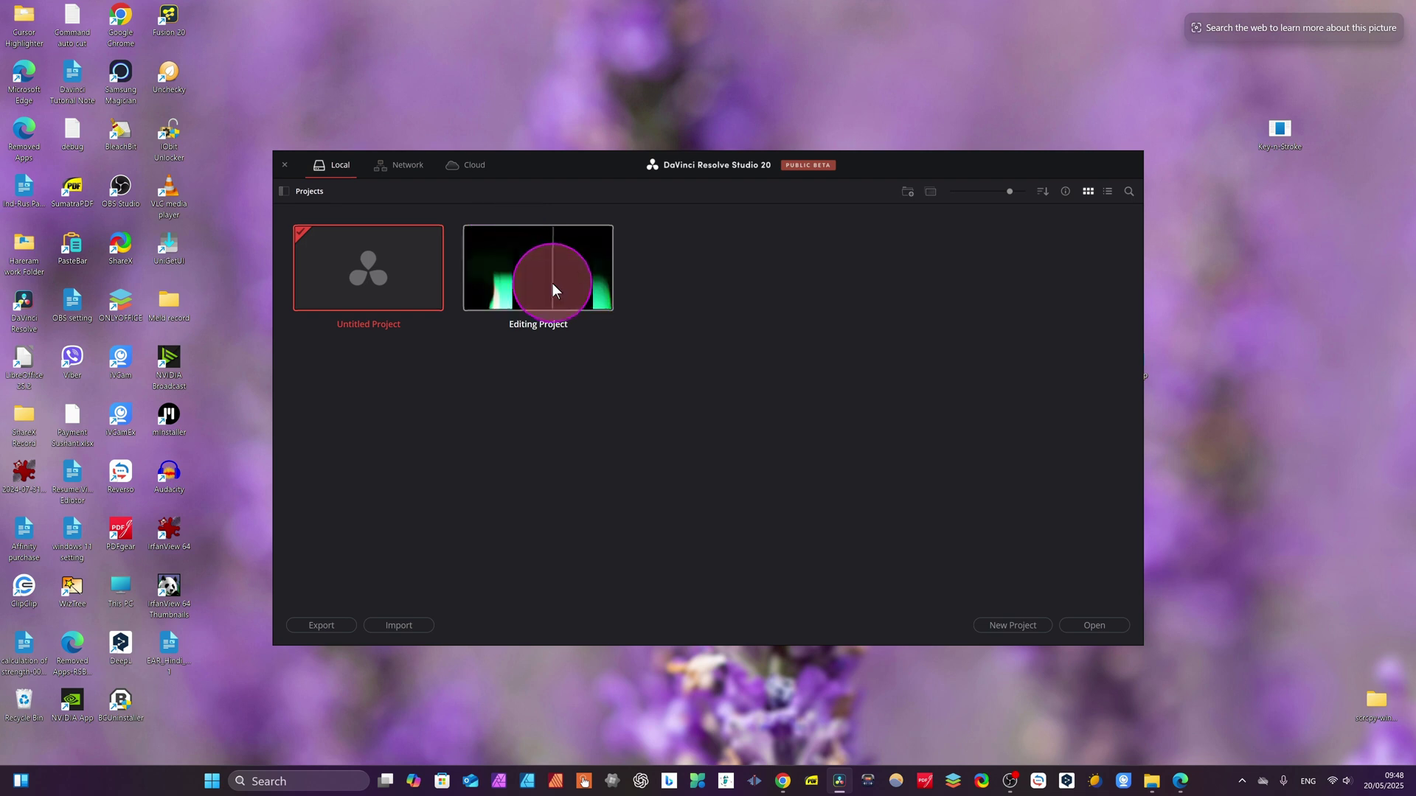
- Open the Editing Project and show the Master bin in the media pool
double_click(551, 281)
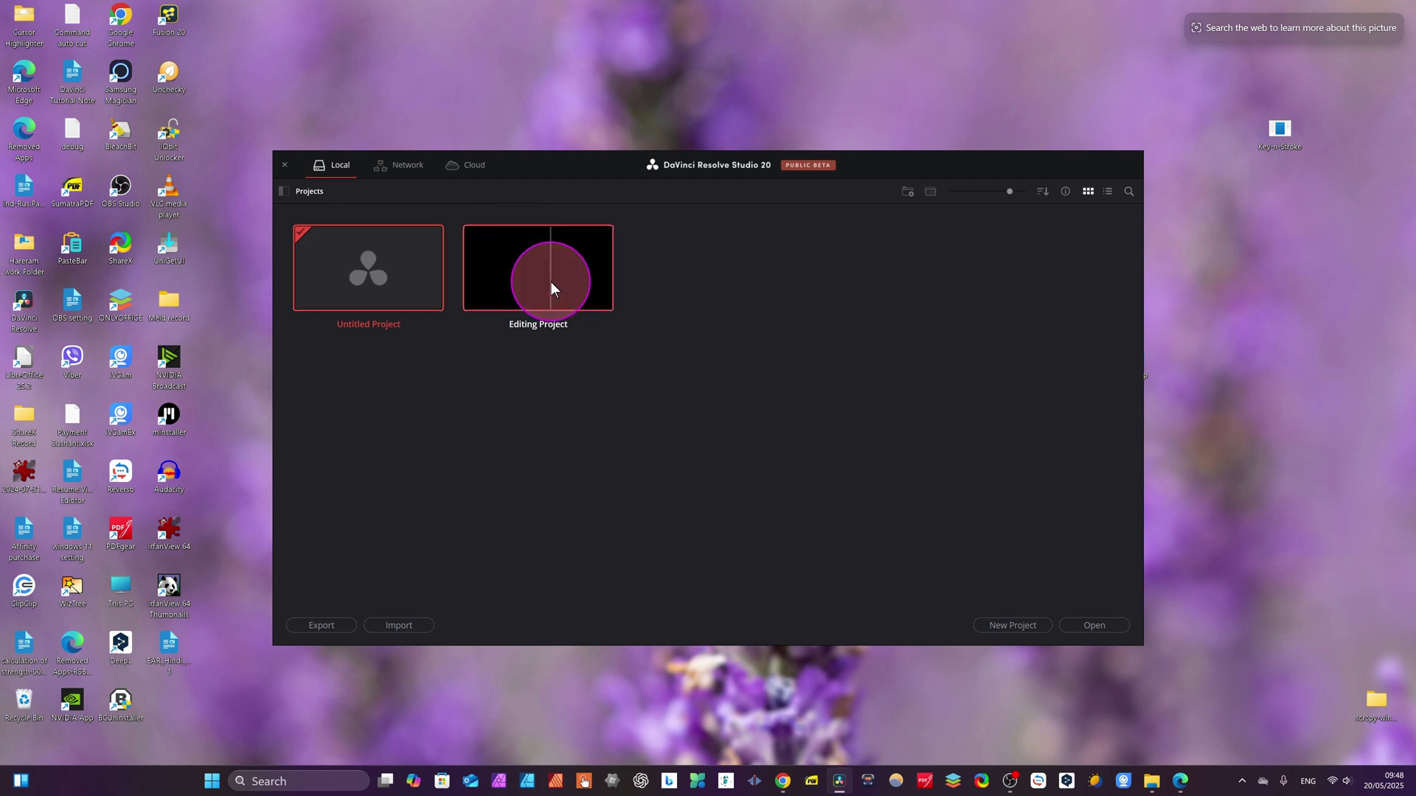
click(1092, 624)
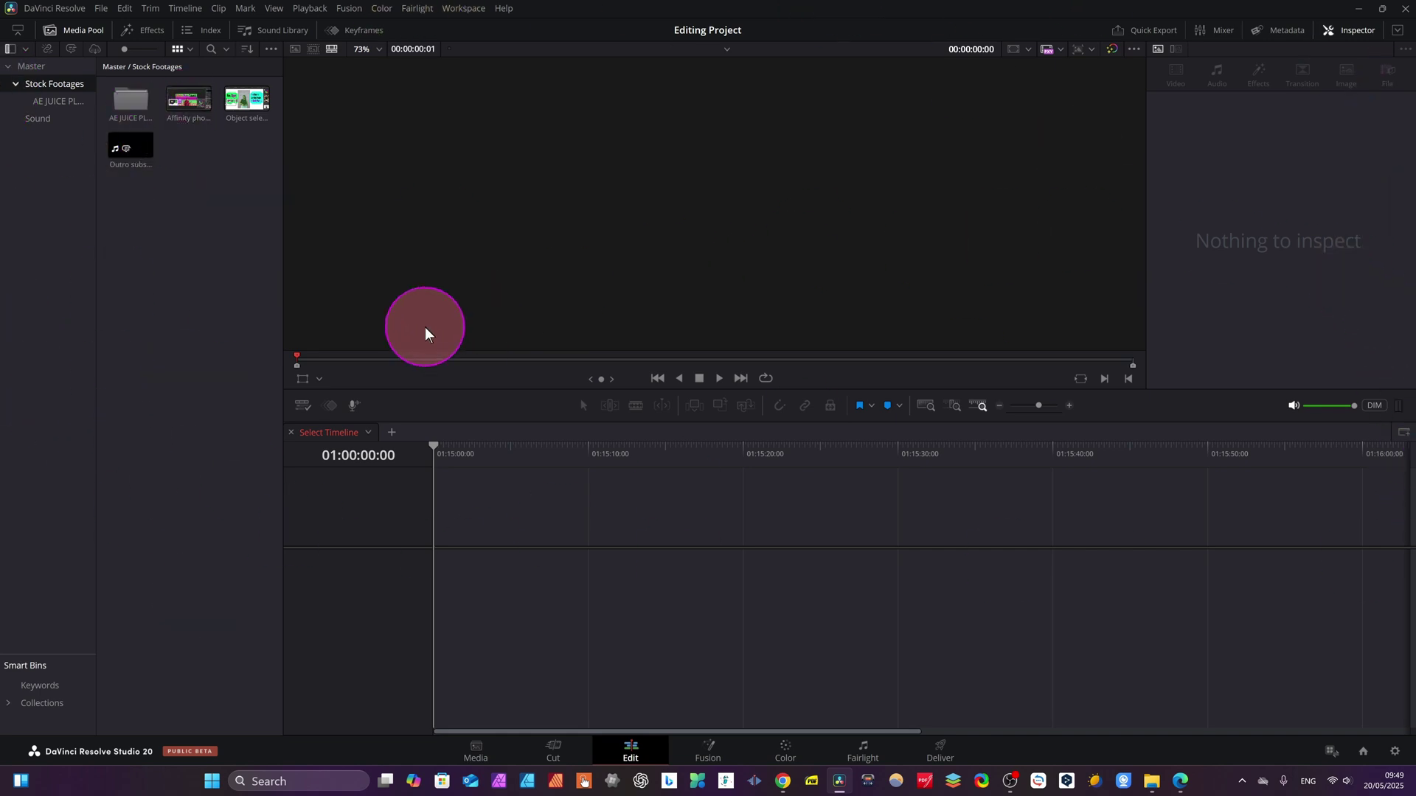
click(33, 61)
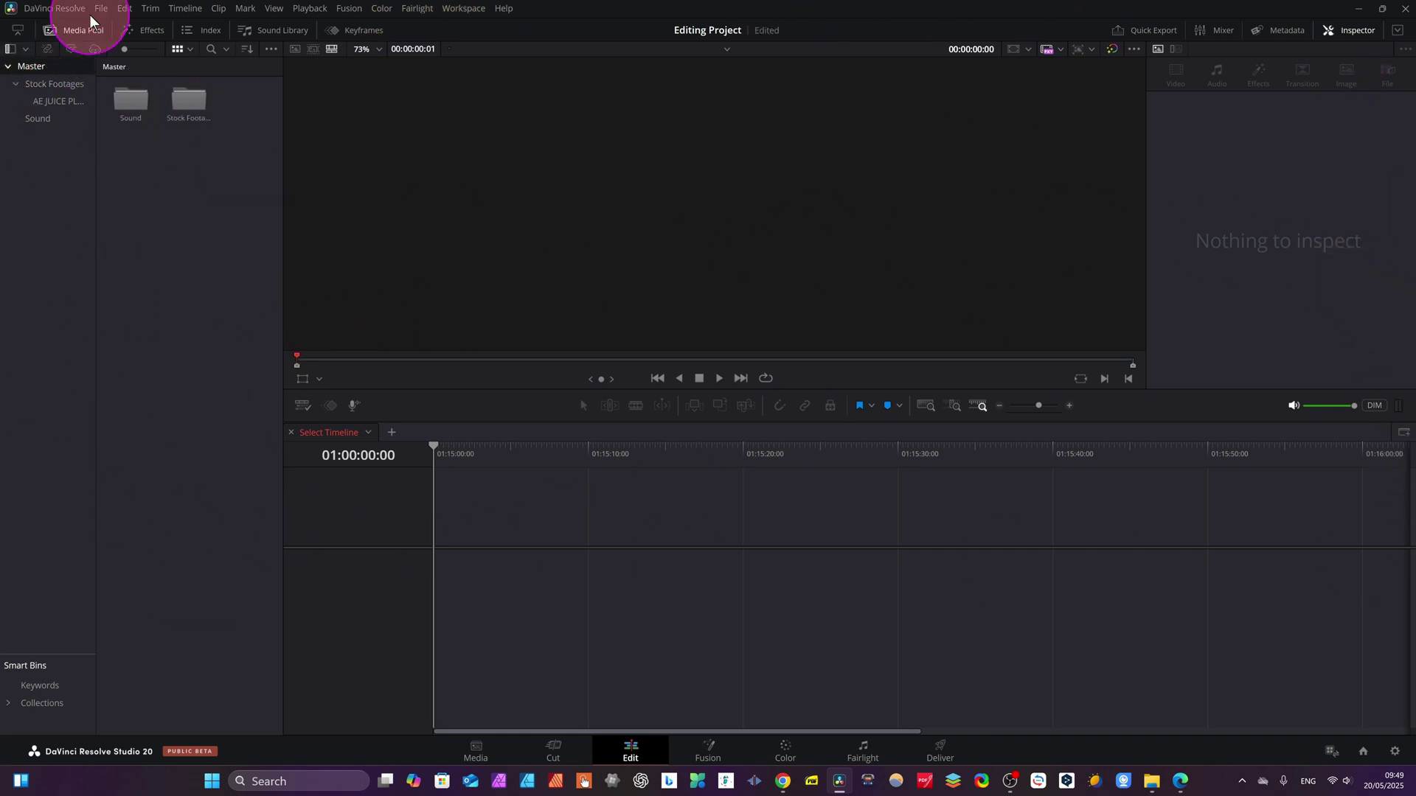
click(144, 32)
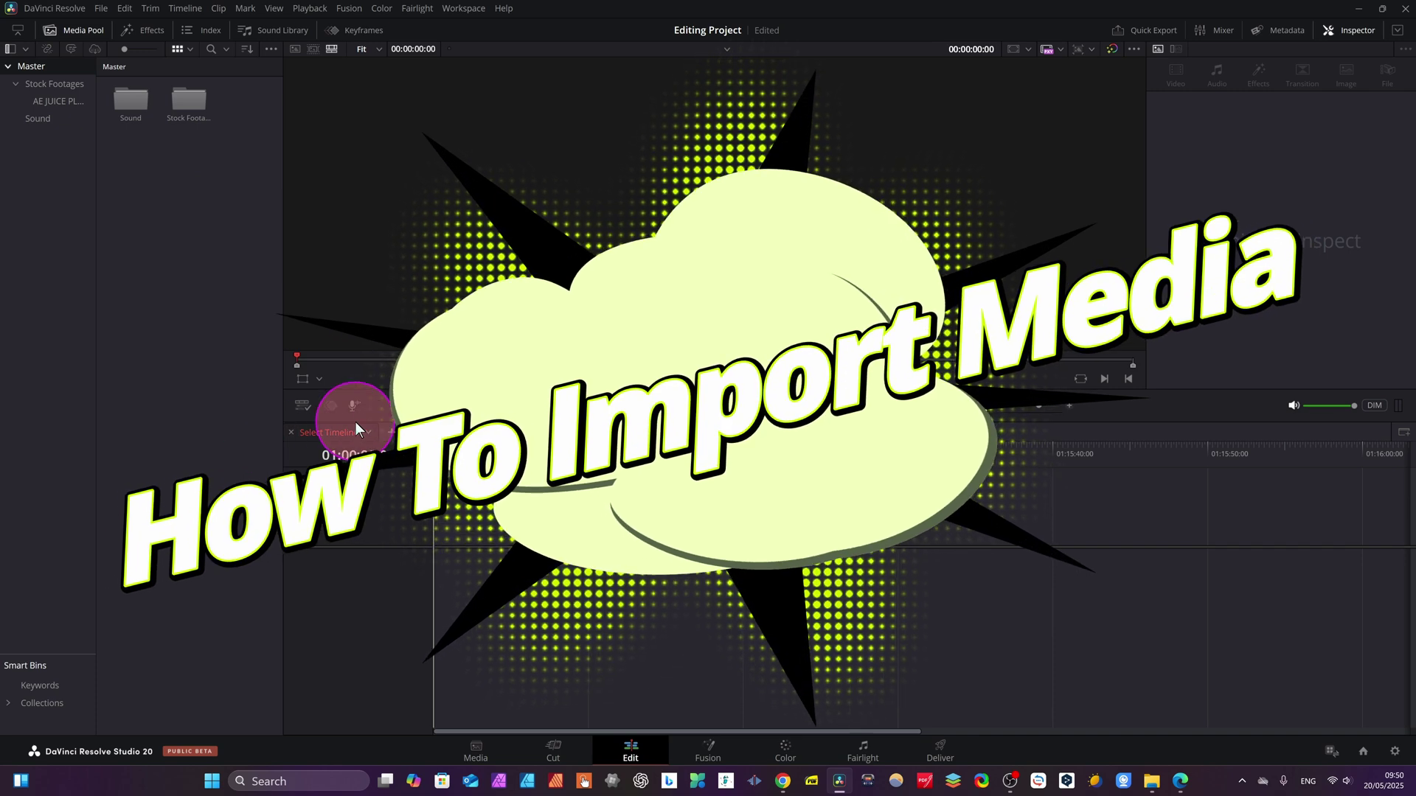
- Import the Pirated software video from the IVCAM PROXY folder on New Volume (F:) into the Master bin
mouse_move(1153, 781)
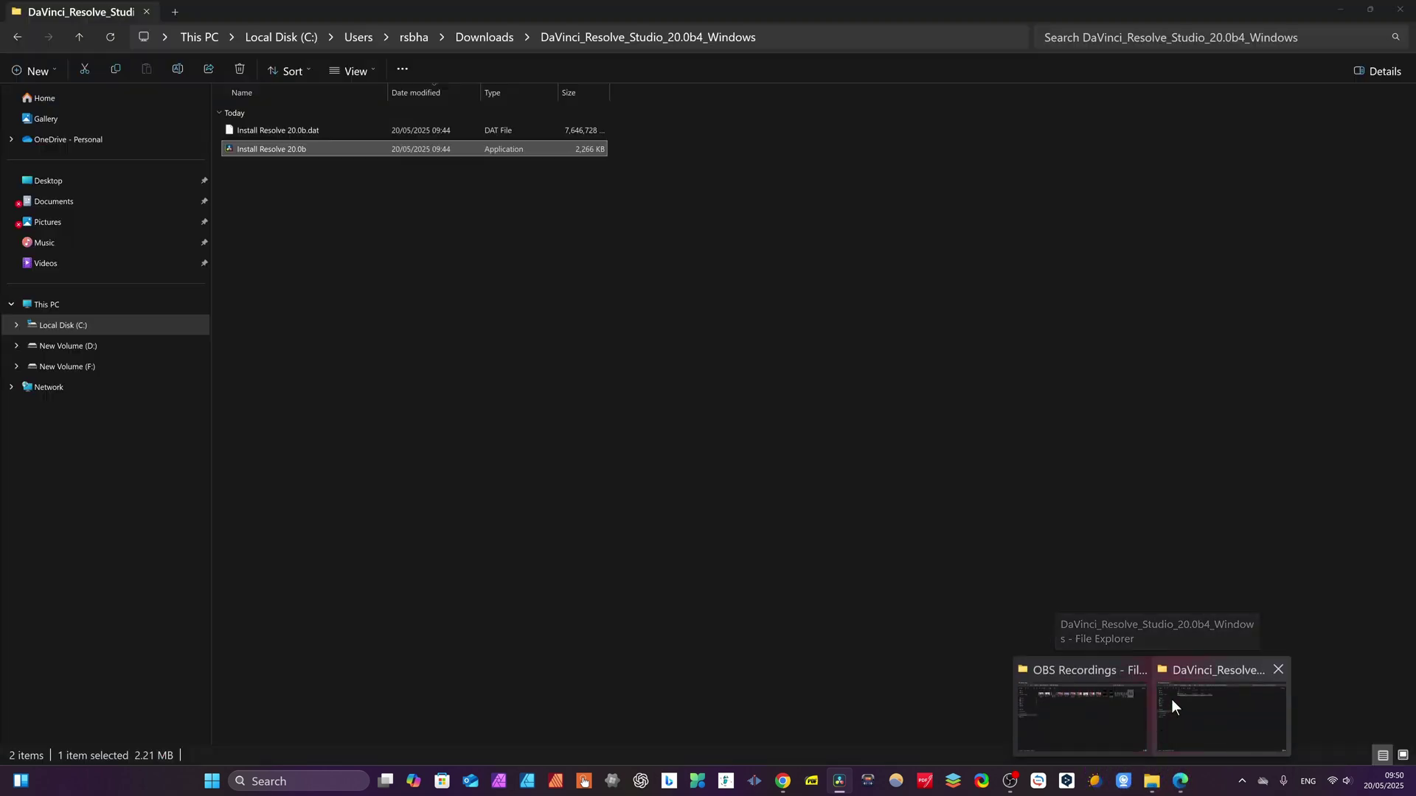
click(1172, 700)
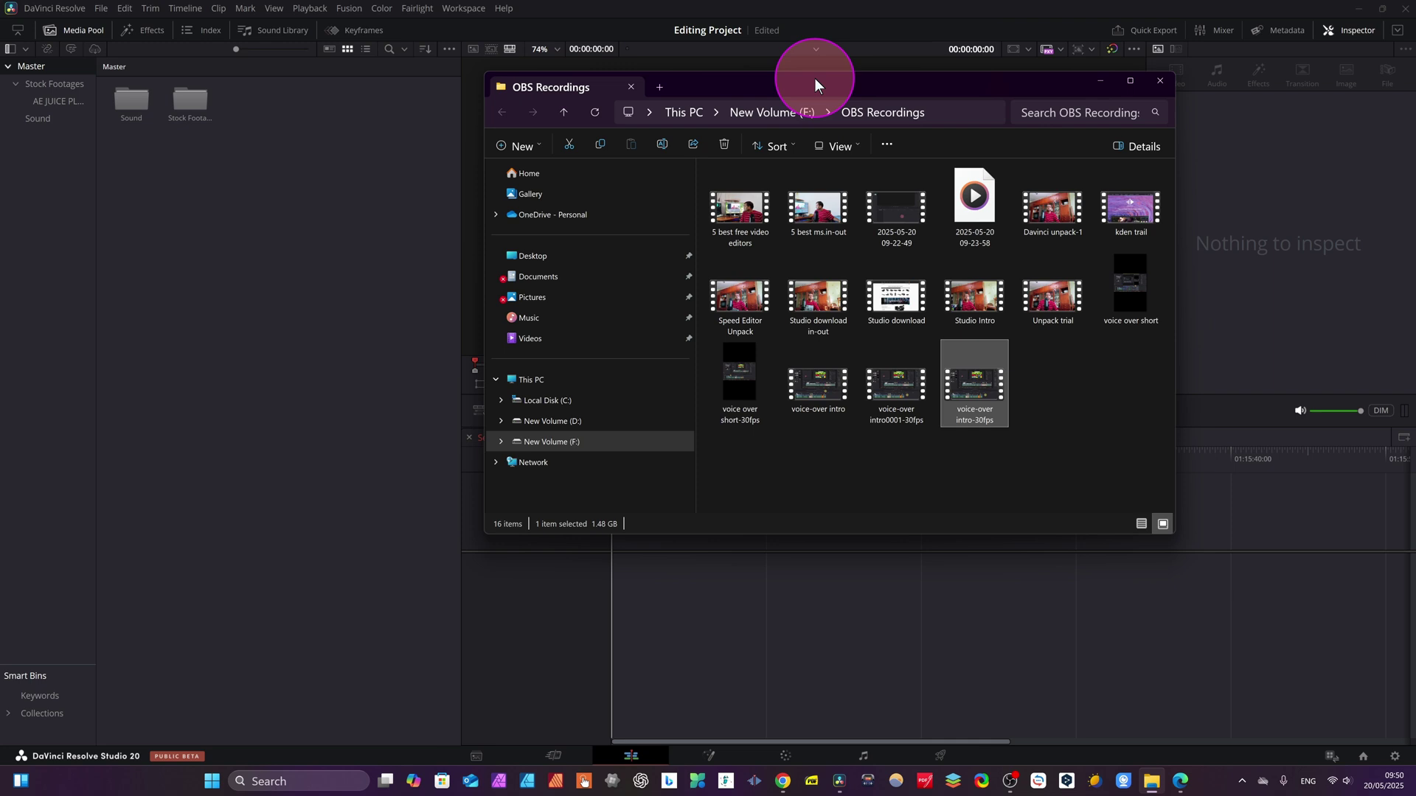
drag(816, 78, 888, 123)
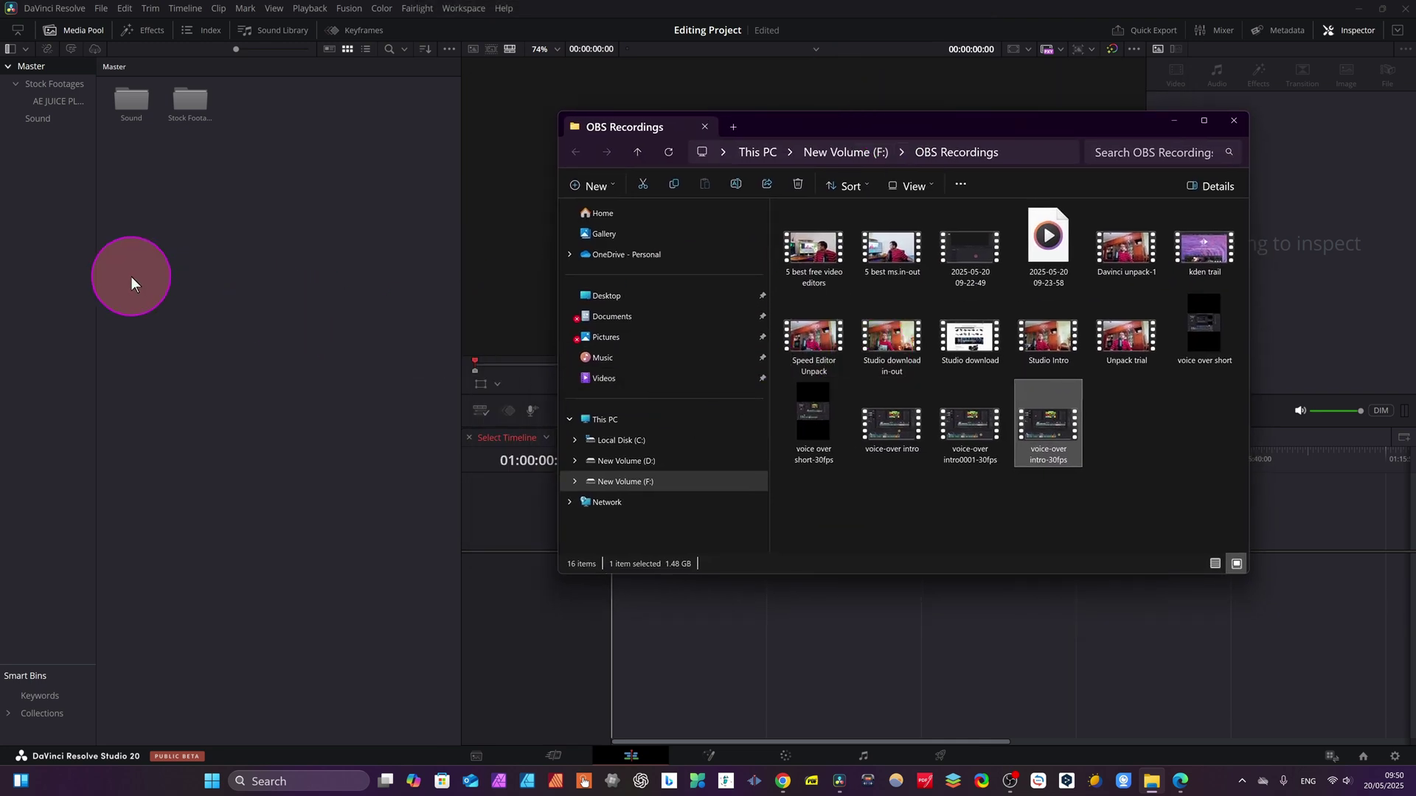
click(660, 481)
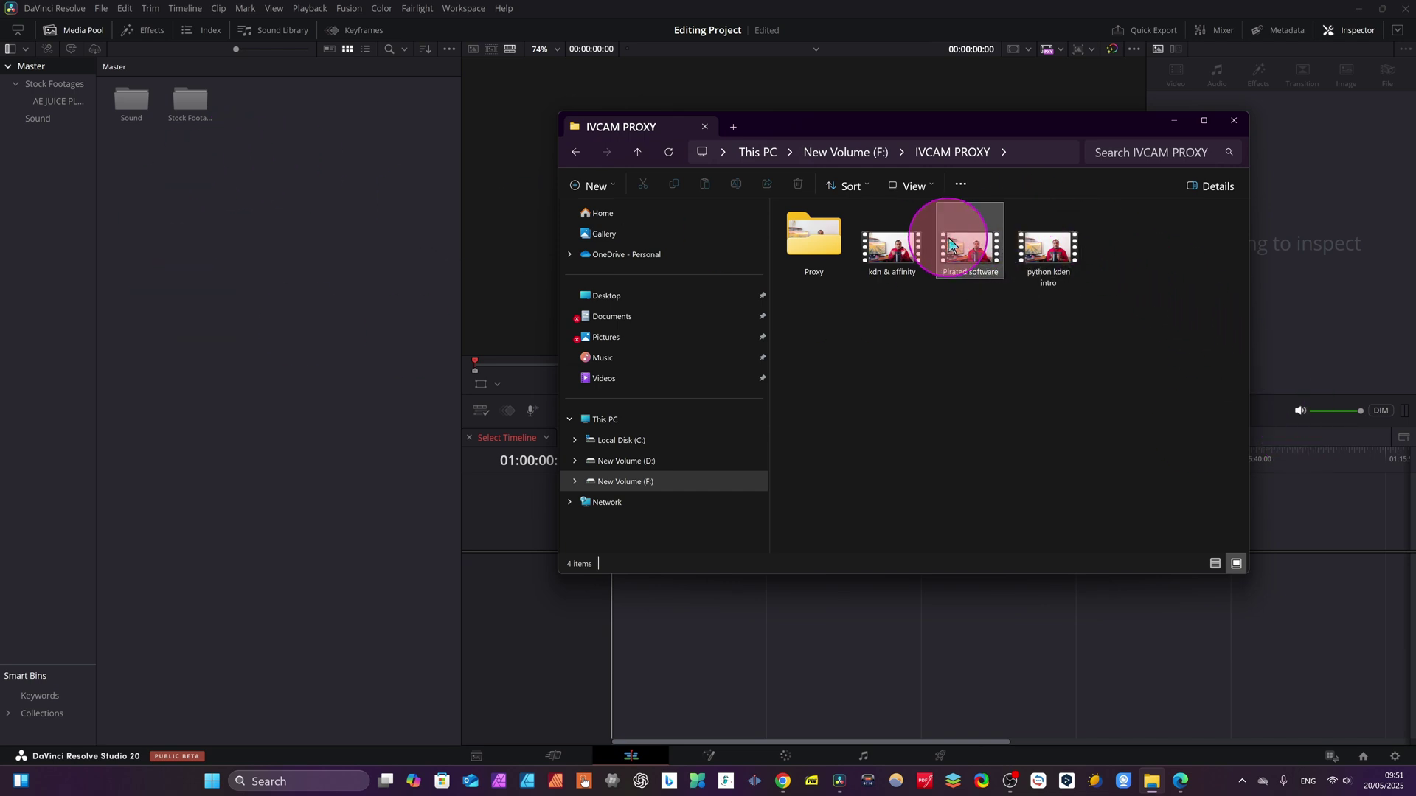
drag(966, 247, 157, 221)
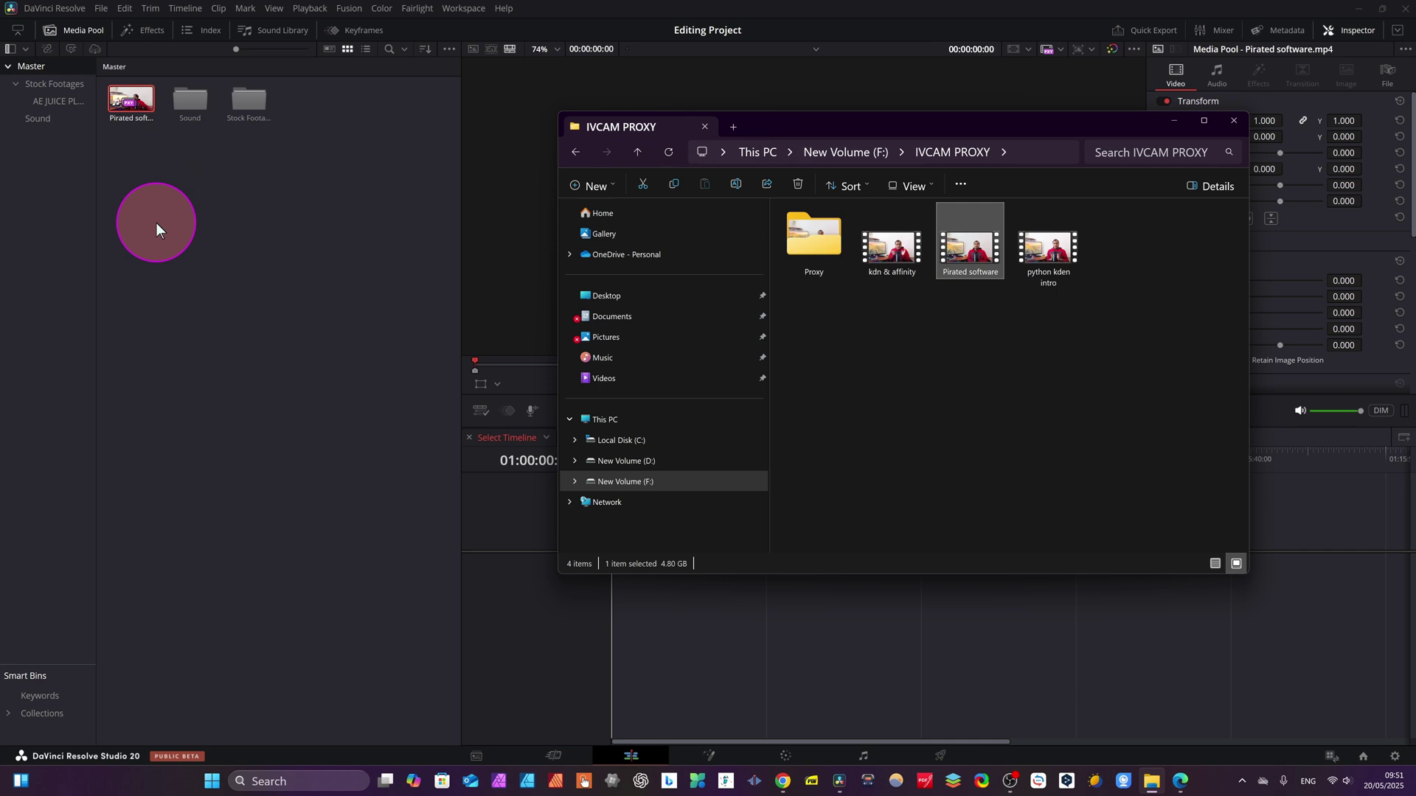
click(1165, 122)
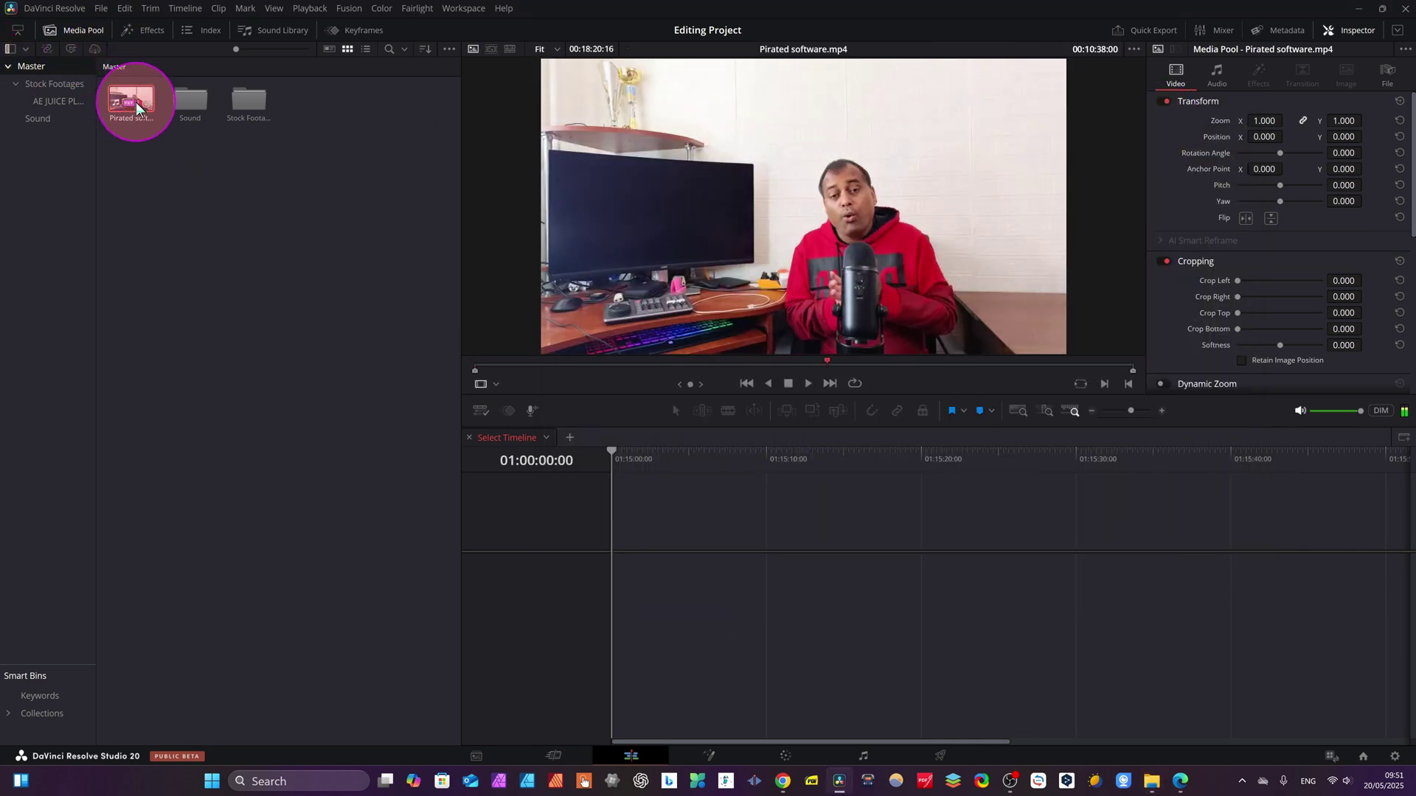
- Create a timeline from the Pirated software clip, fit its full length in view and play the opening seconds
drag(131, 102, 600, 610)
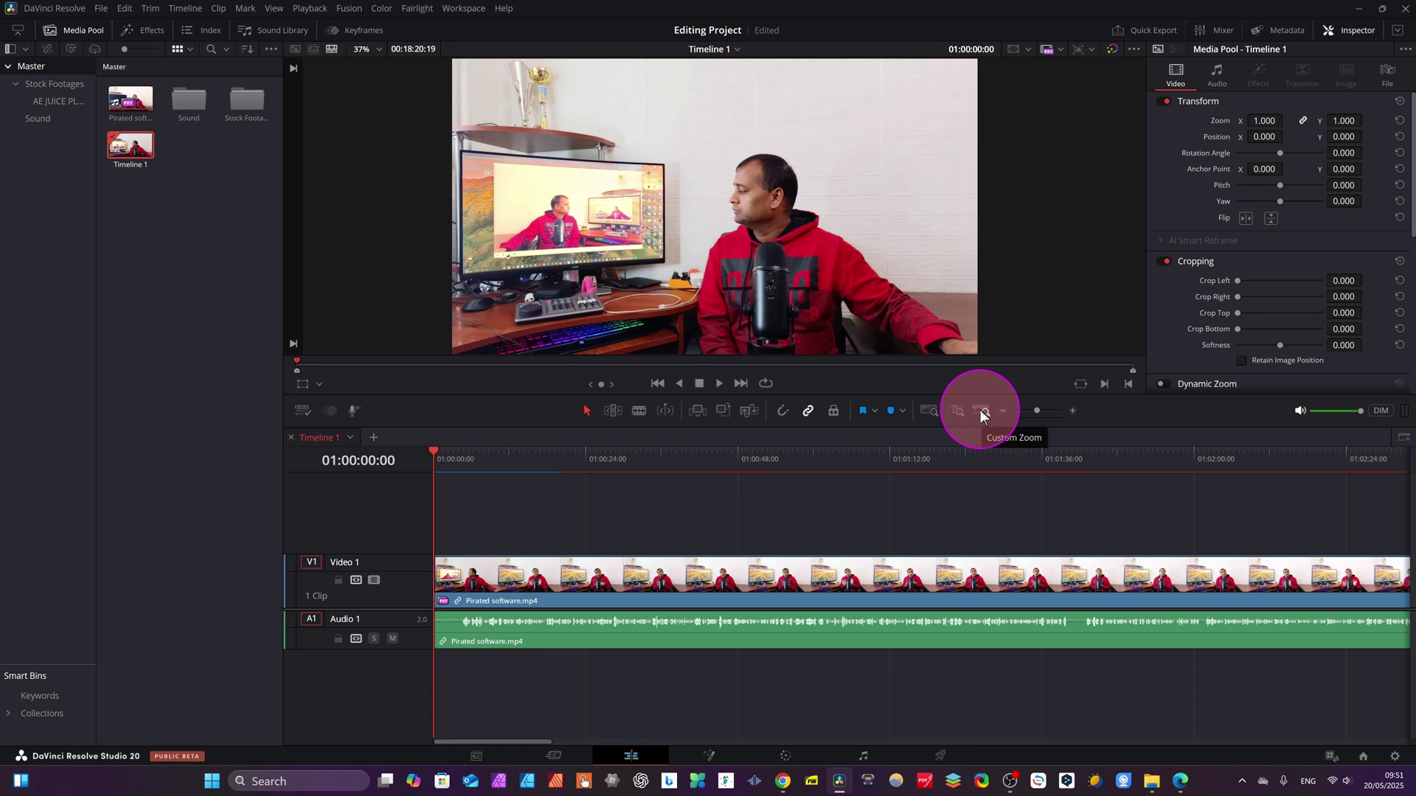
click(930, 410)
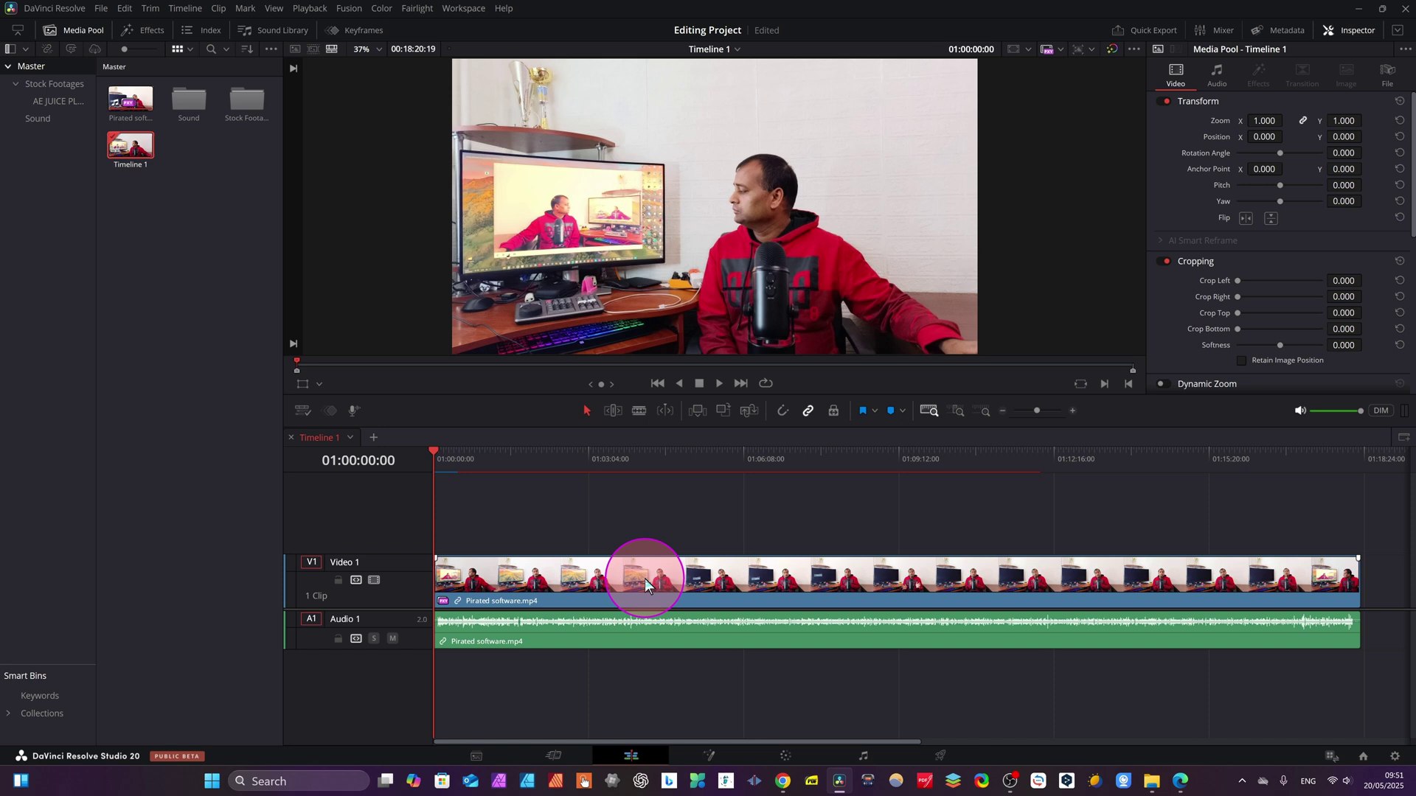
key(space)
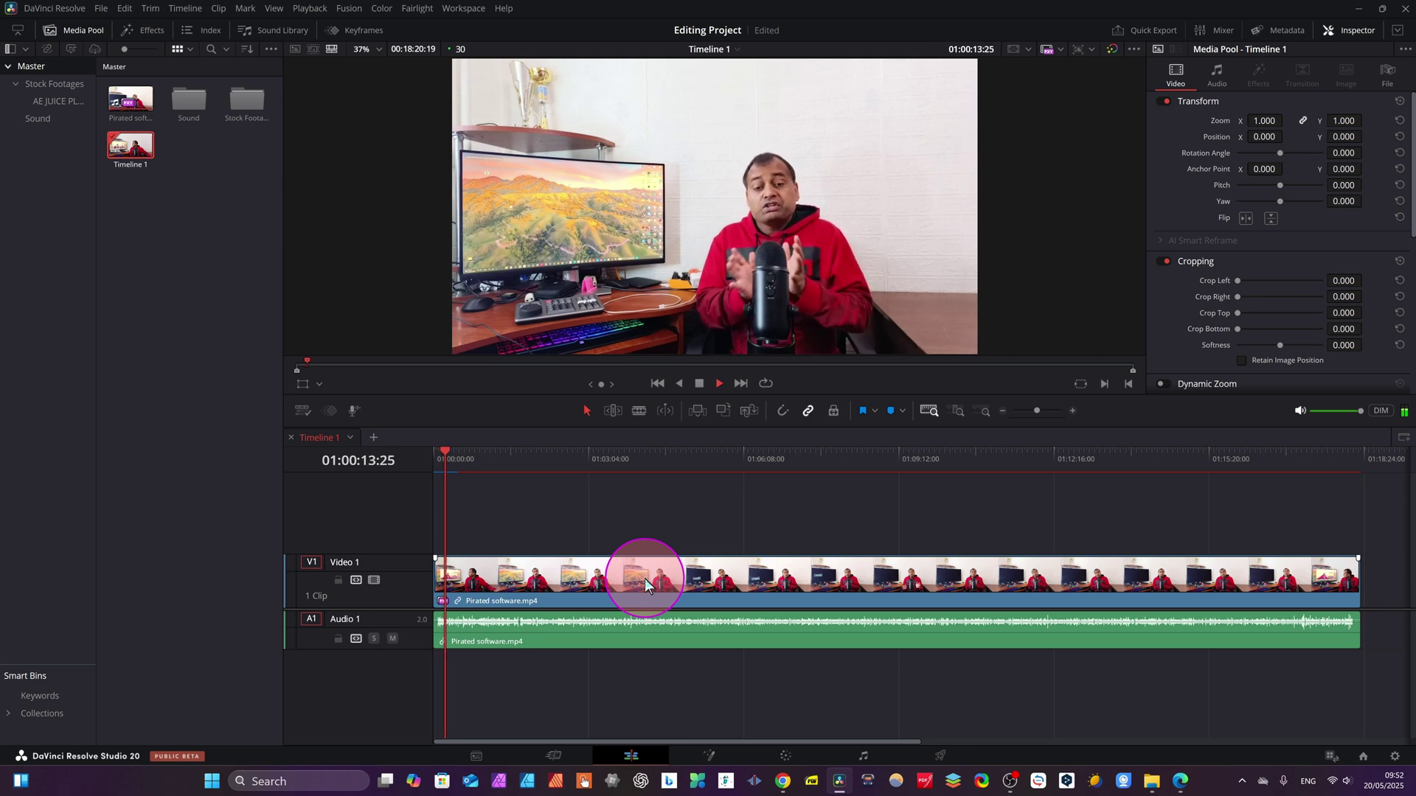
click(646, 585)
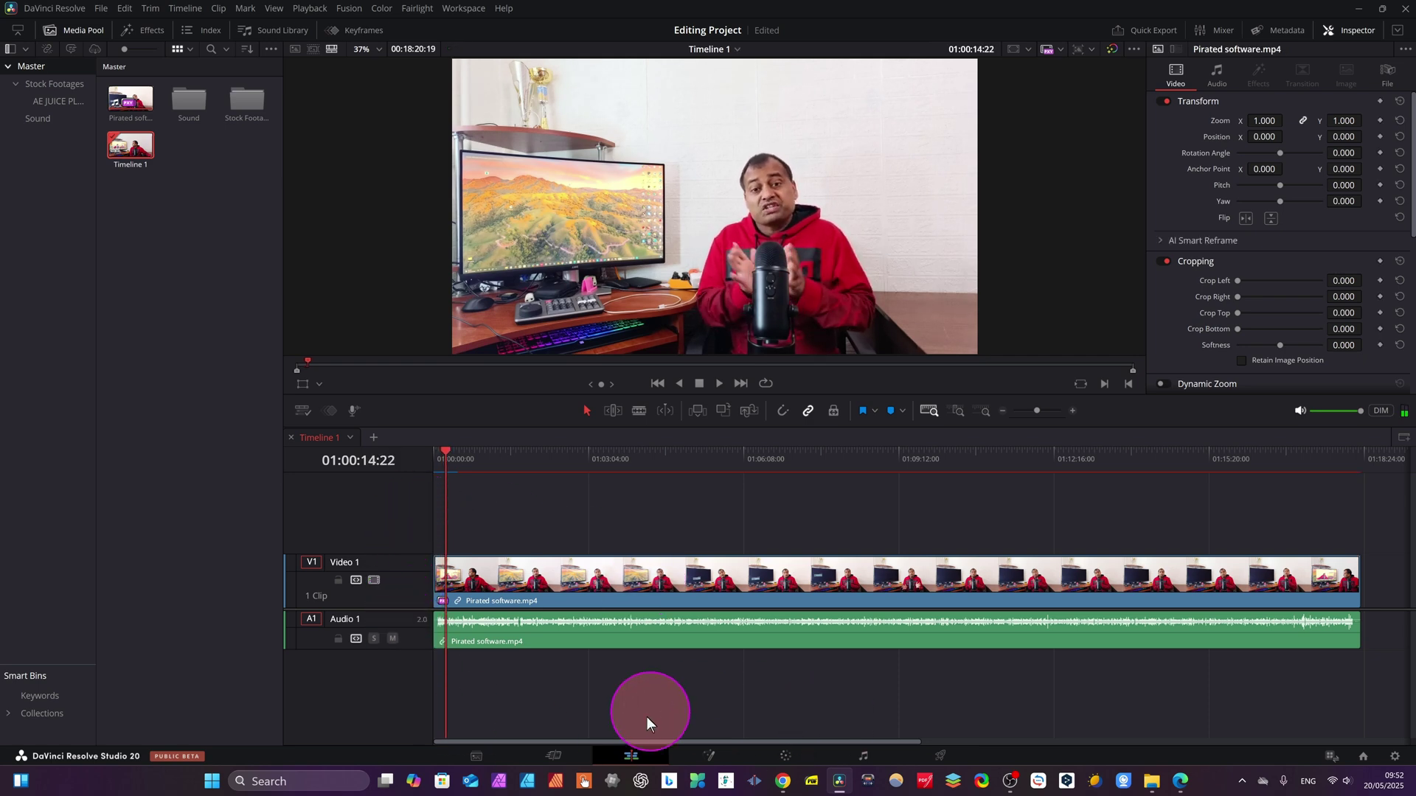
- On the Cut page, trim the start of the clip to 01:00:04:18, just before the speech begins
click(556, 756)
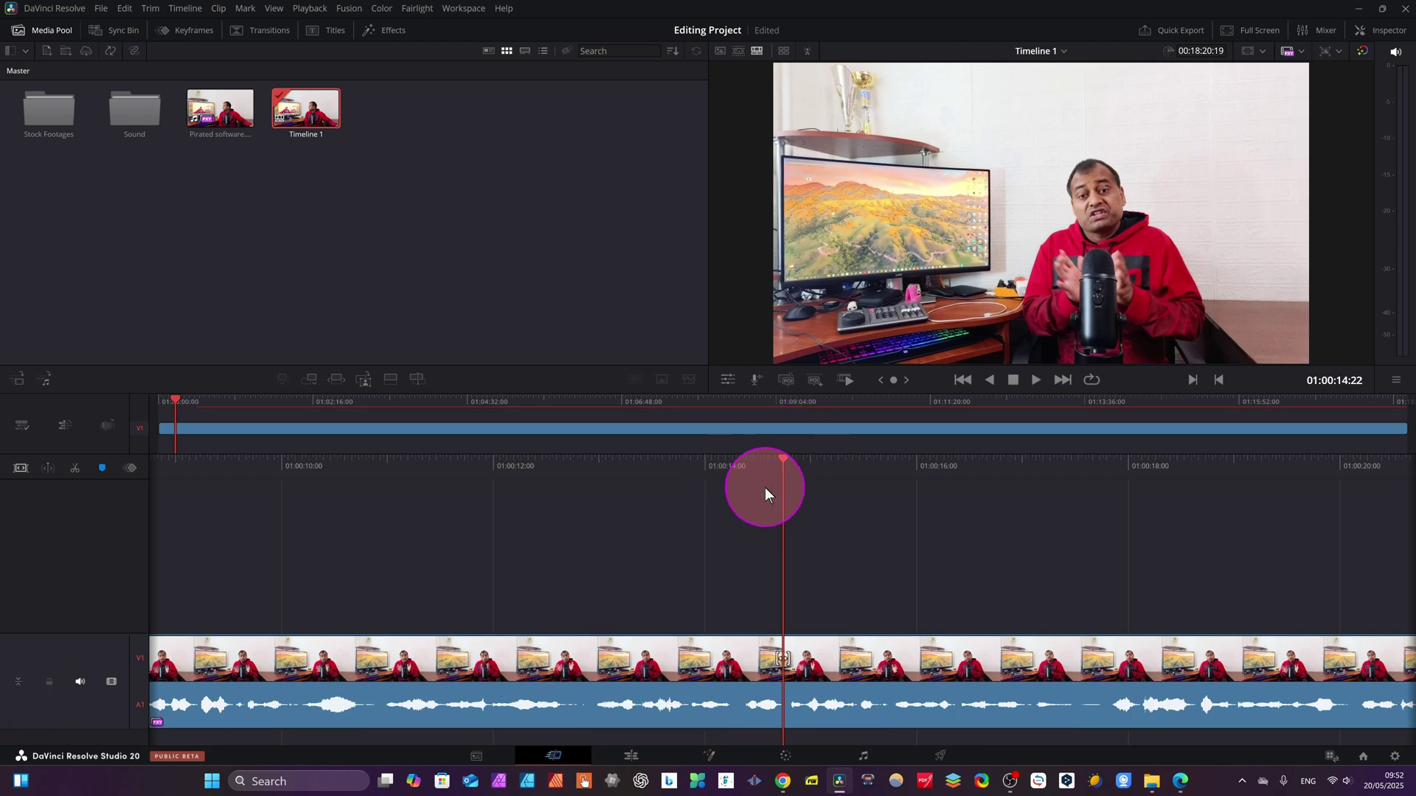
drag(781, 488, 197, 578)
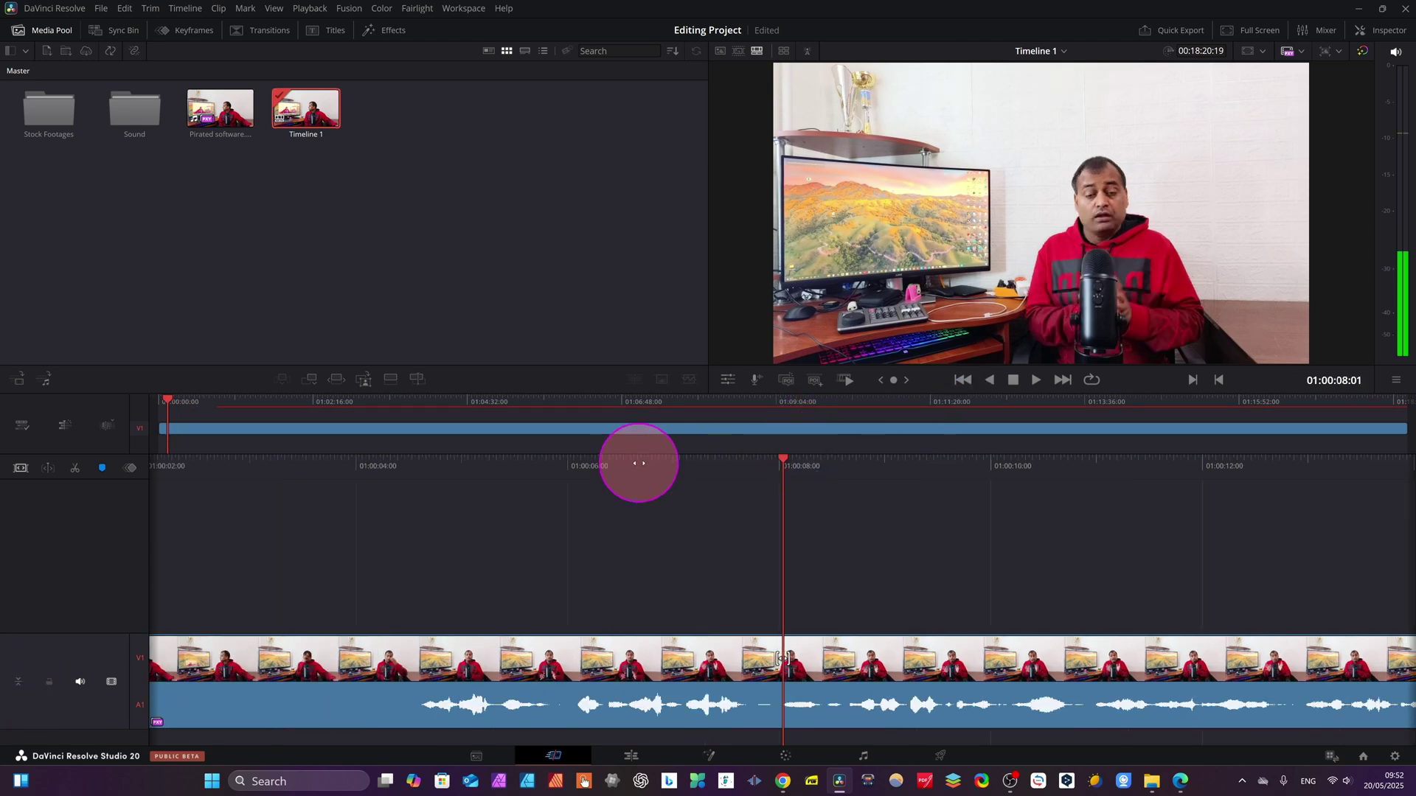
drag(640, 463, 941, 515)
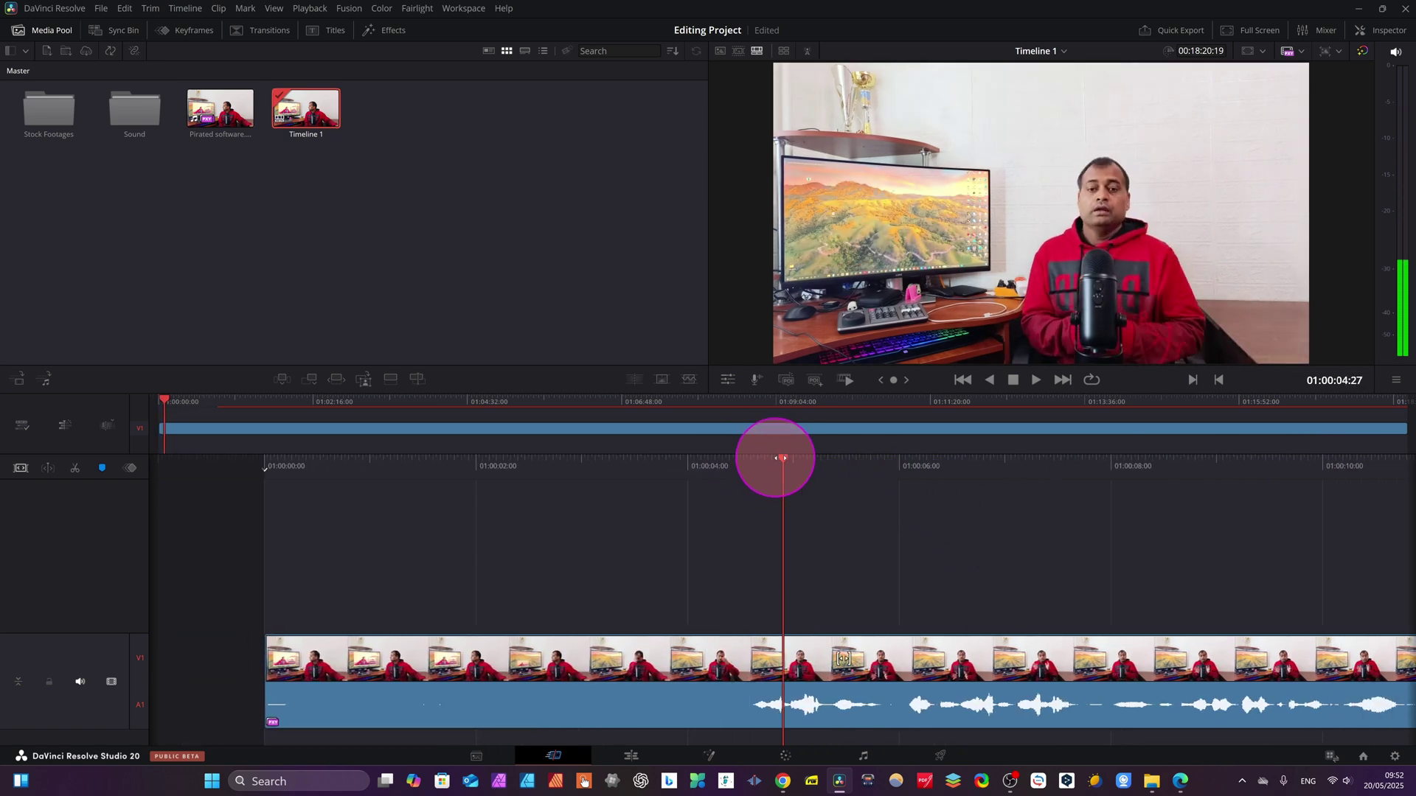
drag(783, 458, 727, 474)
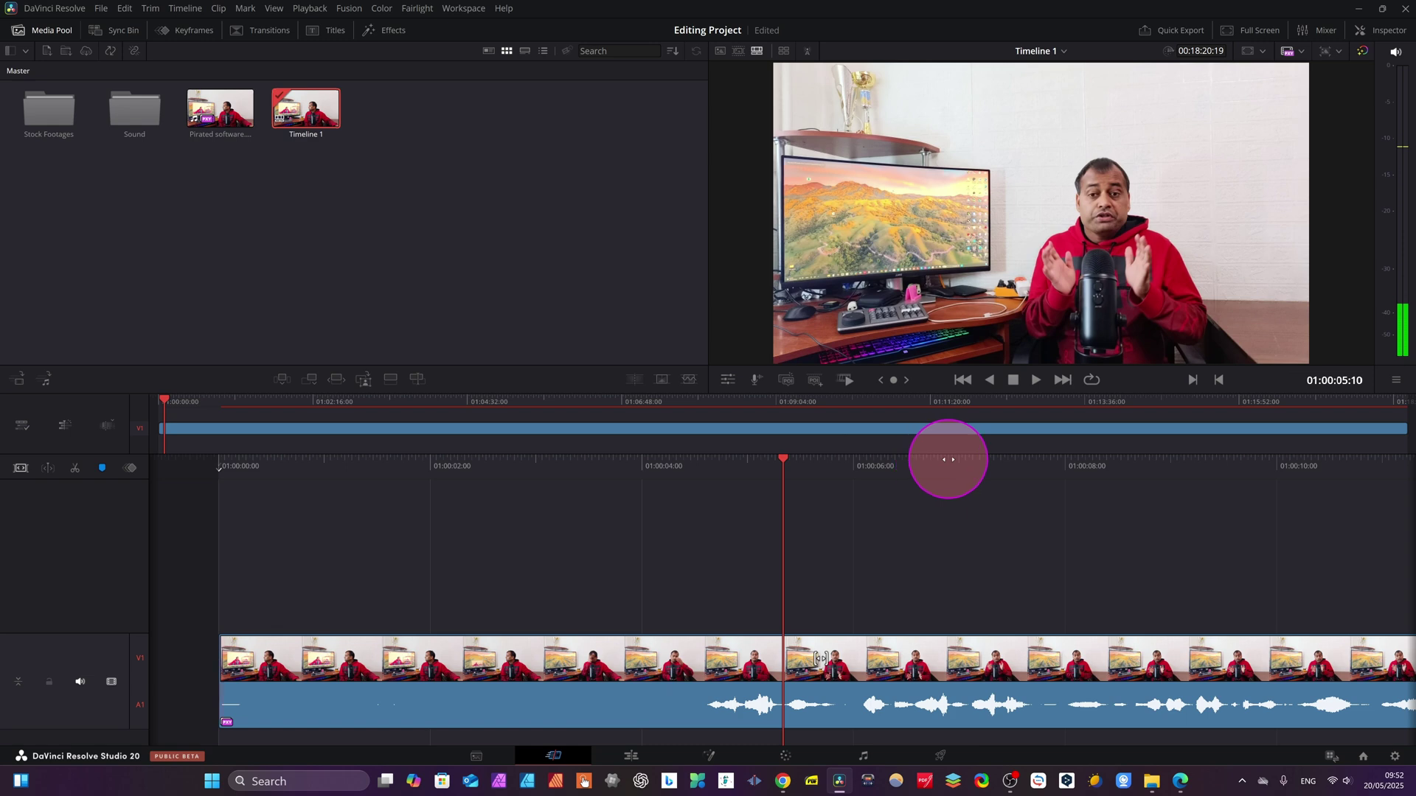
drag(948, 459, 1043, 464)
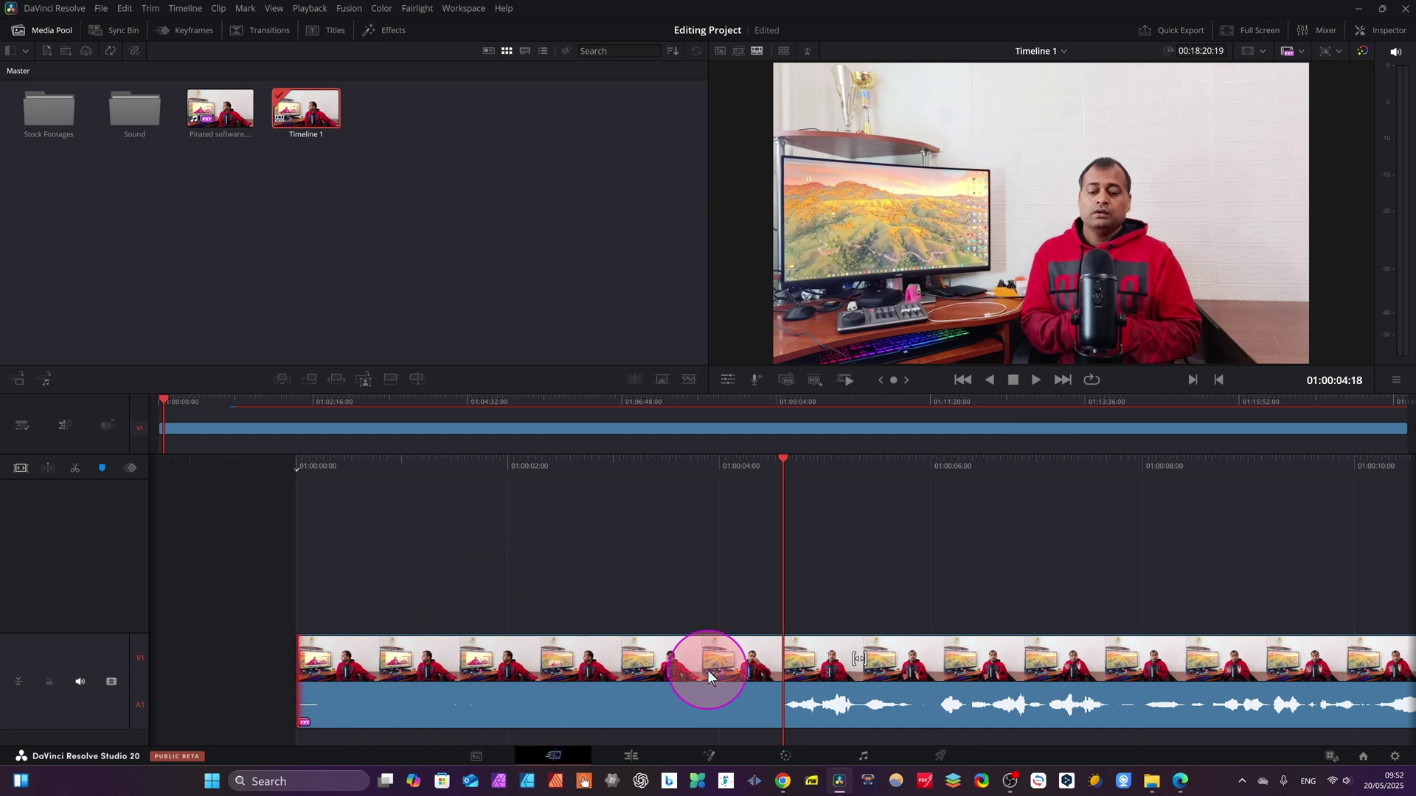
key(shift+bracketleft)
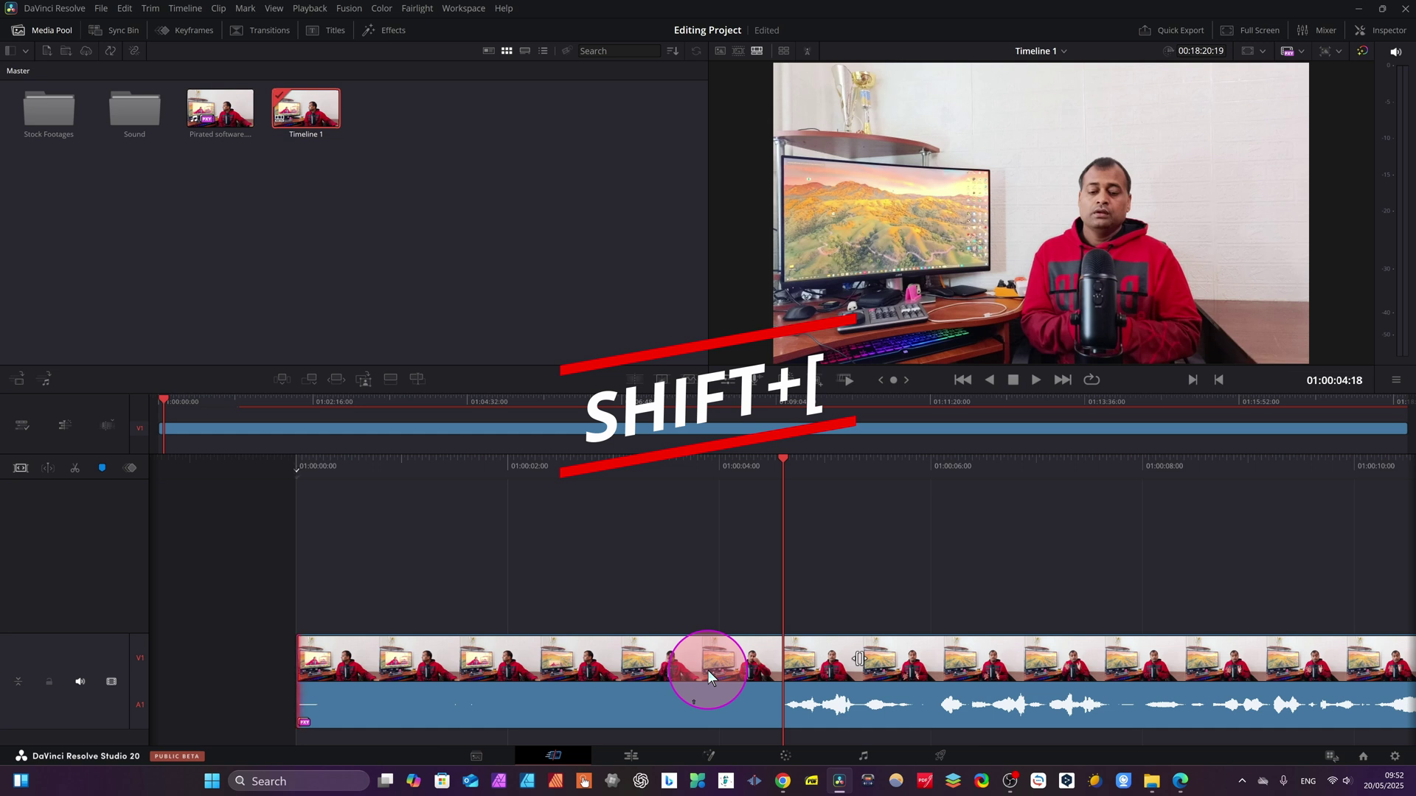
key(shift+bracketleft)
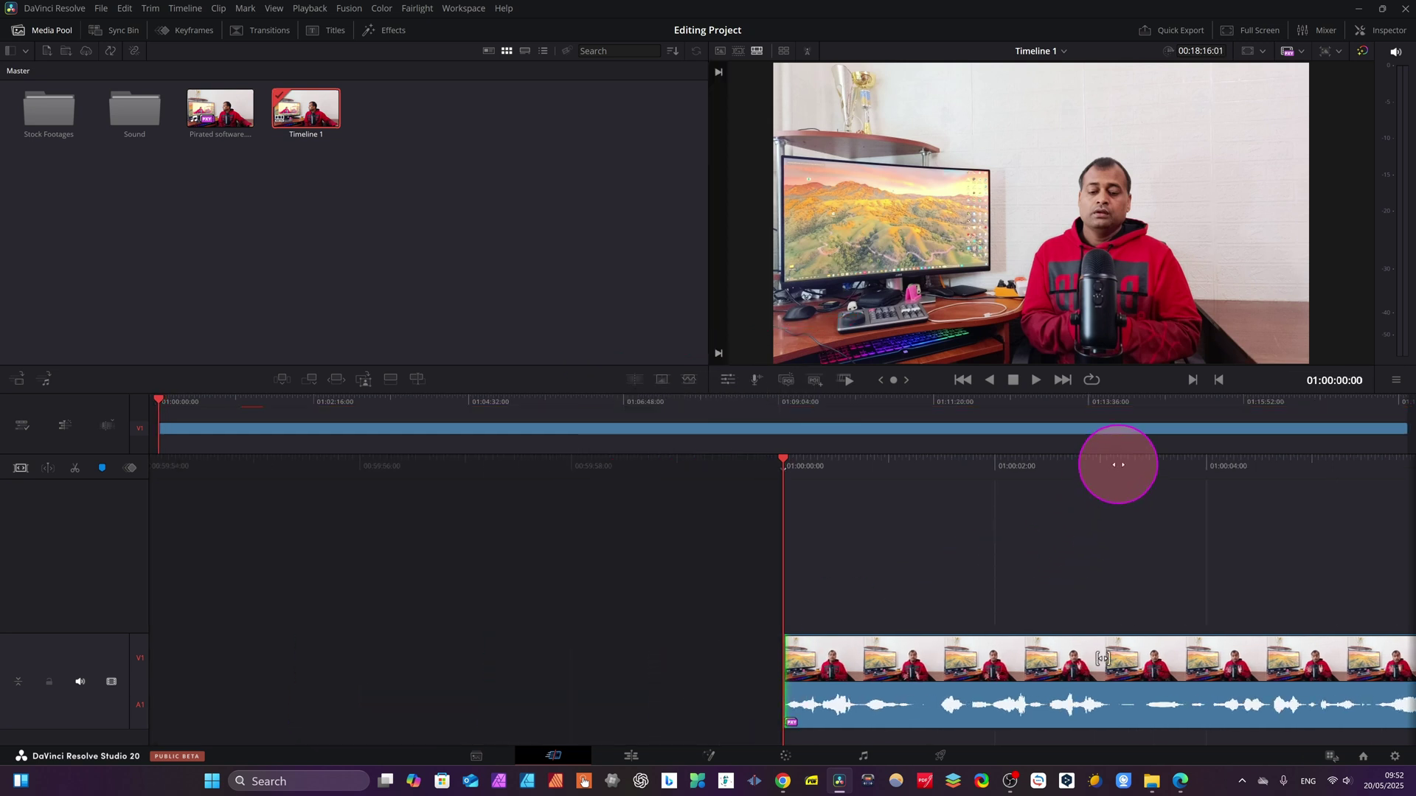
- Trim the end of the clip to 01:18:04:16, just after the last spoken words
key(space)
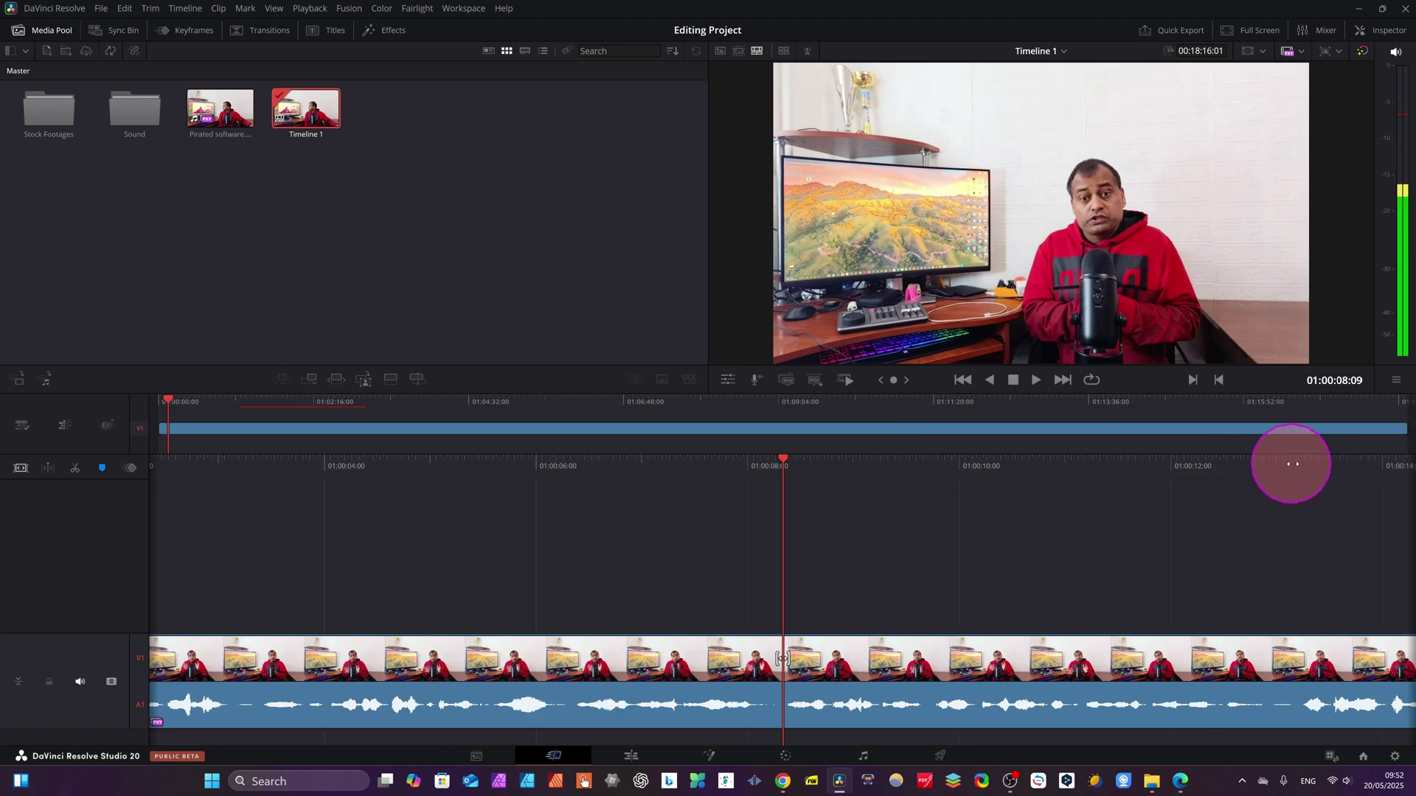
click(271, 428)
drag(272, 422, 317, 451)
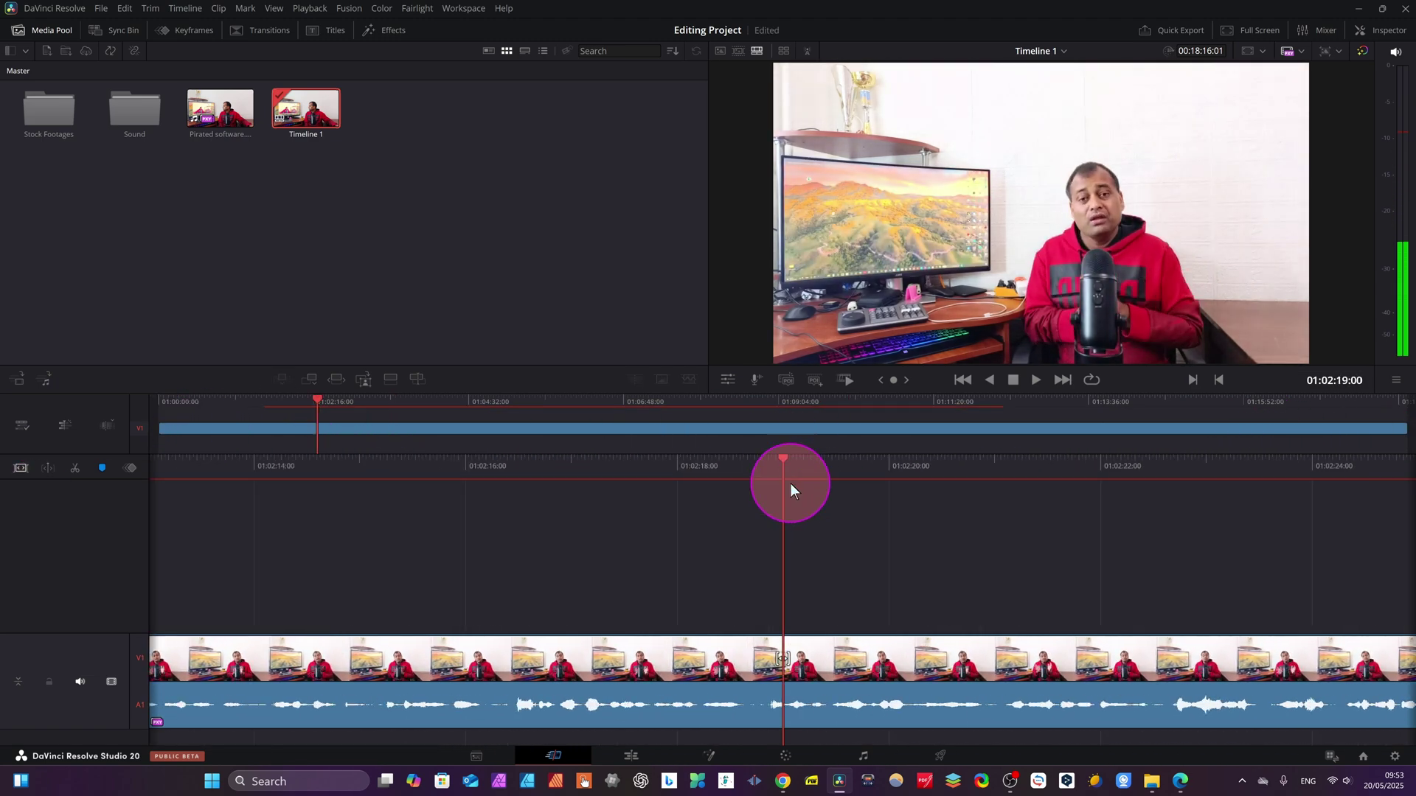
drag(831, 458, 895, 465)
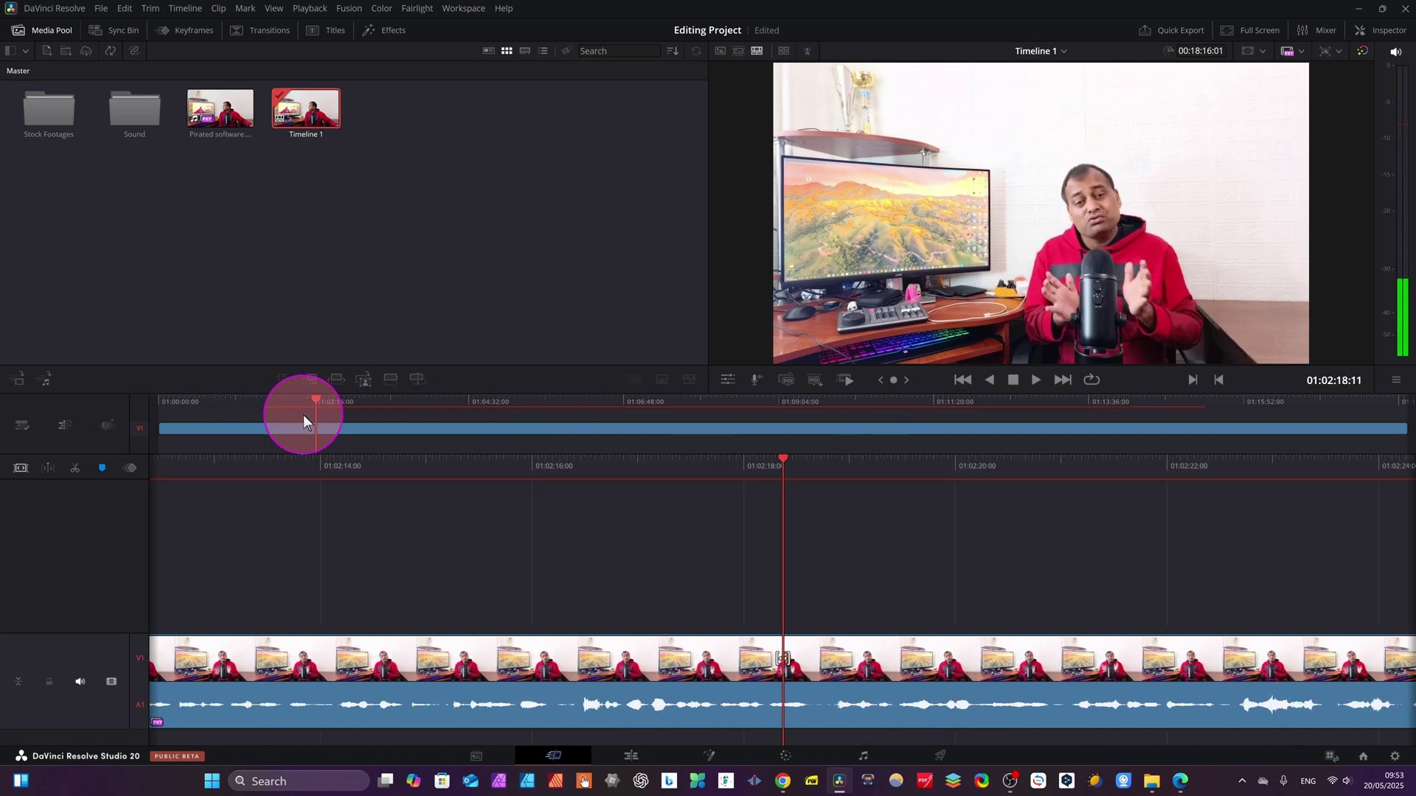
drag(316, 403, 1391, 590)
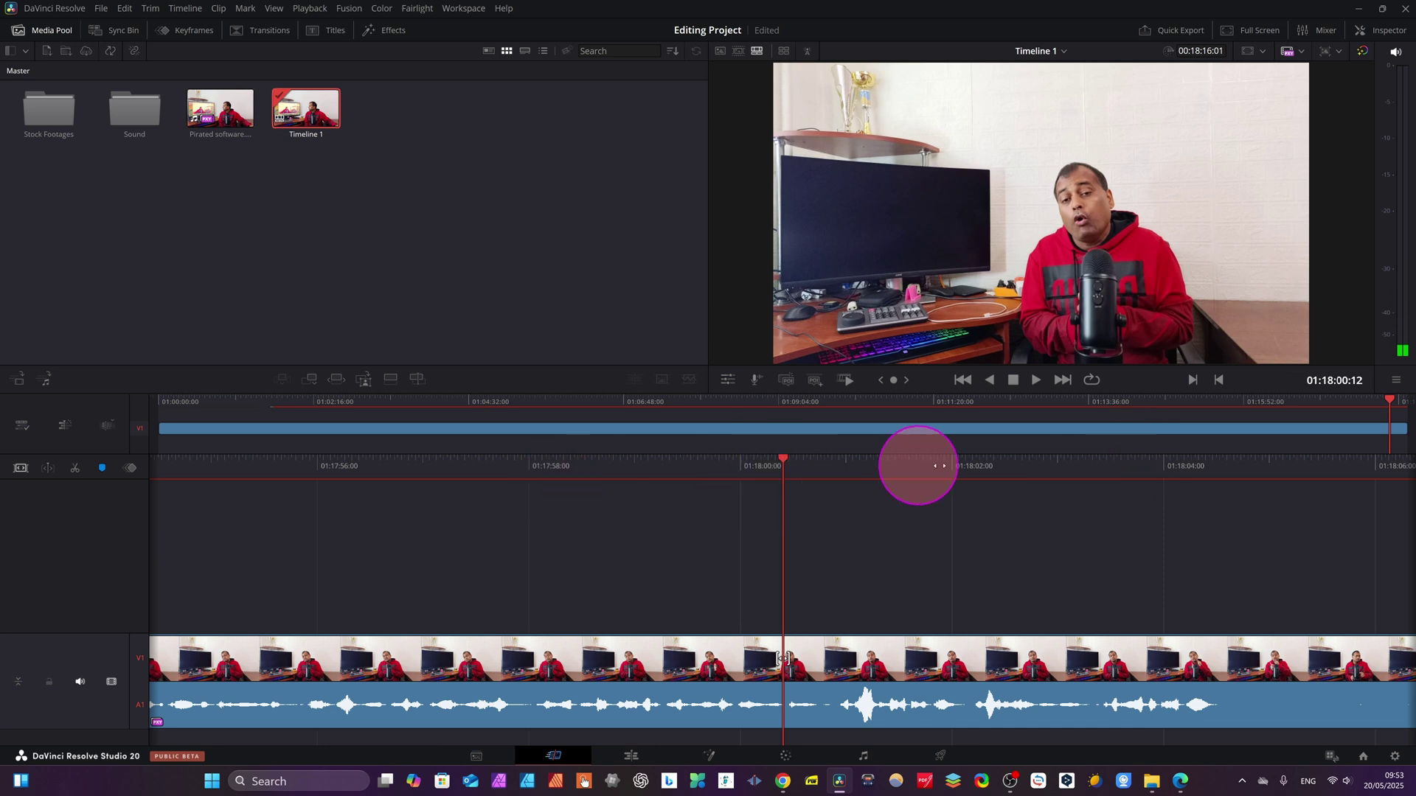
drag(1090, 467, 659, 462)
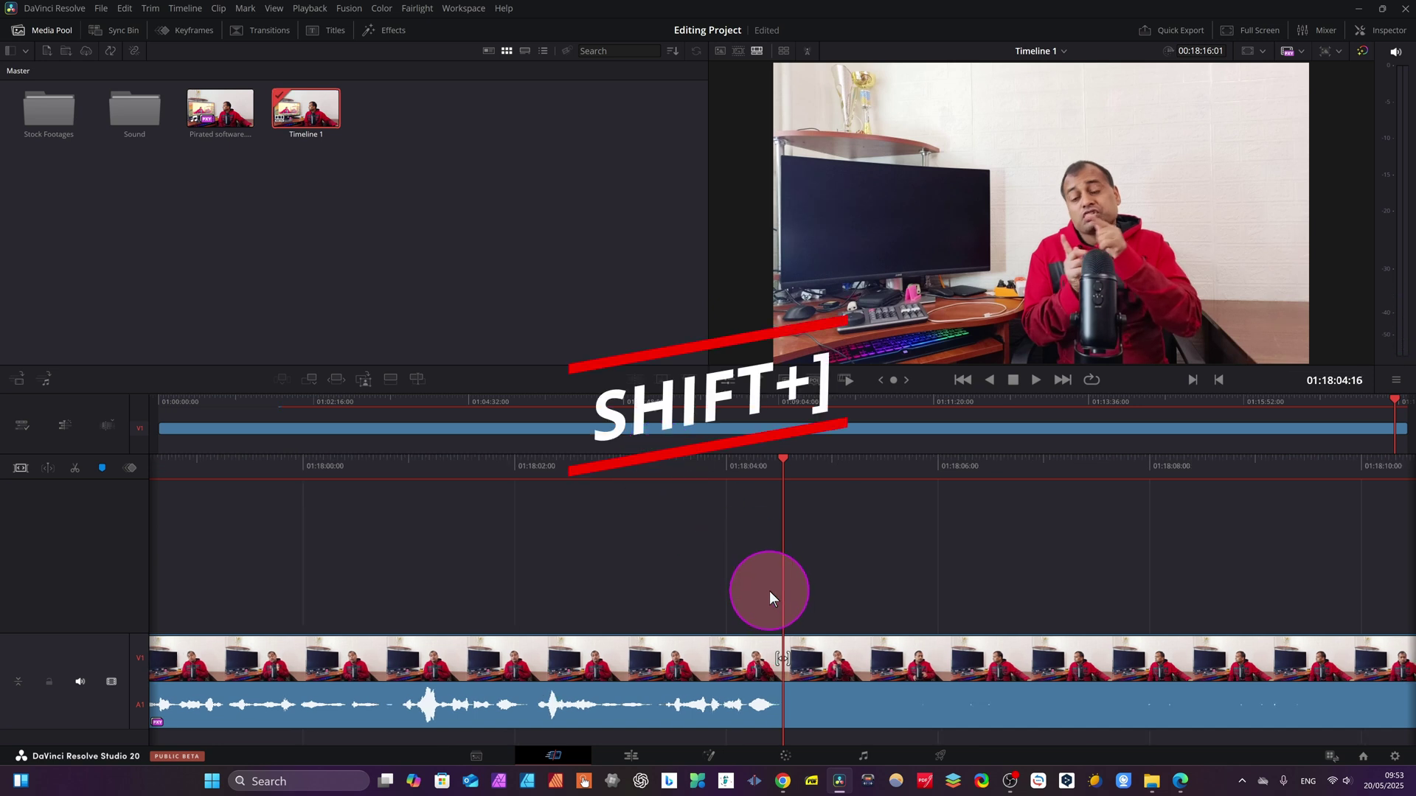
key(shift+bracketright)
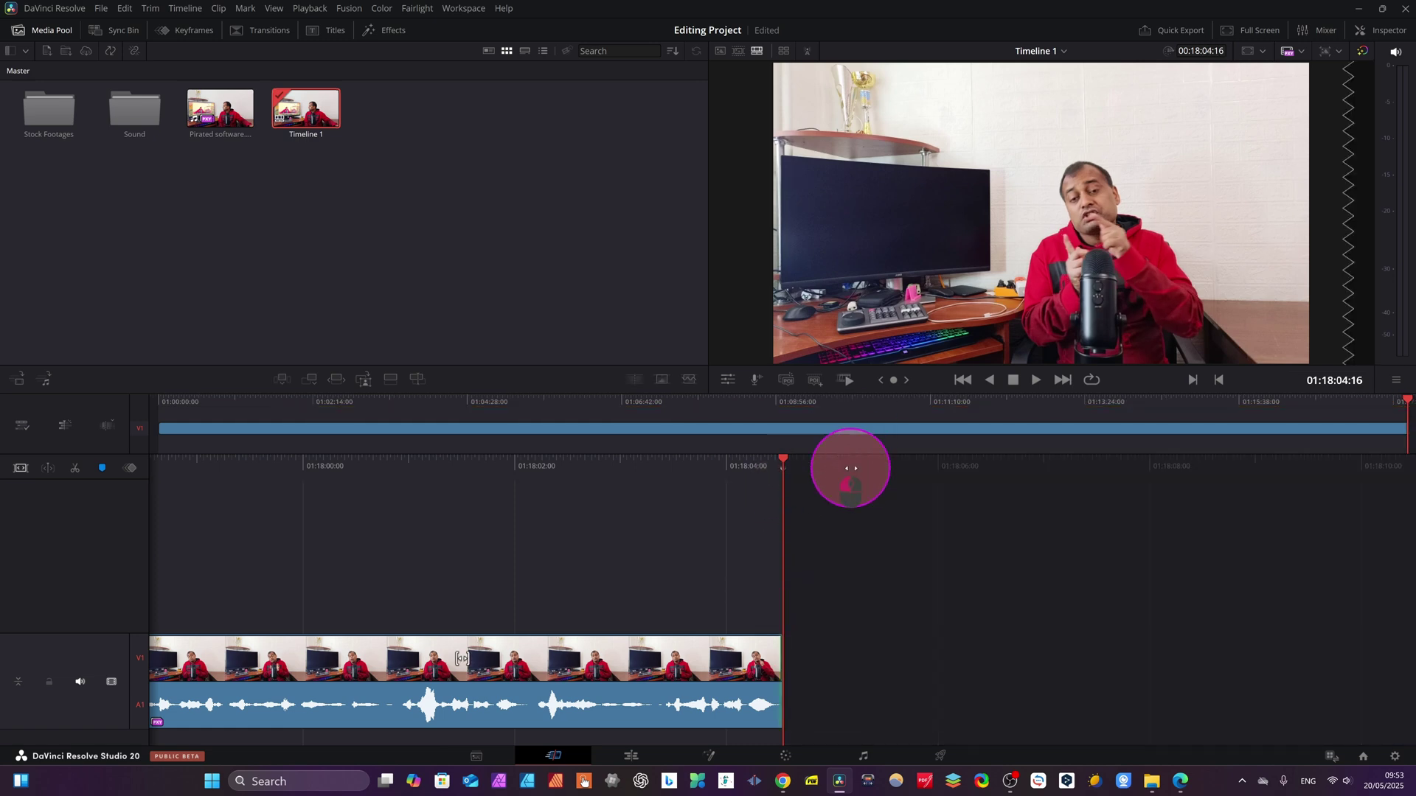
- Scrub back from the end of the timeline and place the playhead at 01:17:24:14
drag(851, 469, 1415, 495)
drag(416, 467, 1414, 509)
drag(510, 464, 1415, 550)
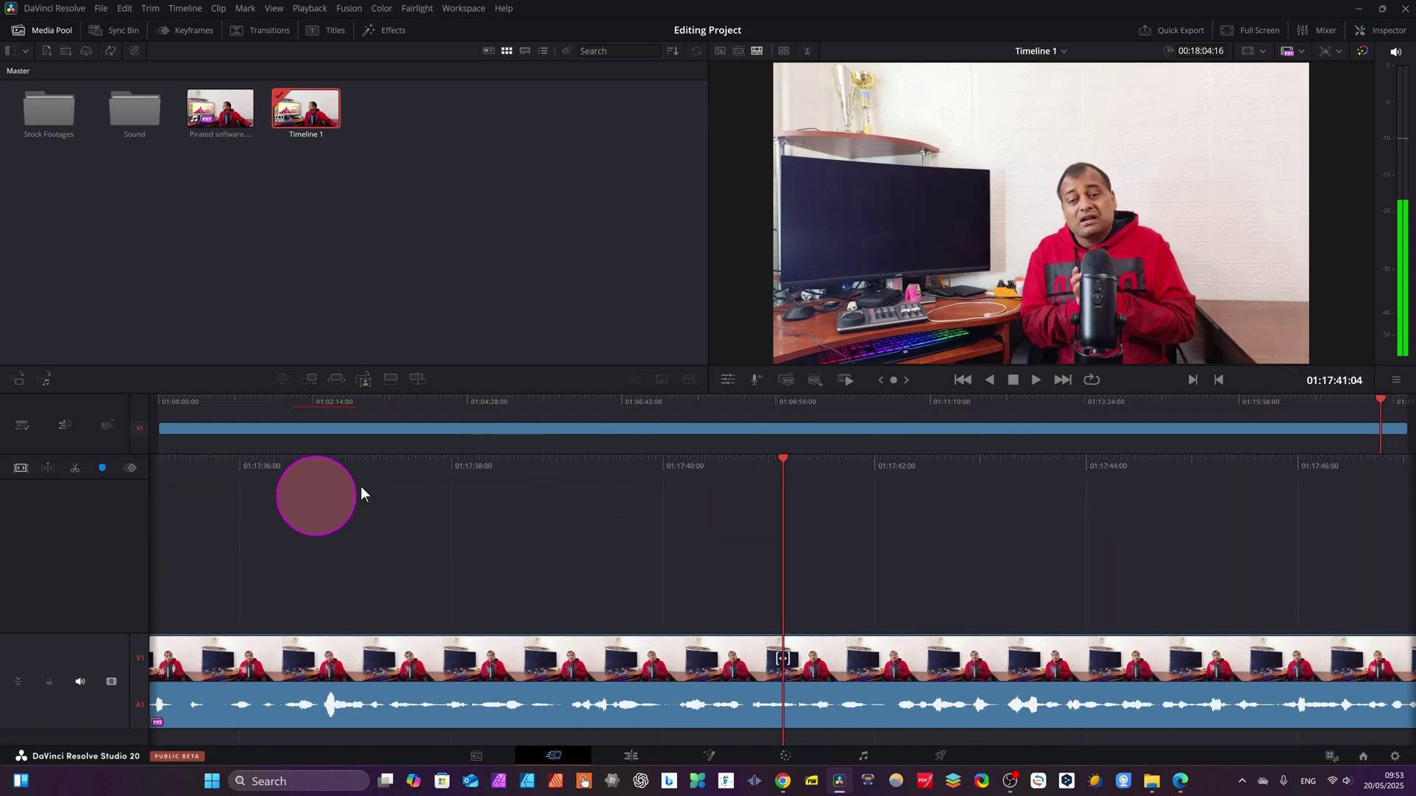
drag(455, 459, 744, 475)
drag(444, 454, 1395, 525)
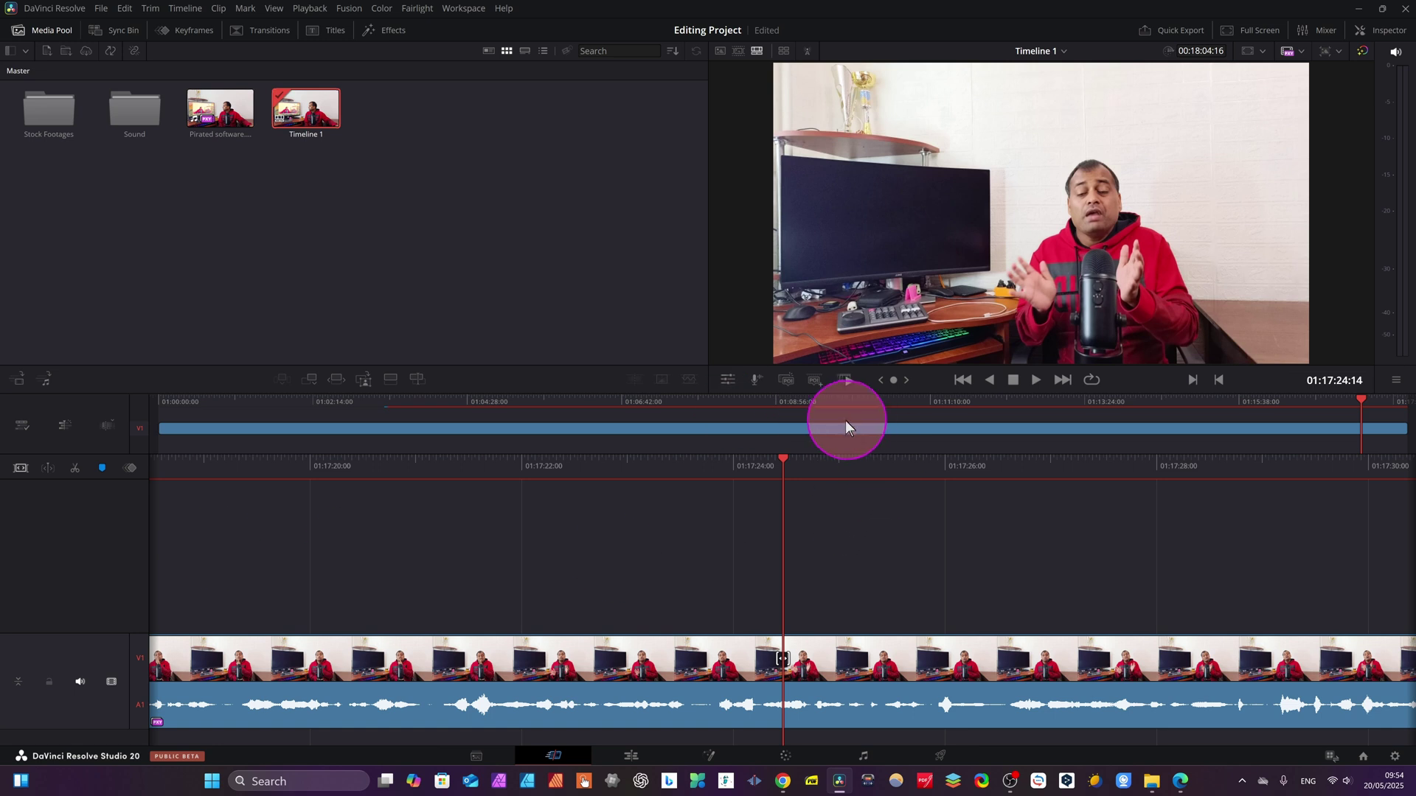
- Show the voiceover recording controls, check the audio input and record track options, and set a 3 Secs Countdown
click(754, 378)
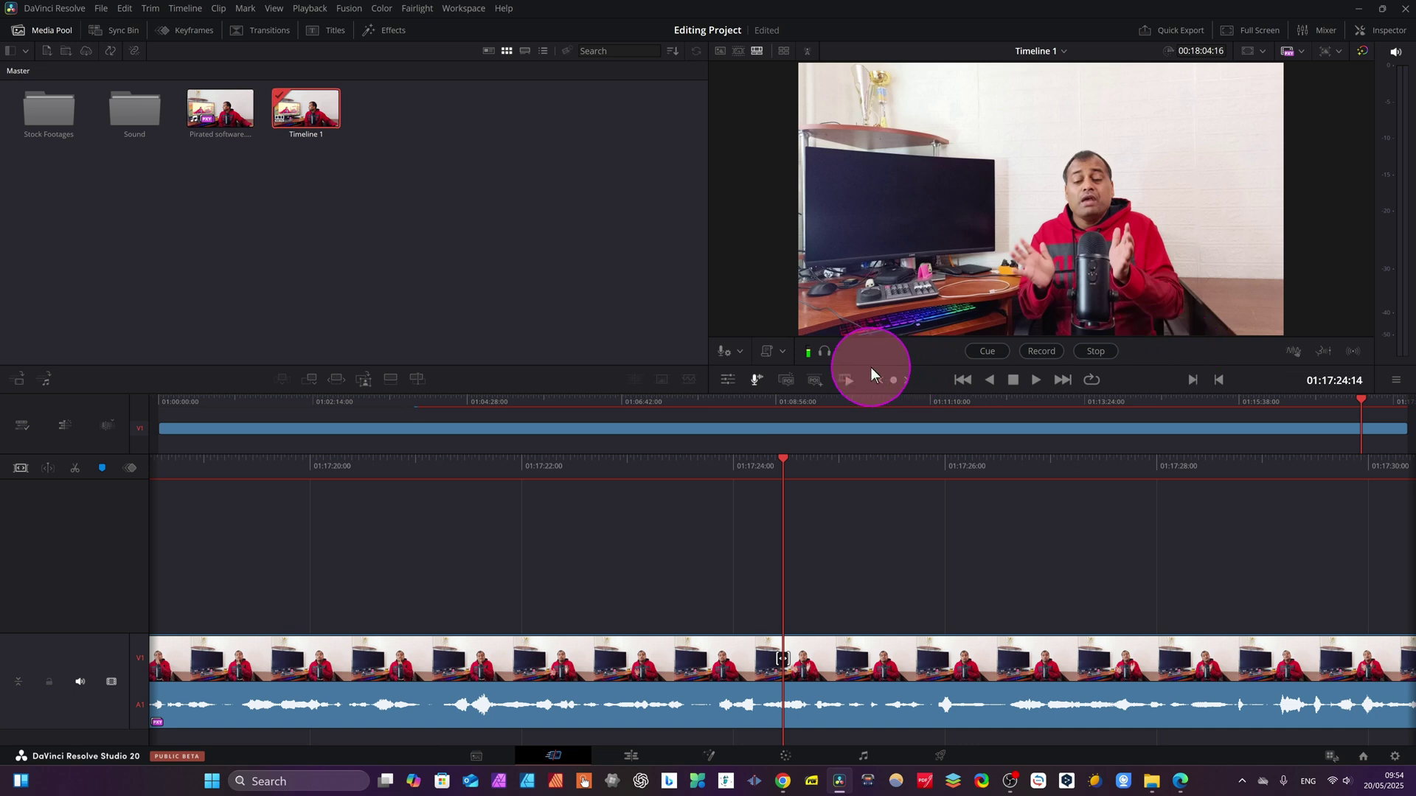
click(739, 354)
mouse_move(806, 170)
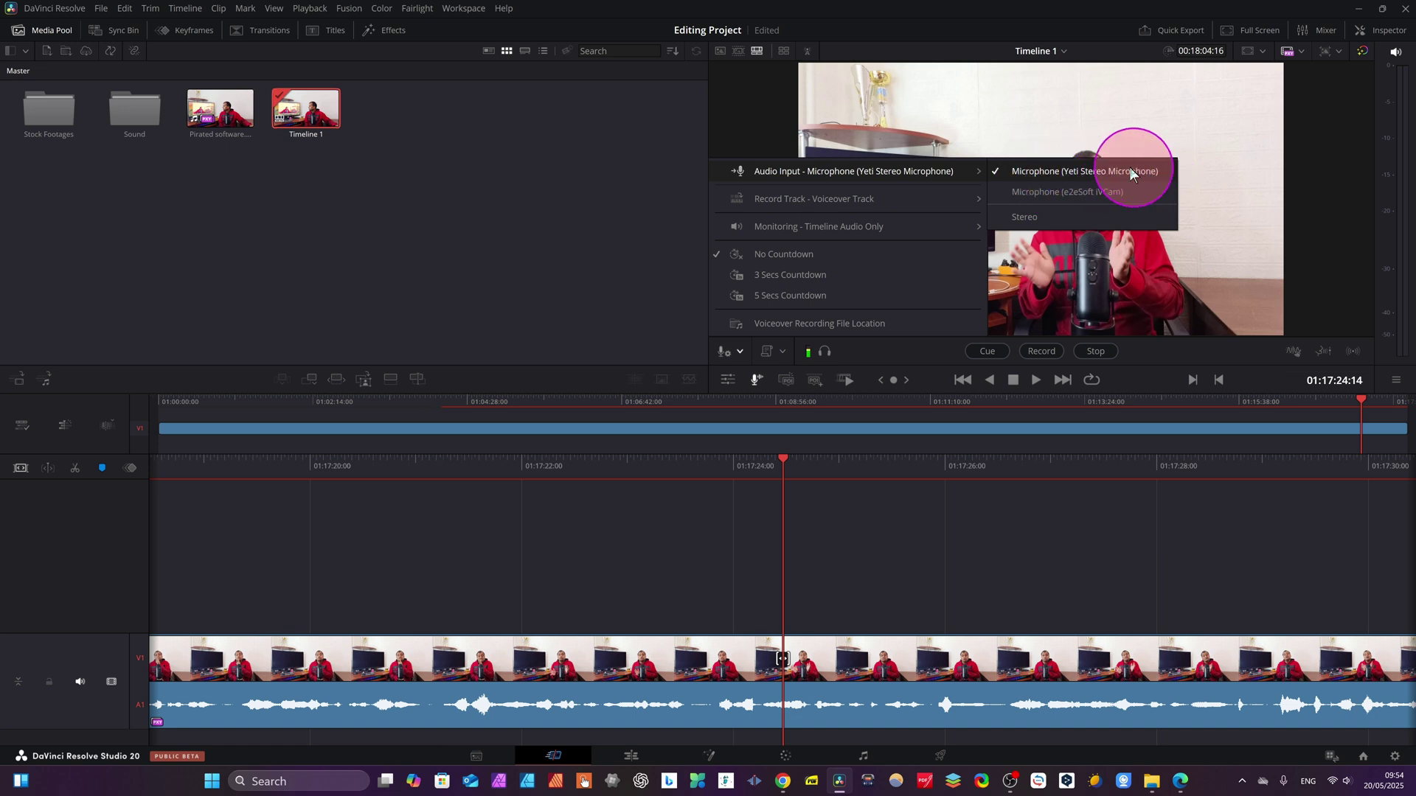
mouse_move(829, 197)
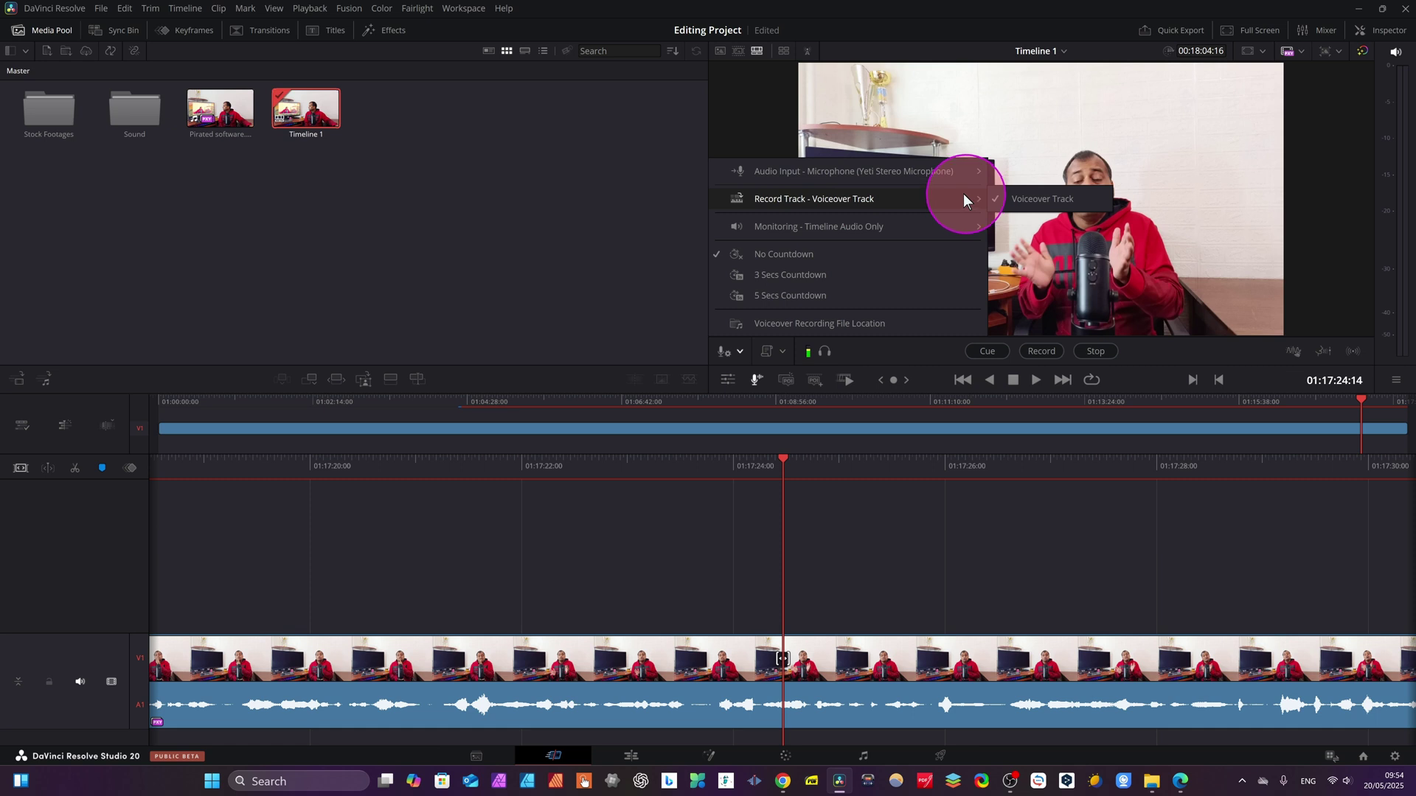
click(771, 276)
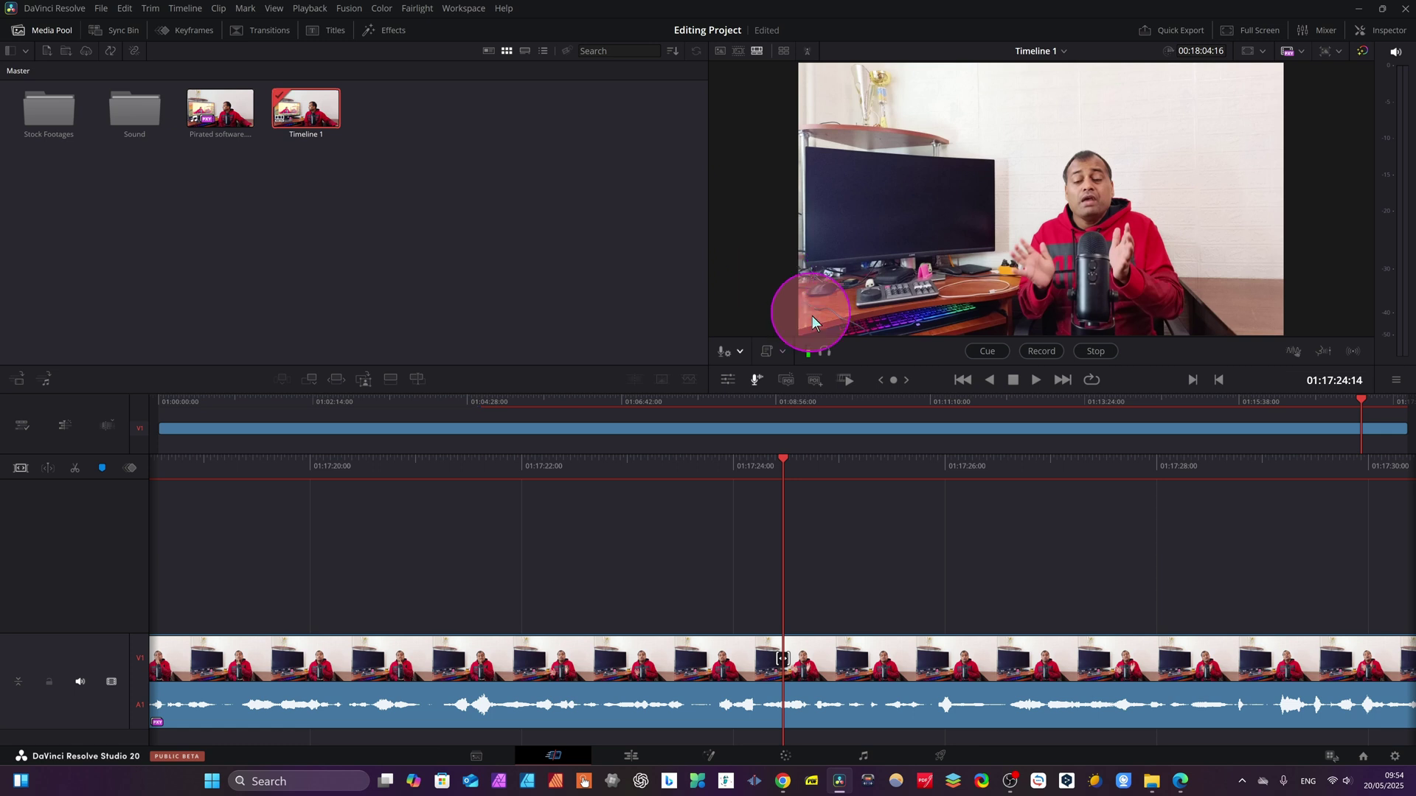
- Try the 5 Secs Countdown for voiceover recording, and switch back to the 3 Secs Countdown
click(735, 353)
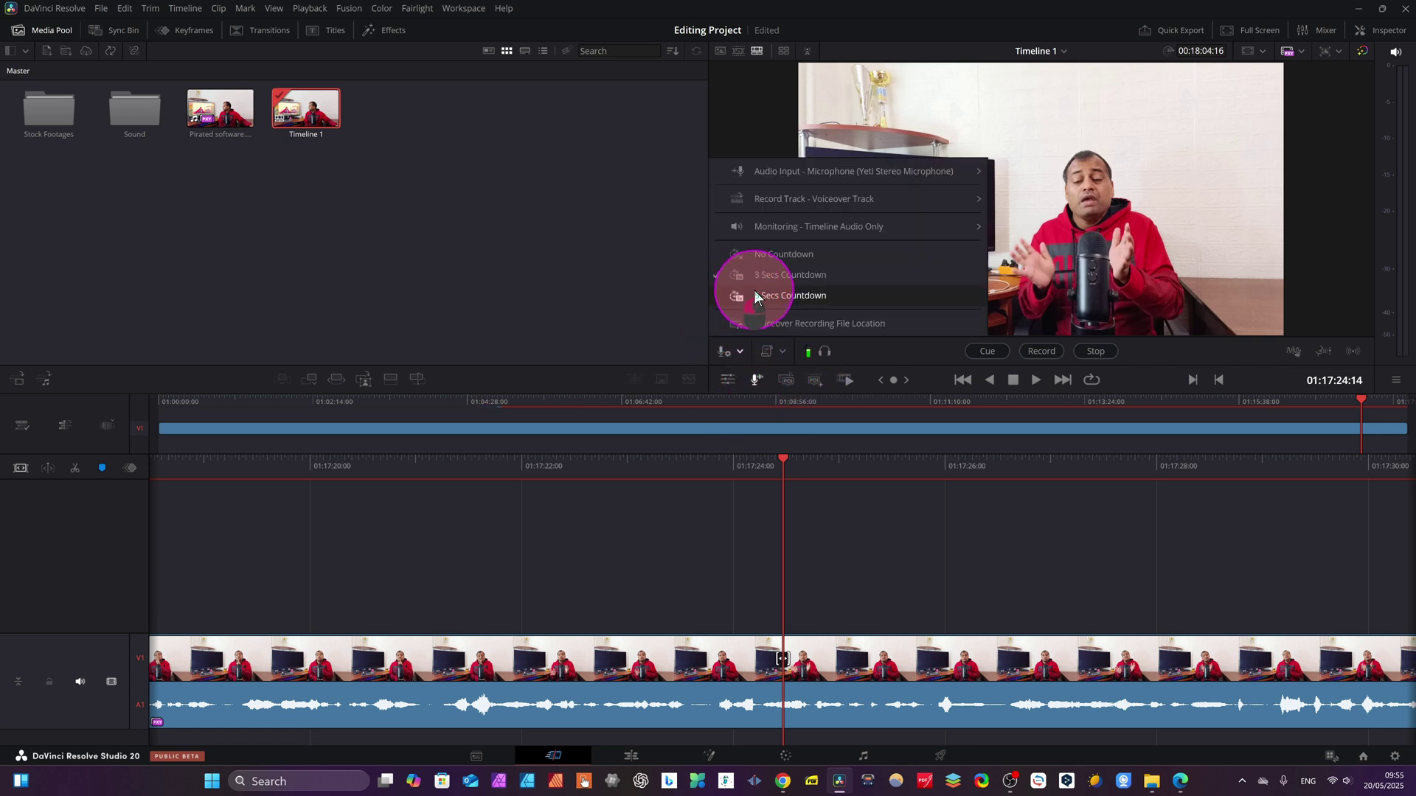
click(755, 296)
click(733, 345)
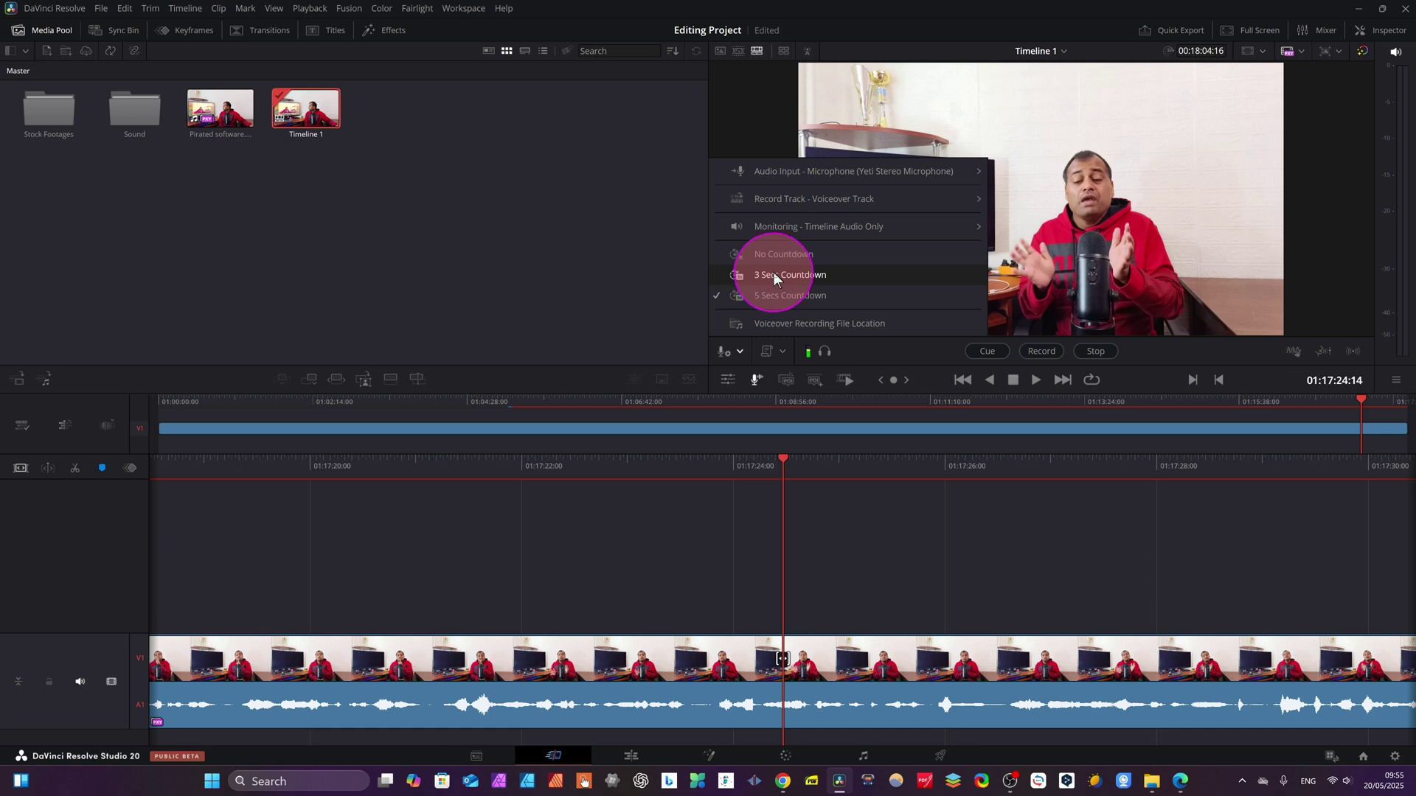
click(776, 275)
- Set the voiceover recording file location to the audio folder on New Volume (F:)
click(738, 348)
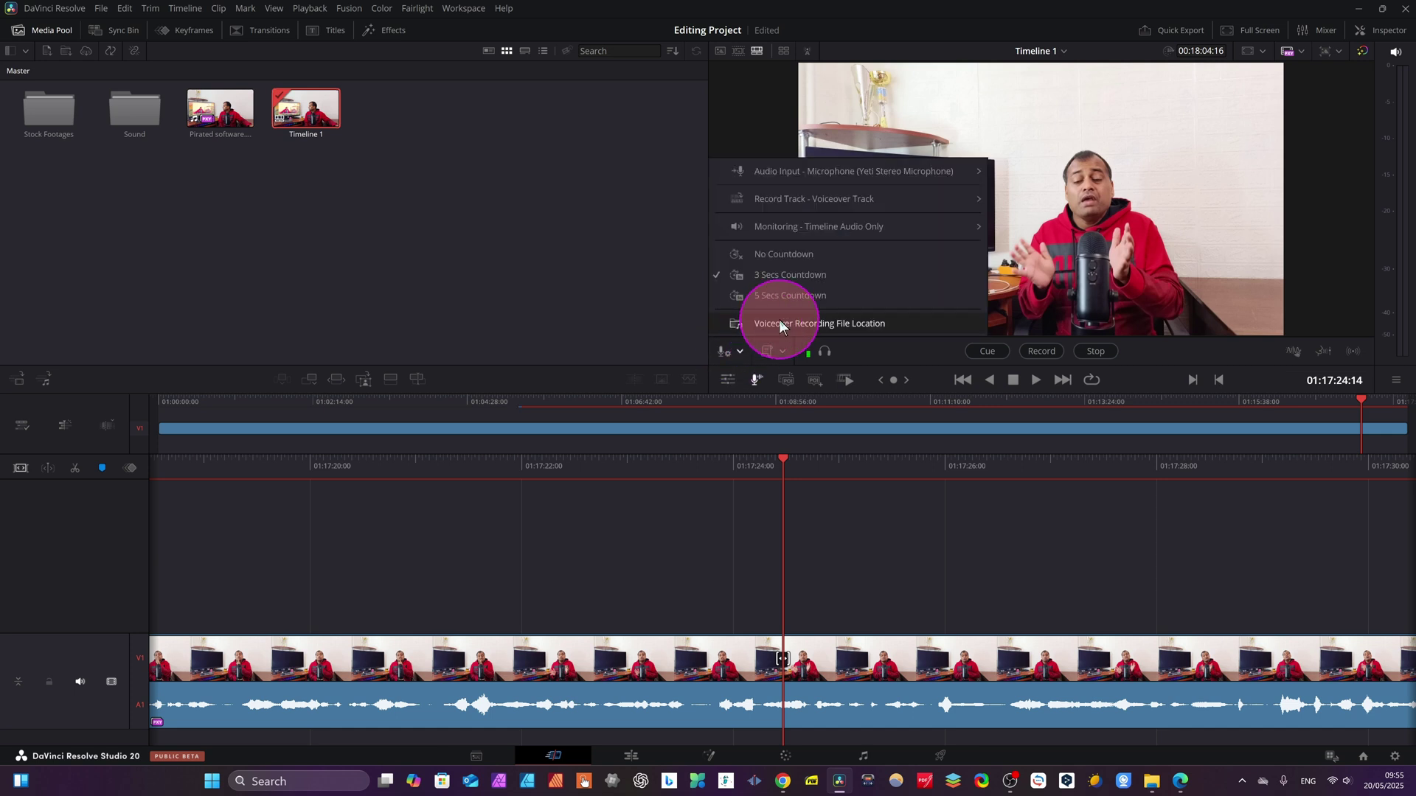
click(832, 320)
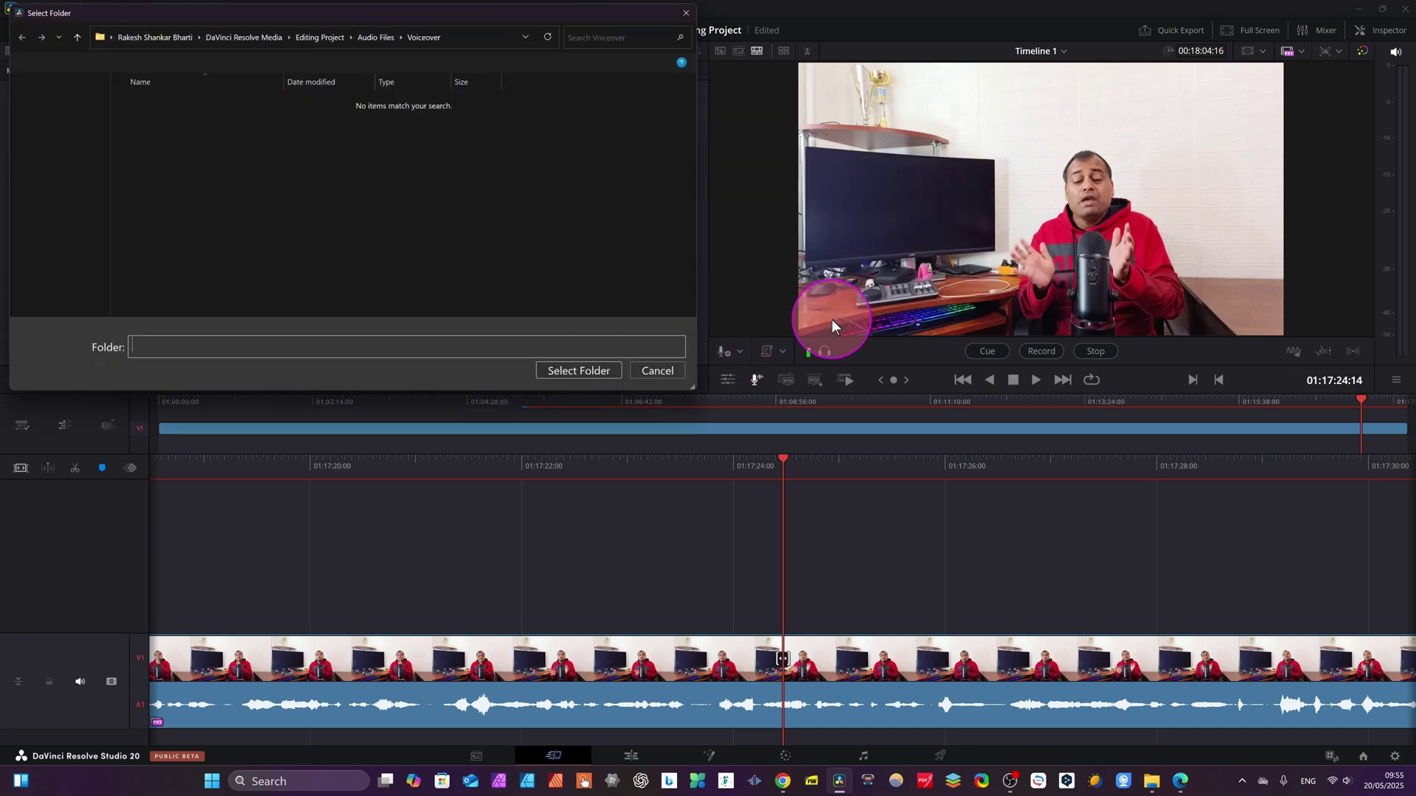
scroll(66, 177, down, 2)
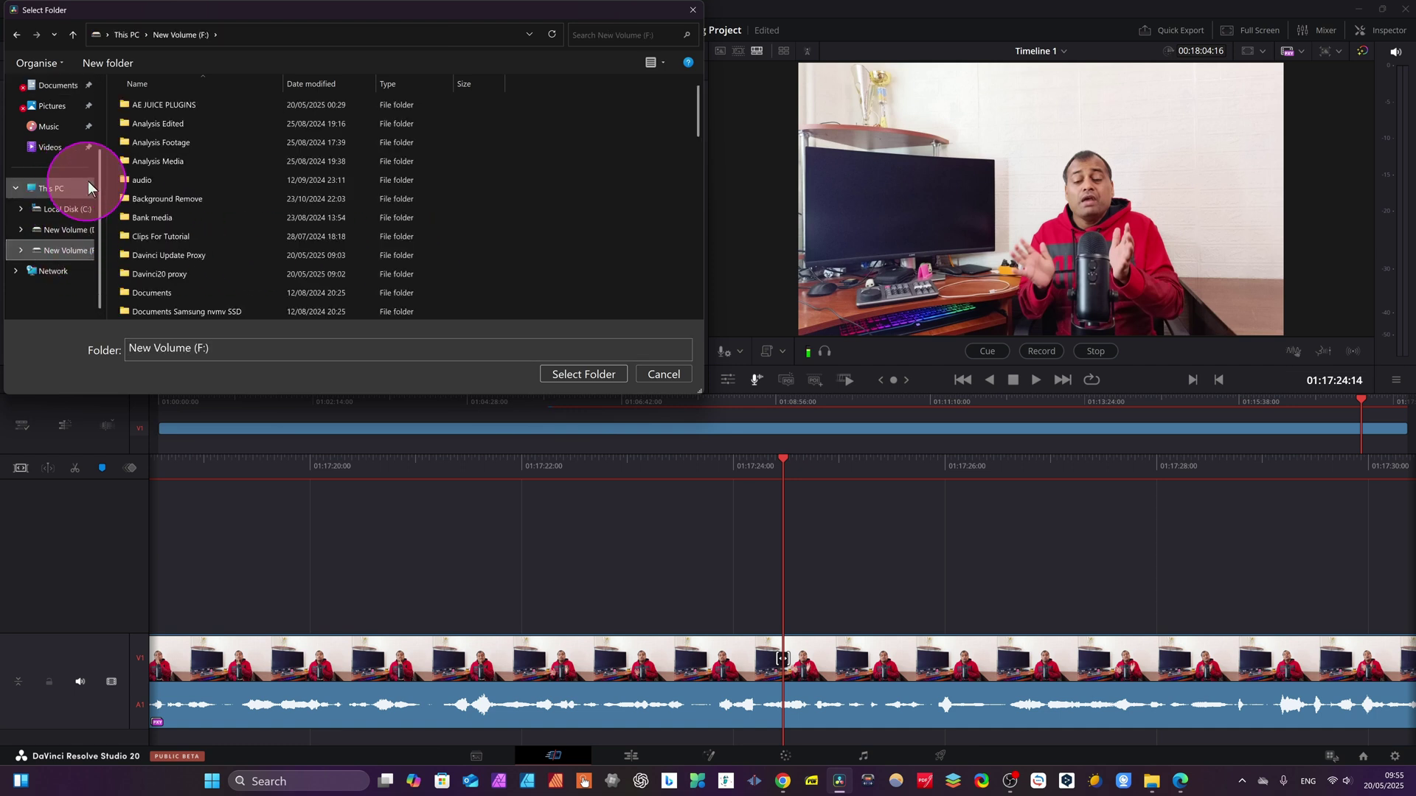
scroll(236, 214, down, 2)
scroll(191, 195, up, 2)
click(165, 179)
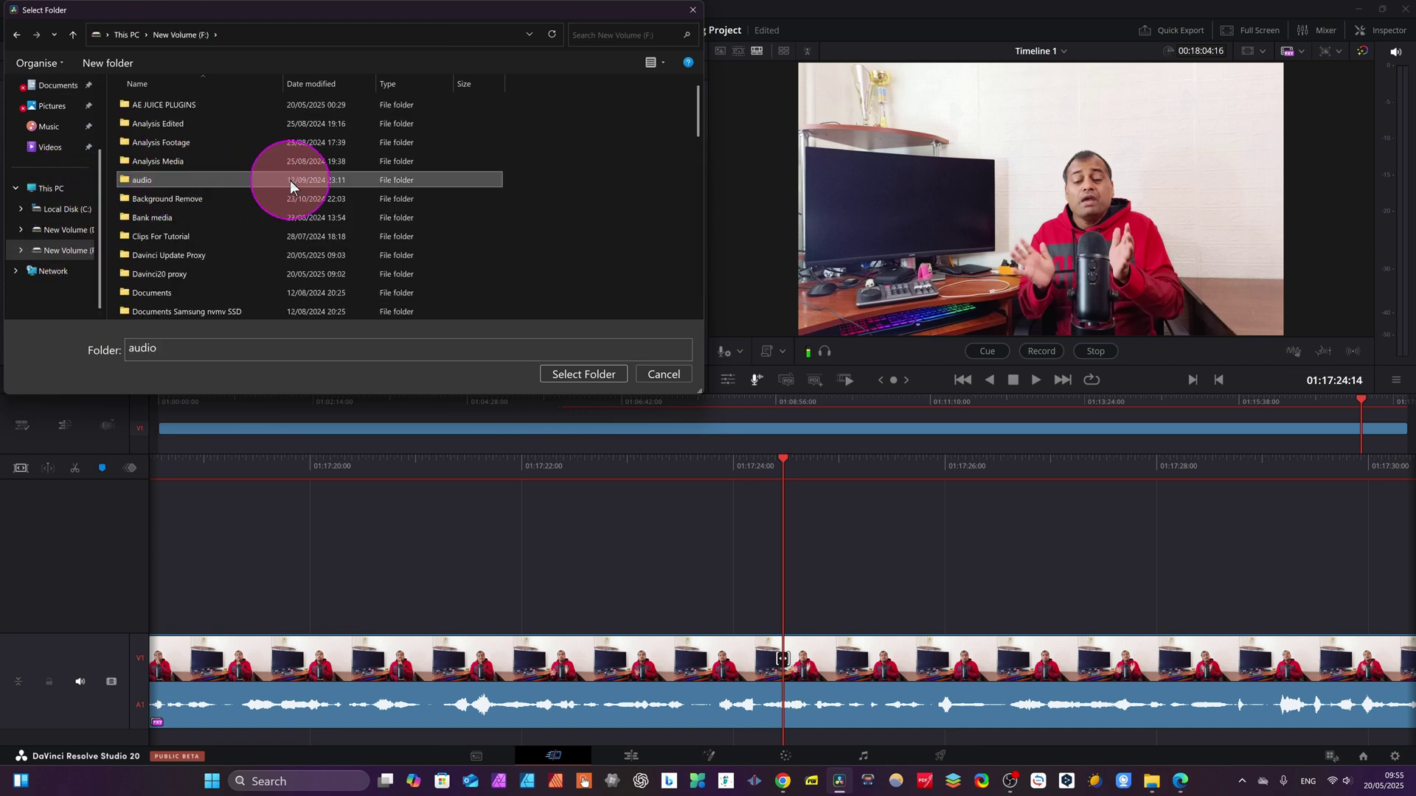
click(619, 374)
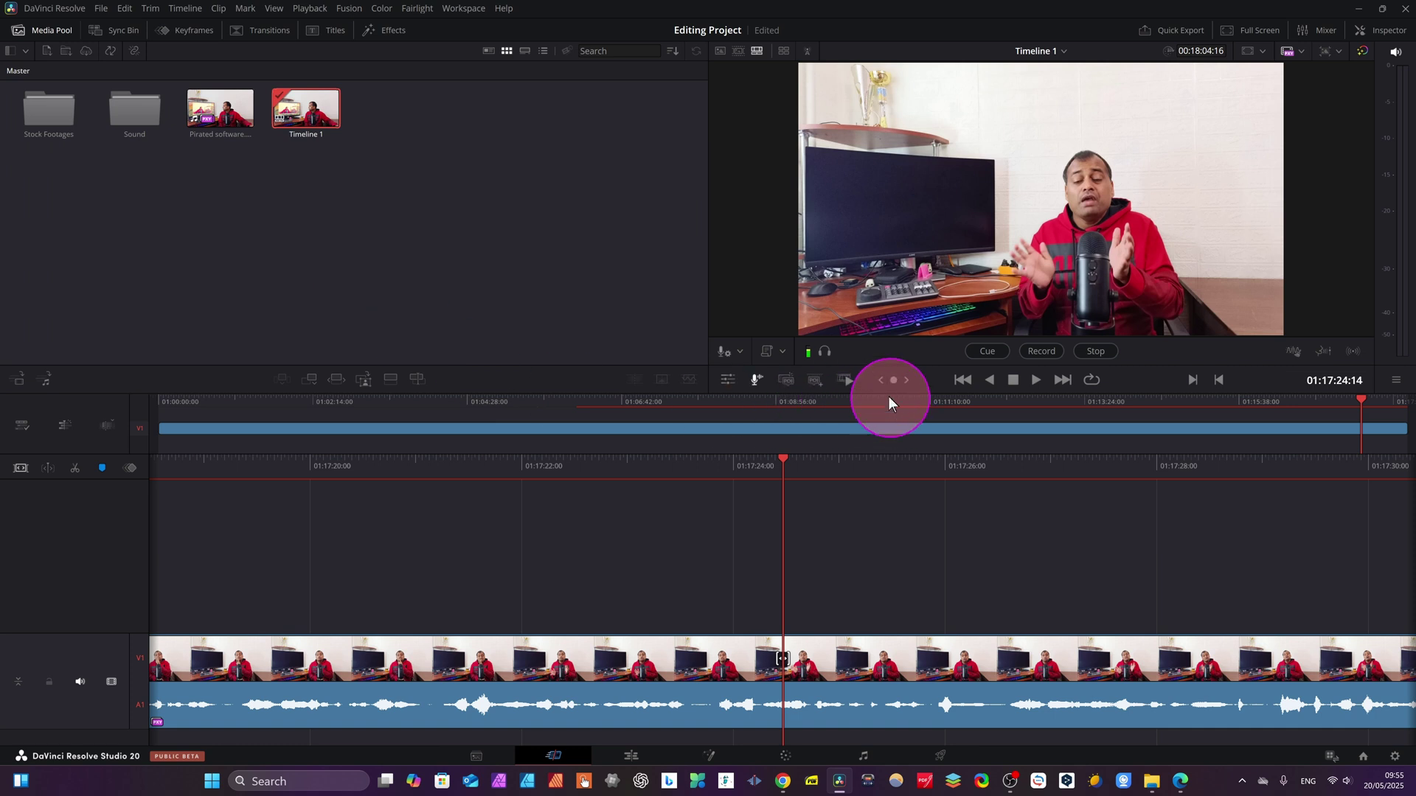
- Review the voiceover record track choices and the prompter script options
click(740, 349)
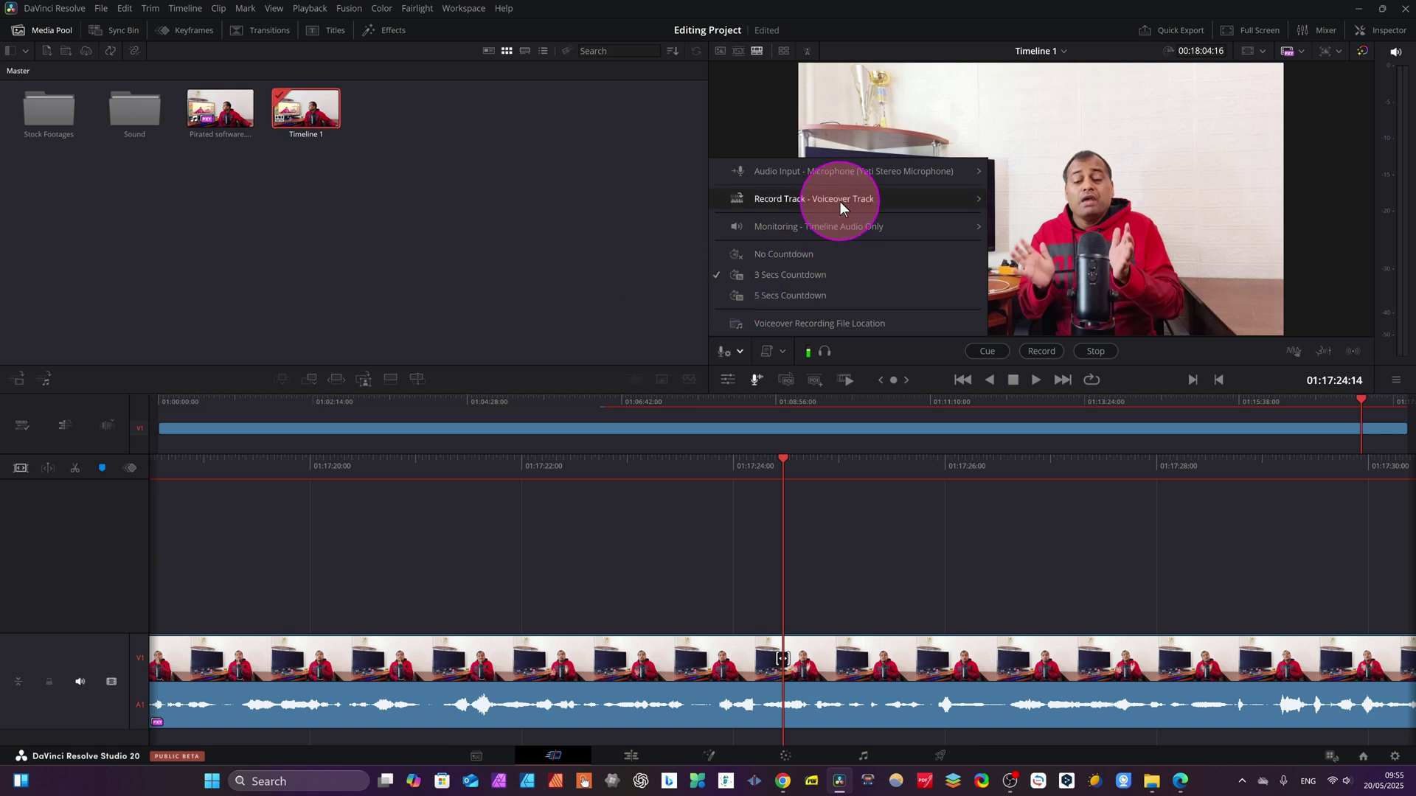
mouse_move(943, 193)
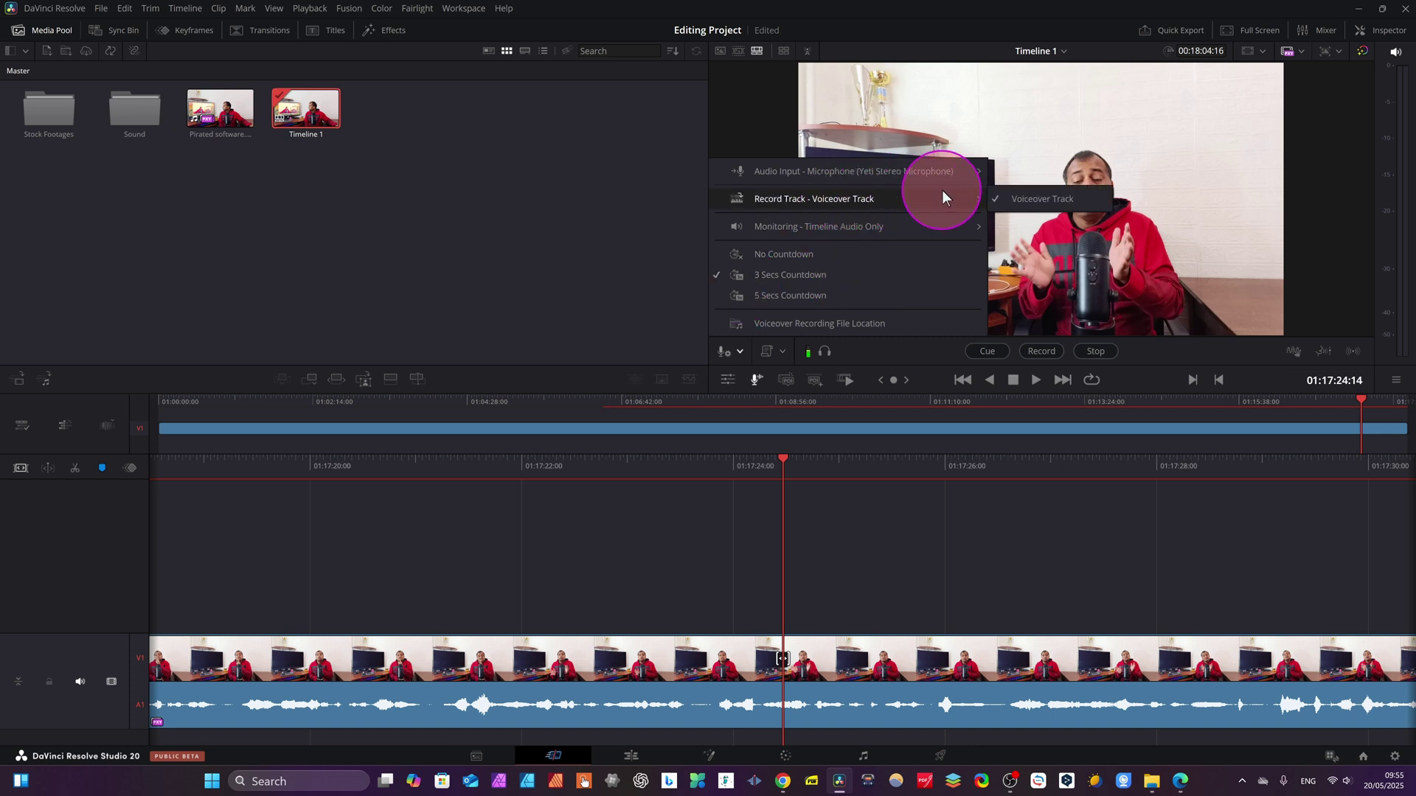
click(724, 355)
click(778, 351)
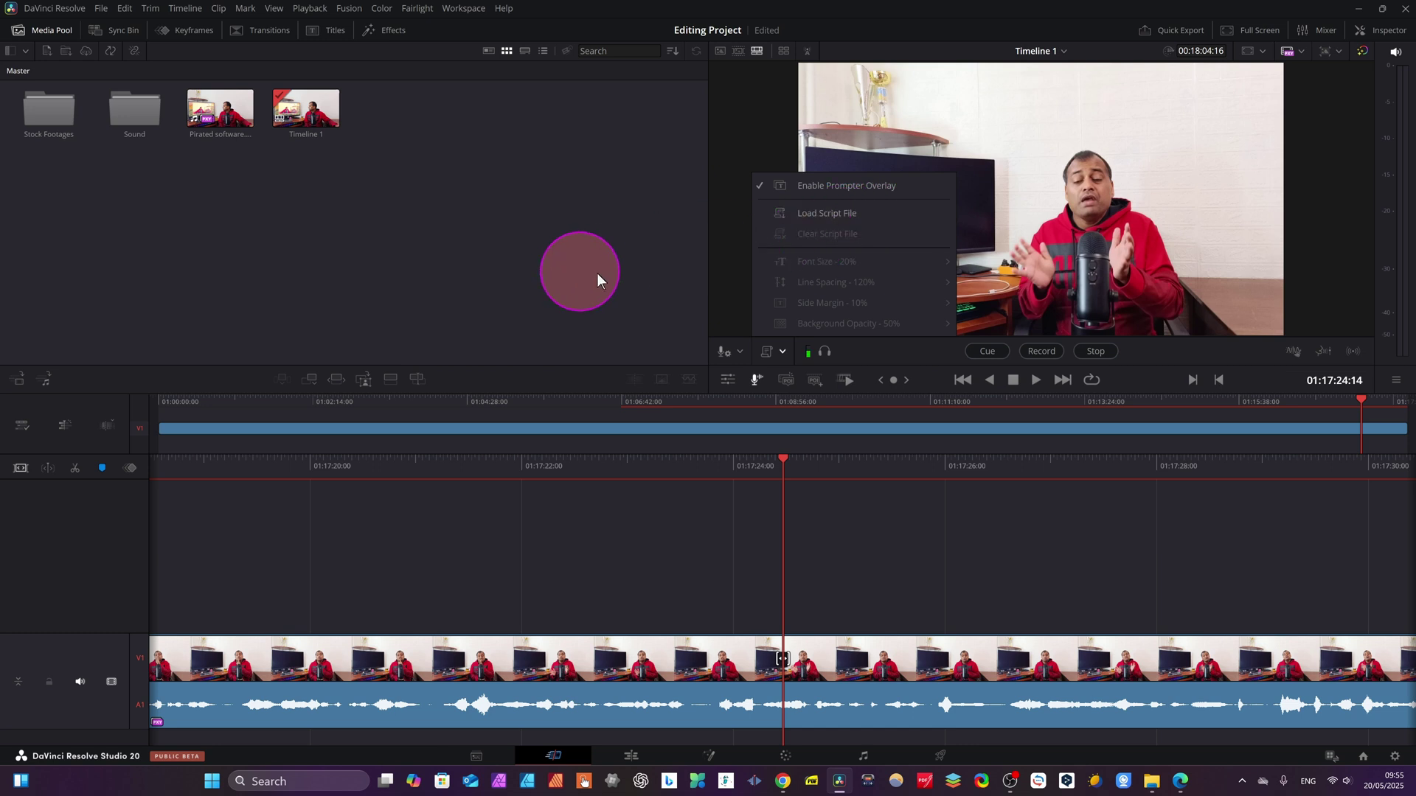
click(613, 286)
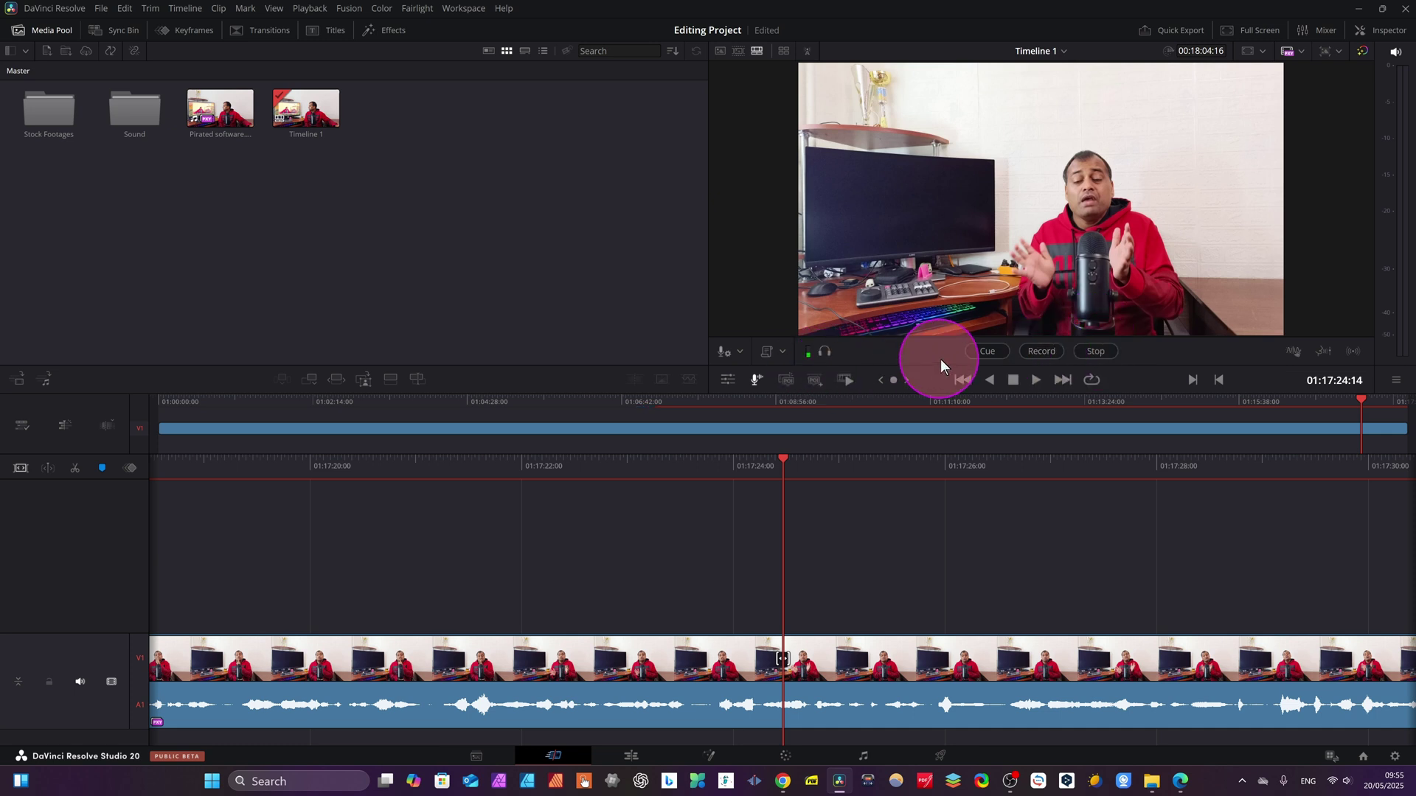
click(739, 351)
mouse_move(938, 209)
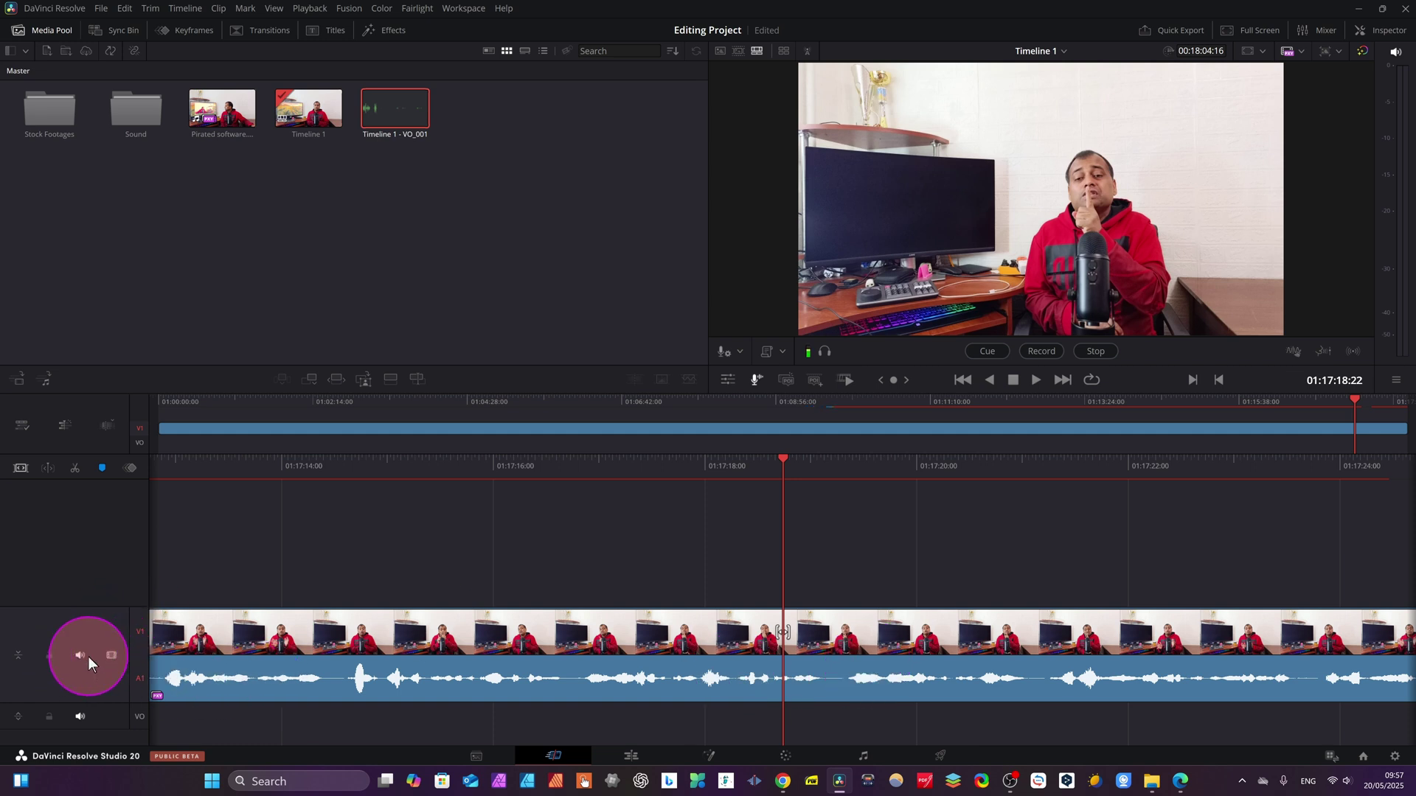
- Mute the main video track's audio and record a voiceover starting from 01:17:18:22
click(80, 656)
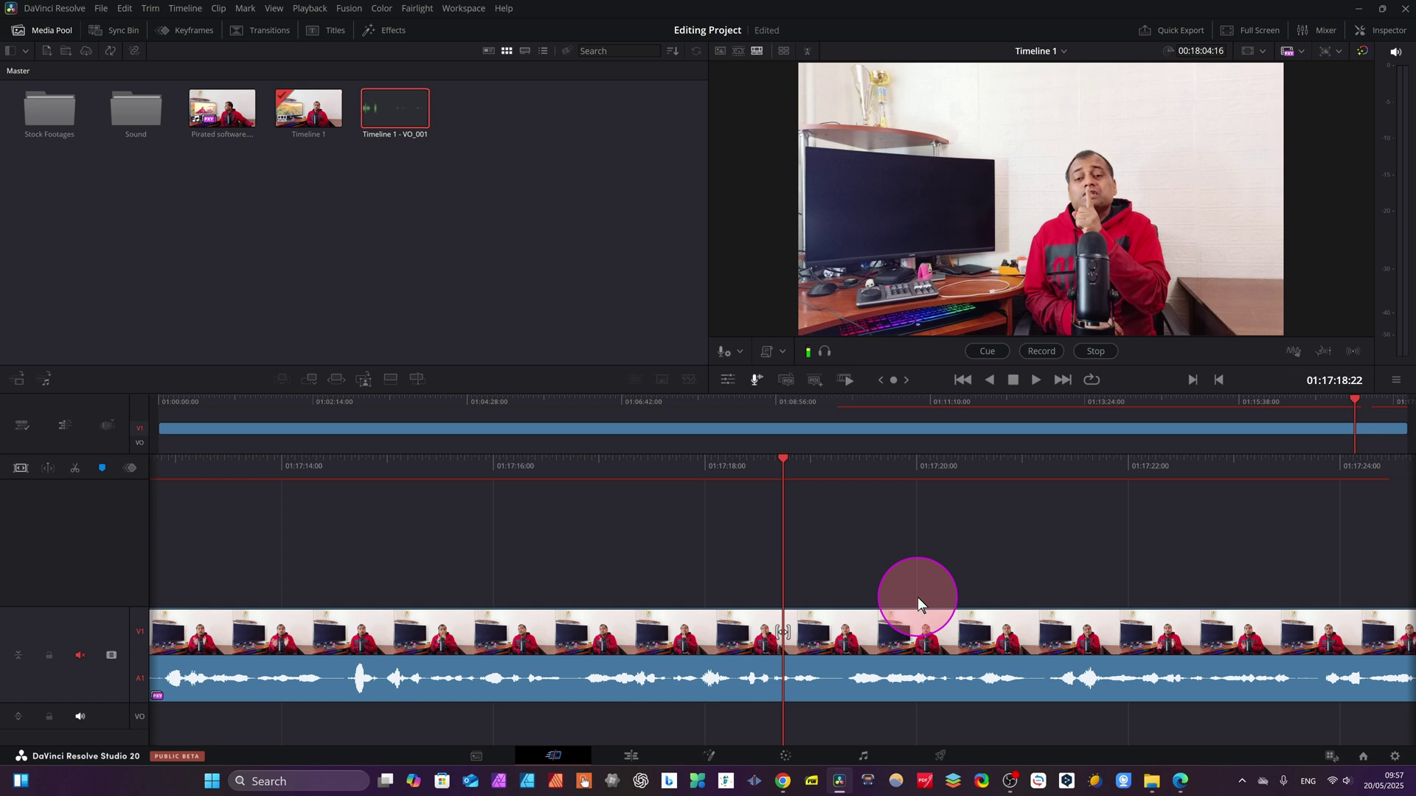
click(1033, 340)
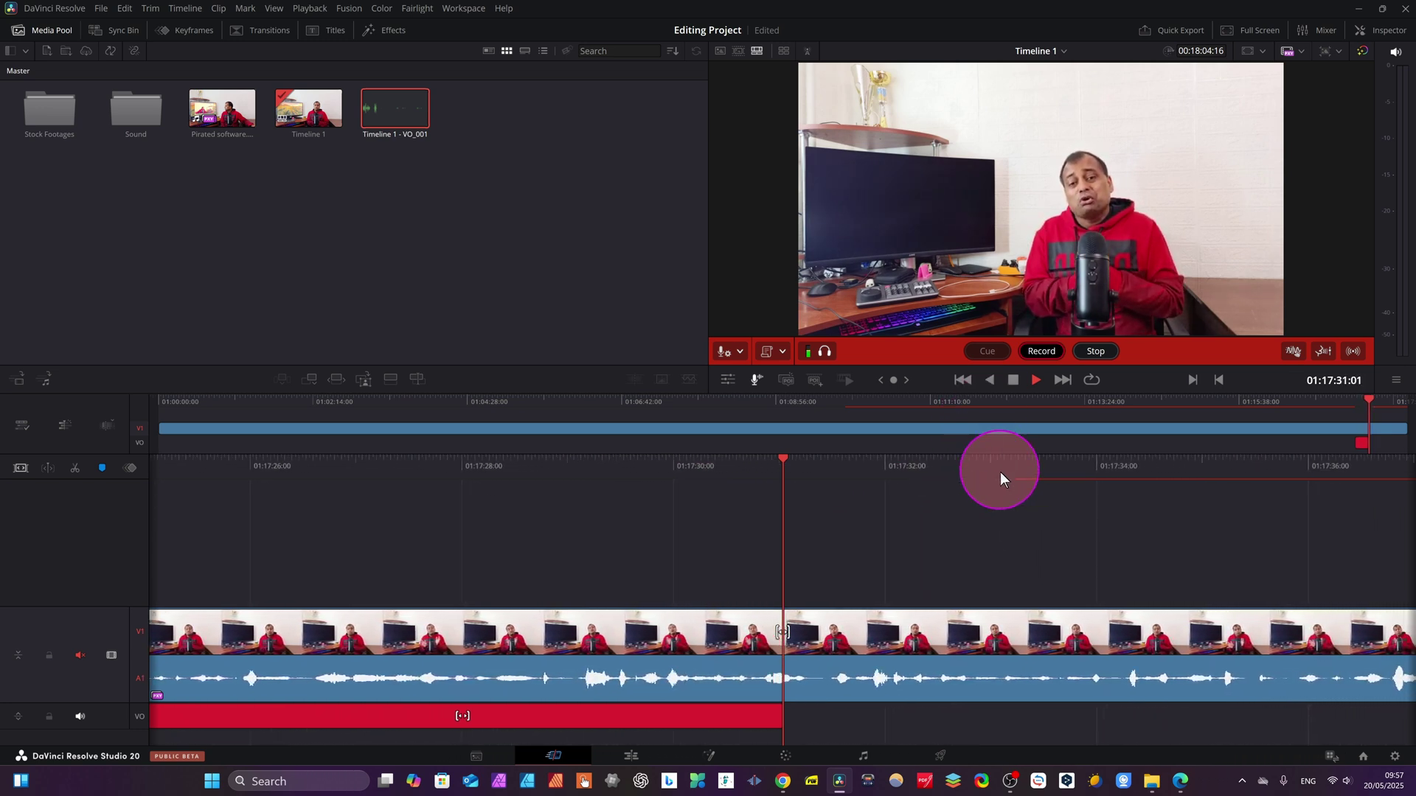
click(1095, 351)
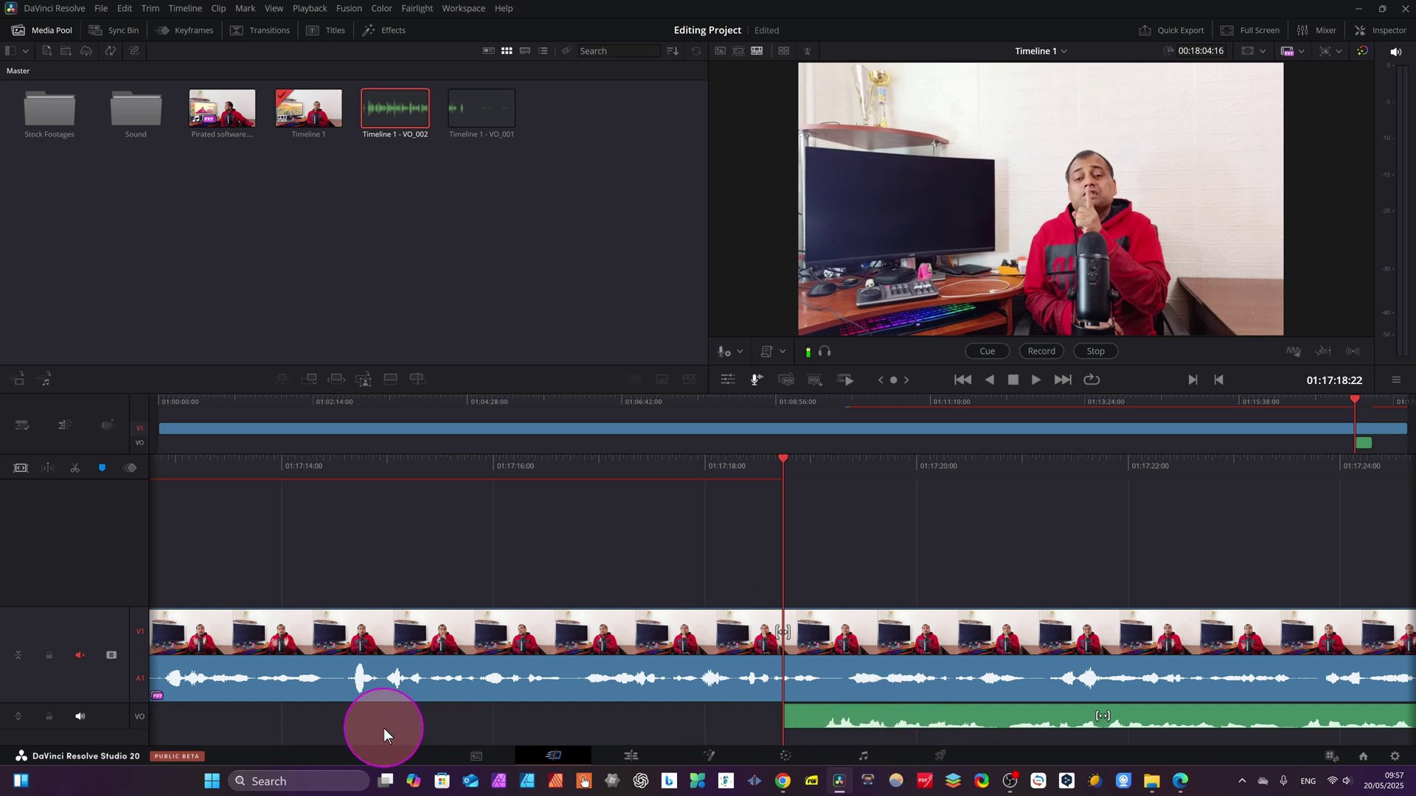
click(741, 350)
click(860, 546)
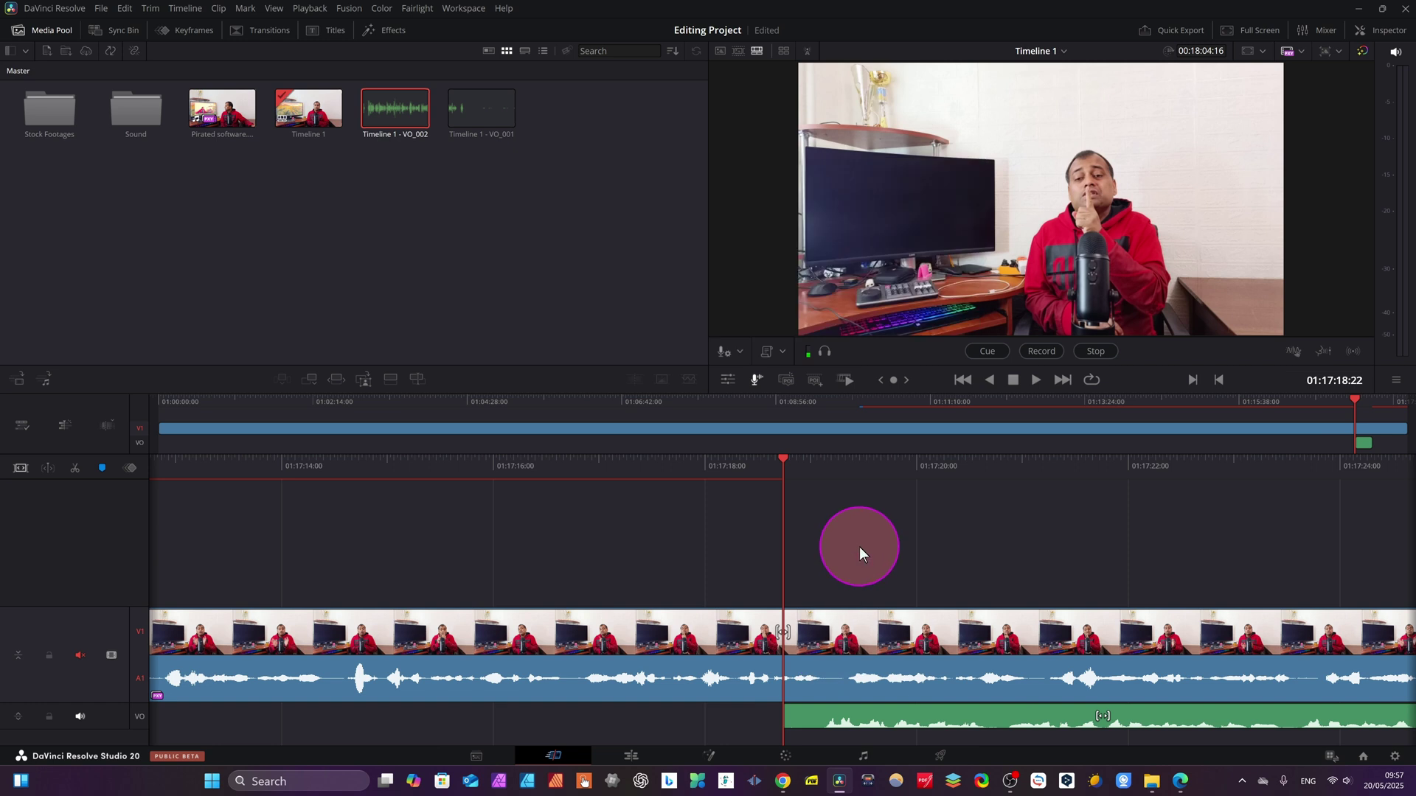
- Play back the recorded voiceover on the enlarged VO track, and examine its clip on the Fairlight page
click(18, 716)
key(space)
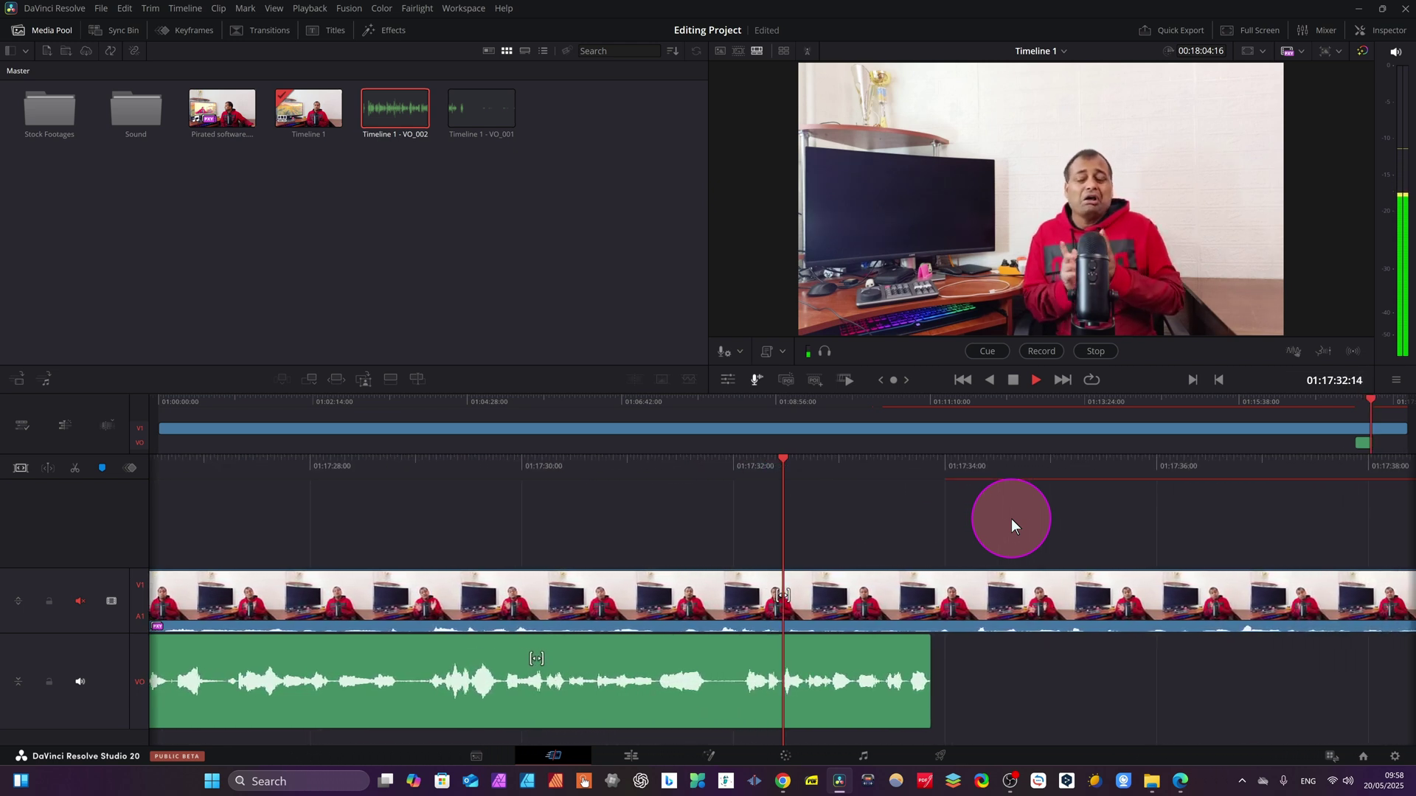
key(space)
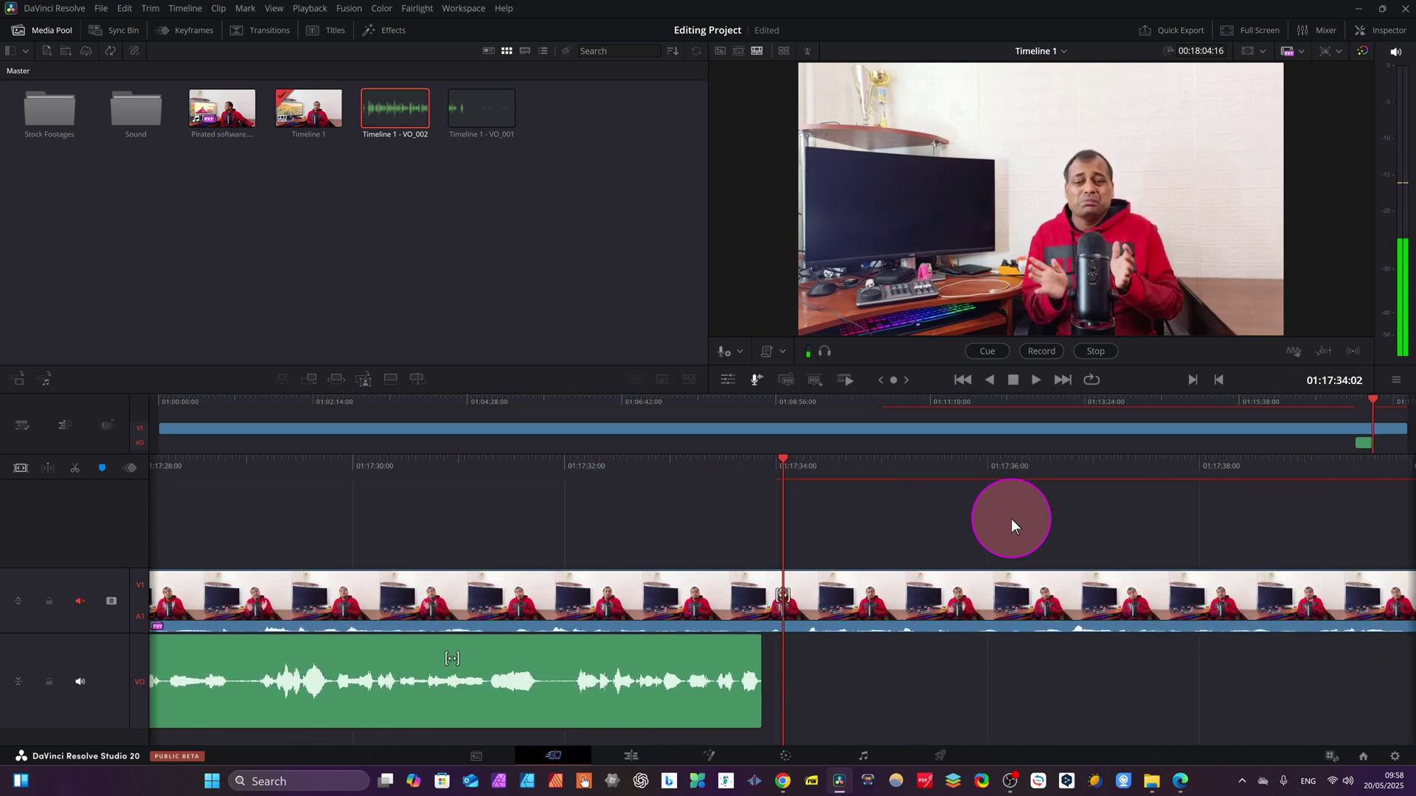
drag(679, 462, 1258, 494)
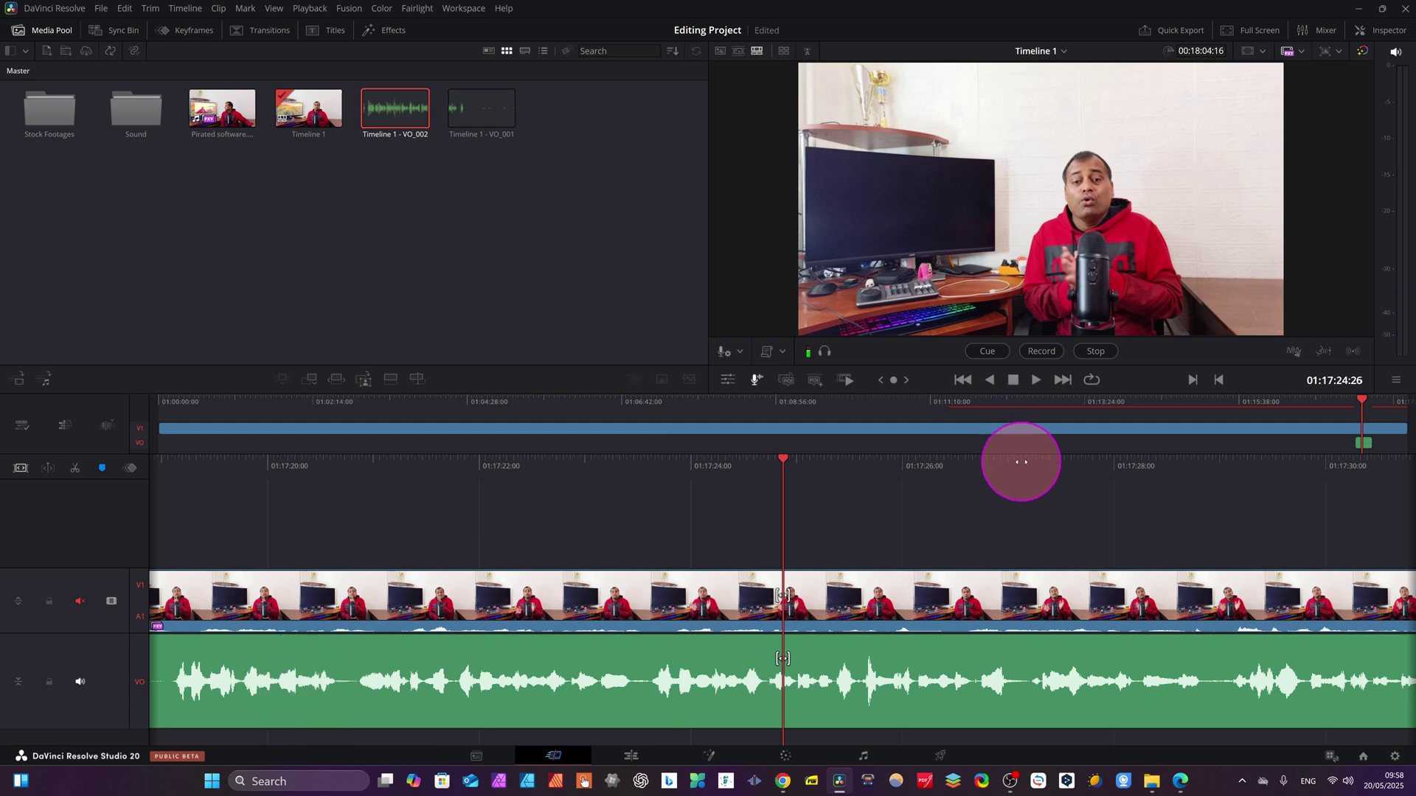
click(866, 755)
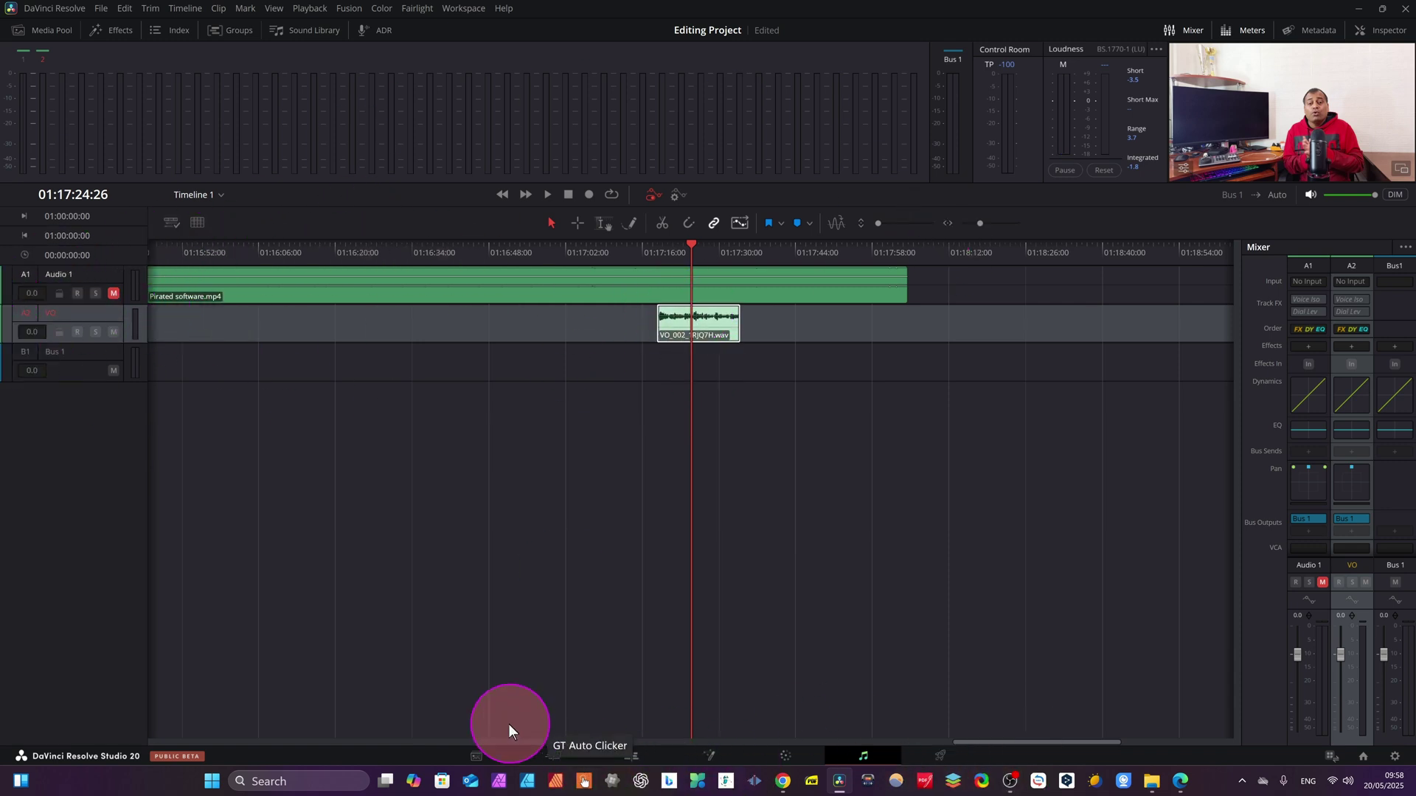
click(540, 754)
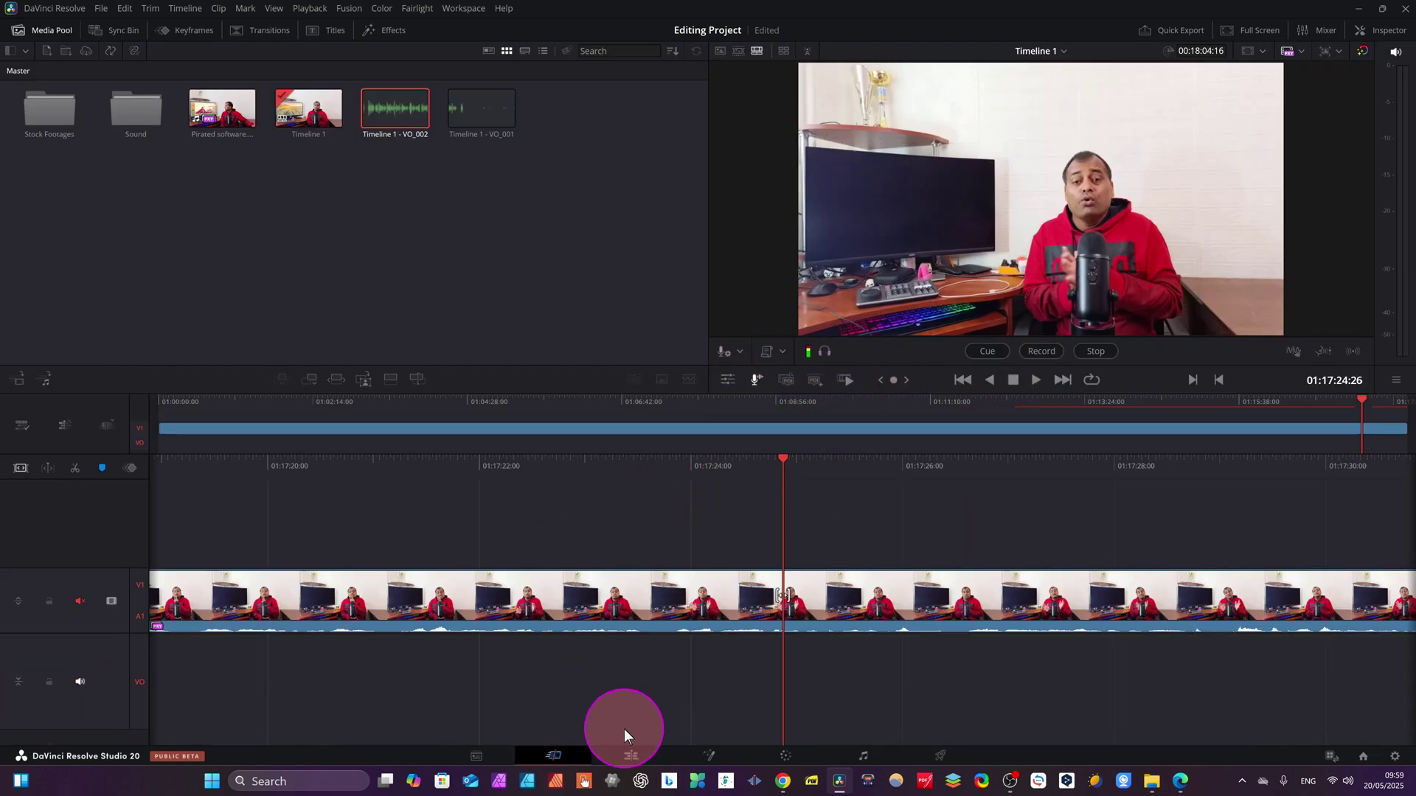
- On the Edit page, place the playhead at 01:04:22:12 and record a voiceover with the file name voiceover on the VO track
click(630, 755)
click(962, 575)
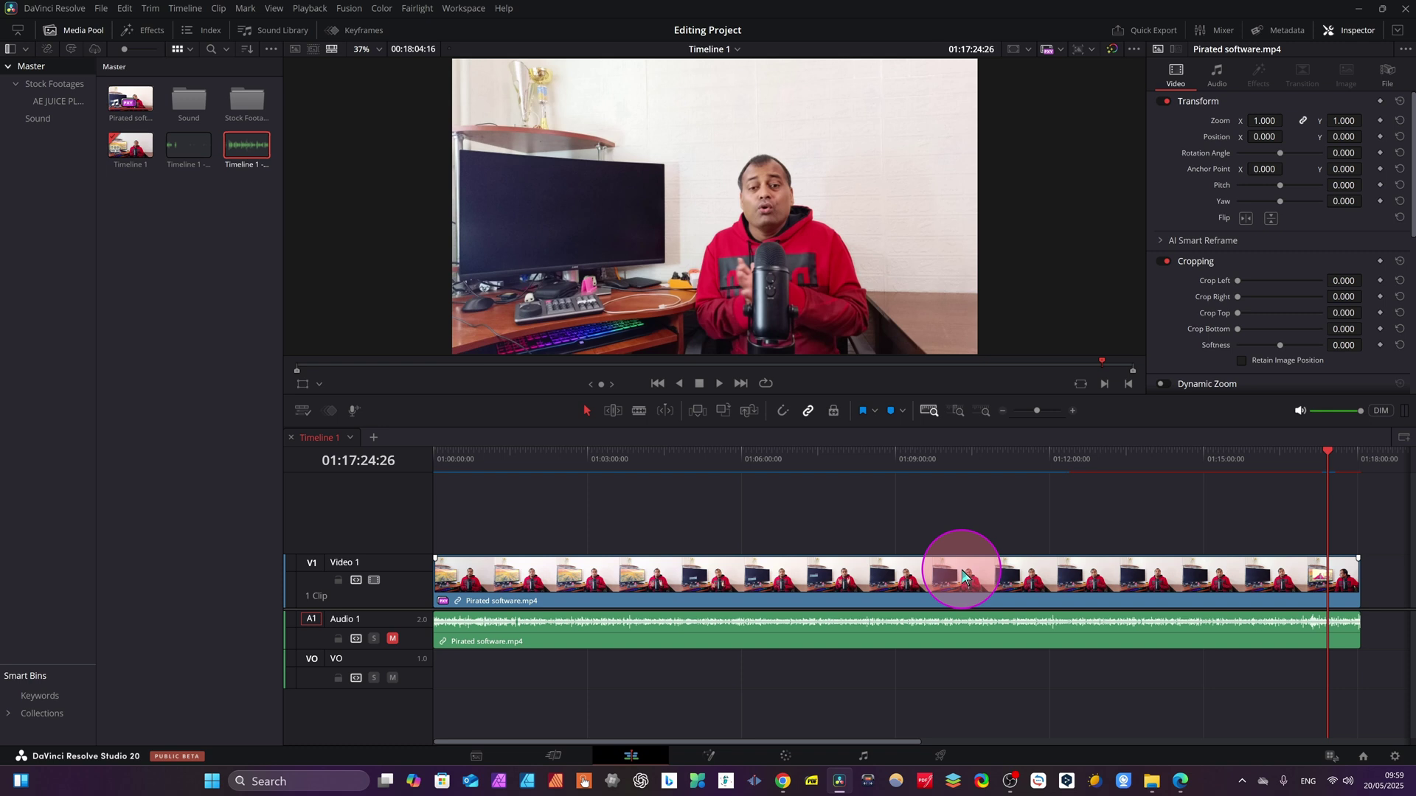
click(658, 455)
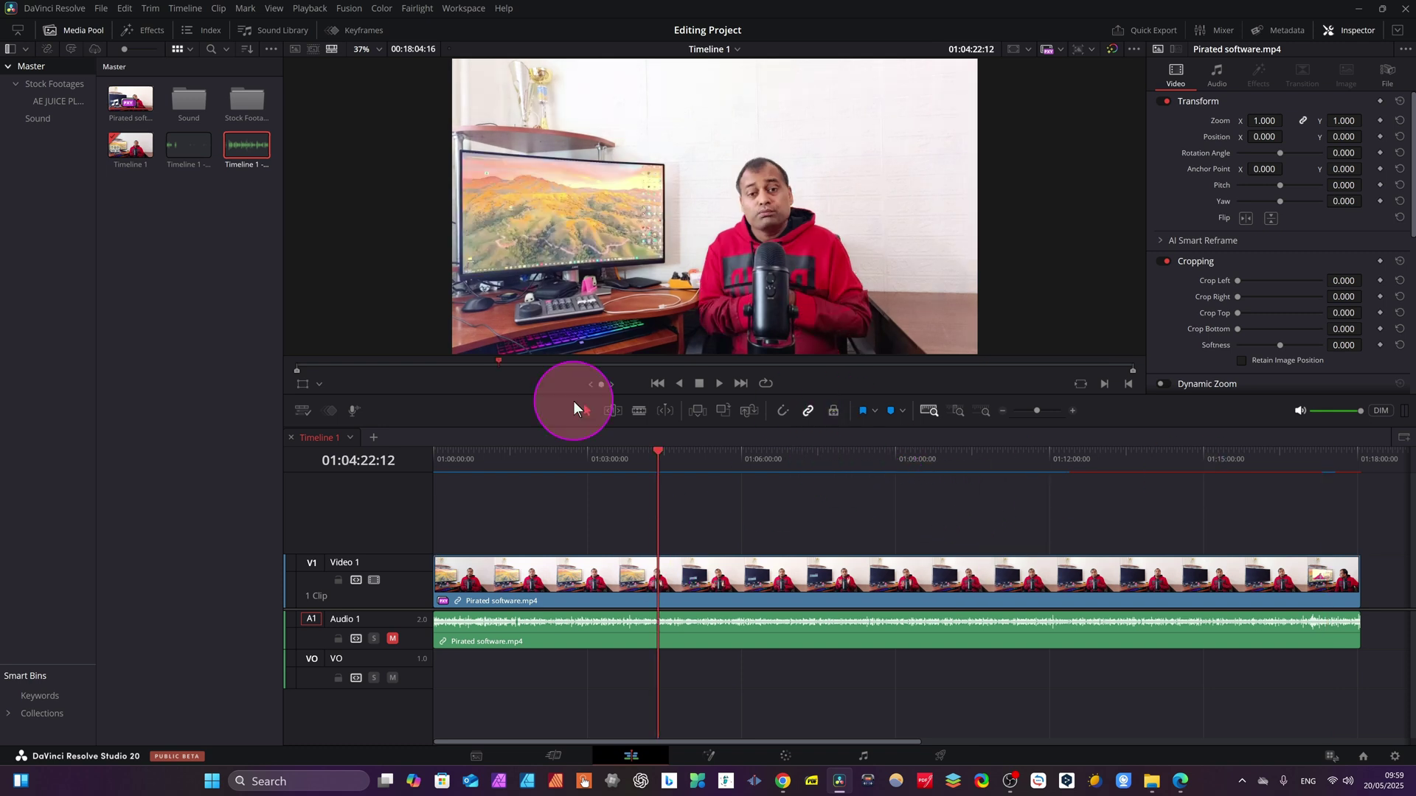
click(352, 411)
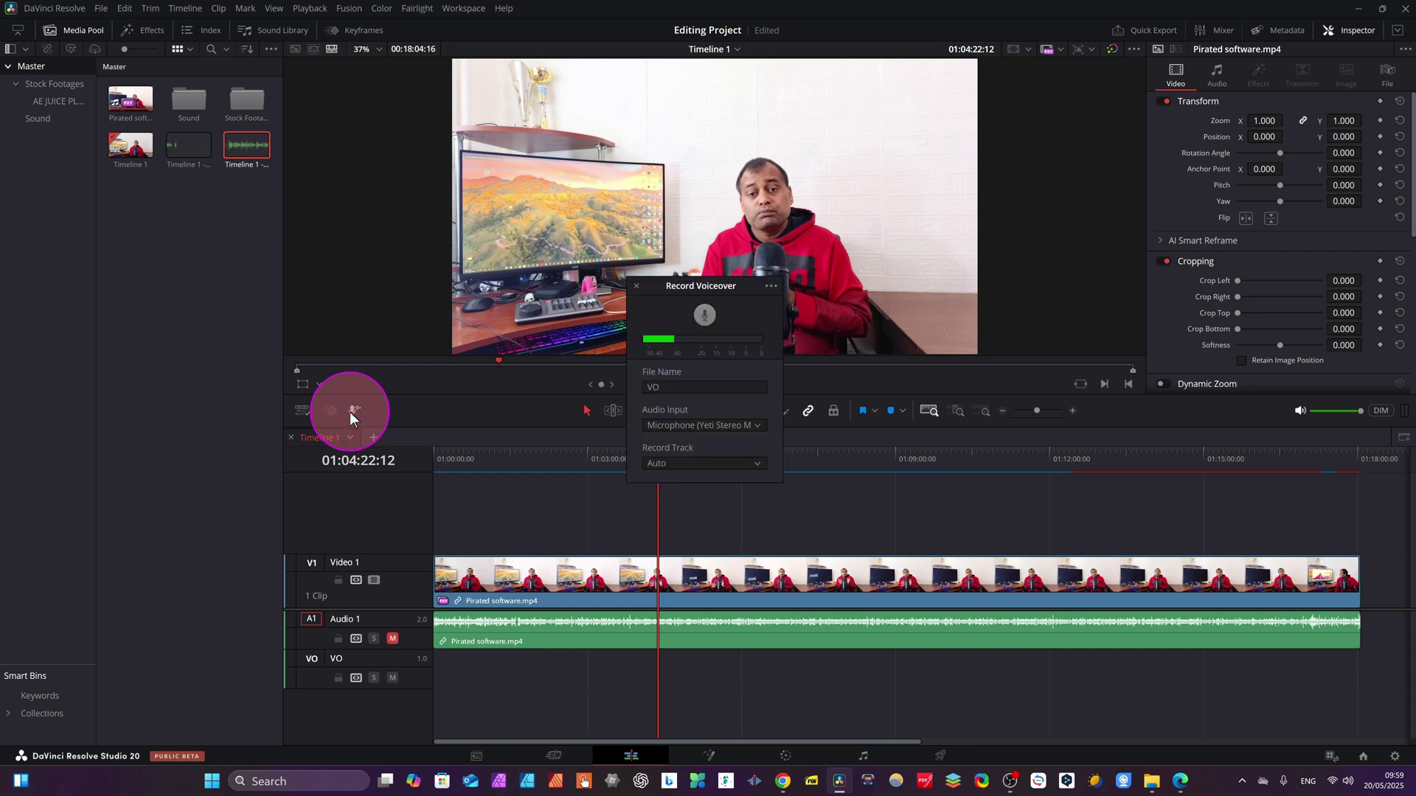
click(759, 387)
- Shift the recorded voiceover clip forward along the VO track
drag(667, 667, 668, 667)
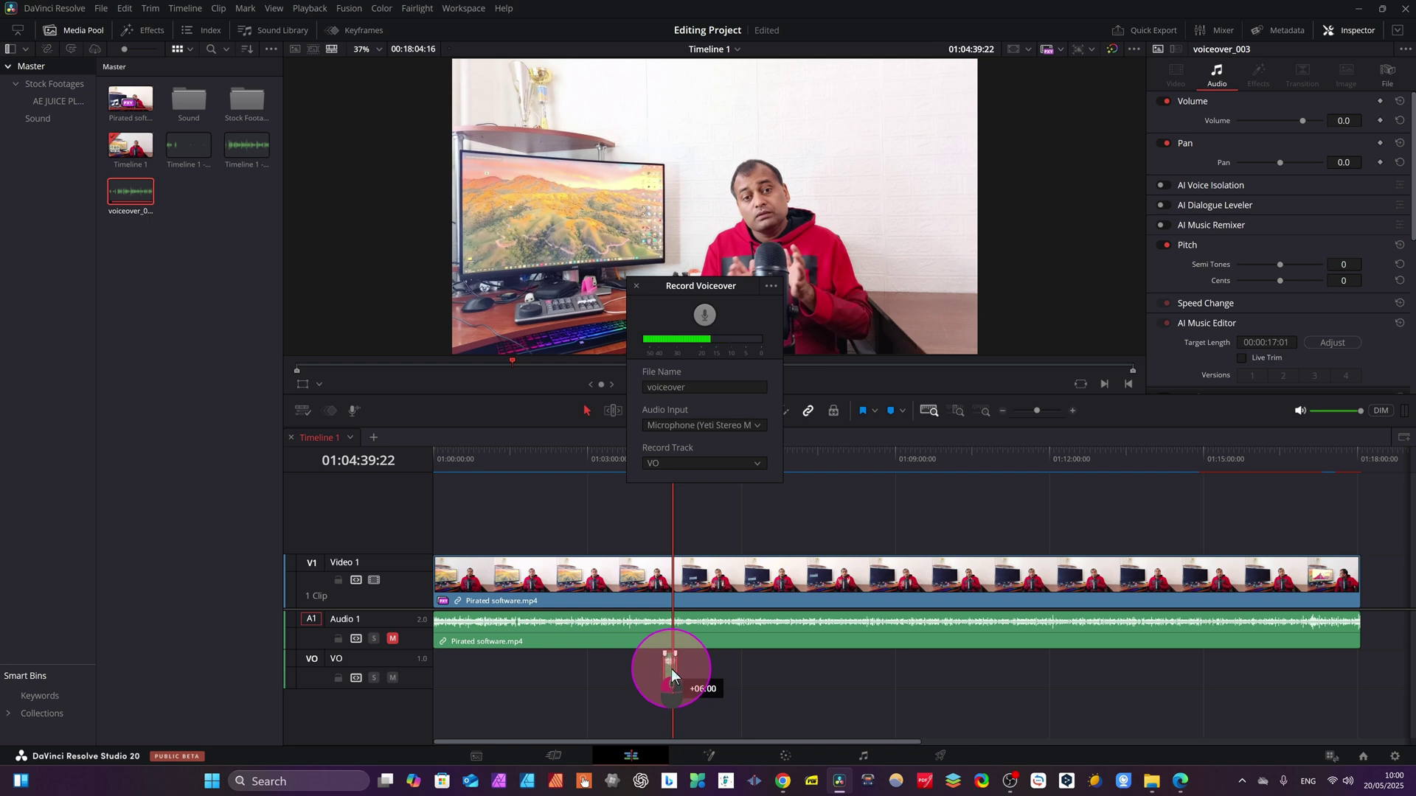
mouse_move(671, 670)
mouse_down()
mouse_move(623, 671)
mouse_move(677, 679)
mouse_up()
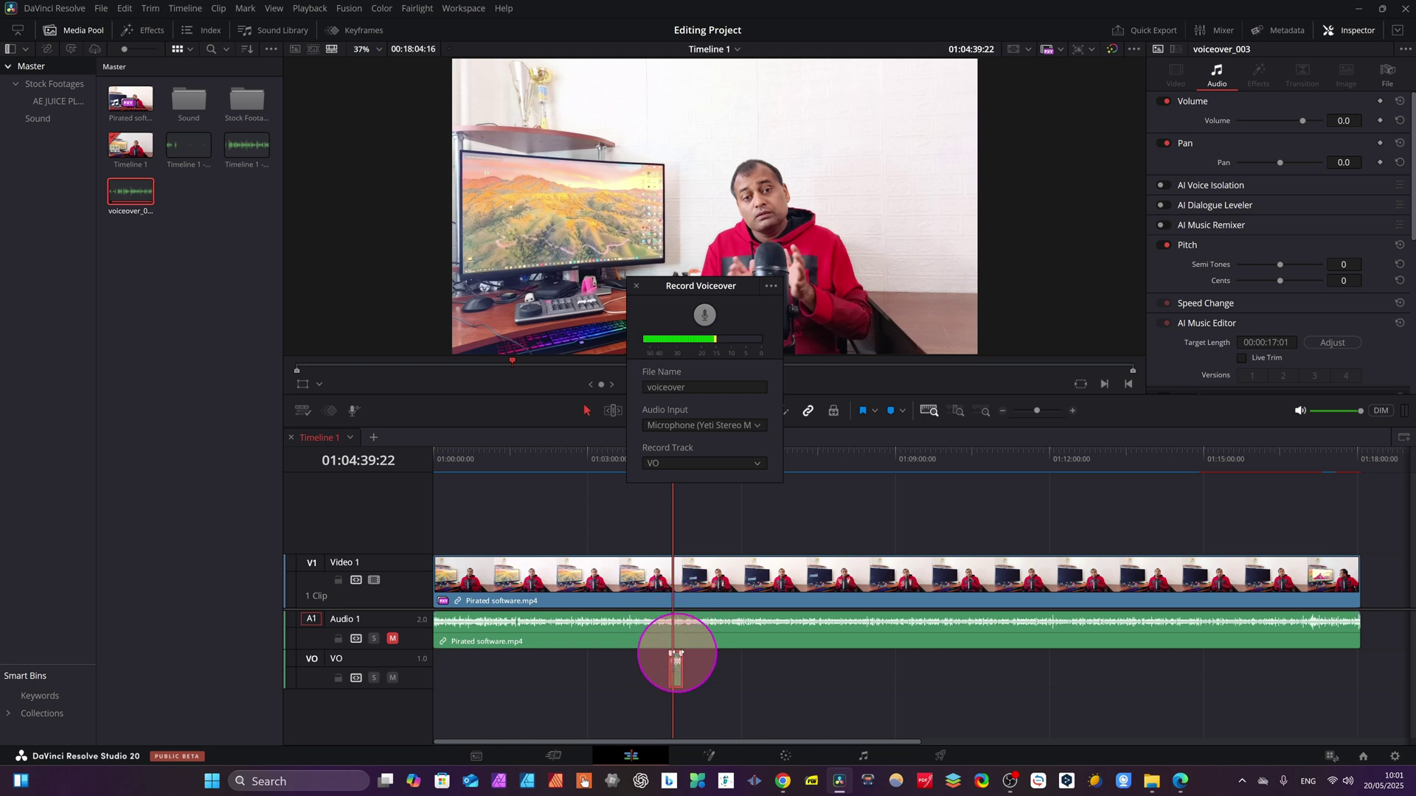
drag(677, 671, 677, 652)
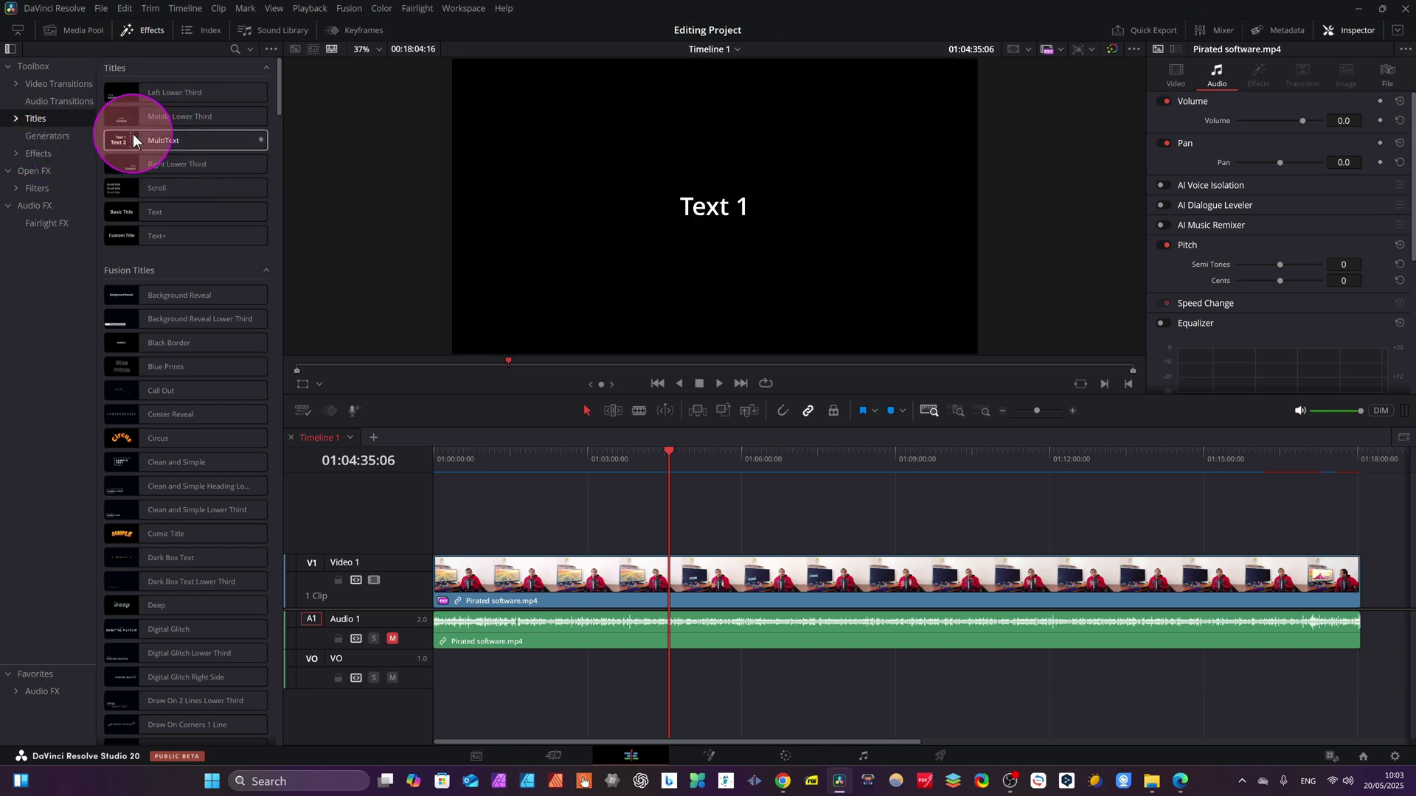
- Add a MultiText title on a new Video 2 track above the main clip, starting at about 01:04:33
drag(142, 140, 667, 527)
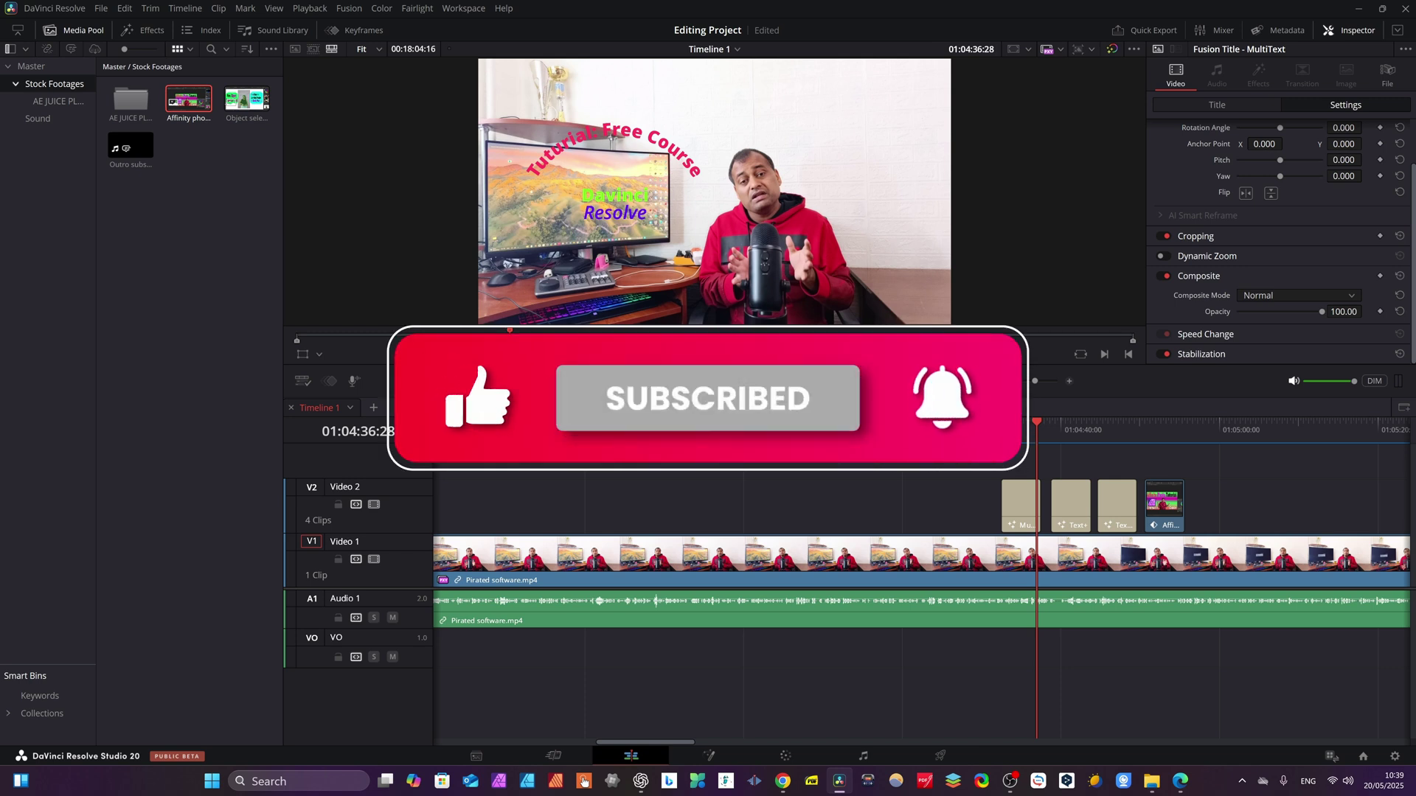
click(667, 527)
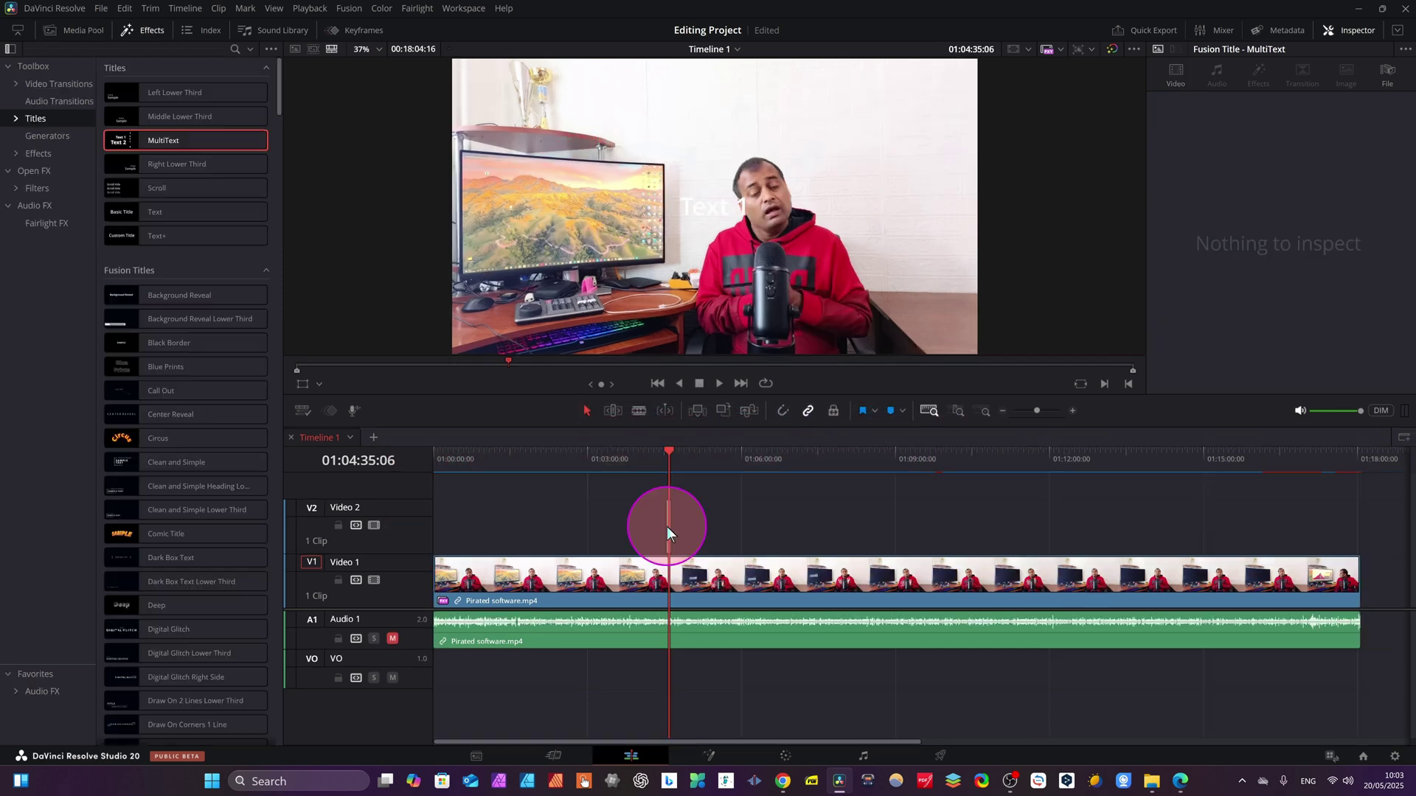
scroll(667, 526, up, 5)
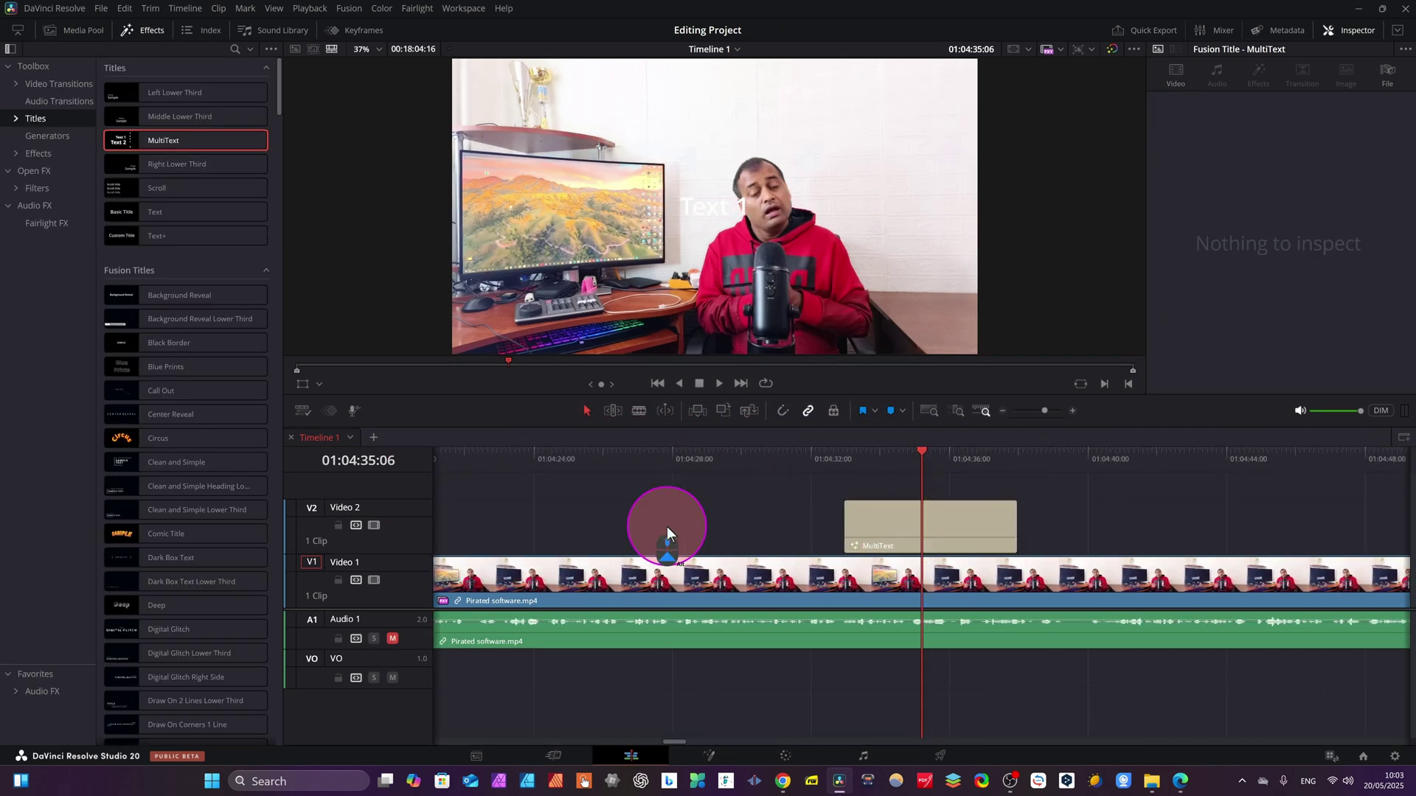
click(1239, 328)
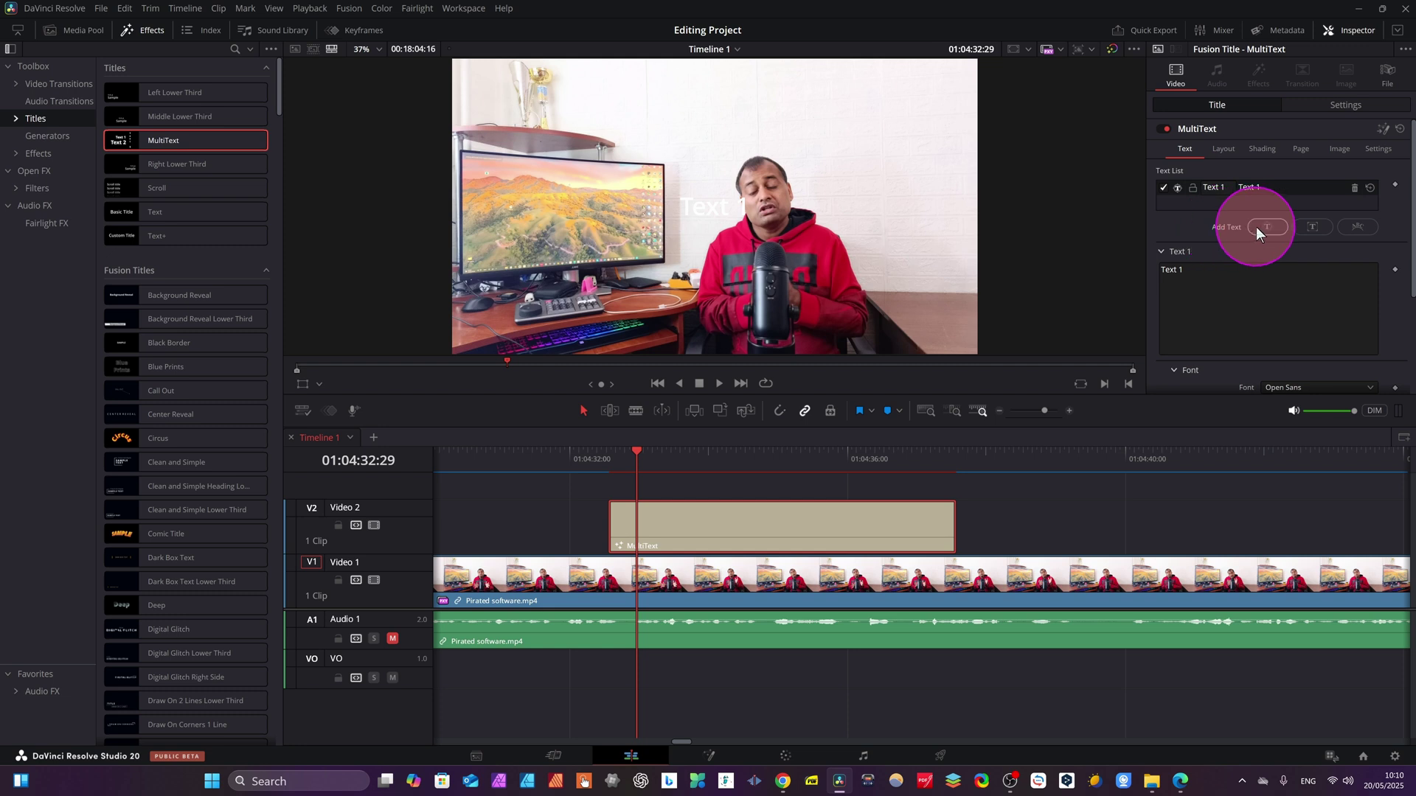
- Replace the MultiText title's default wording with "Davinci"
click(1196, 267)
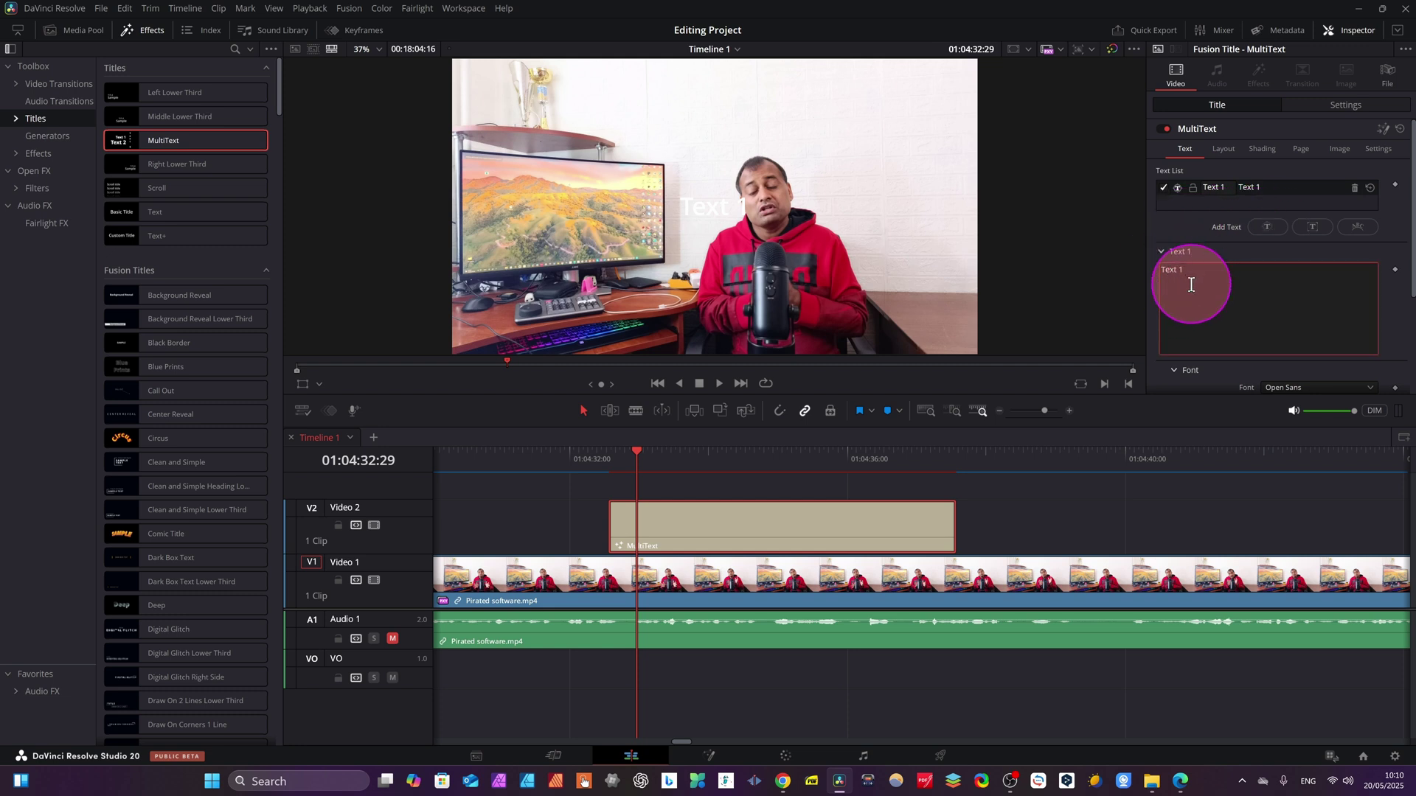
key(BackSpace)
key(BackSpace)
key(BackSpace)
text(Davinci)
- Color the "Davinci" text bright green and set its font style to Extrabold
scroll(1190, 289, down, 4)
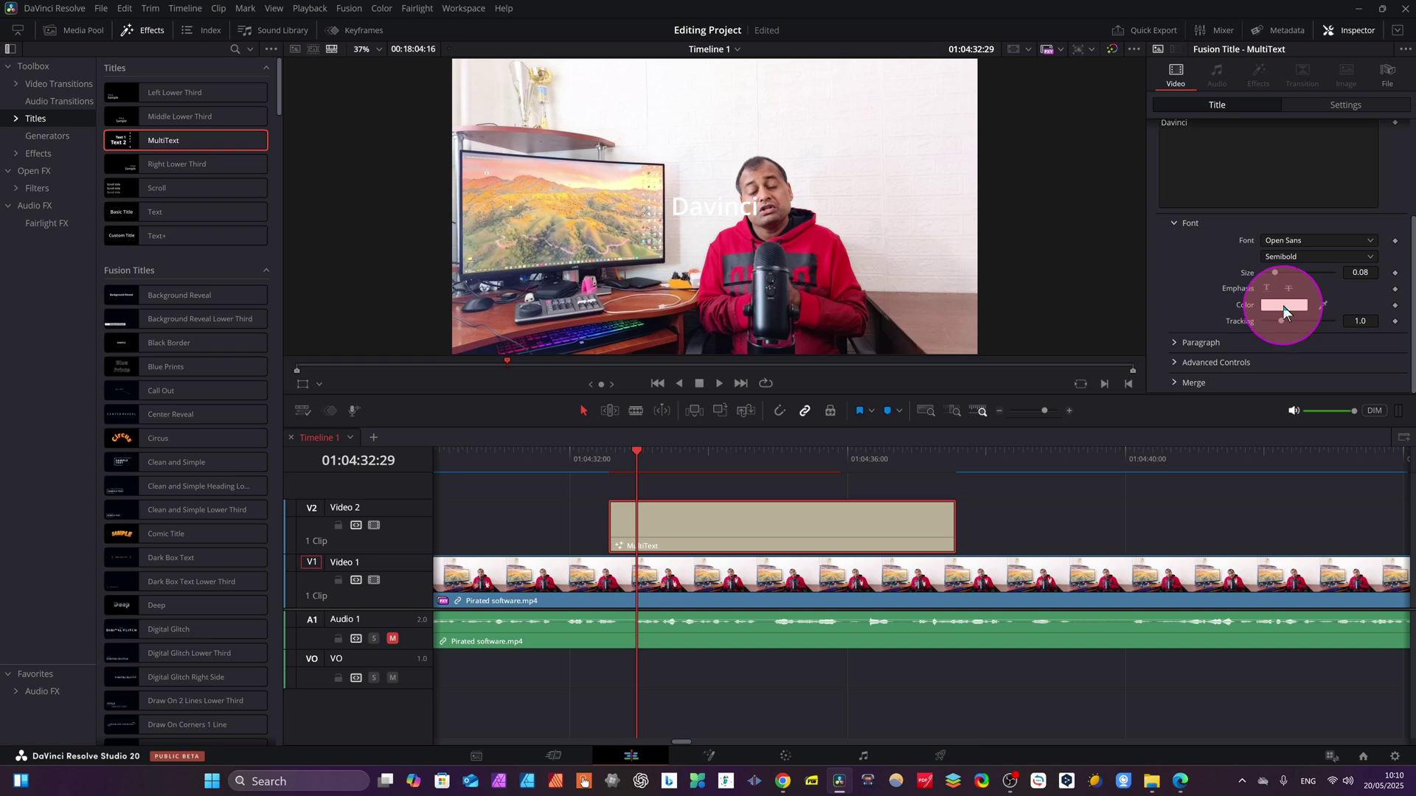
click(1284, 312)
click(801, 302)
click(835, 512)
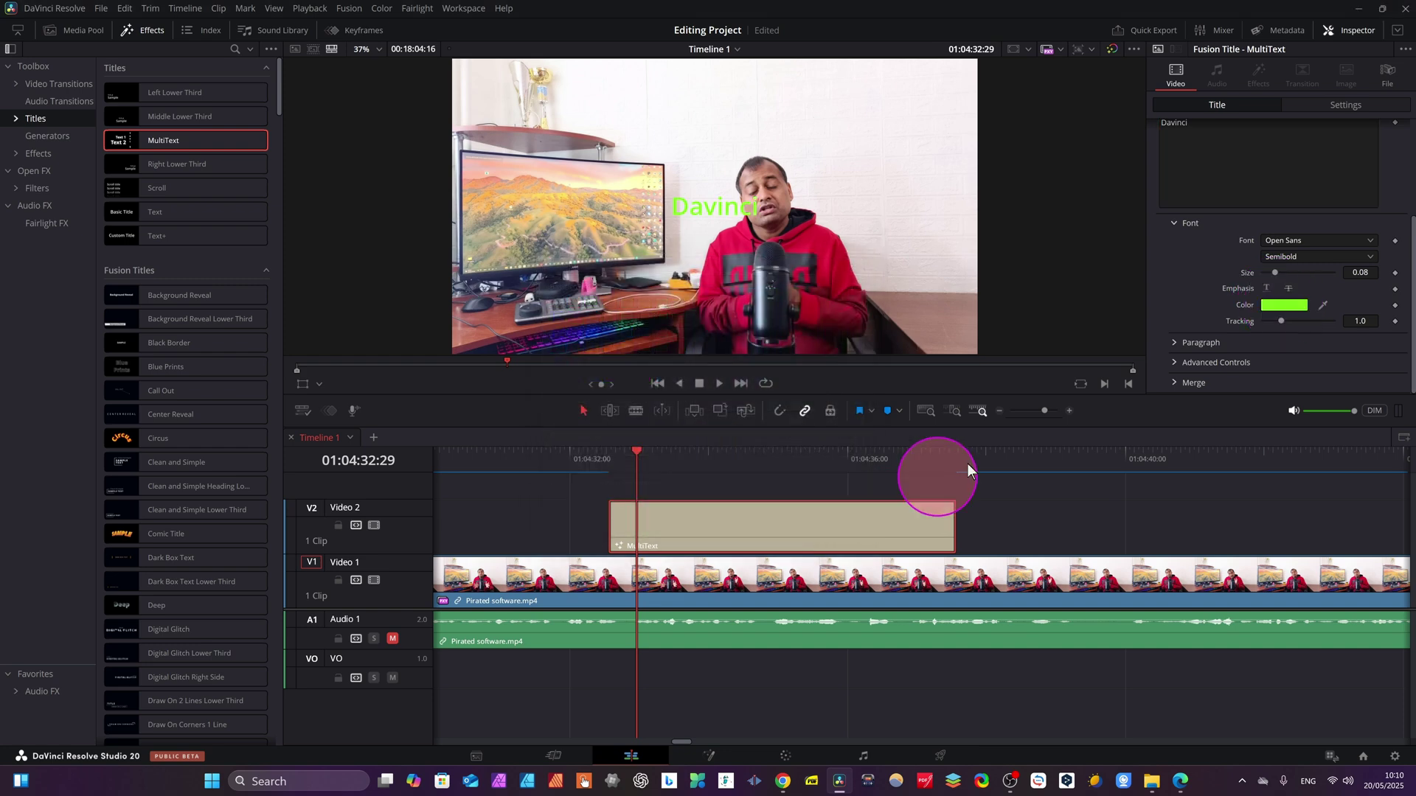
click(1355, 256)
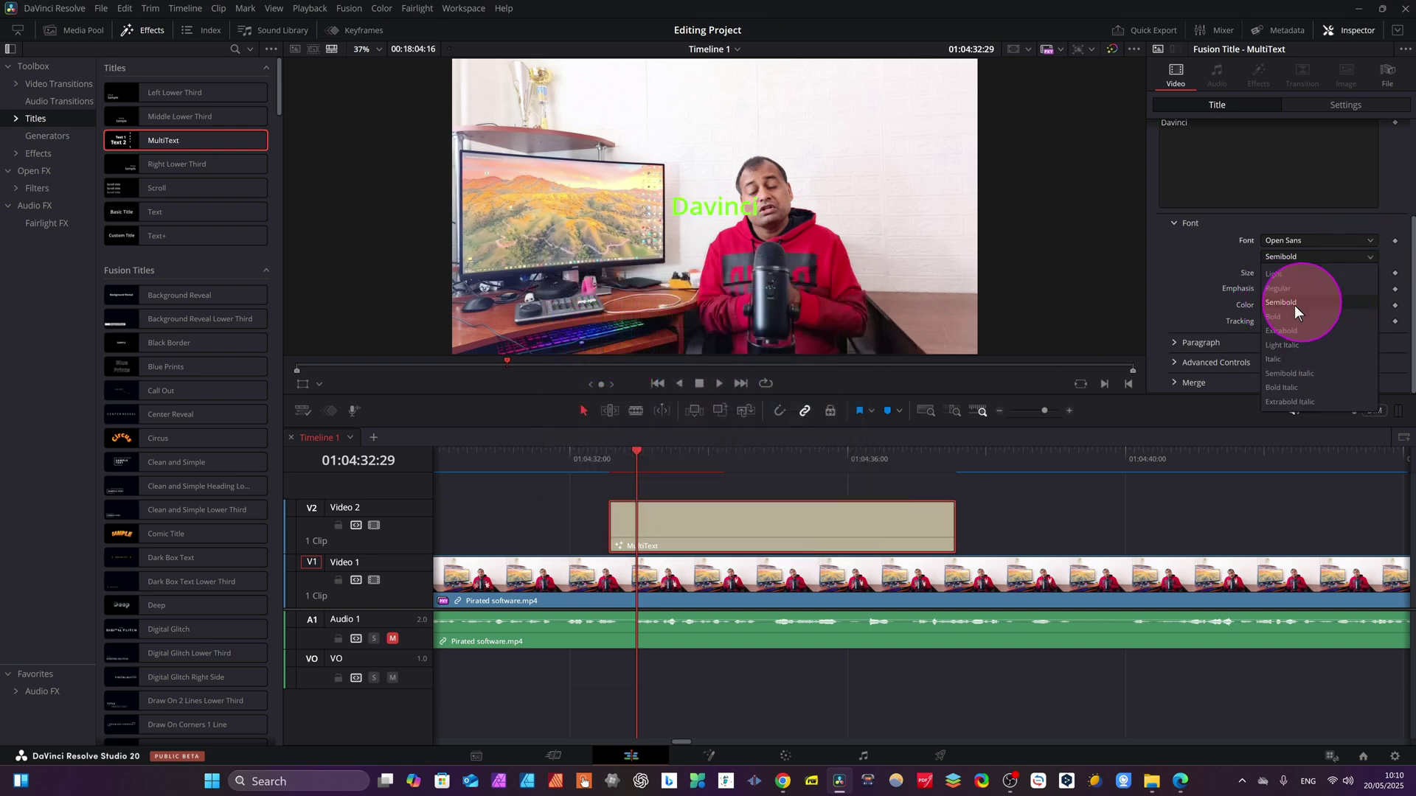
click(1282, 330)
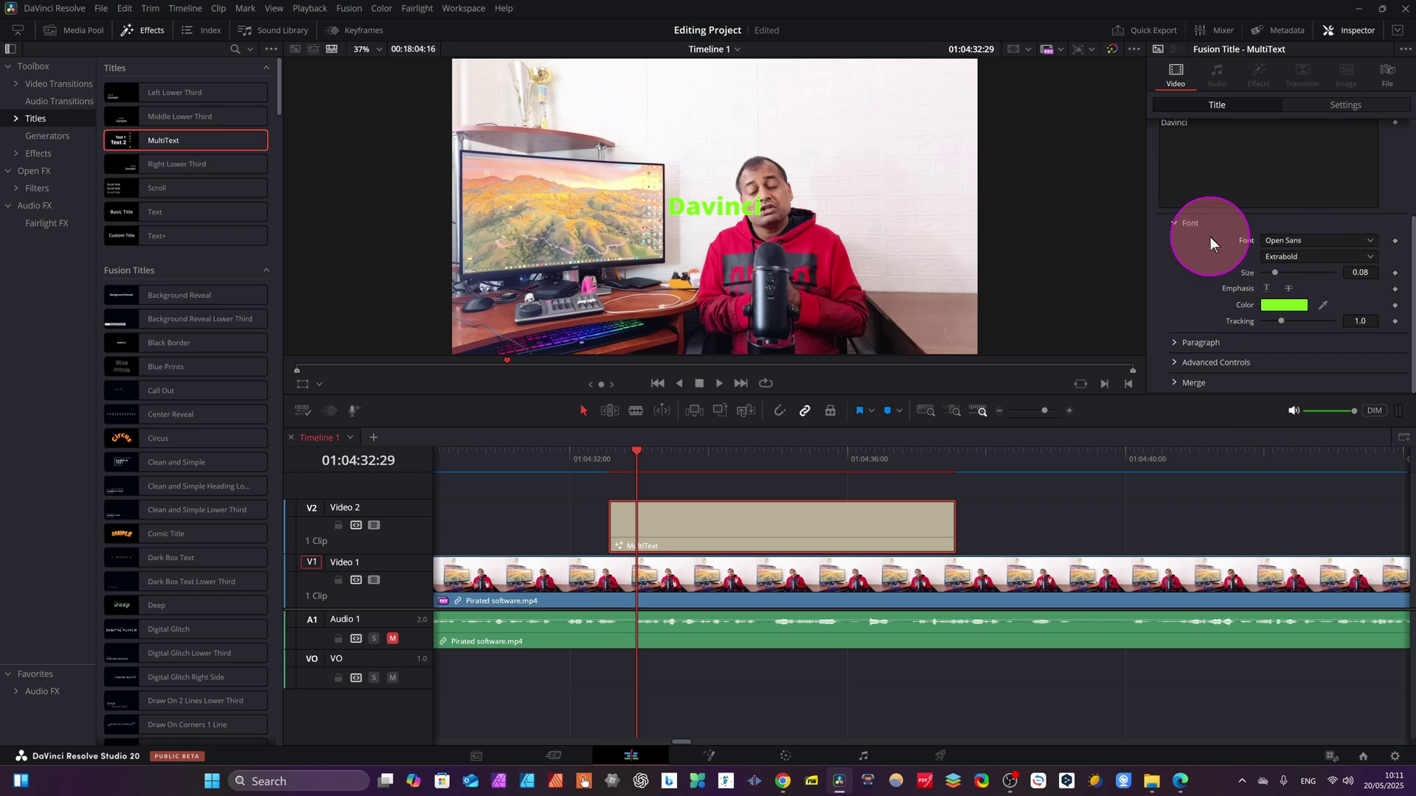
- Add a second, frame-type text element to the MultiText title and replace its wording with "Resoilve"
scroll(1202, 239, up, 4)
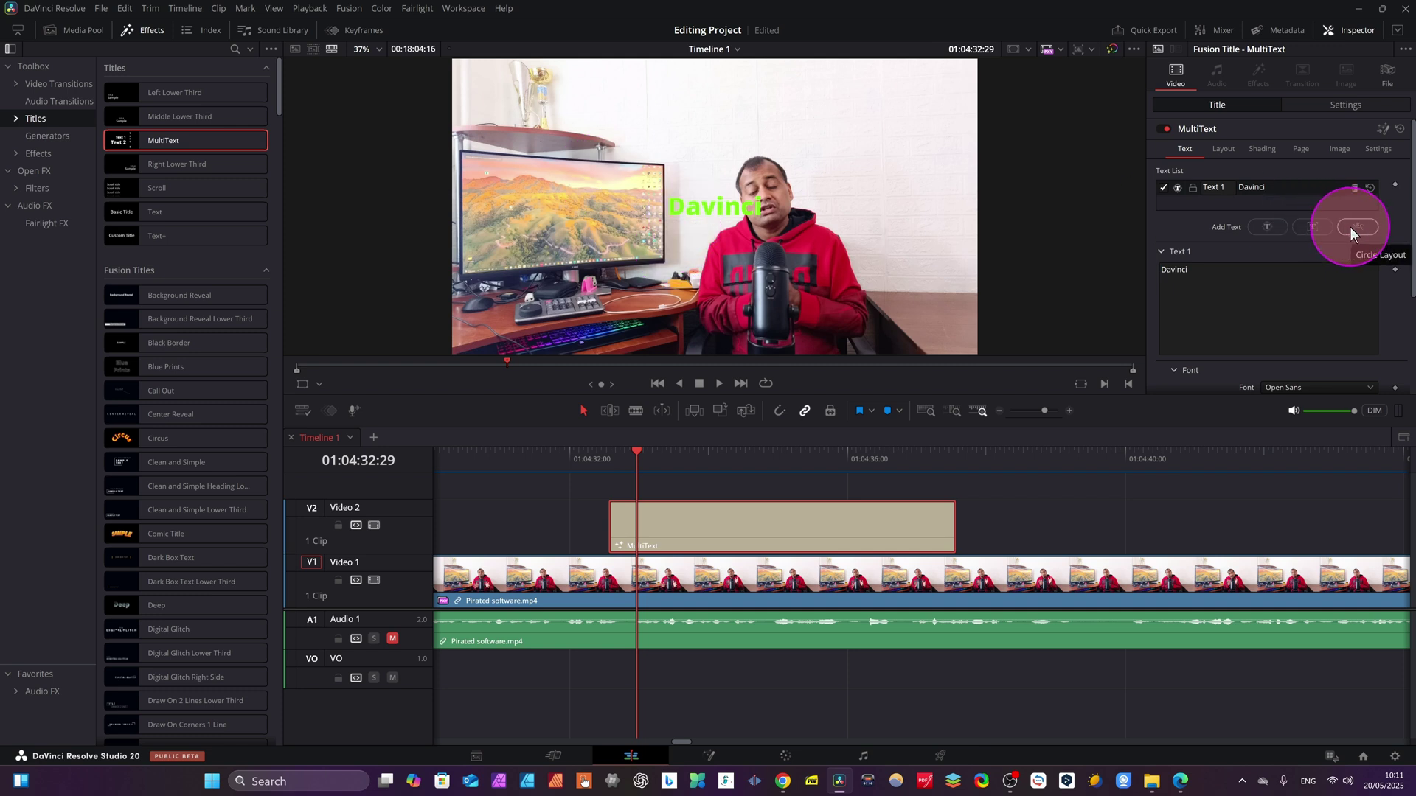
click(1312, 227)
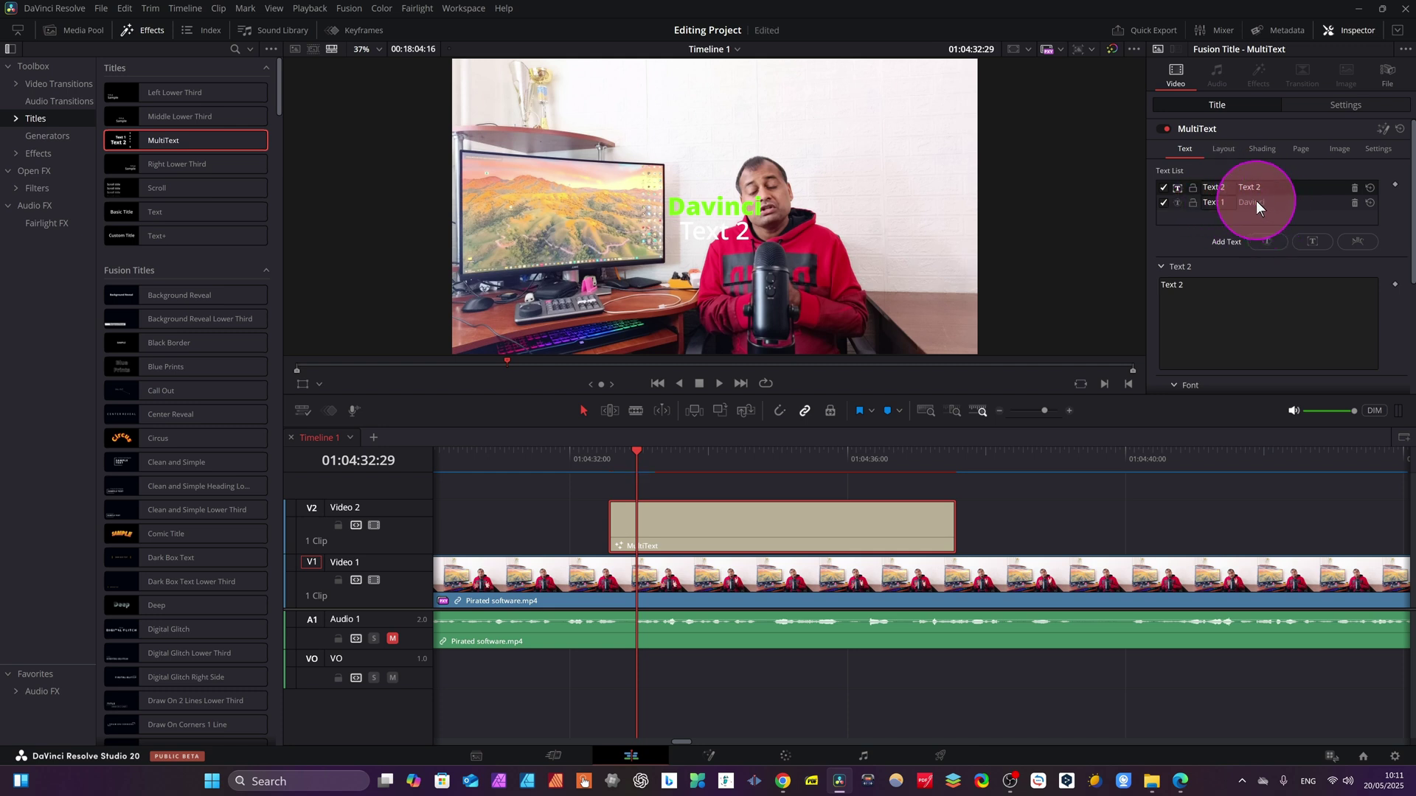
click(1195, 299)
key(ctrl+a)
text(Resoilve)
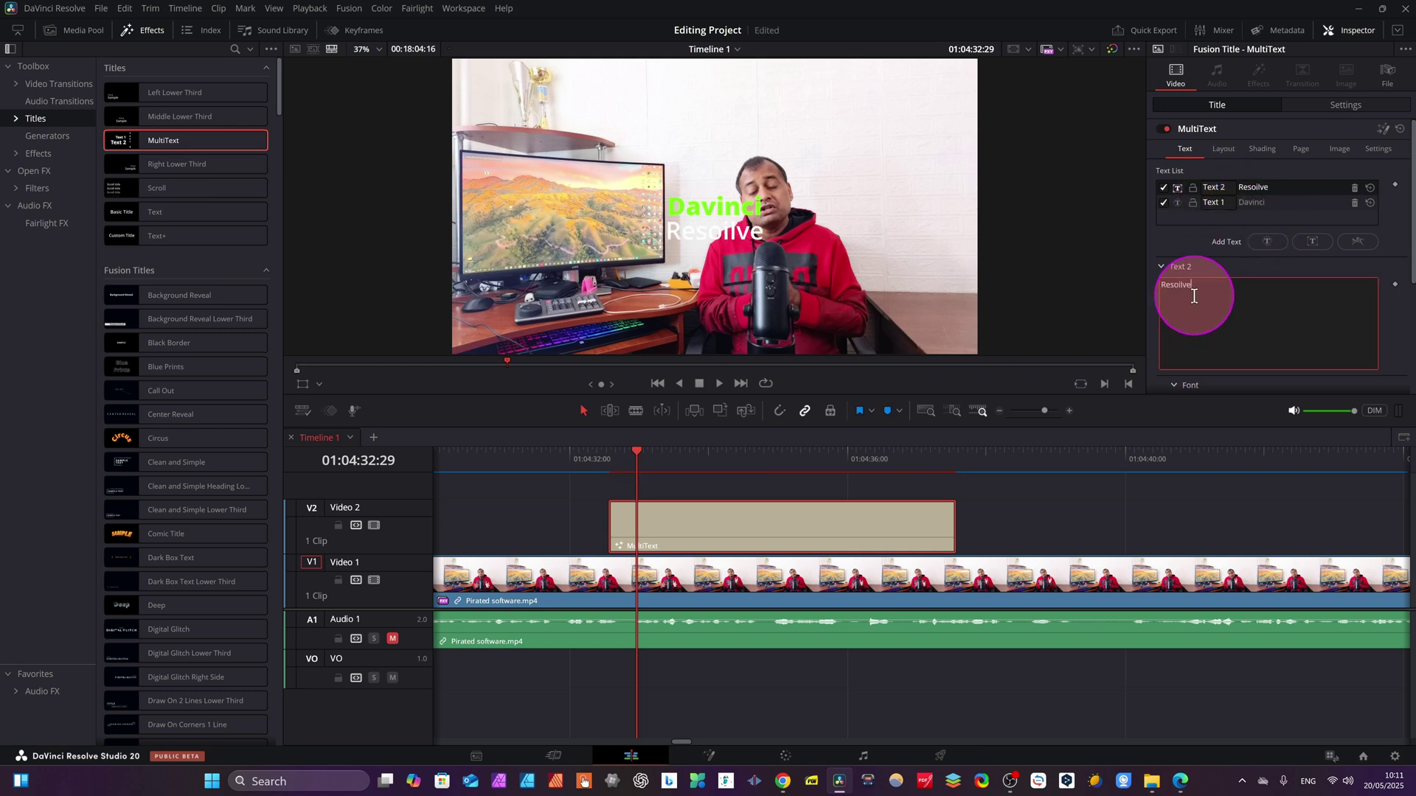
- Color the second text element orange (#ffaa00)
scroll(1201, 276, down, 2)
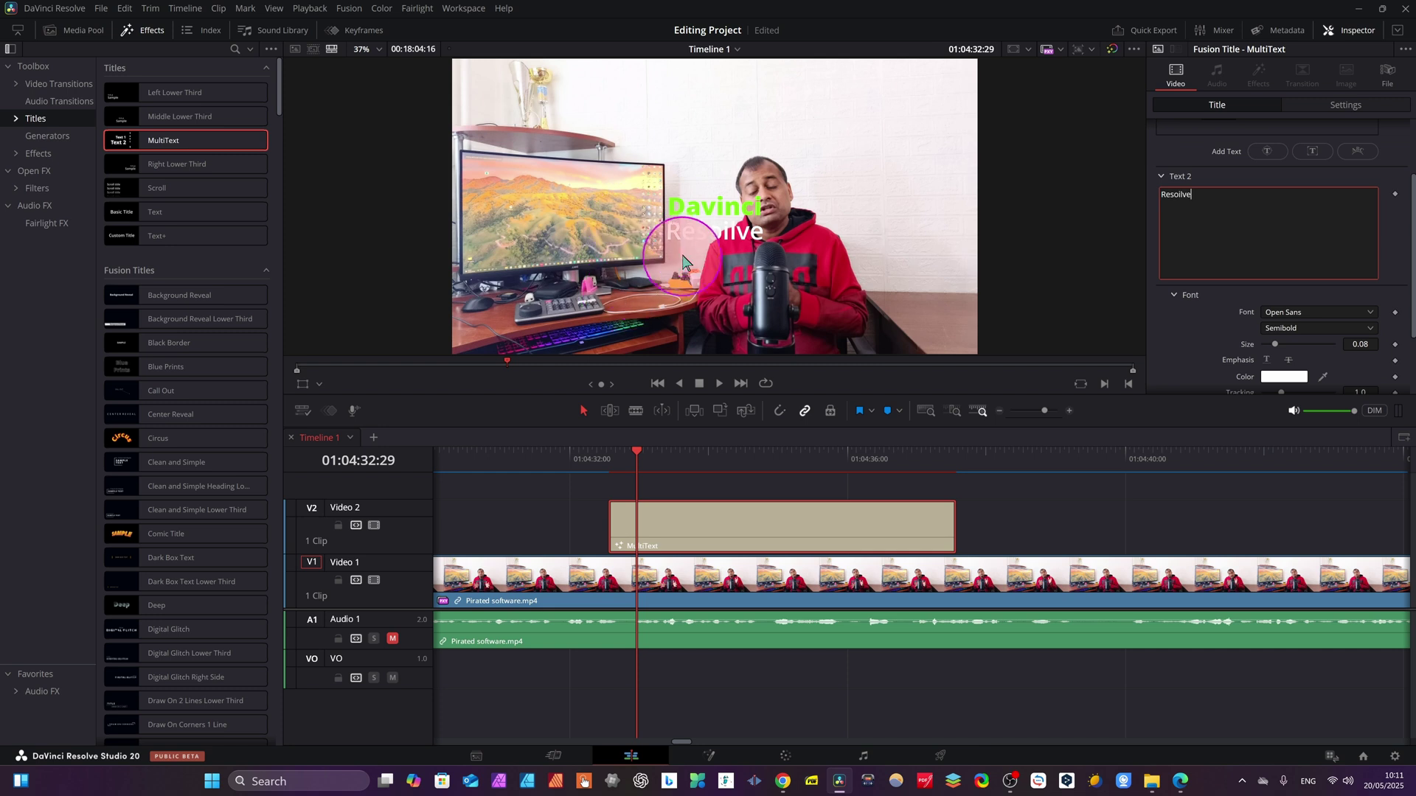
scroll(1273, 383, down, 2)
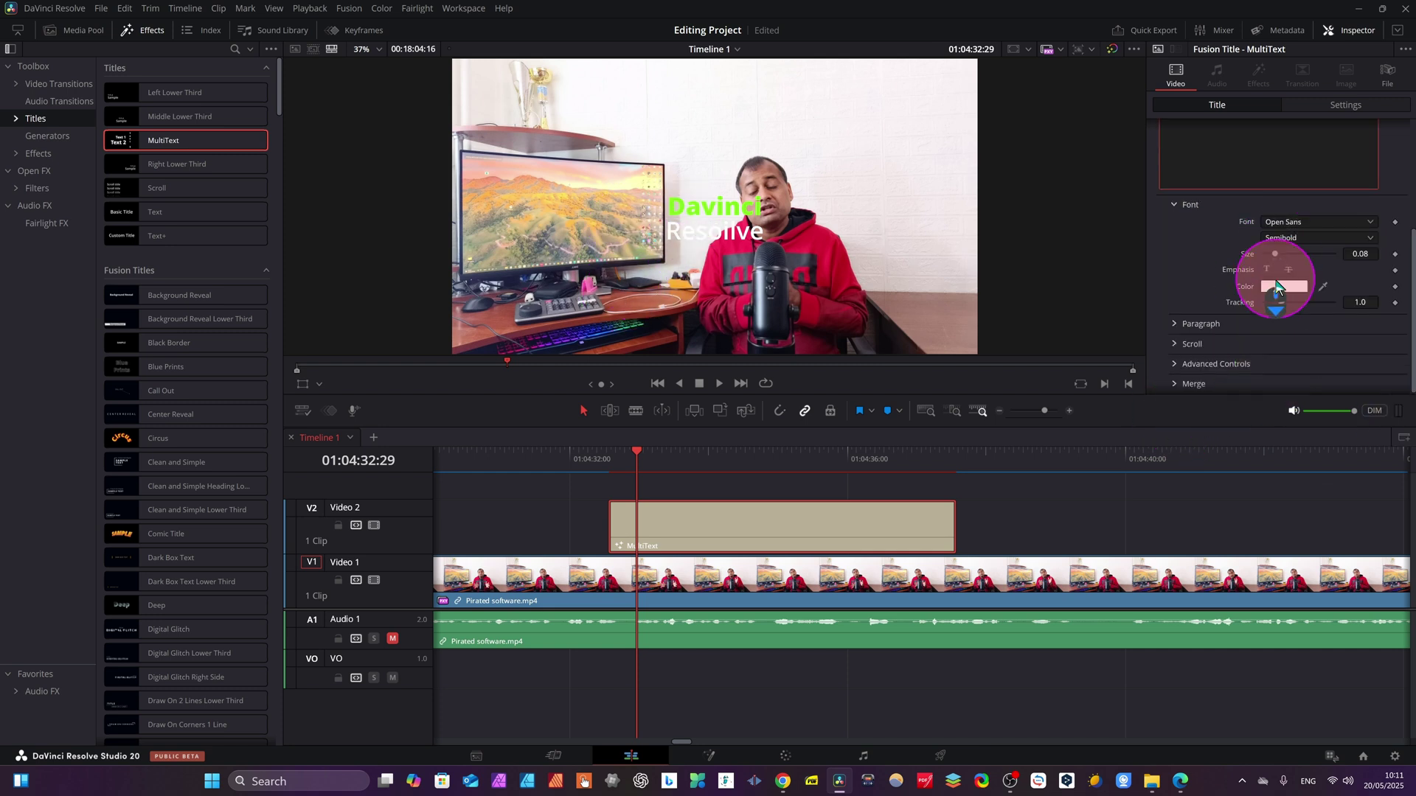
click(1283, 287)
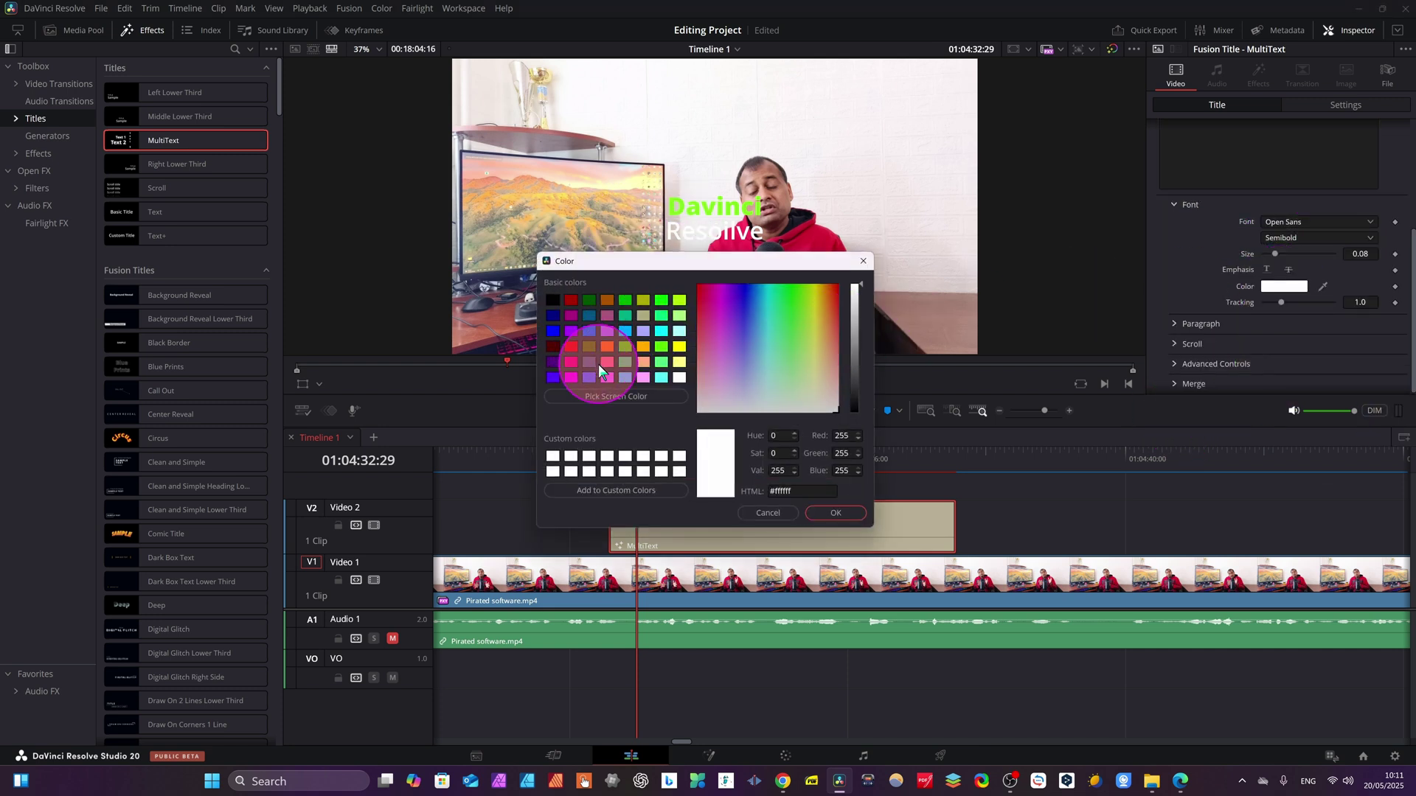
click(566, 344)
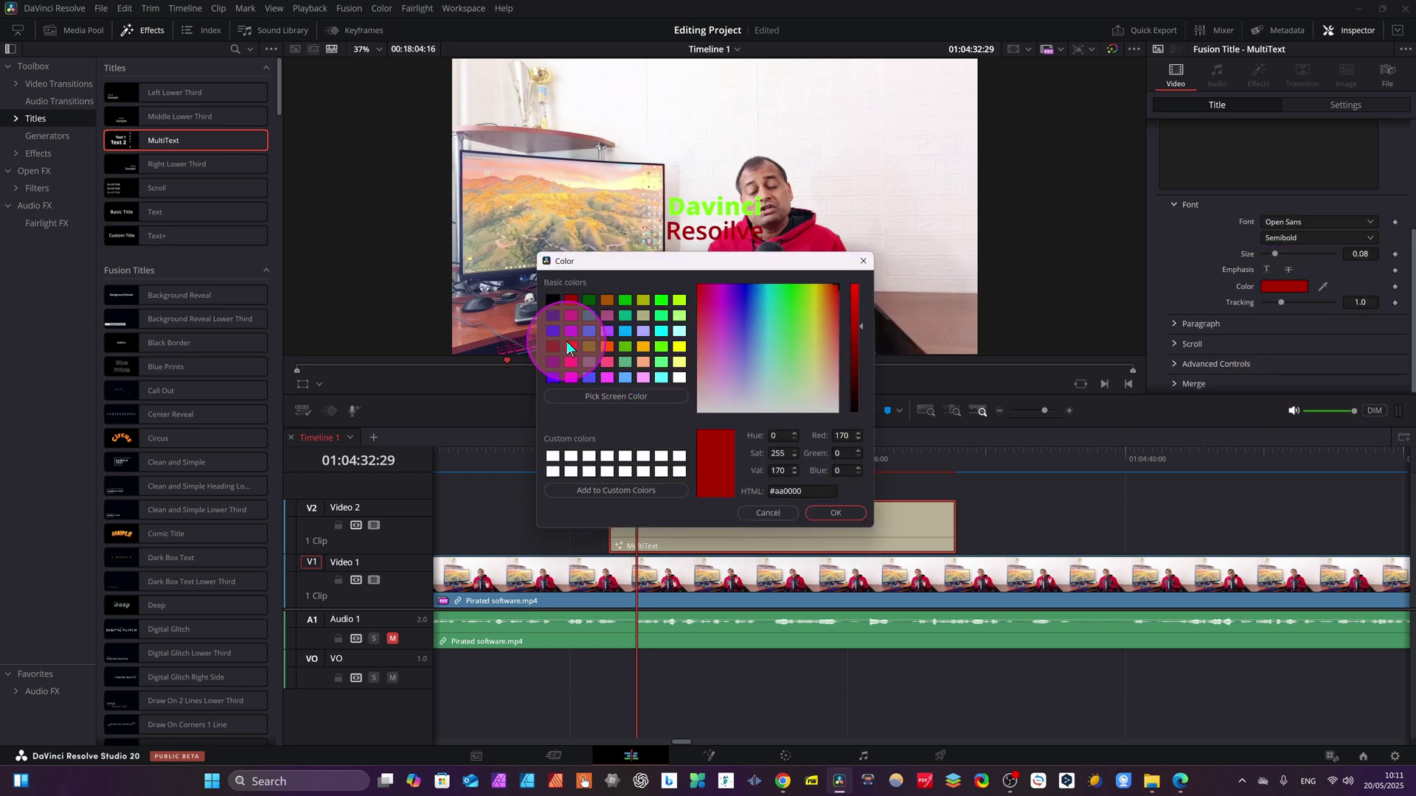
click(648, 351)
click(821, 508)
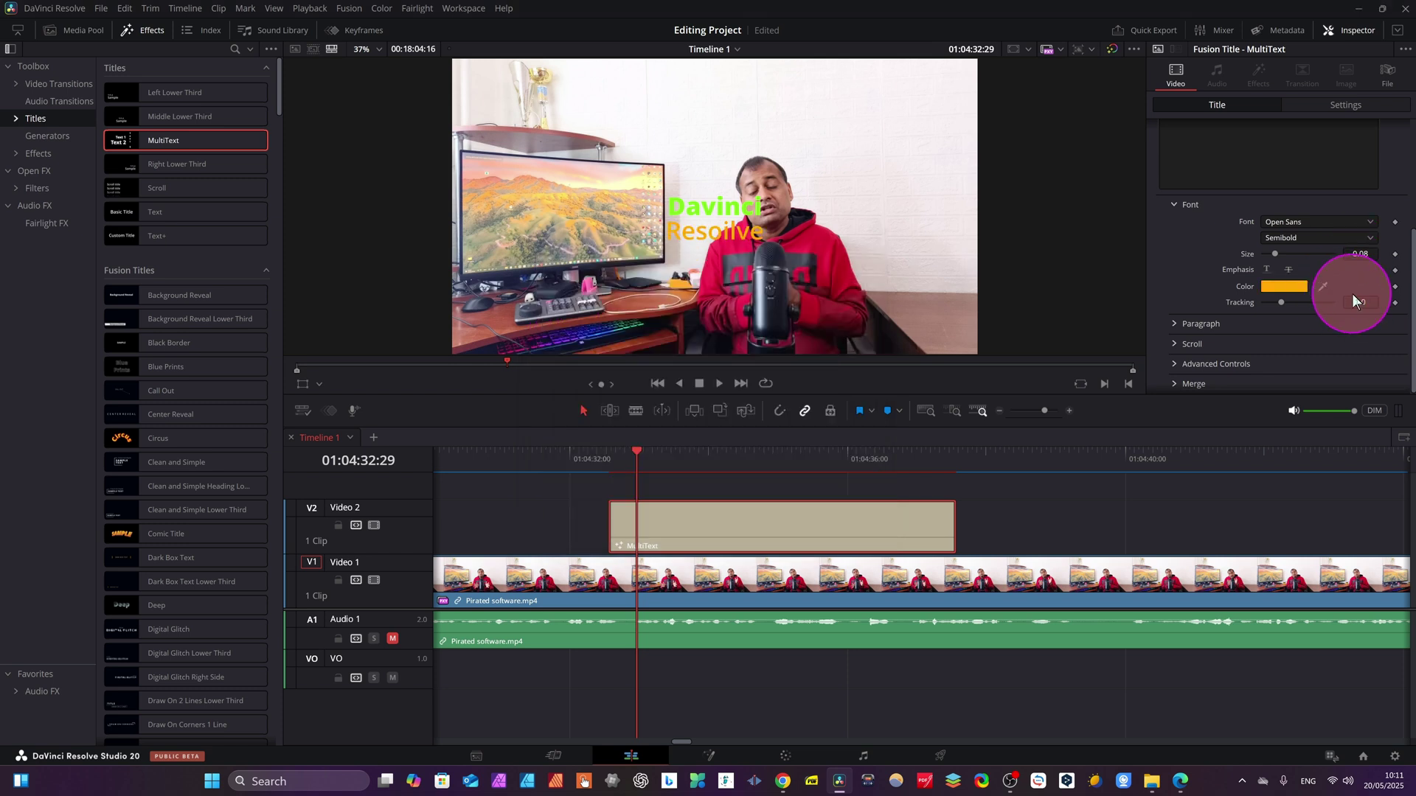
- Set the second text element's size to 0.0843 and correct its wording to "Resolve"
mouse_move(1359, 254)
mouse_down()
mouse_move(1390, 255)
mouse_move(1381, 264)
mouse_up()
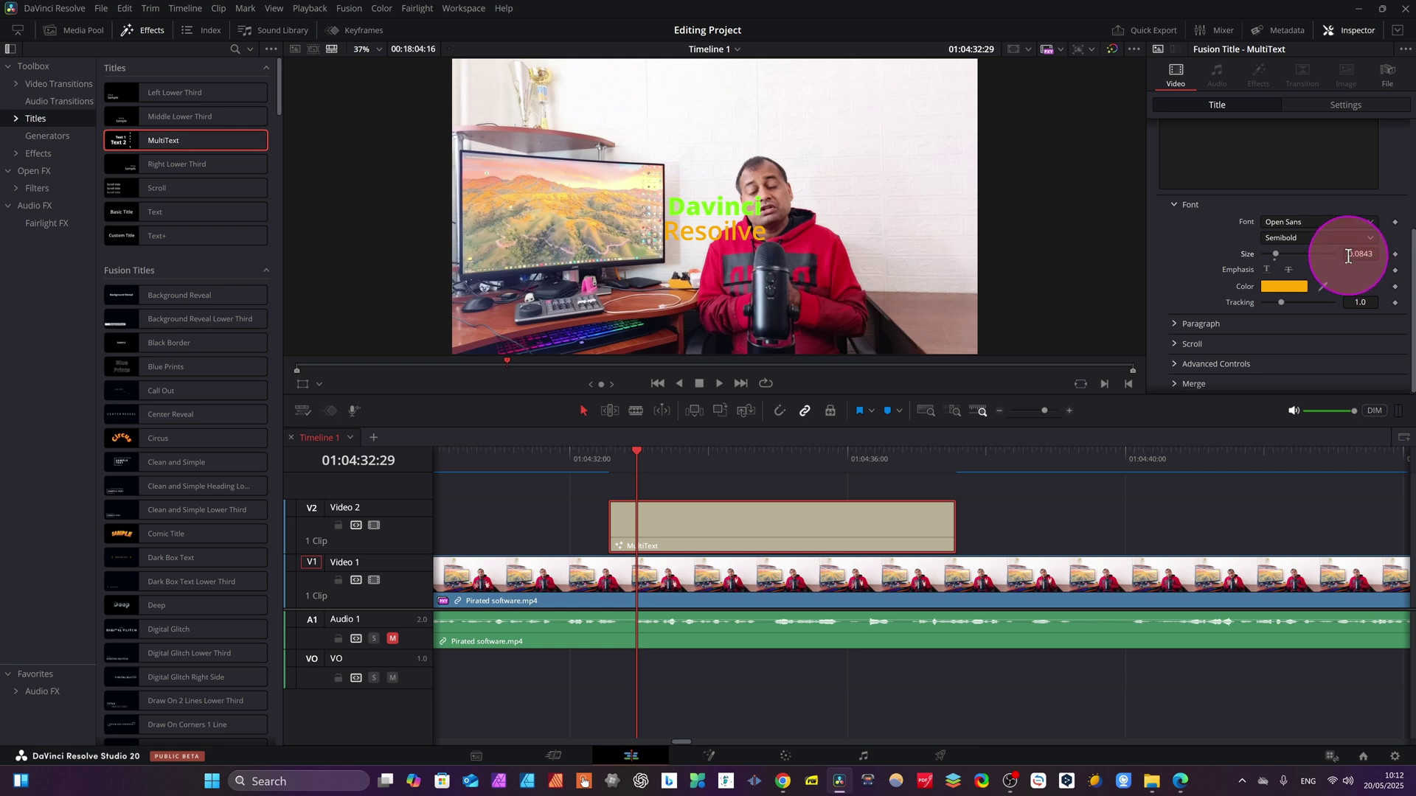
scroll(1303, 207, up, 3)
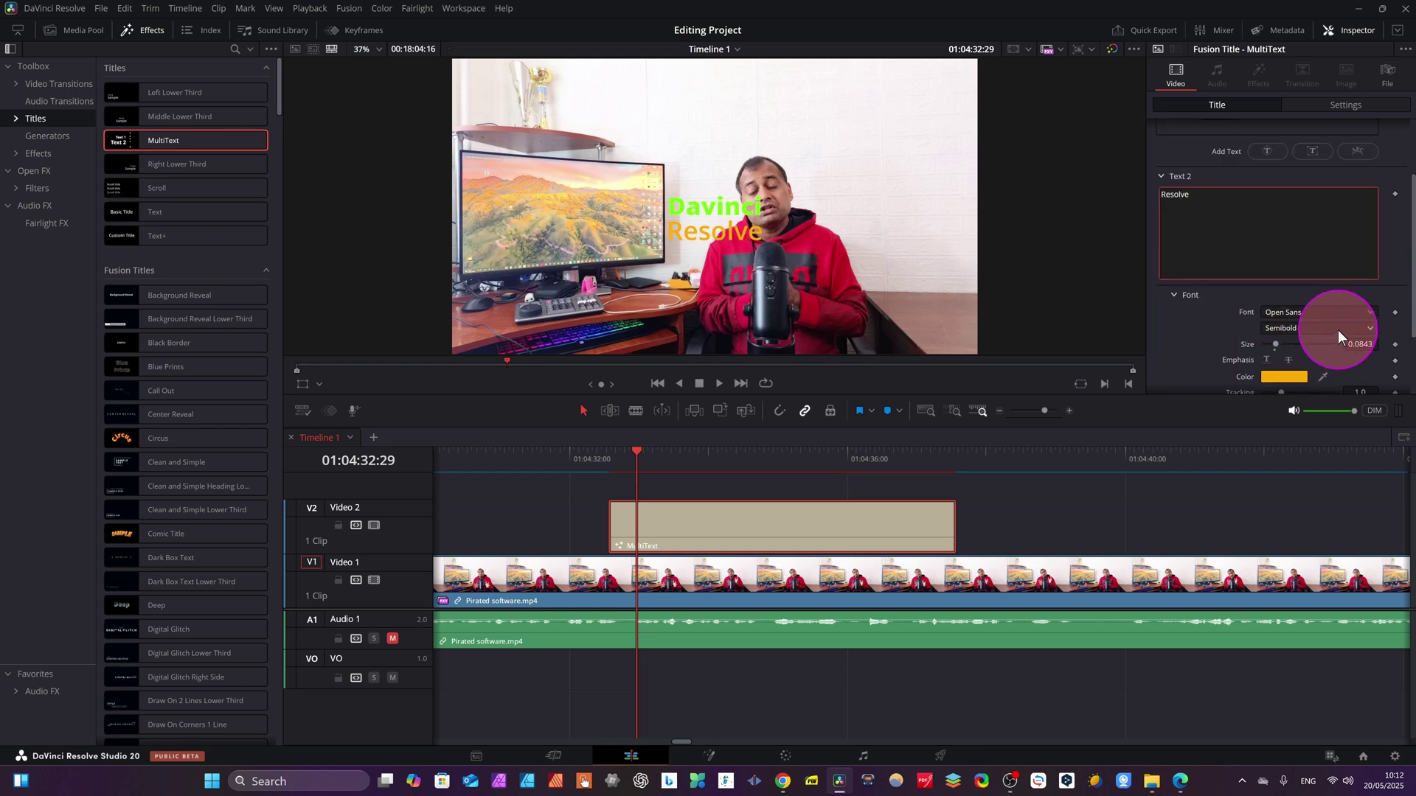
- Set the "Resolve" text's font style to Semibold Italic and its color to violet (#5c11ff)
click(1357, 325)
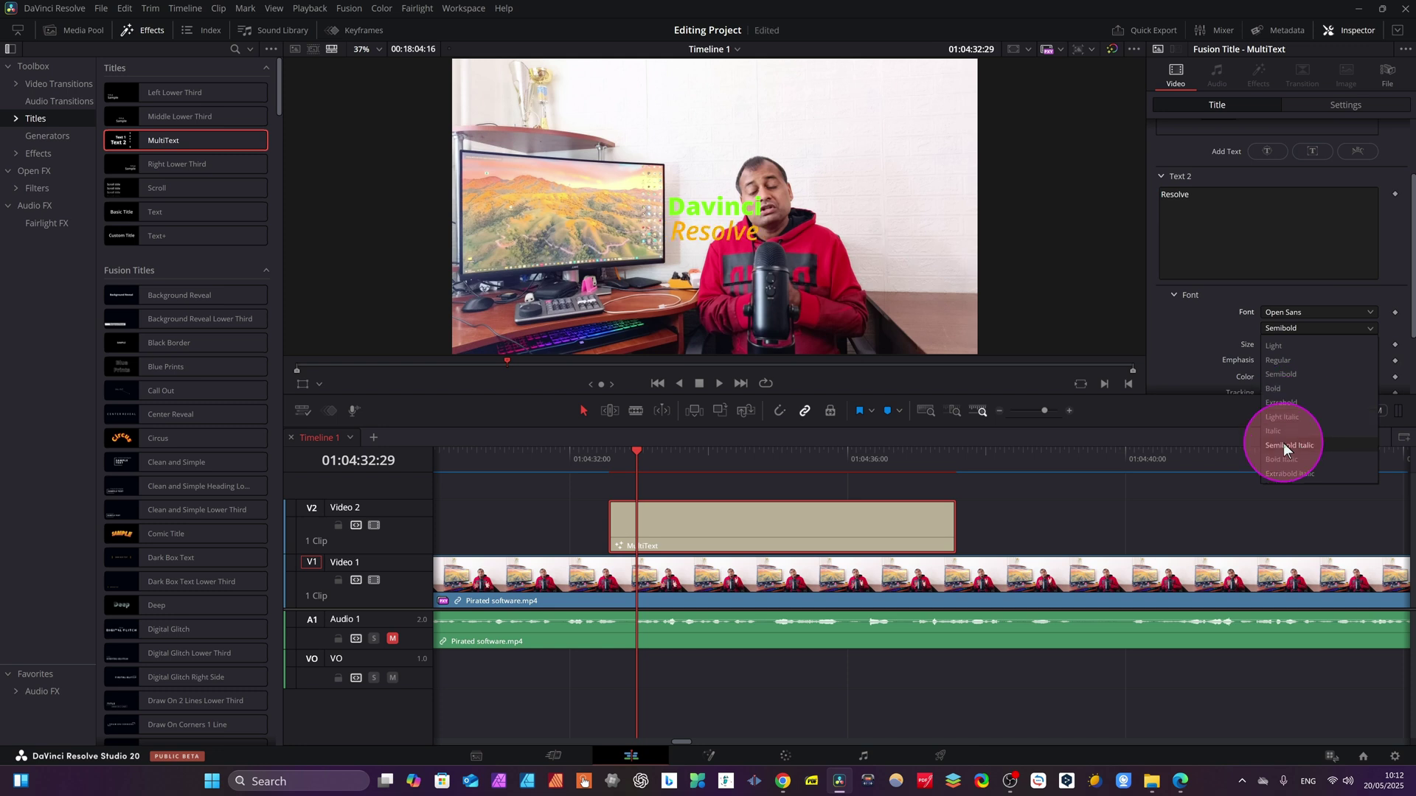
click(1281, 445)
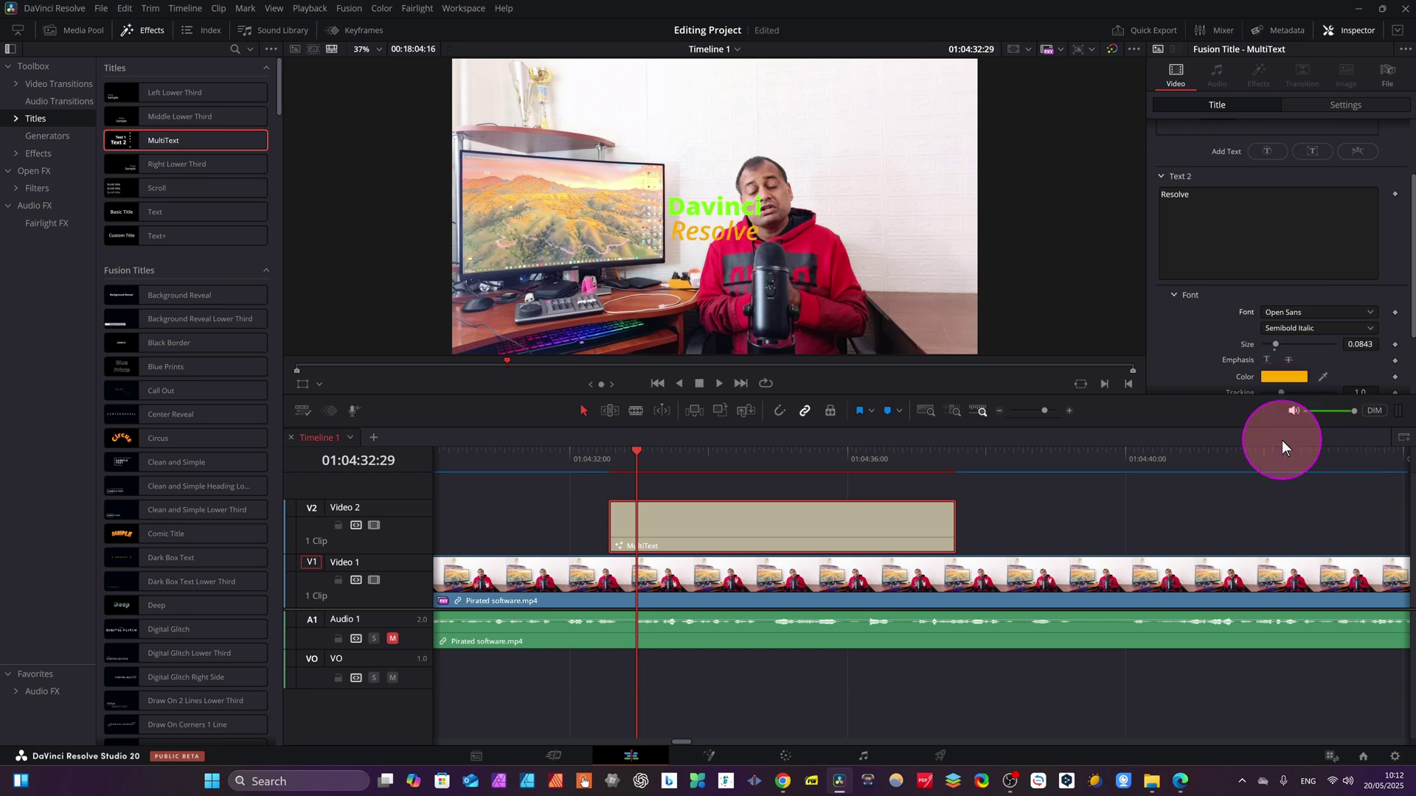
click(1278, 376)
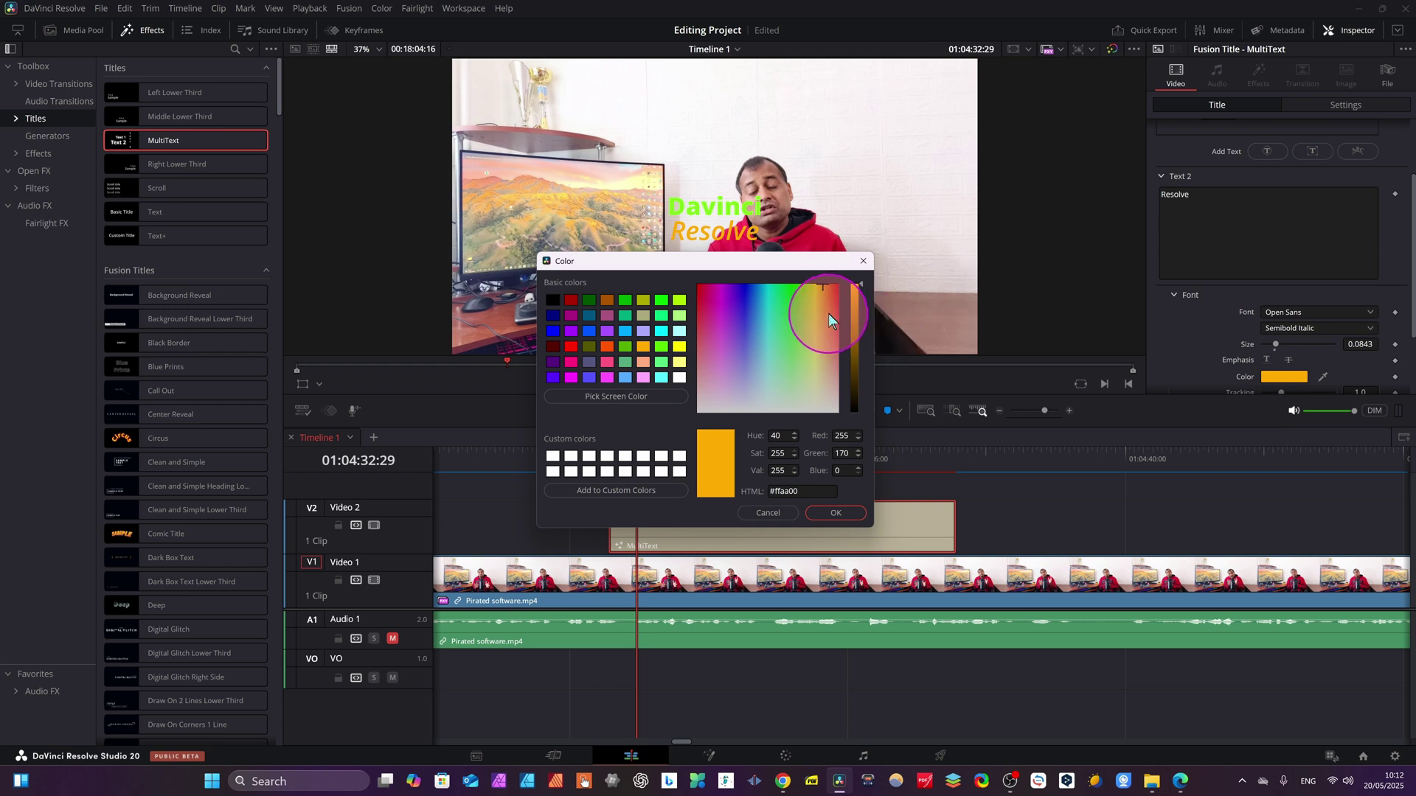
drag(828, 309, 740, 300)
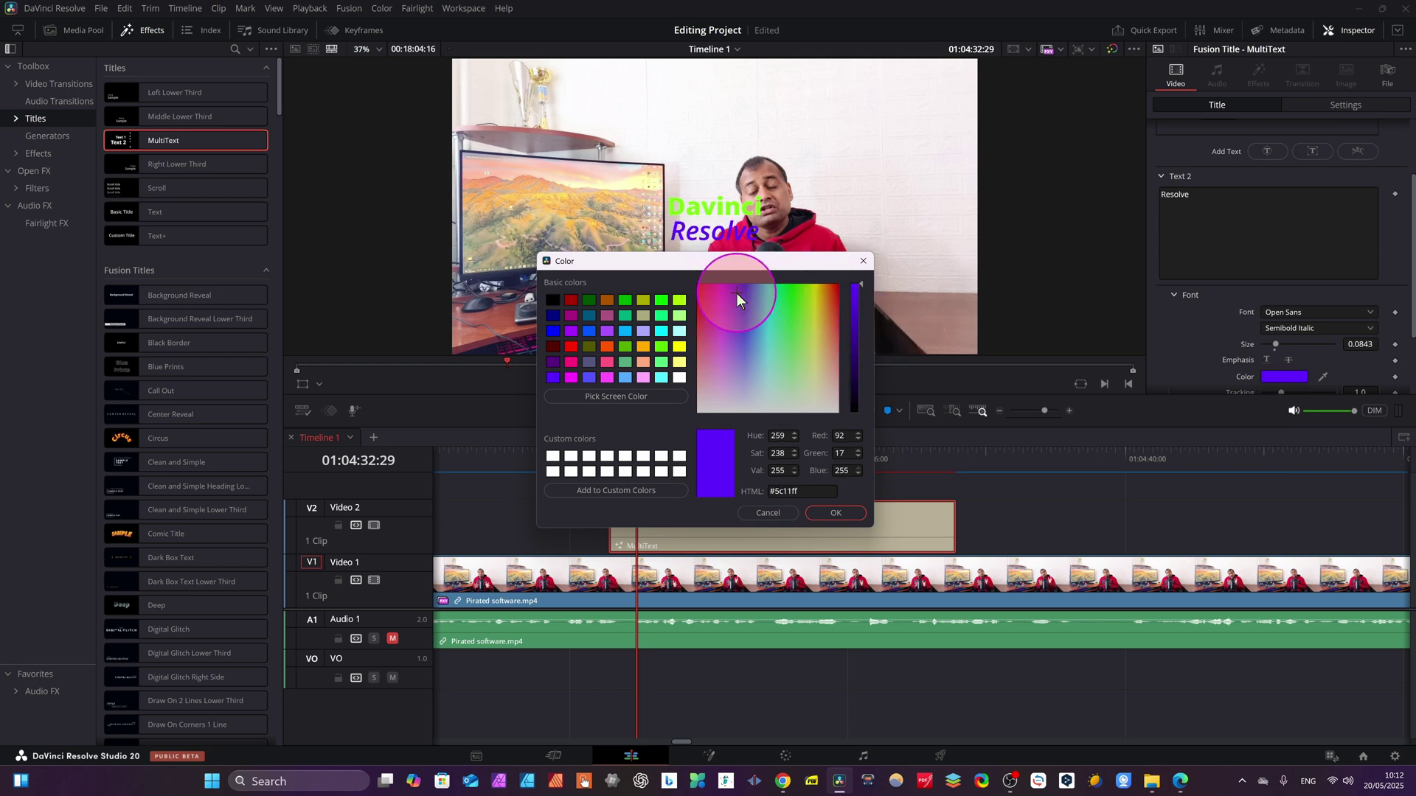
click(836, 511)
- Add a third text element with a circle layout and replace its wording with "Tuturial: Free Course"
scroll(1266, 184, up, 2)
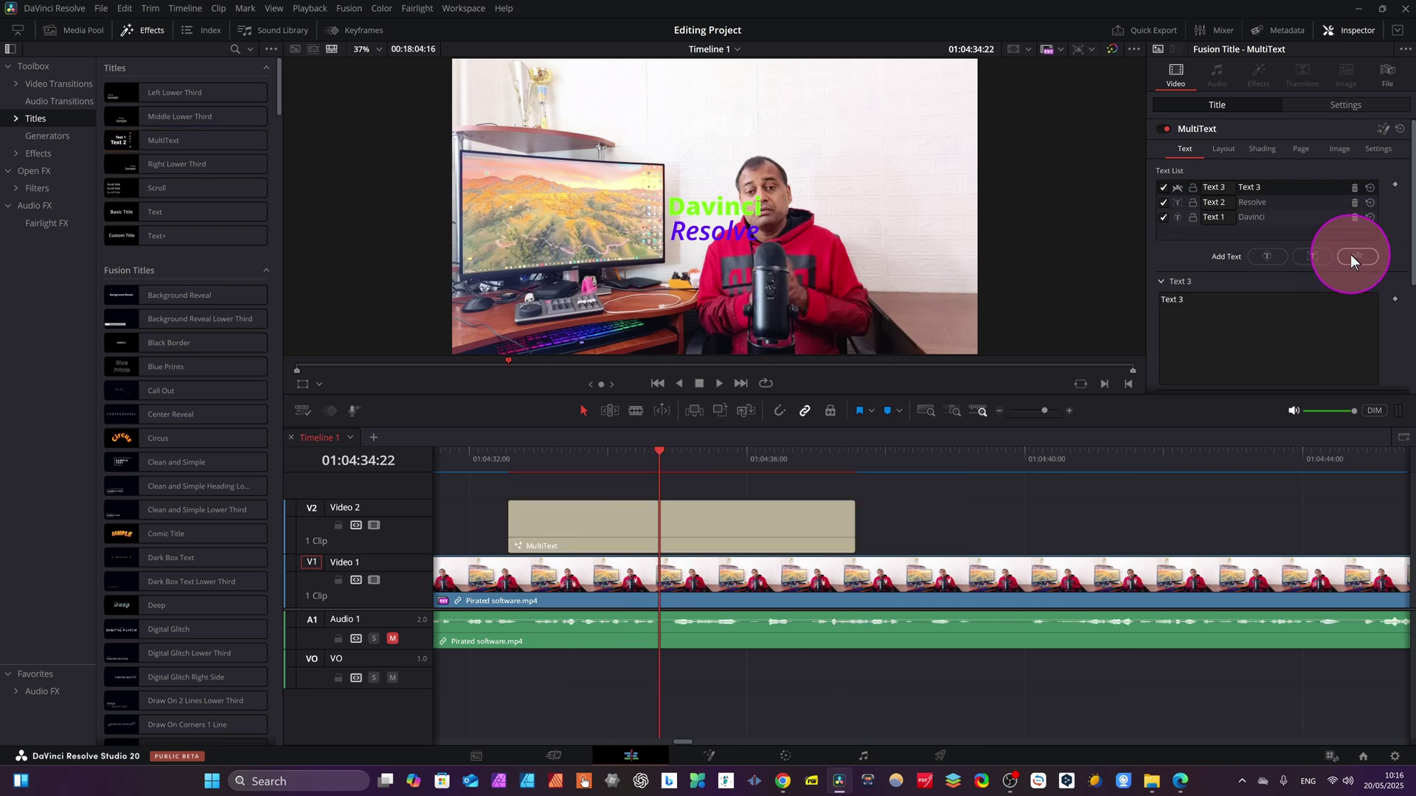
click(1163, 302)
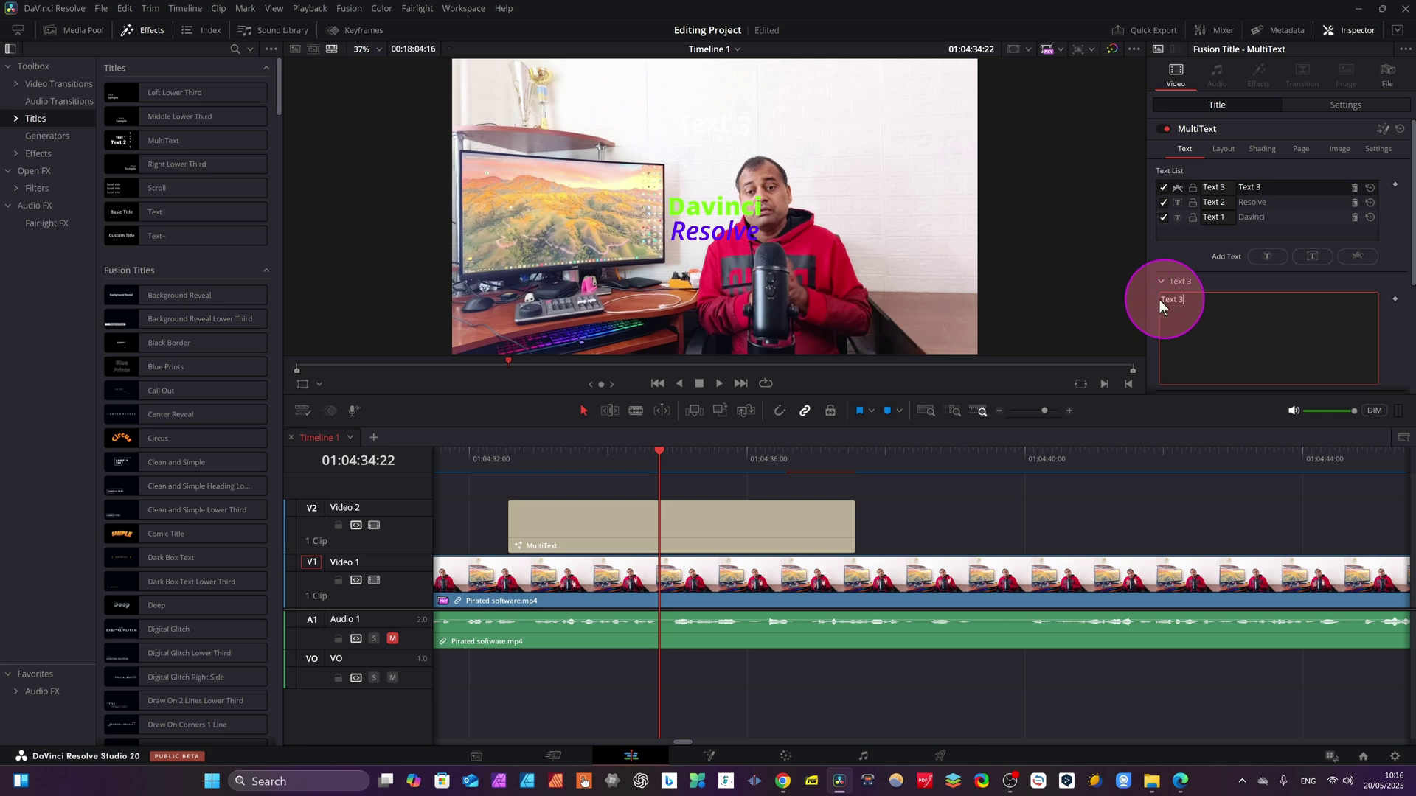
drag(1189, 299, 1160, 295)
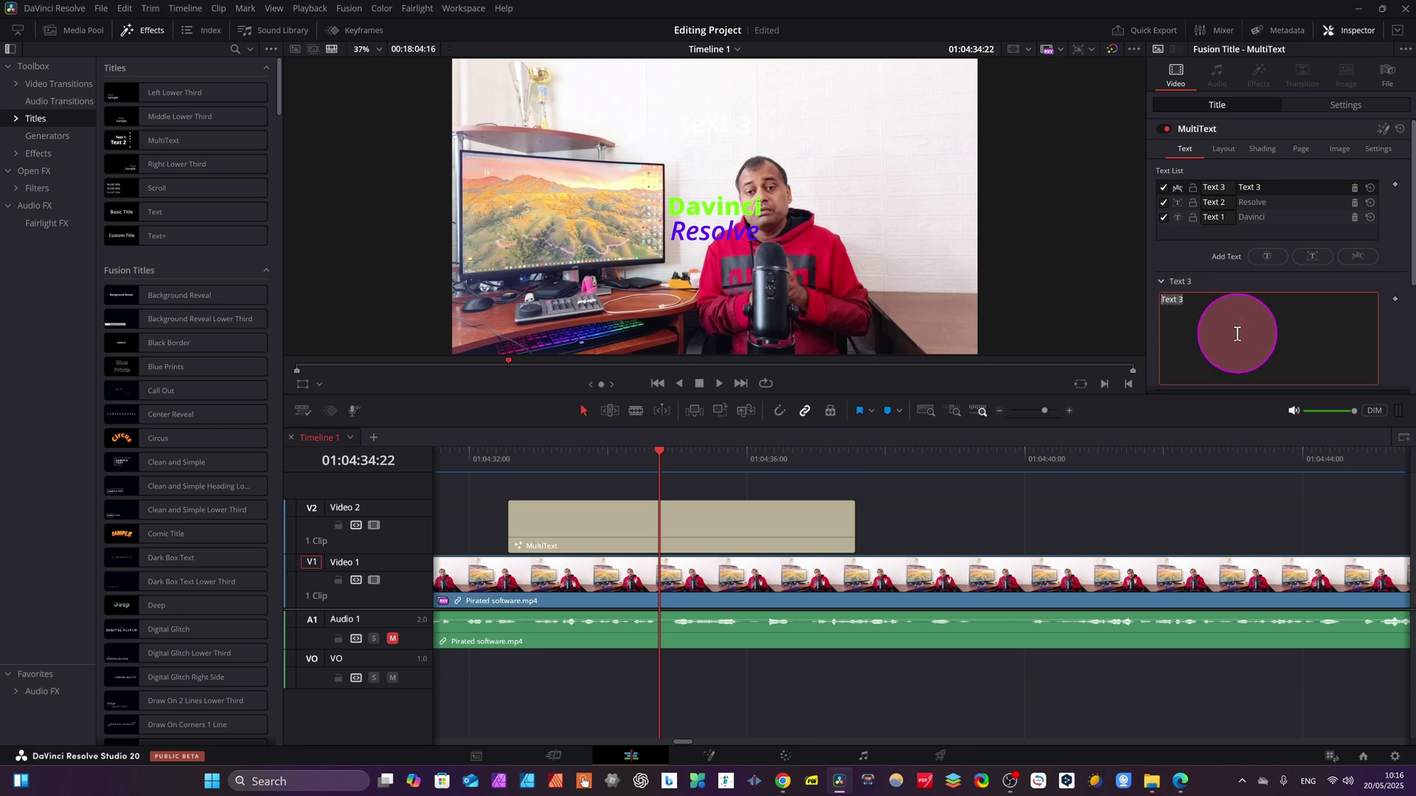
text(Tuturial Free Course)
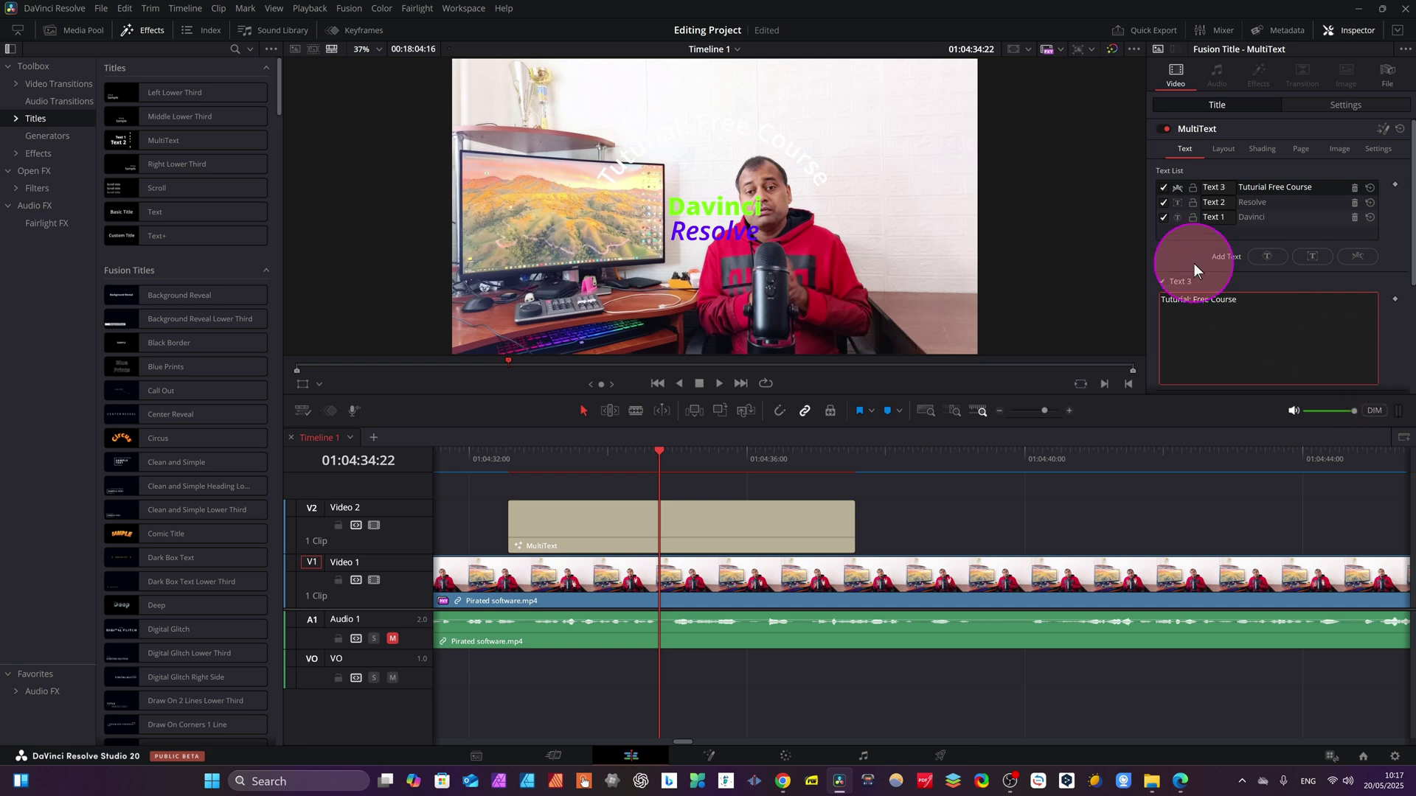
- Color the circular text pinkish red (#ff305d) and set its font style to Extrabold
scroll(1195, 270, down, 2)
click(1279, 306)
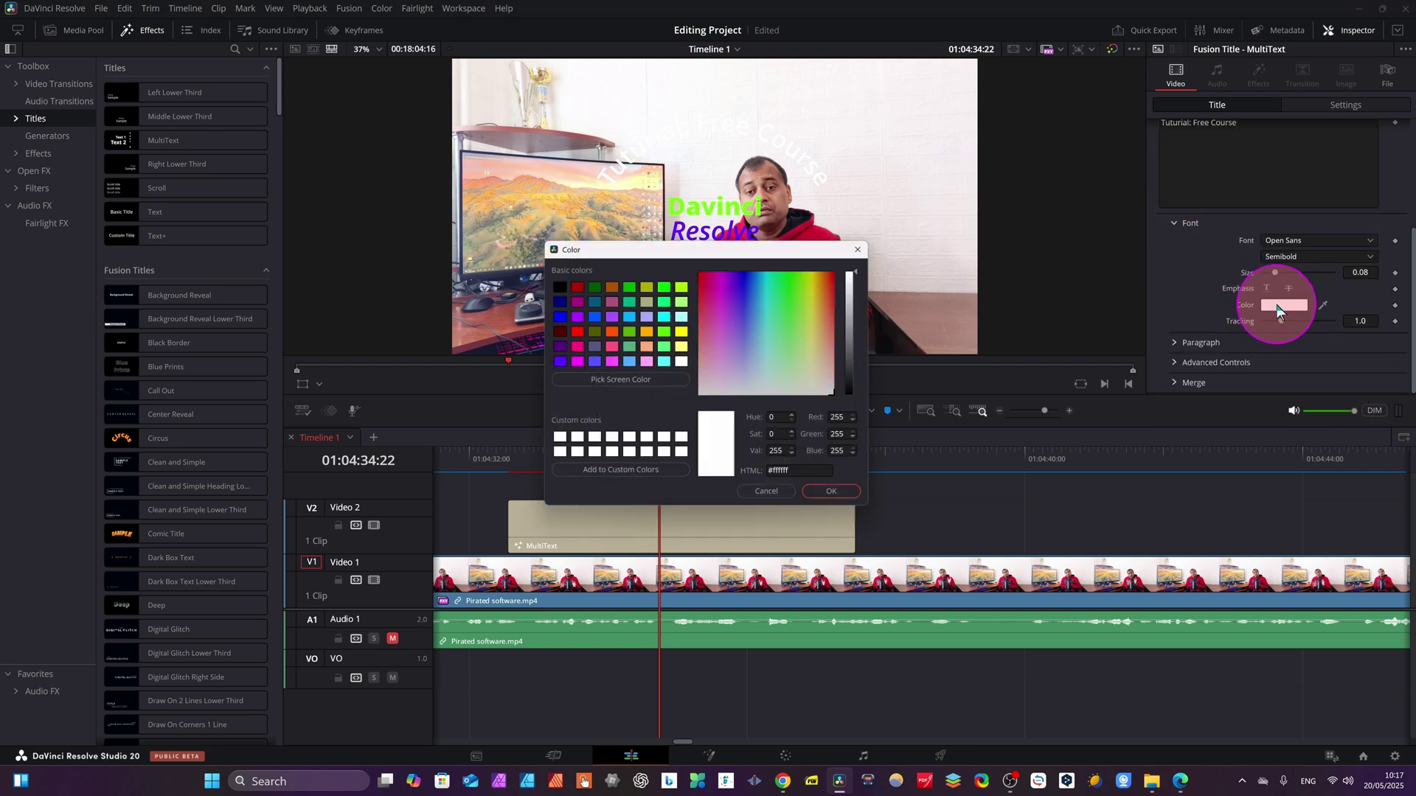
click(706, 282)
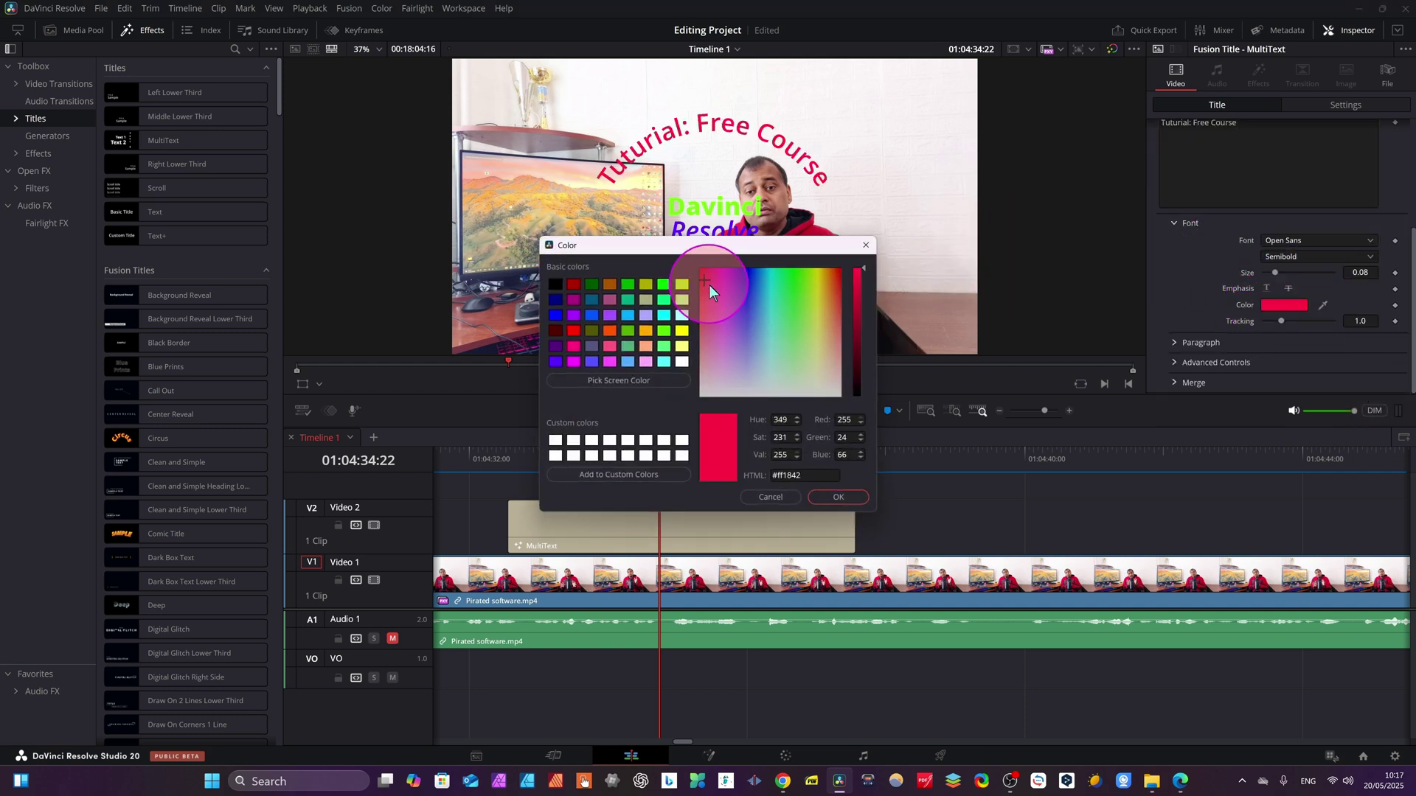
click(705, 294)
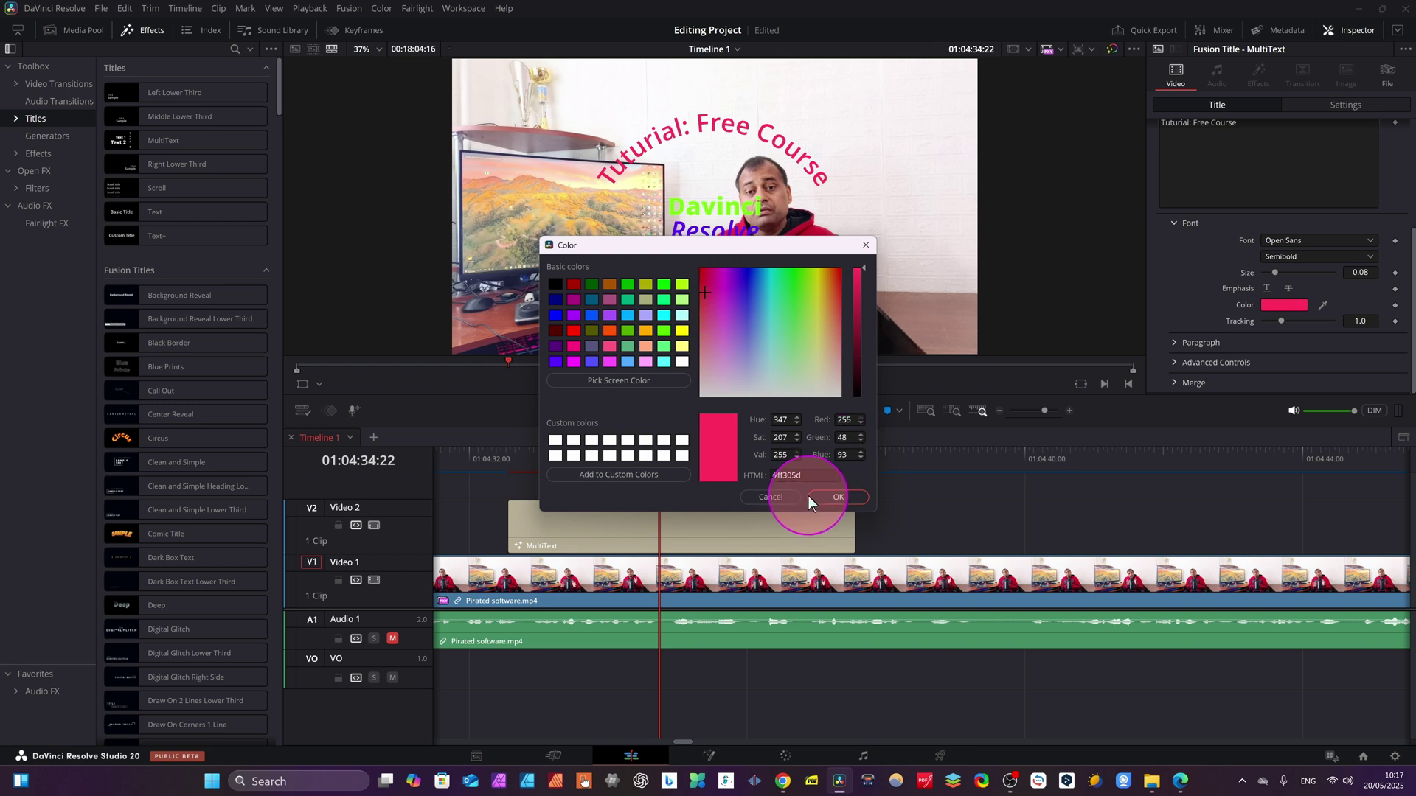
click(841, 496)
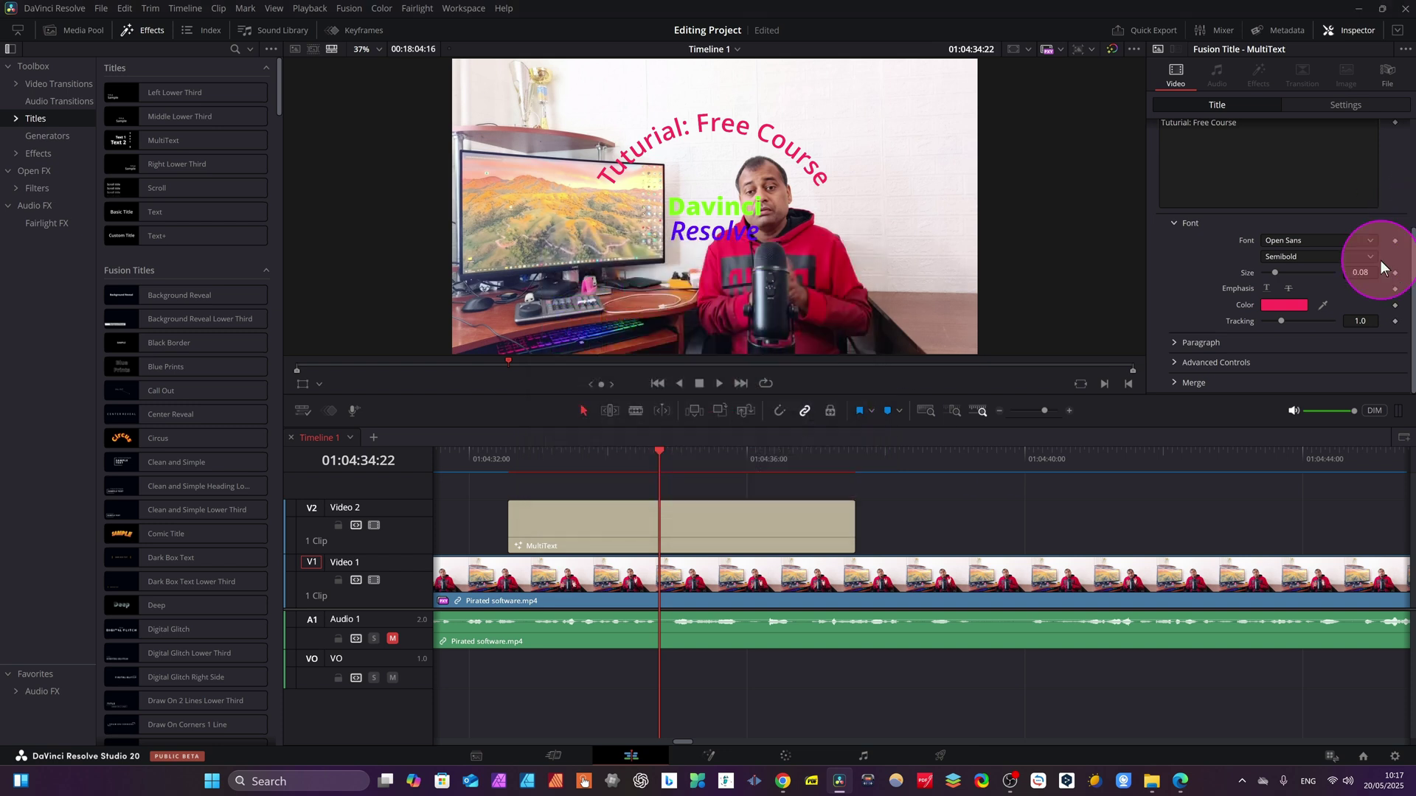
click(1370, 257)
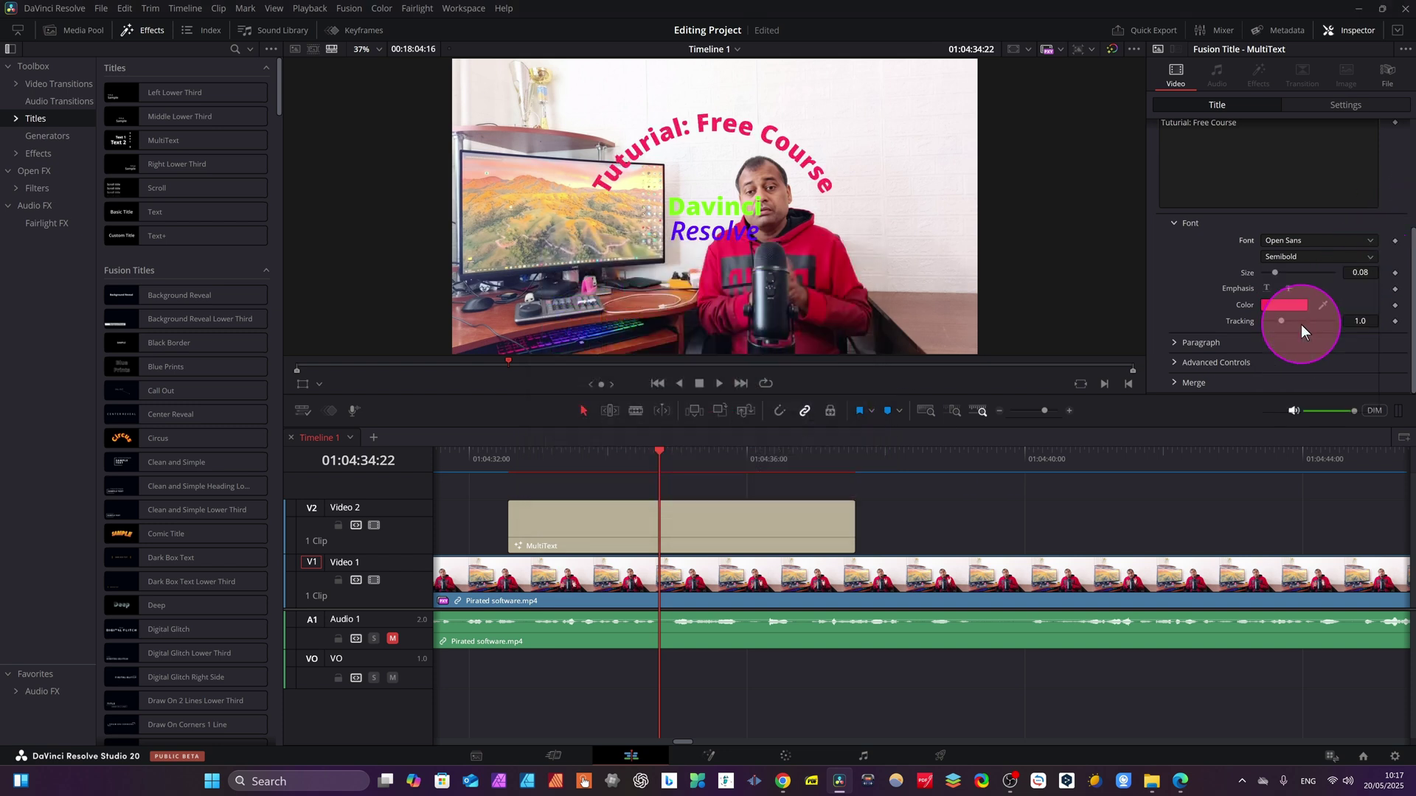
click(1284, 331)
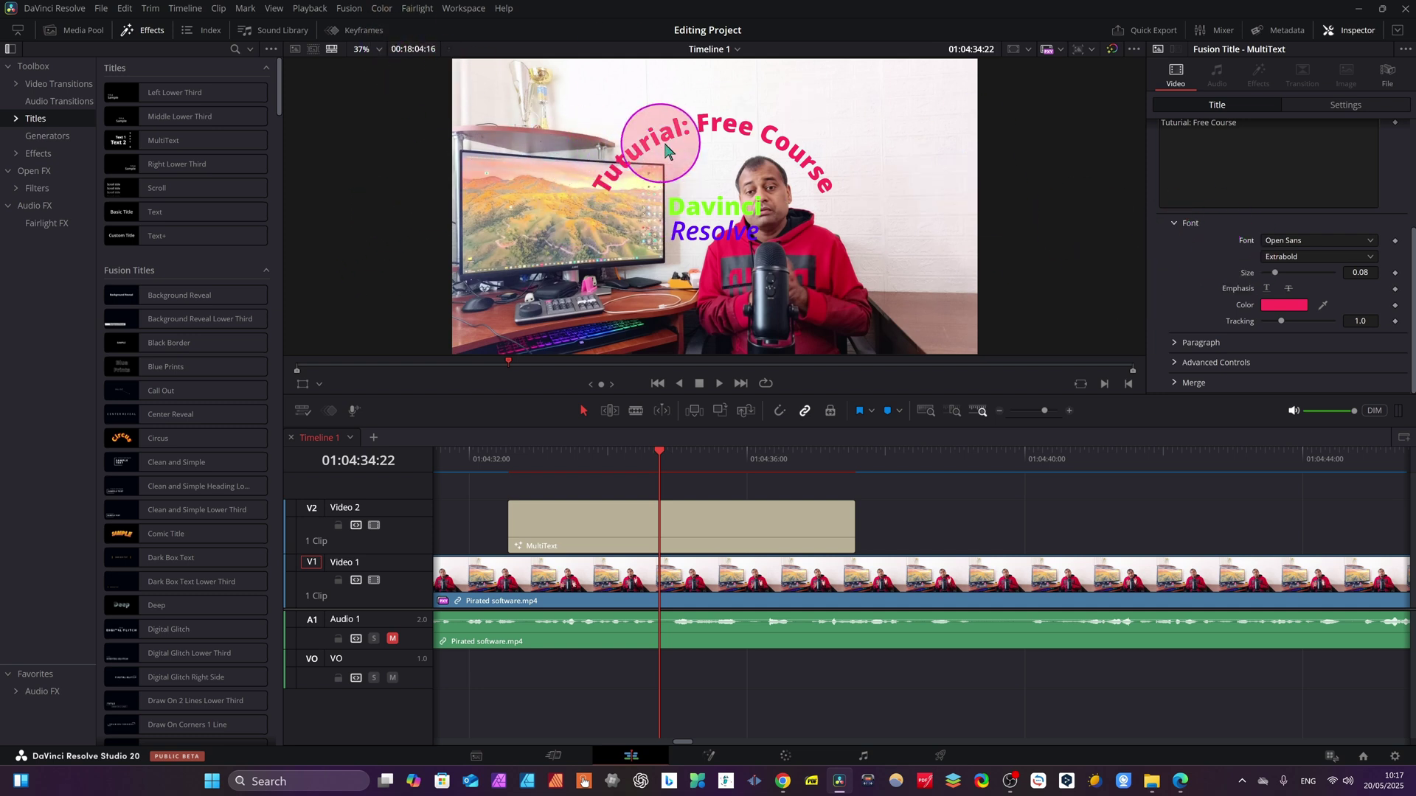
- Expand the circular text's advanced controls and look through the direction, kerning and ligature options
click(1179, 362)
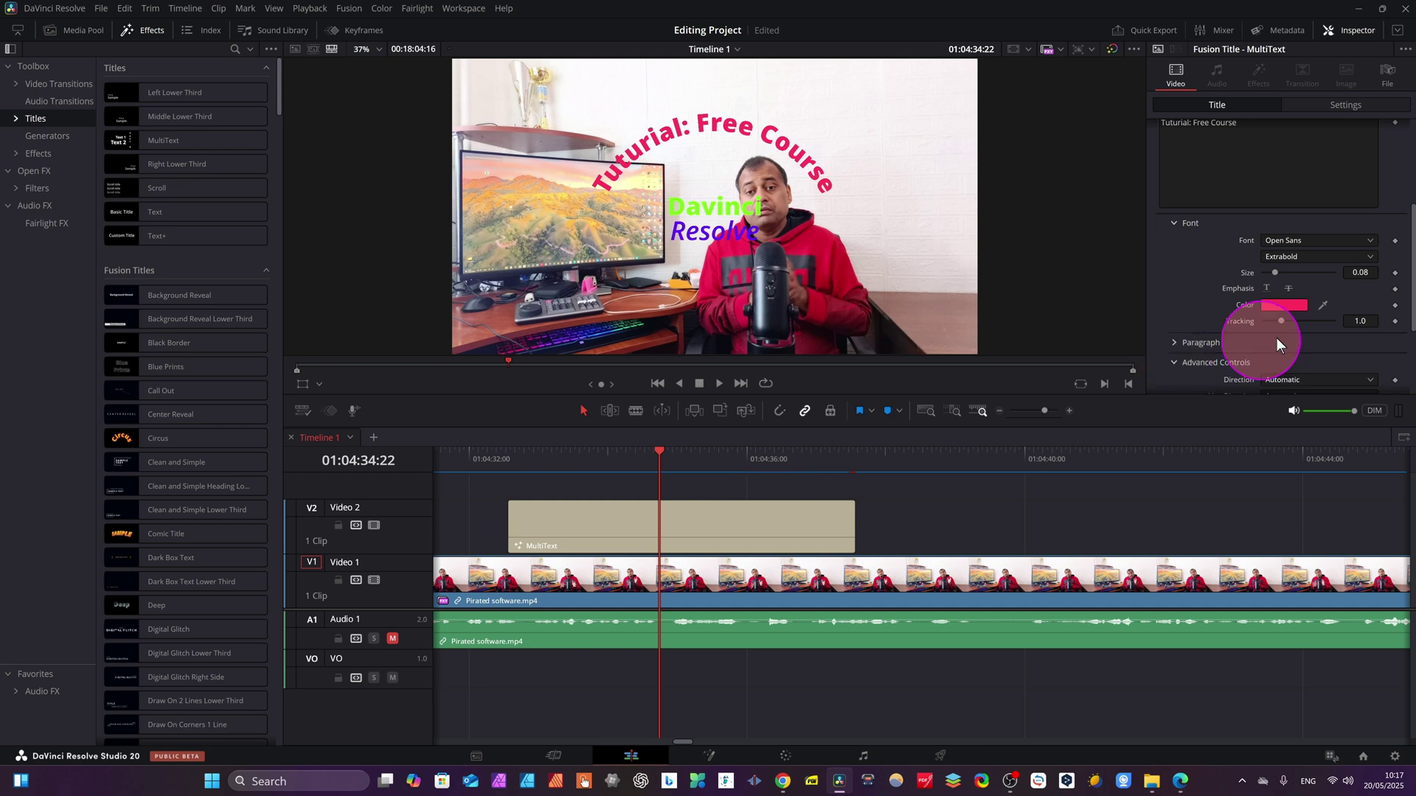
scroll(1313, 329, down, 2)
scroll(1403, 341, down, 1)
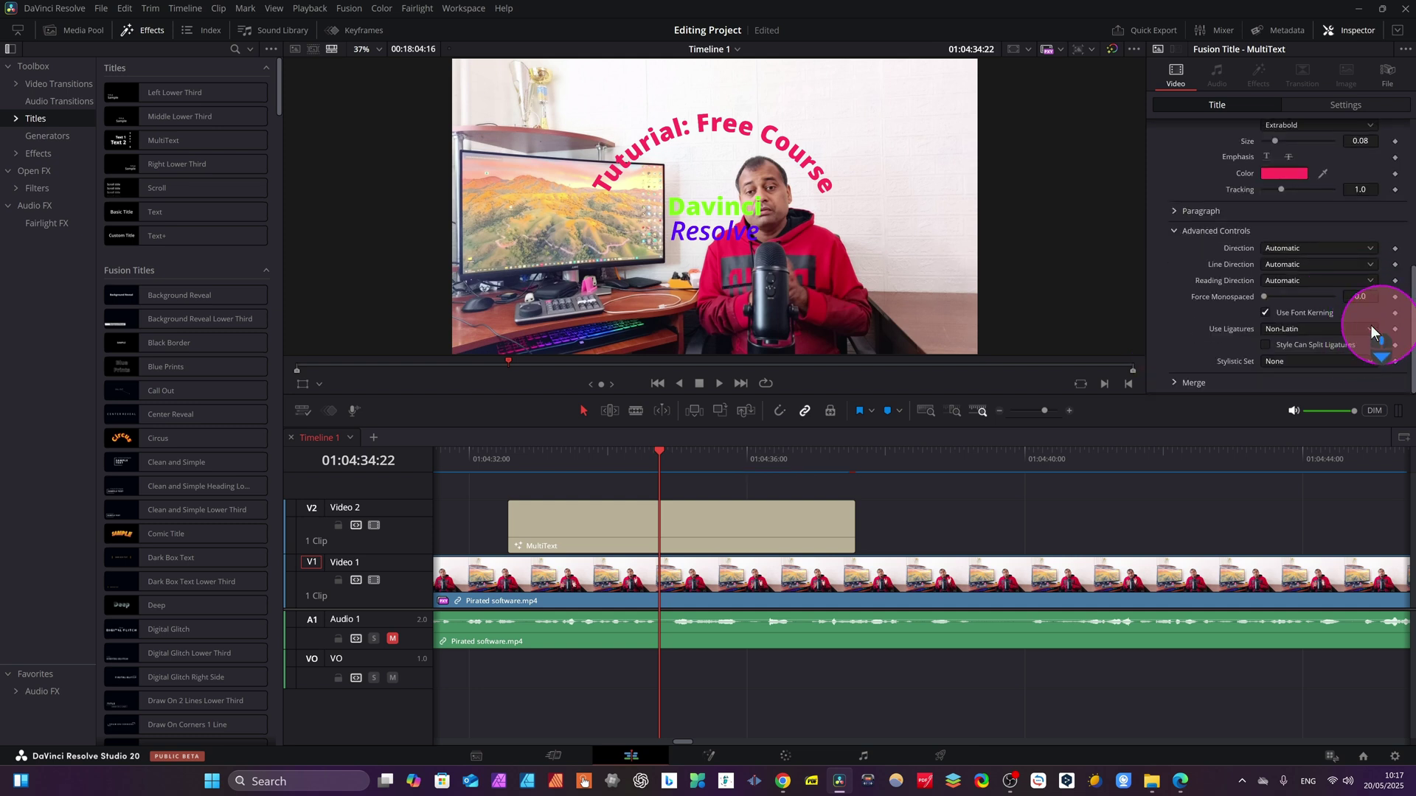
scroll(1201, 193, up, 4)
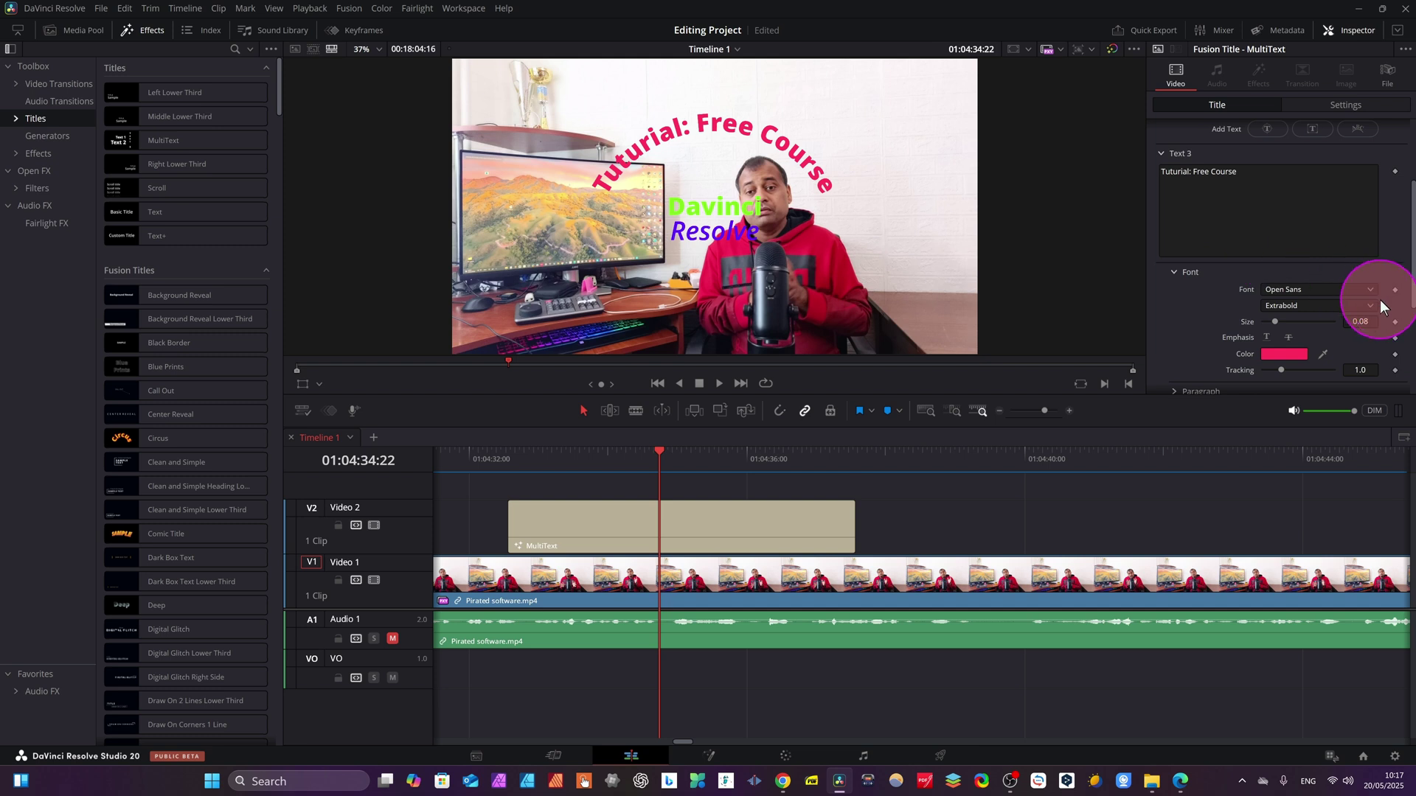
scroll(1376, 299, up, 2)
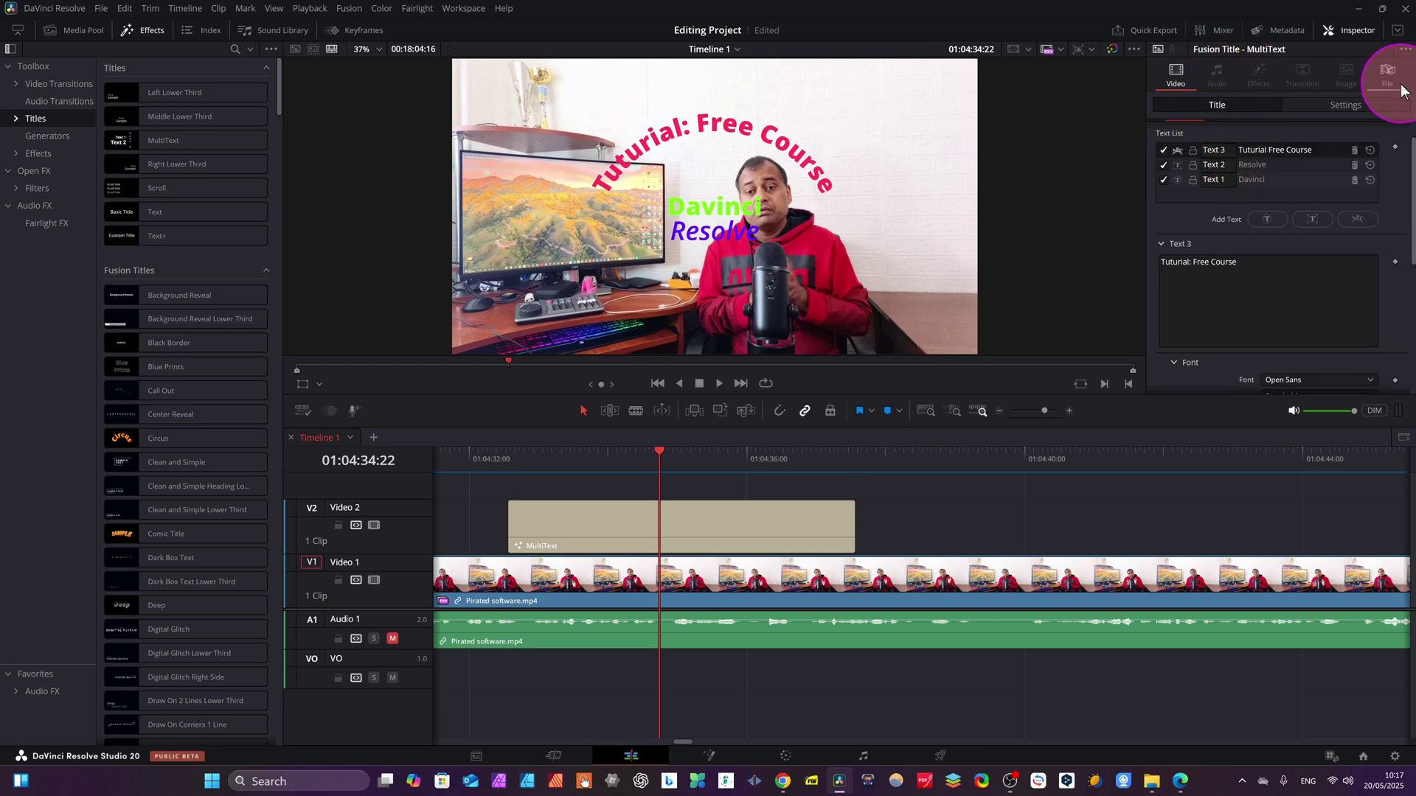
- Move the whole MultiText title to position X -754, Y 327 and scale it to a zoom of 0.790
click(1344, 107)
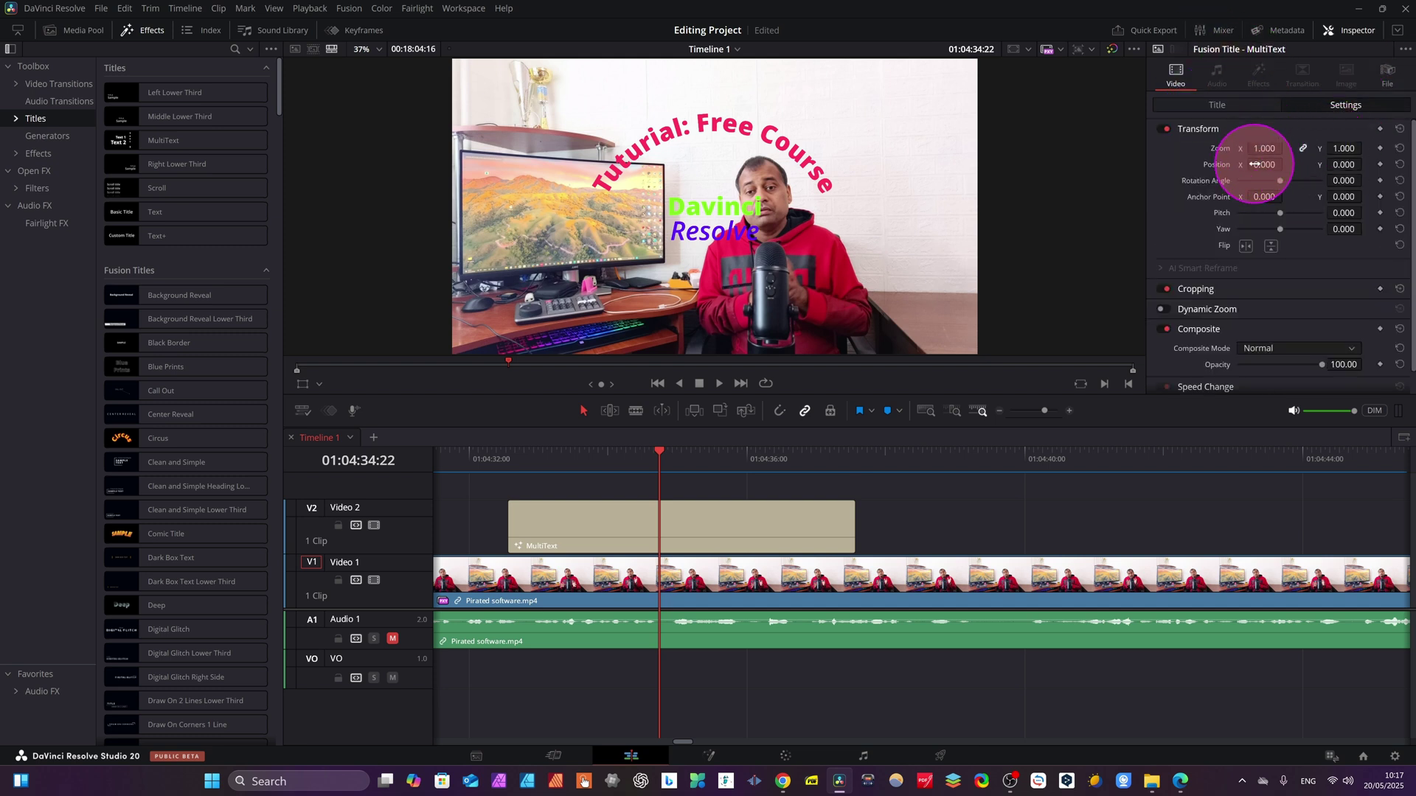
drag(1264, 164, 758, 379)
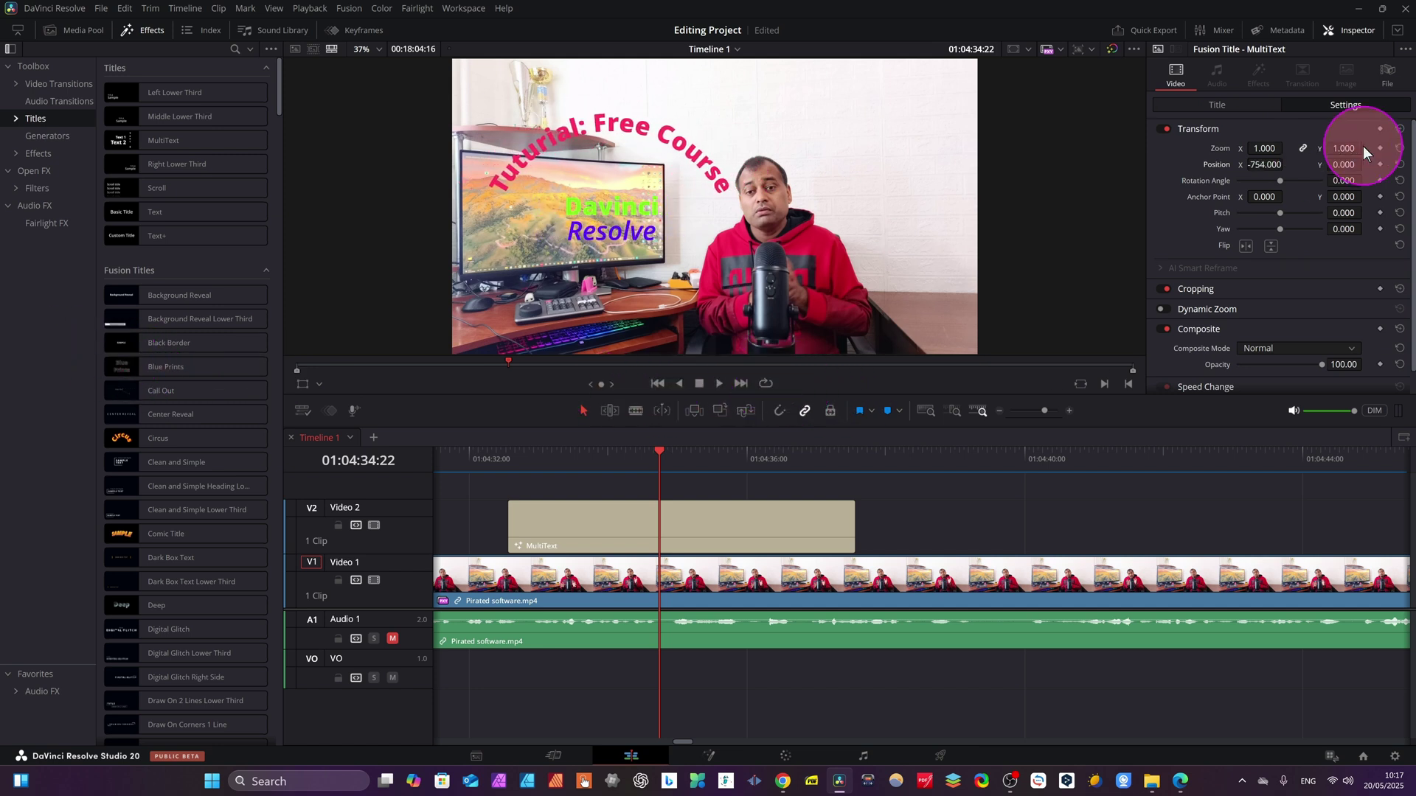
drag(1342, 165, 1269, 162)
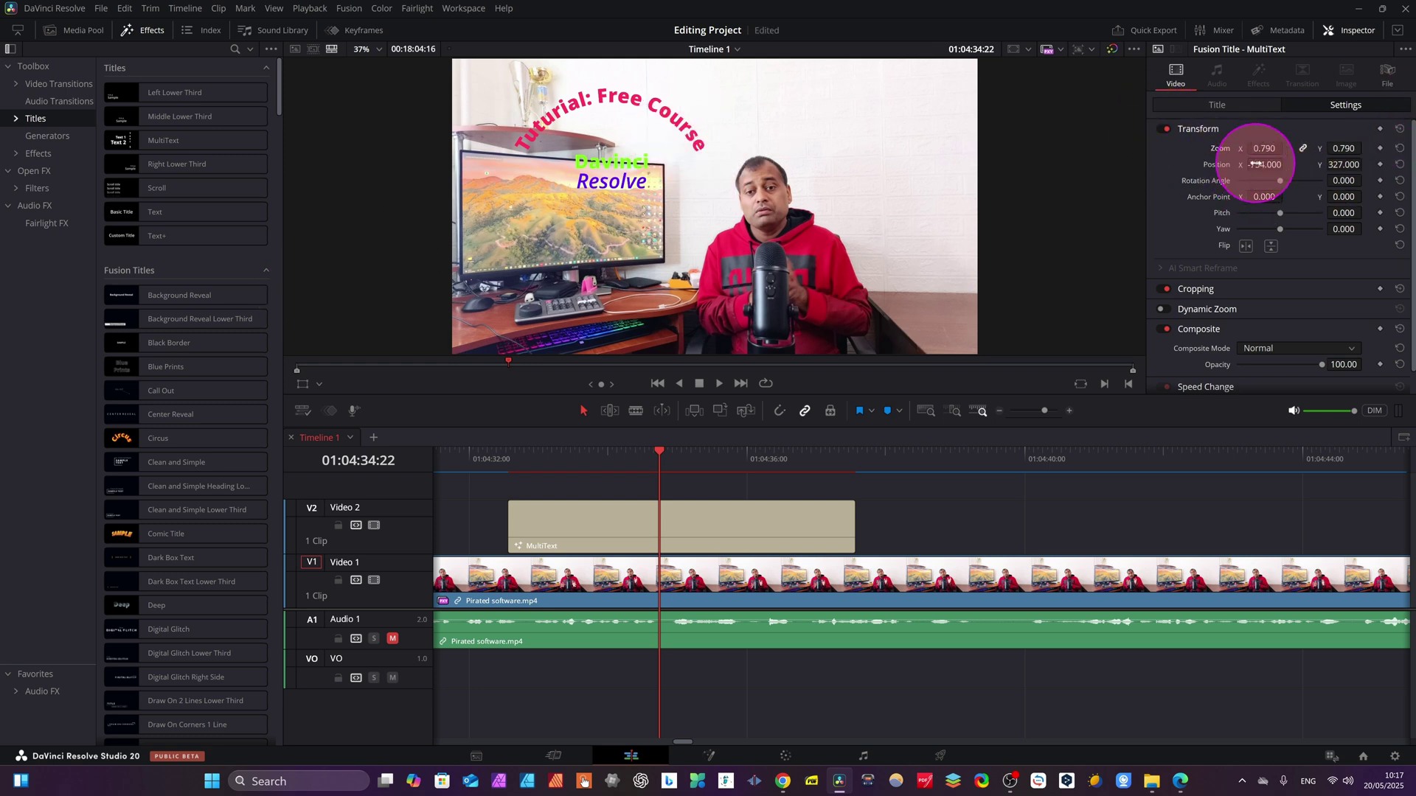
- Reposition the whole MultiText title to position X -810, Y -31, over the computer monitor in the picture
drag(1255, 163, 596, 388)
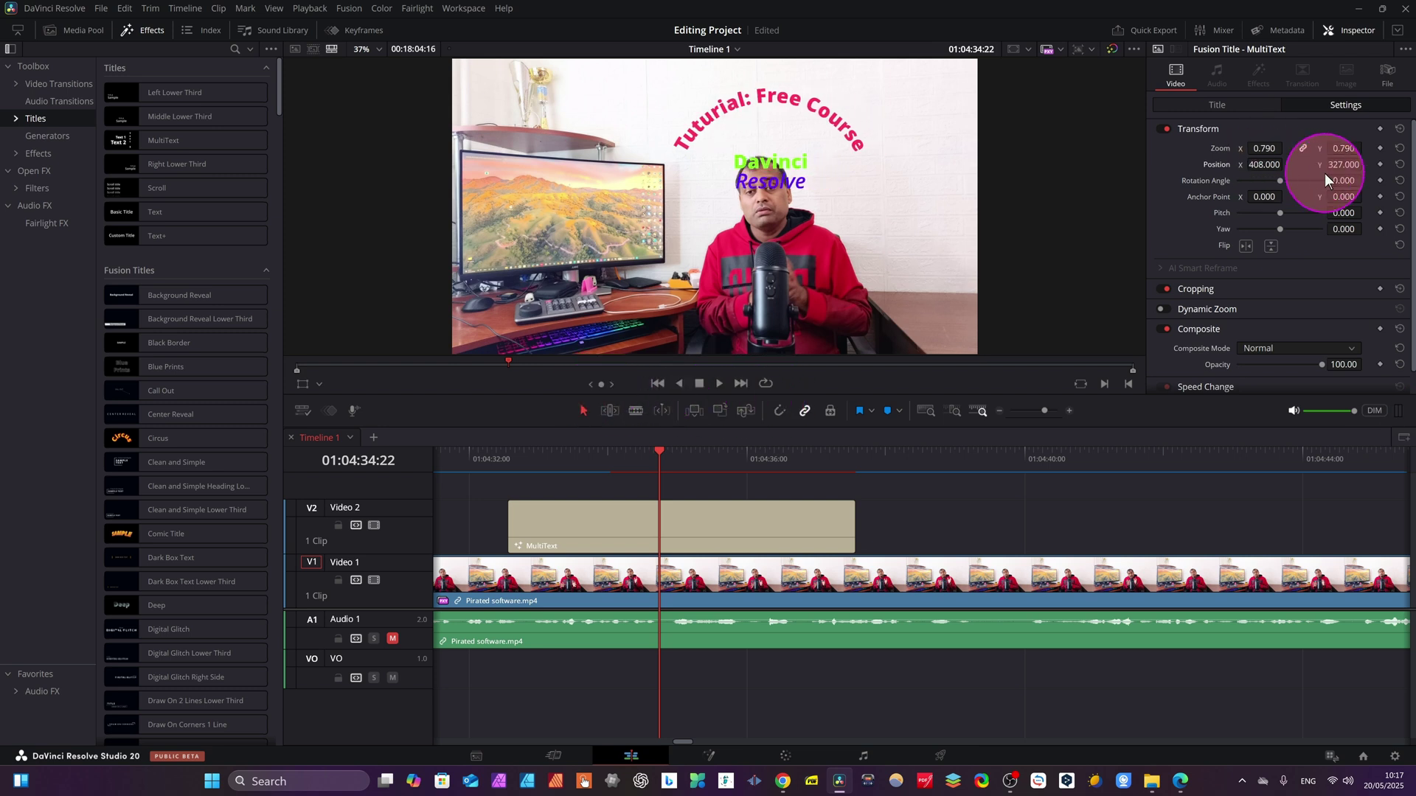
drag(1327, 171, 1112, 280)
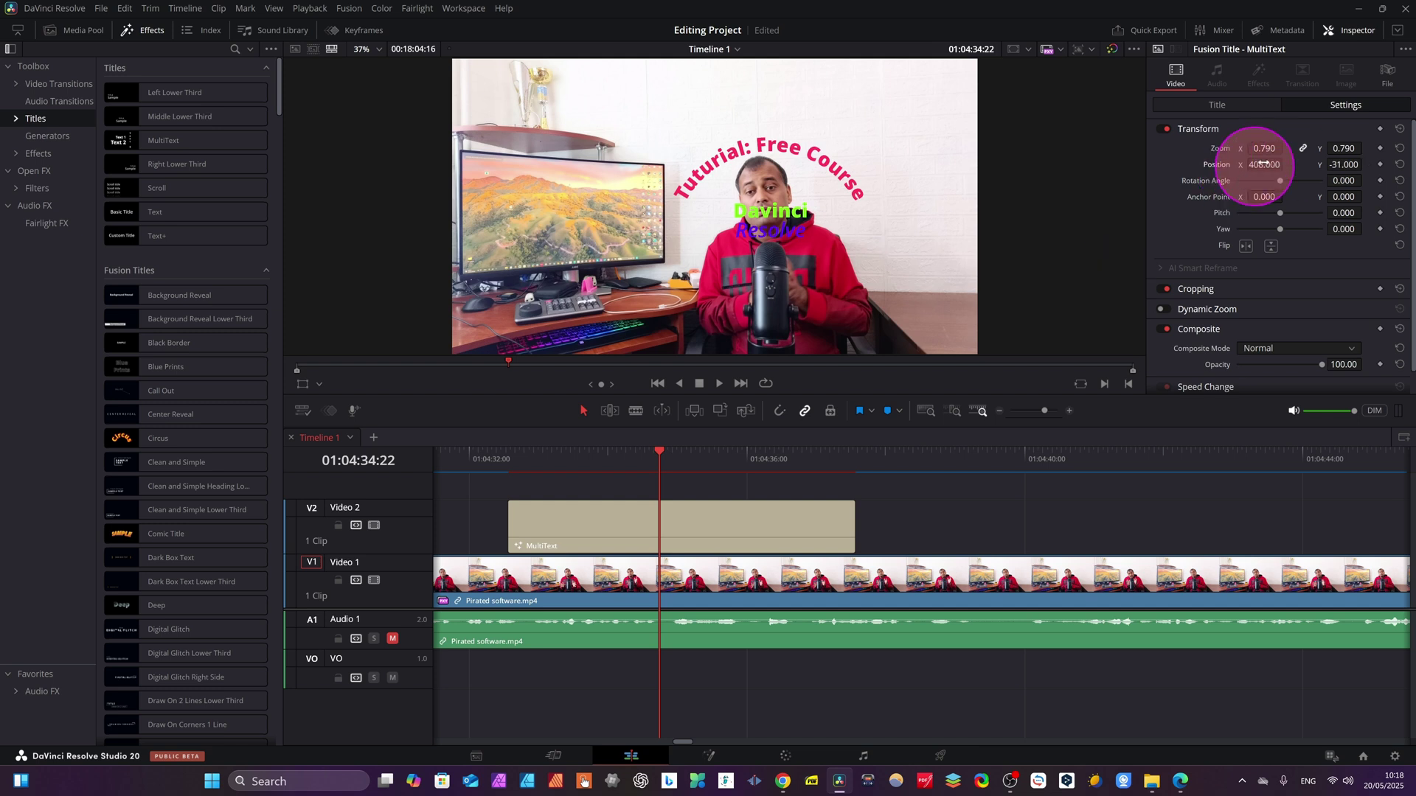
drag(1264, 164, 475, 167)
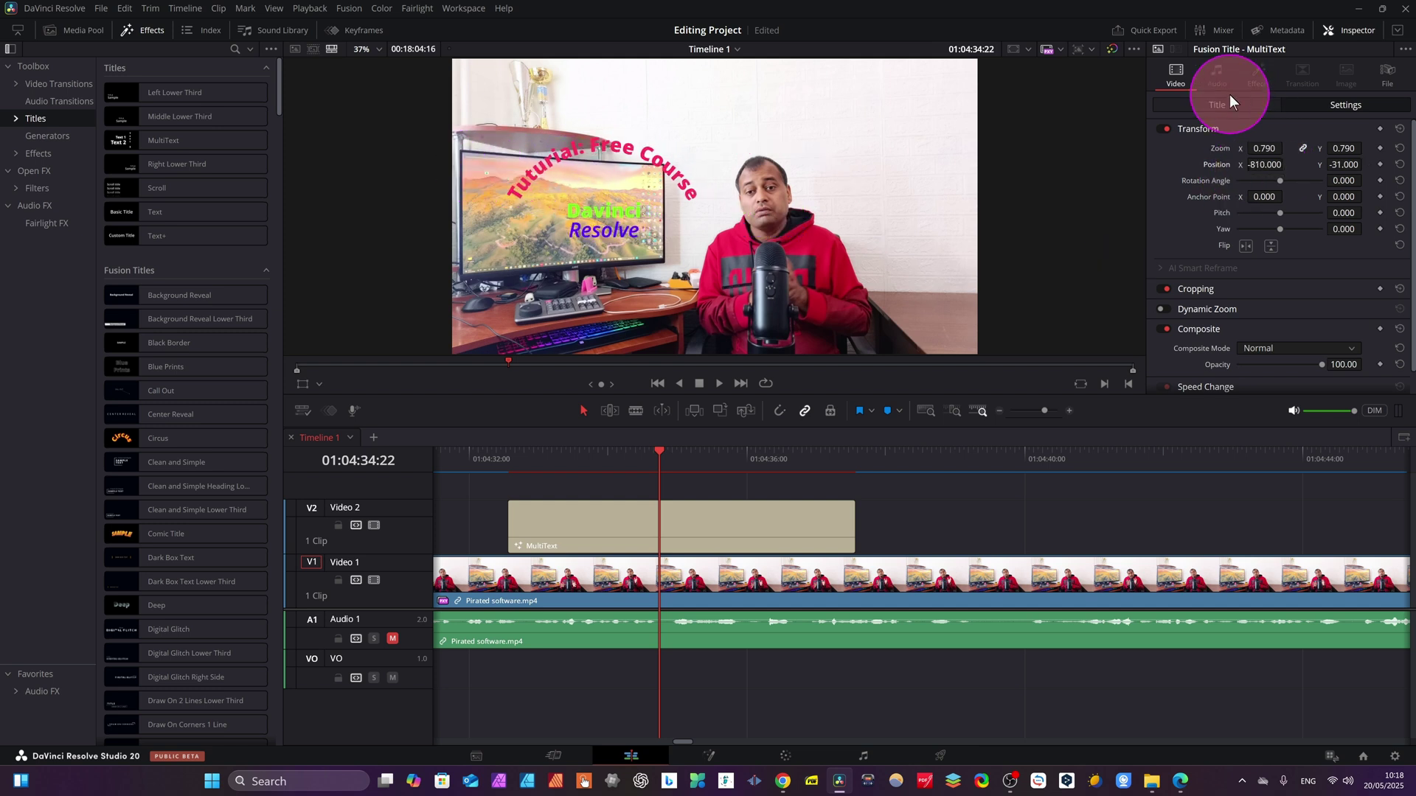
- Hide and re-show the circular text and the "Resolve" text, one at a time, from the title's text list
click(1217, 107)
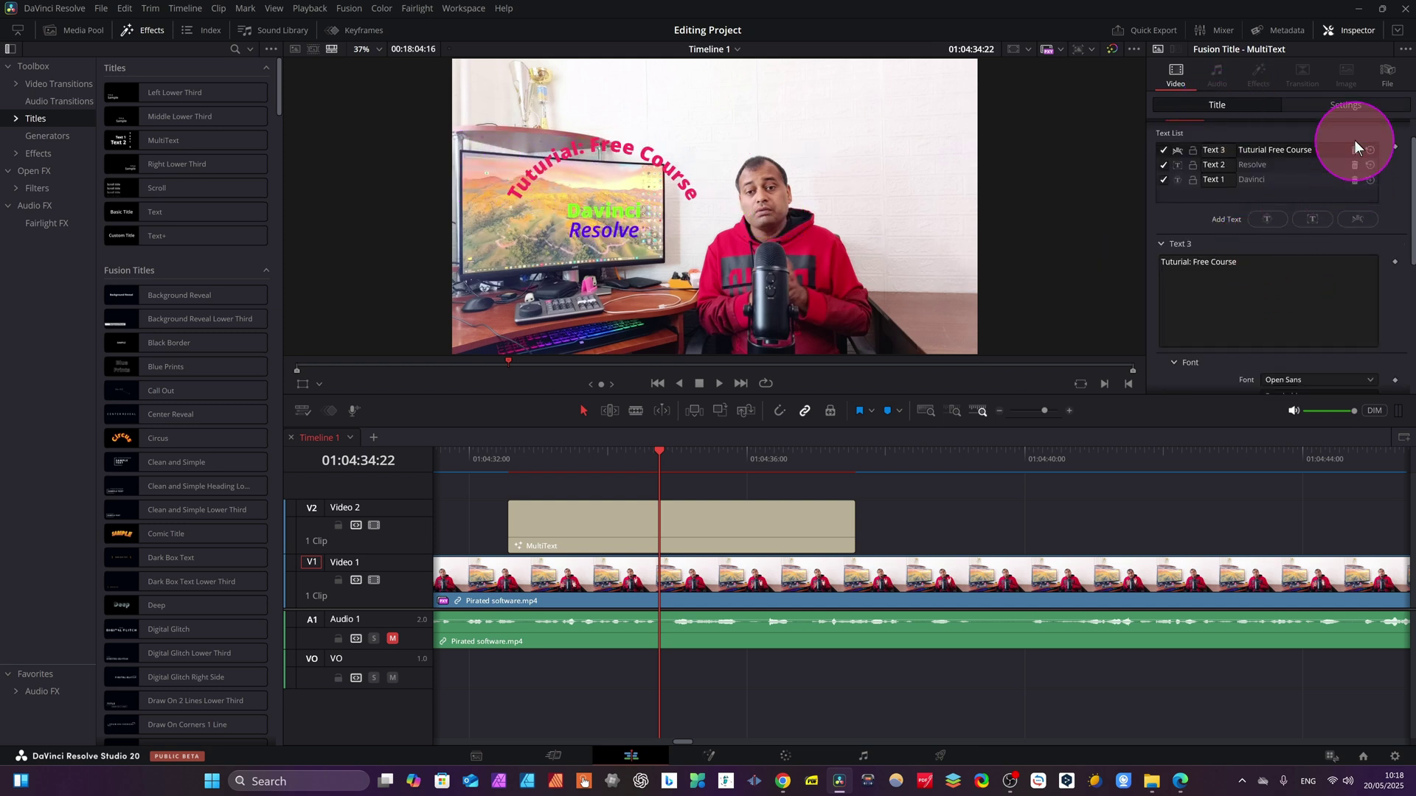
click(1163, 151)
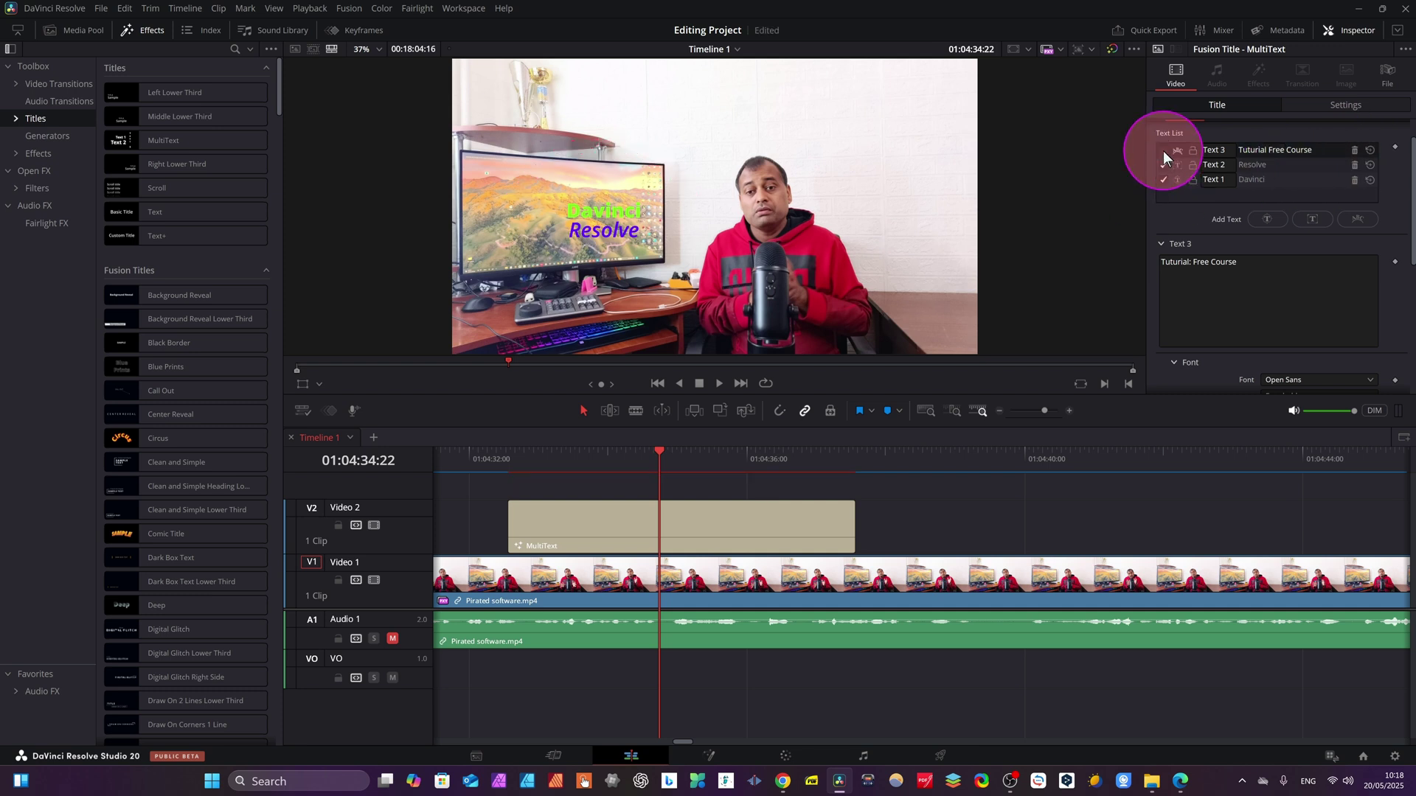
click(1163, 151)
click(1163, 165)
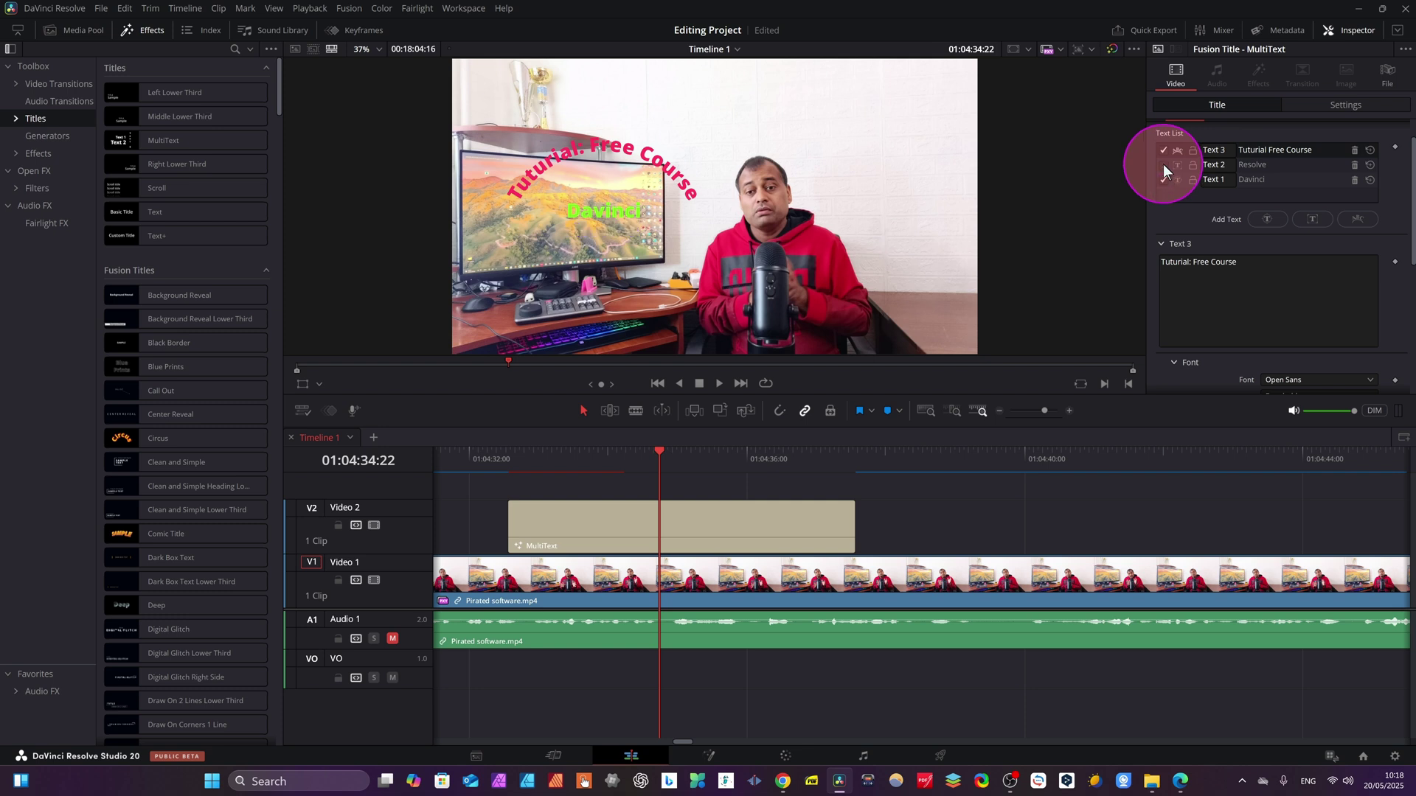
click(1163, 164)
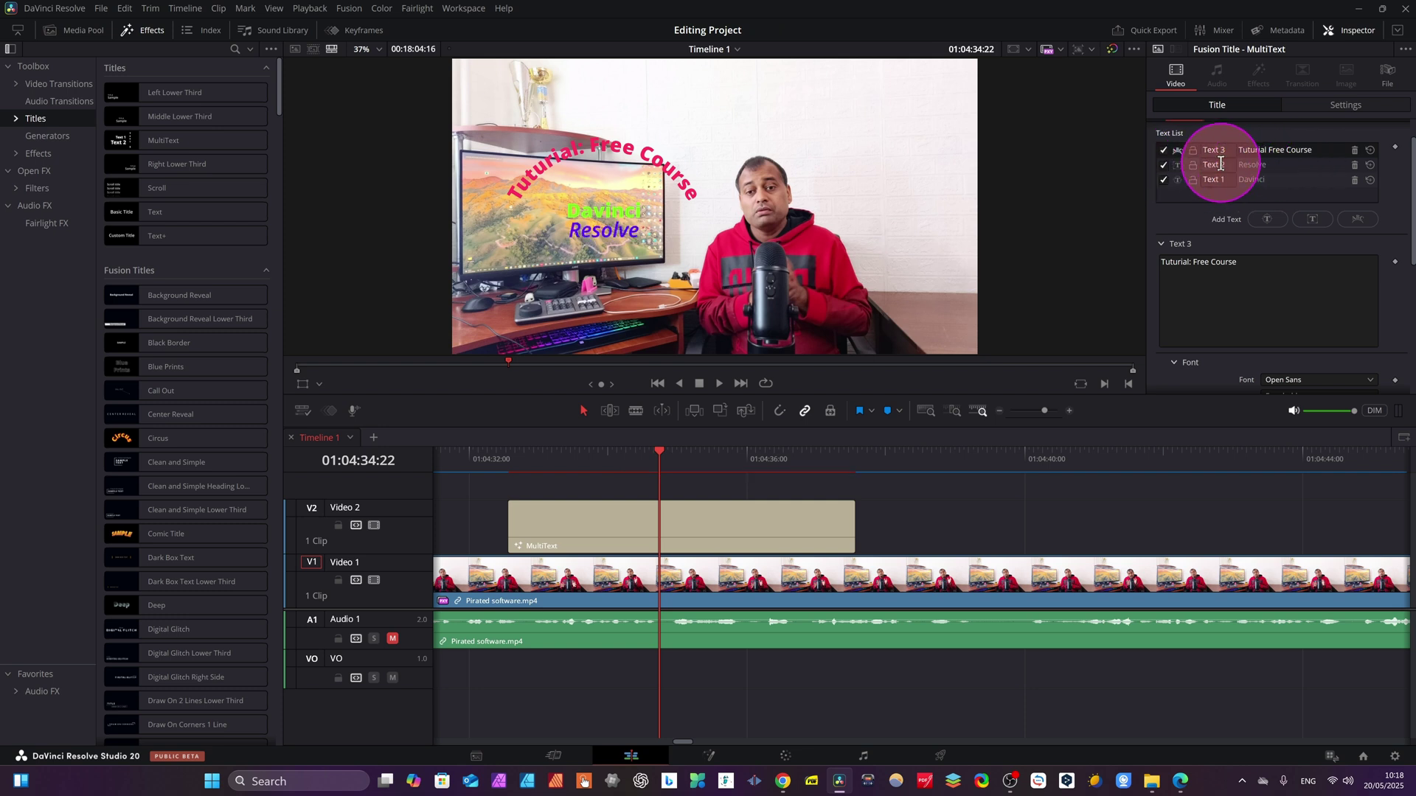
- Switch between the "Resolve", "Davinci" and circular text elements to view each one's own settings
click(1258, 165)
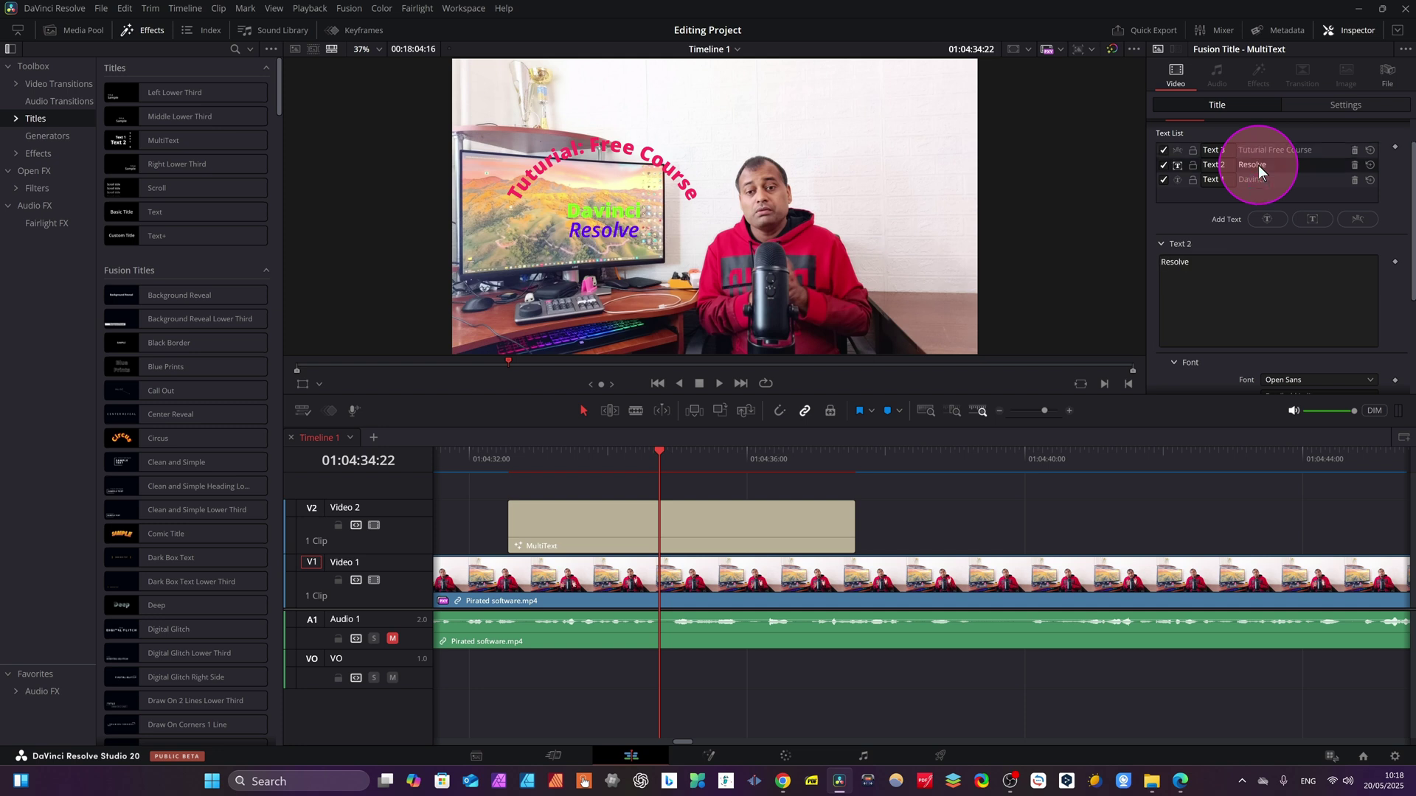
click(1243, 181)
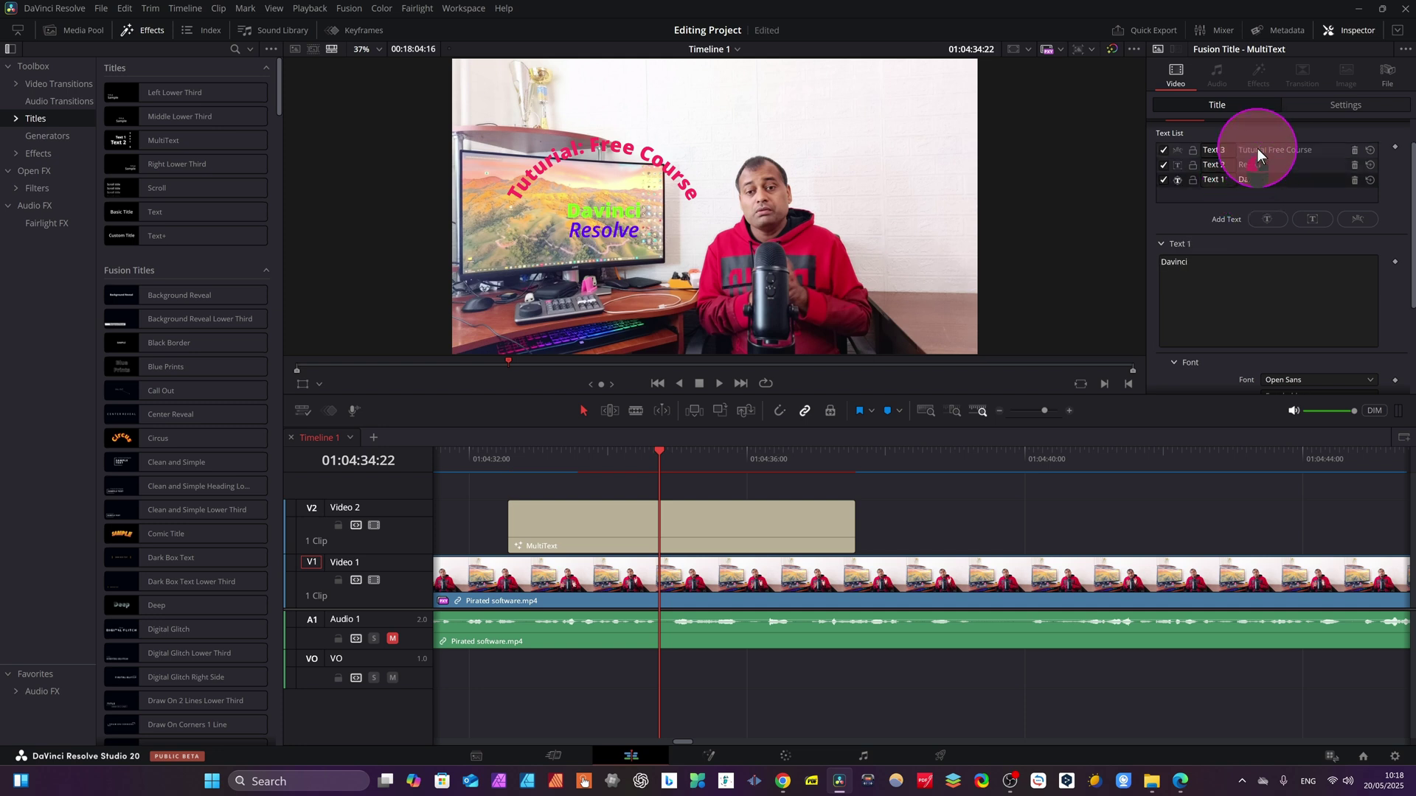
click(1258, 149)
click(1248, 180)
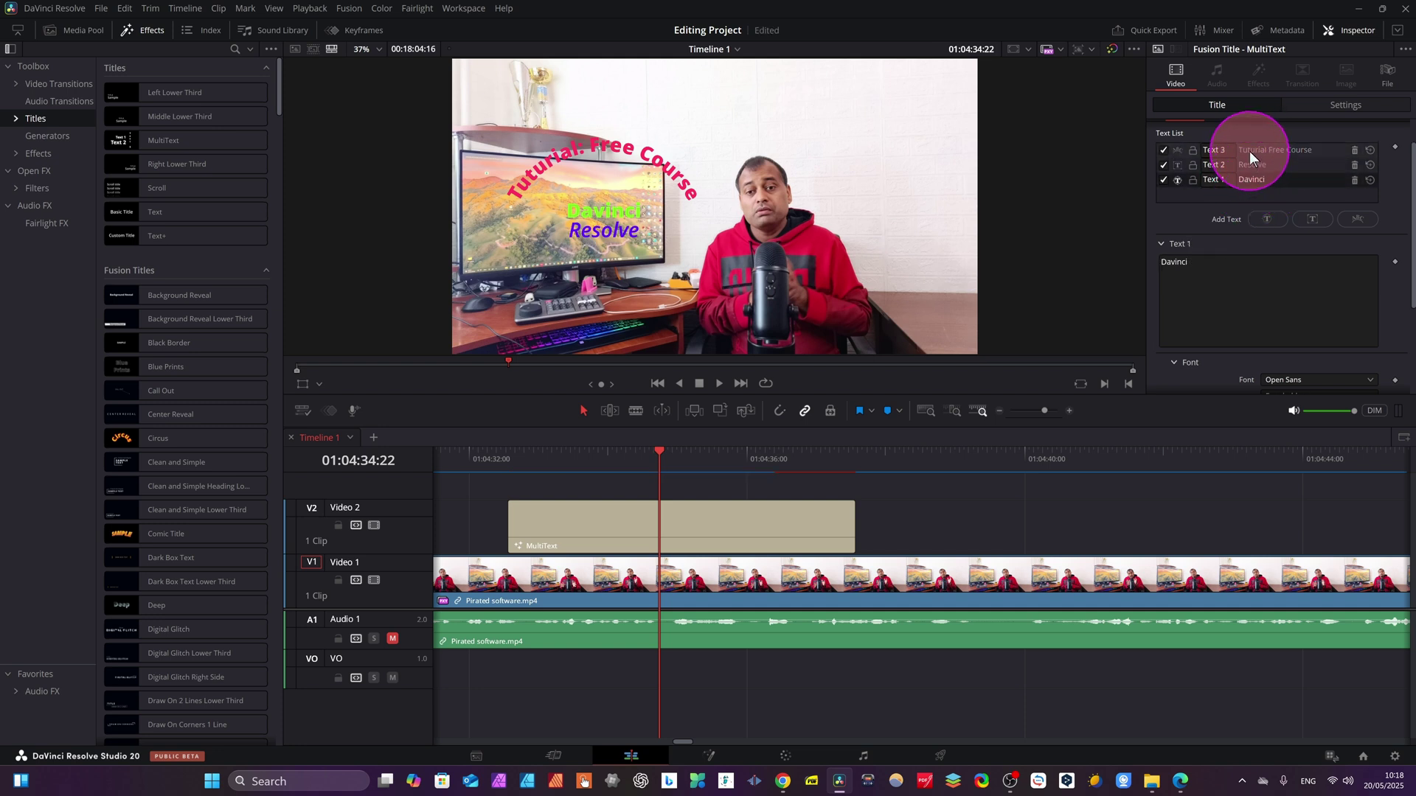
- Try the horizontal and vertical paragraph alignments on the circular text, ending with bottom vertical alignment
click(1249, 152)
scroll(1246, 274, down, 5)
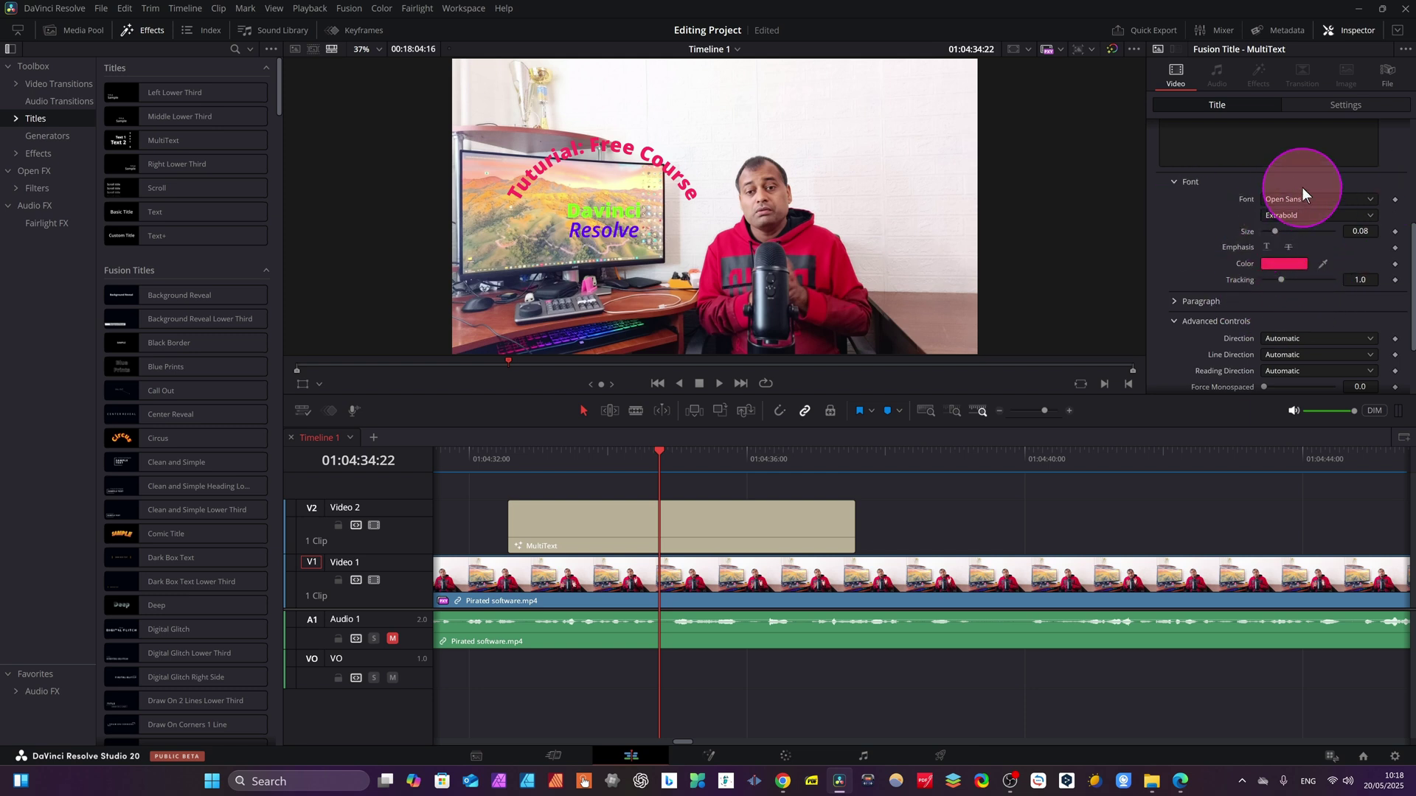
click(1173, 303)
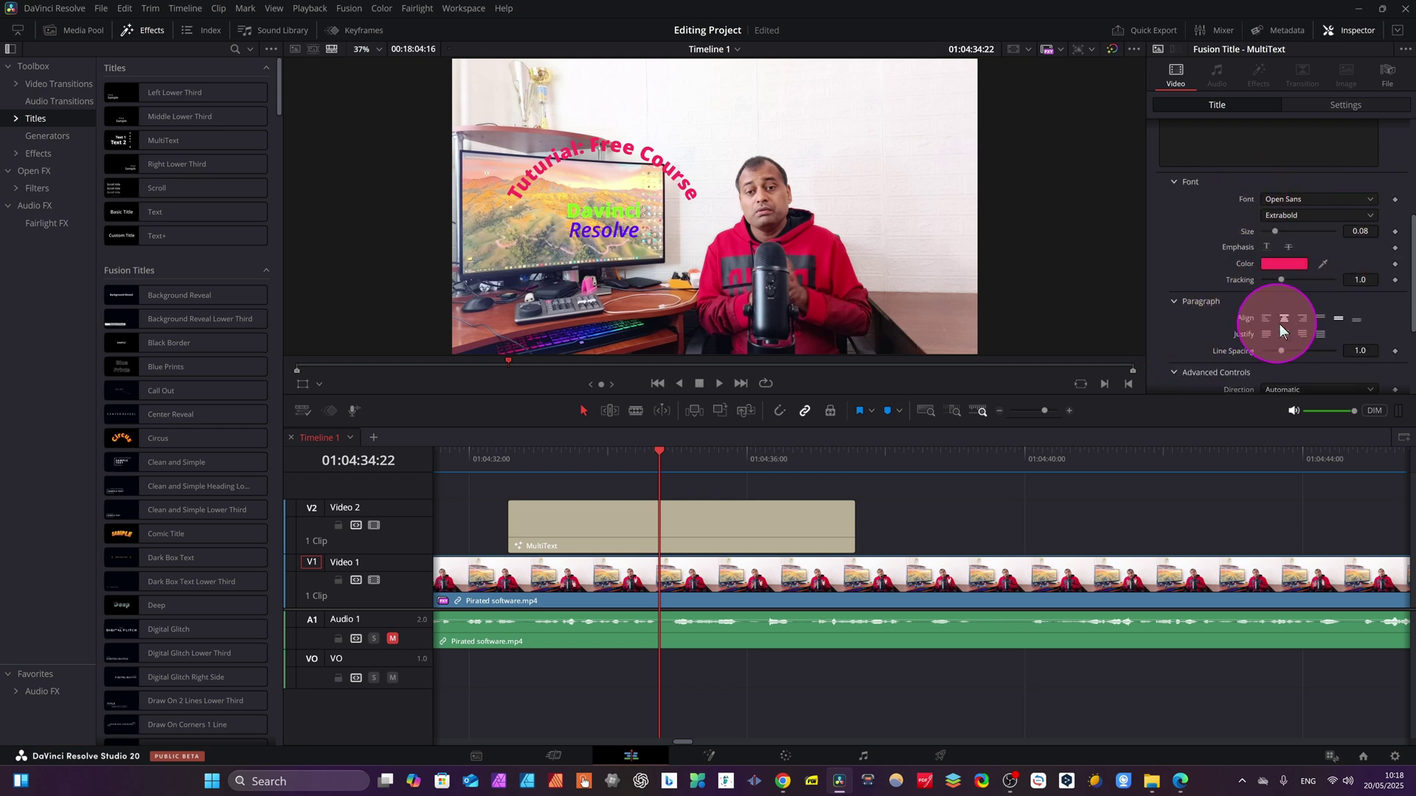
click(1266, 319)
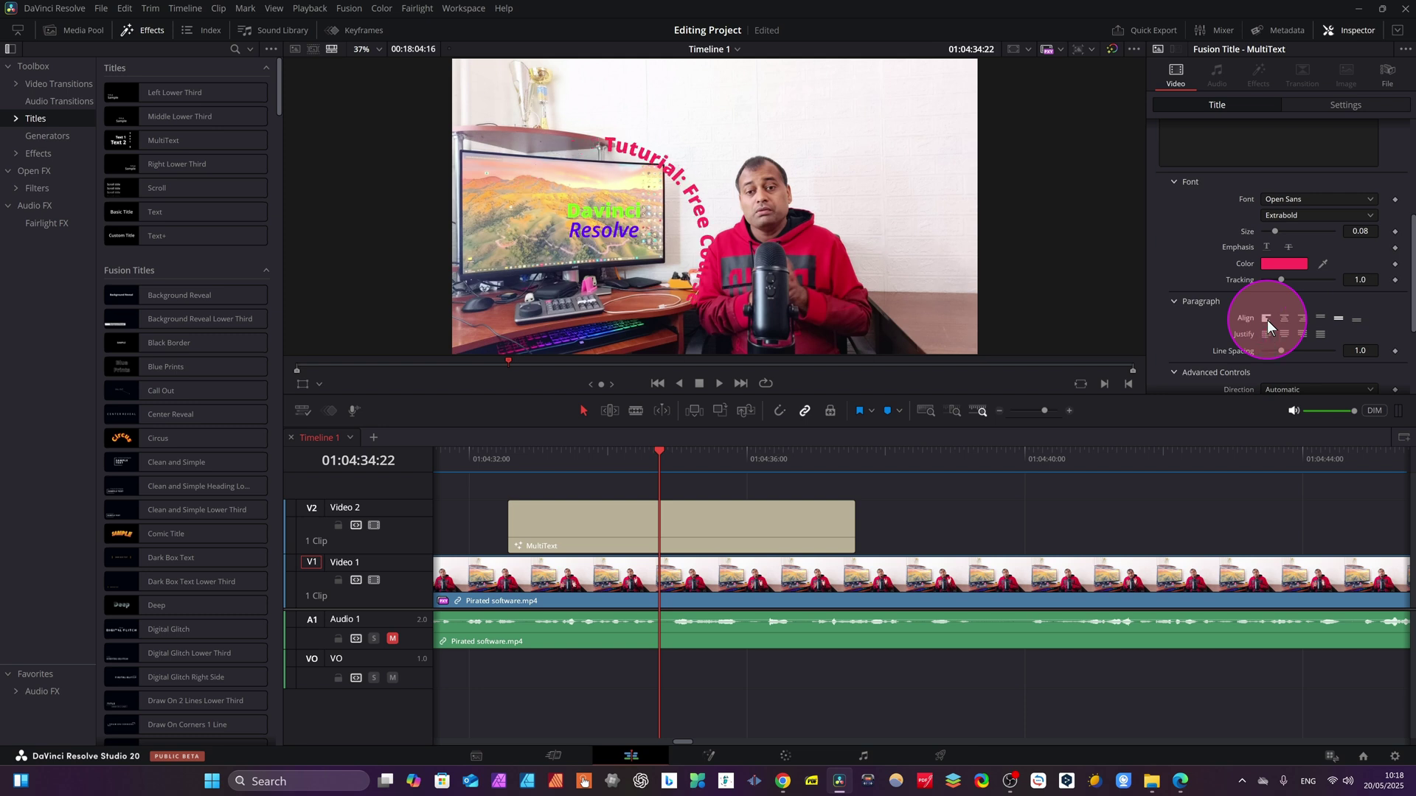
click(1283, 319)
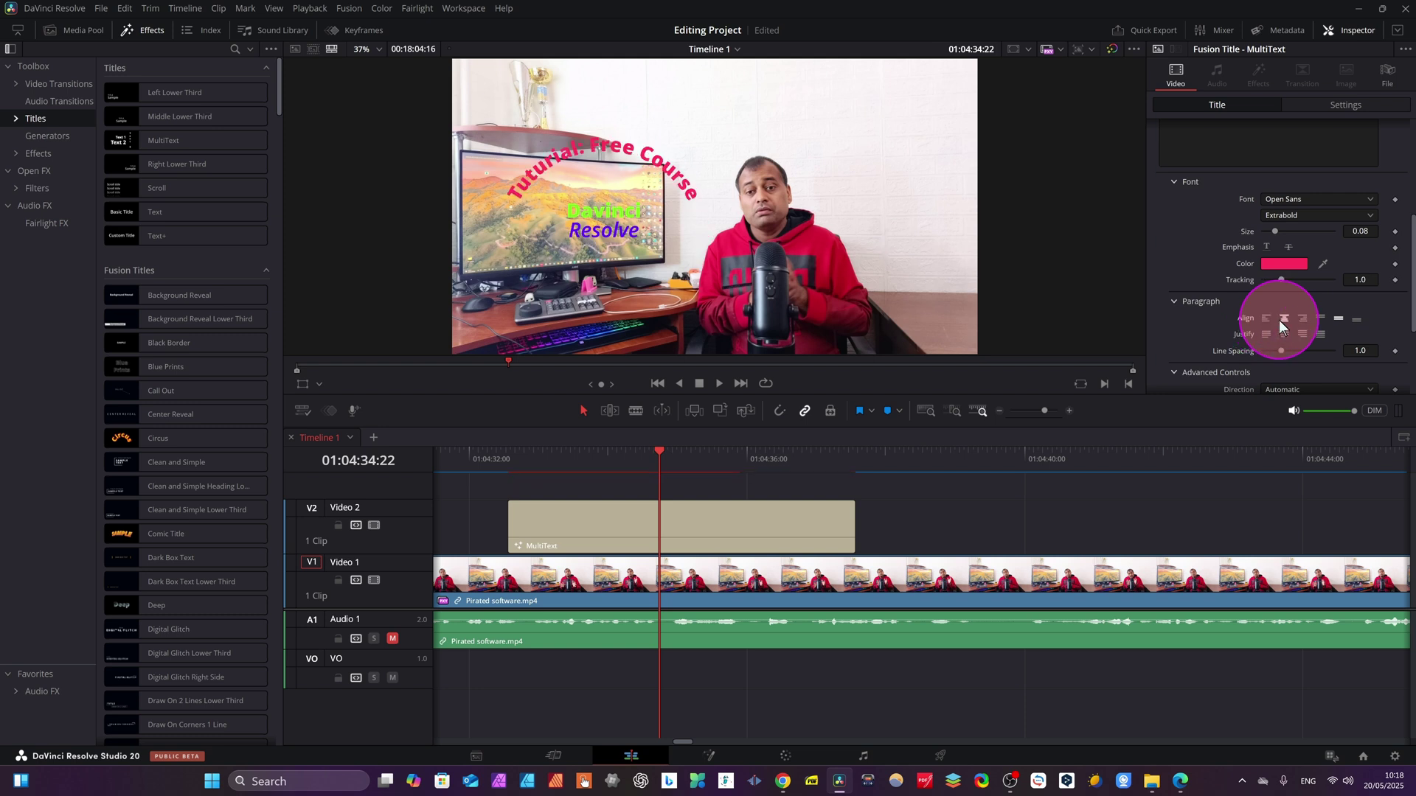
click(1302, 319)
click(1316, 317)
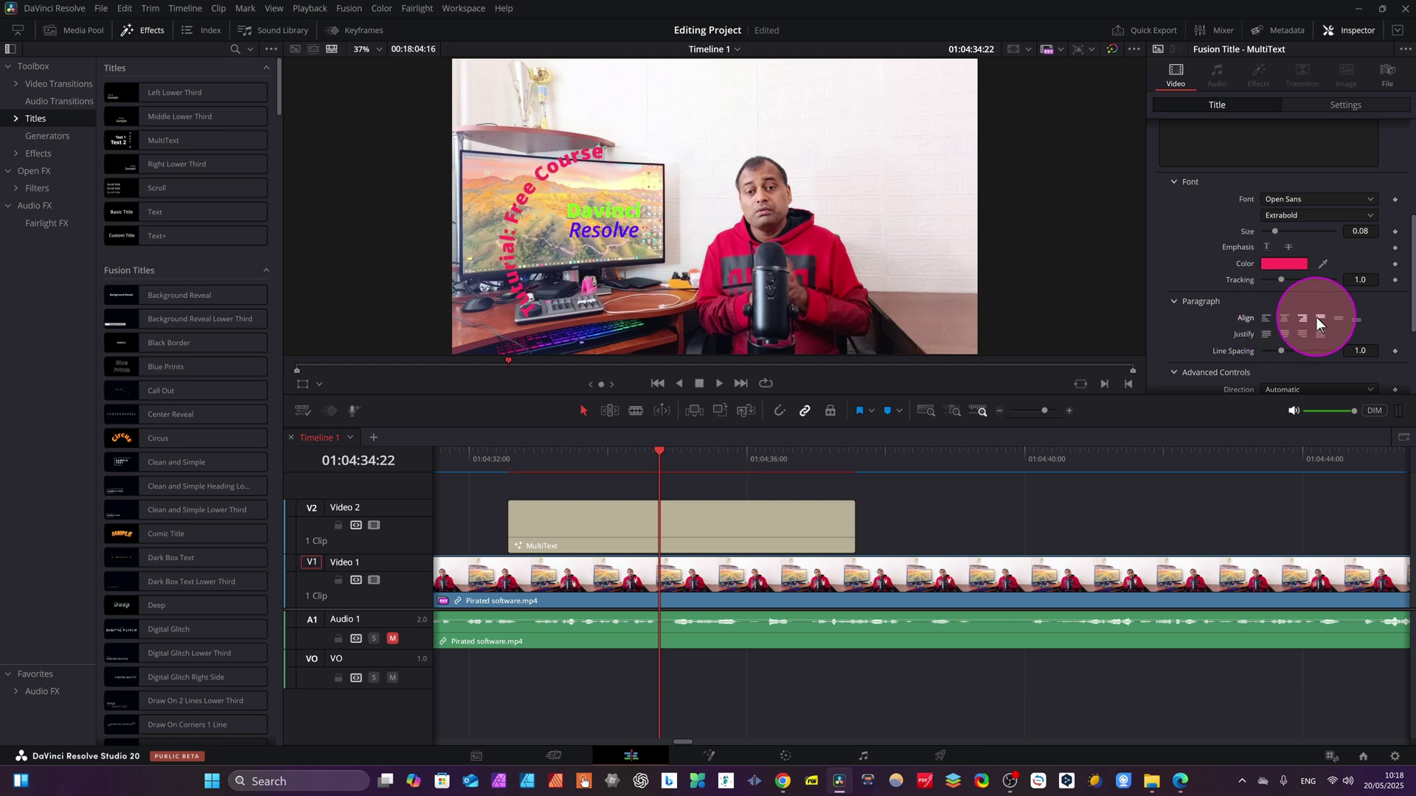
click(1339, 319)
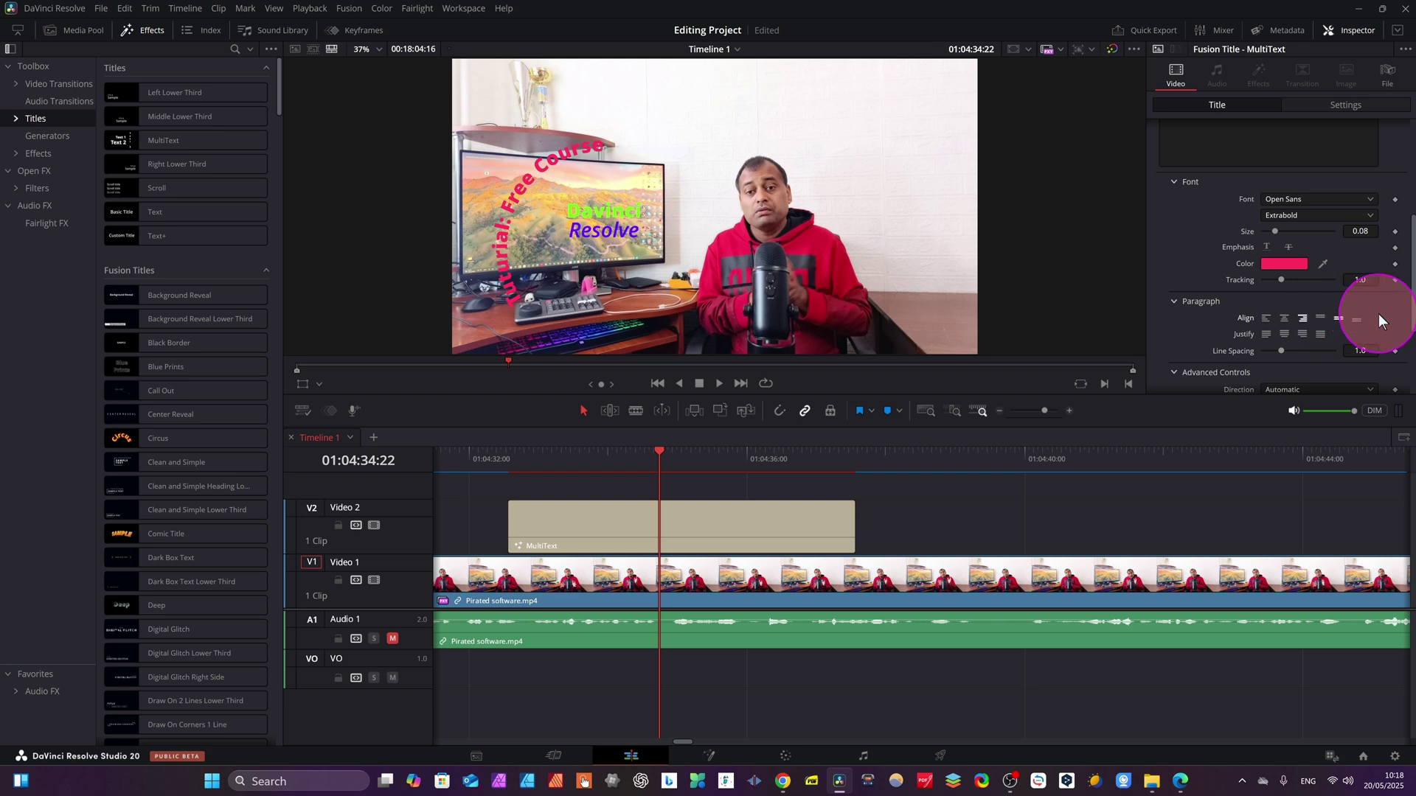
click(1356, 319)
- Try the justify options on the circular text, compare right alignment, and set its horizontal alignment to center
click(1266, 334)
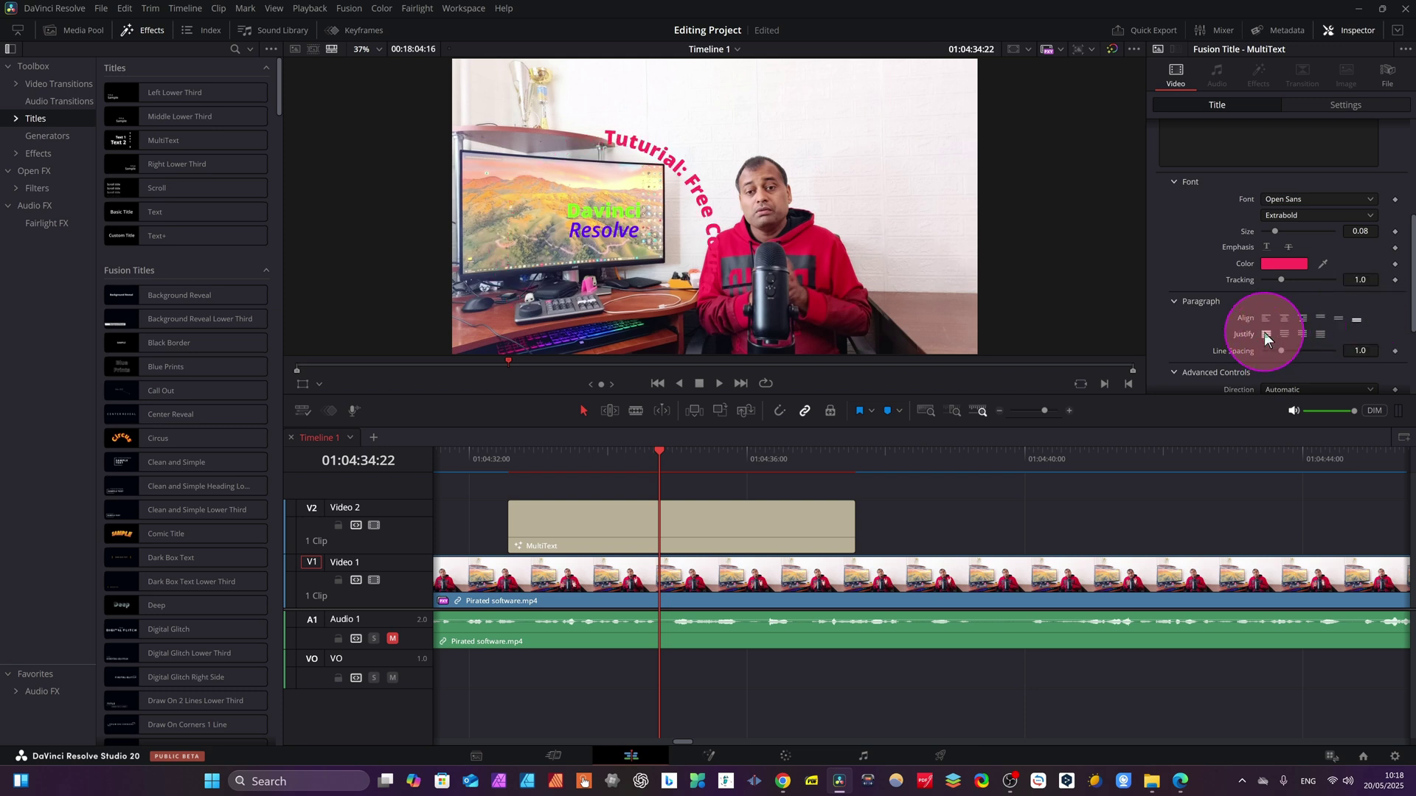
click(1283, 336)
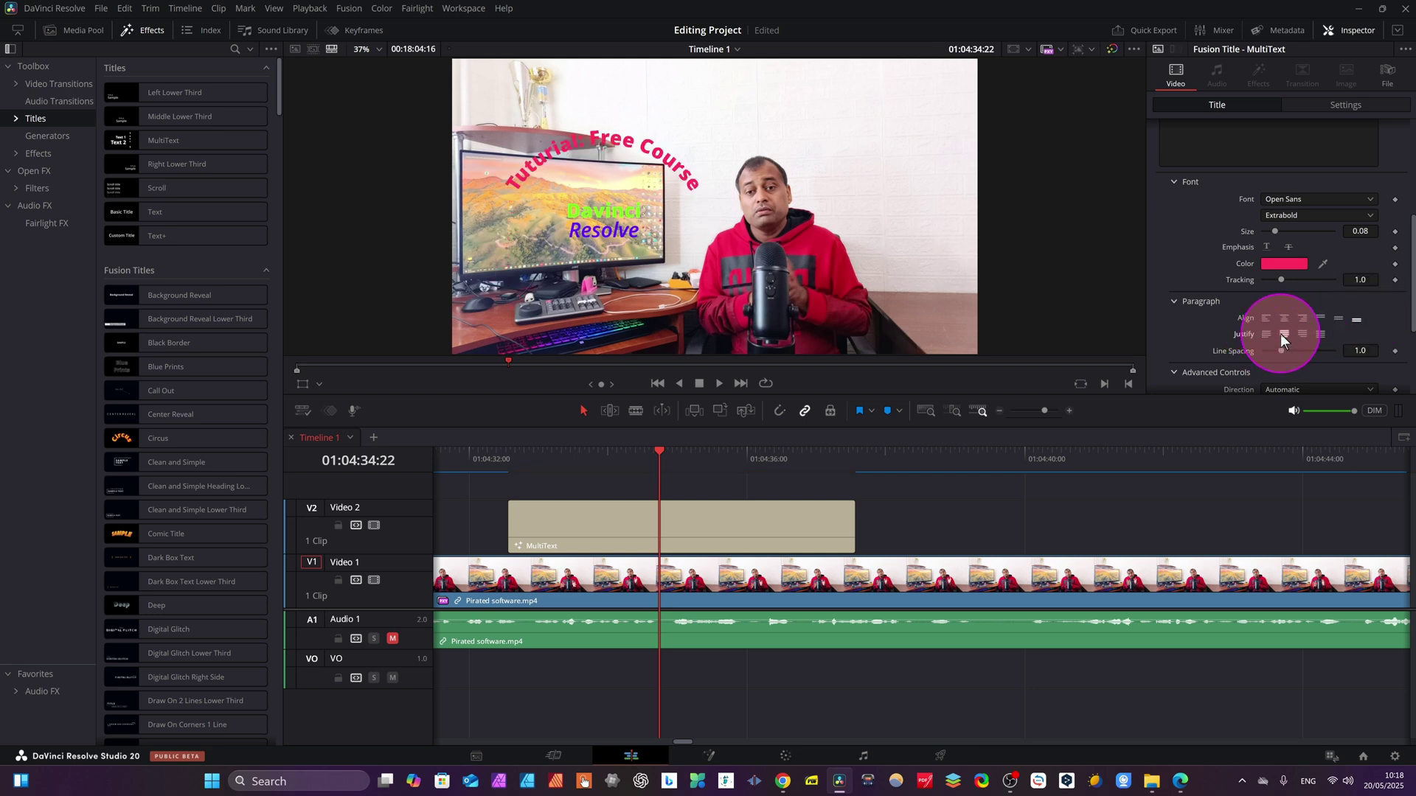
click(1298, 334)
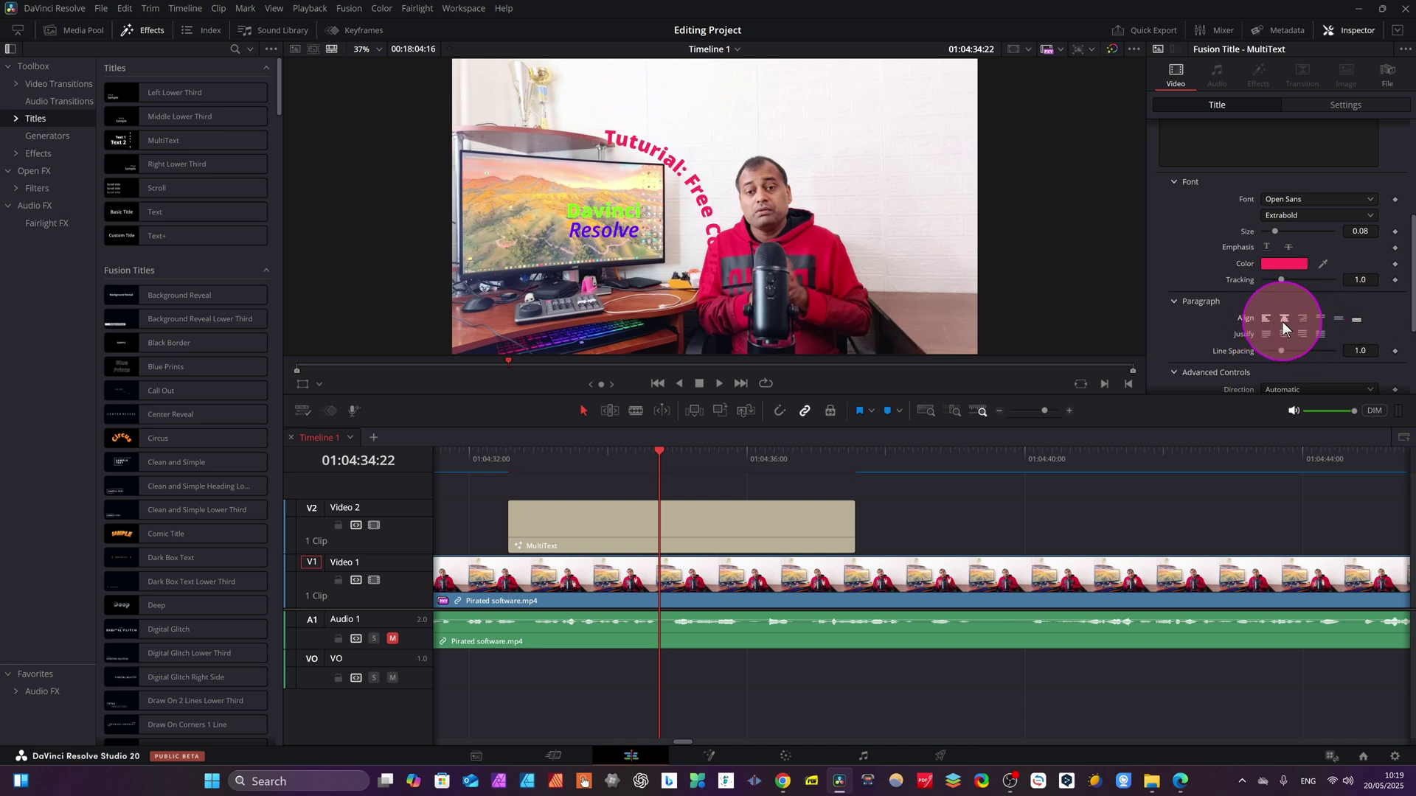
click(1283, 323)
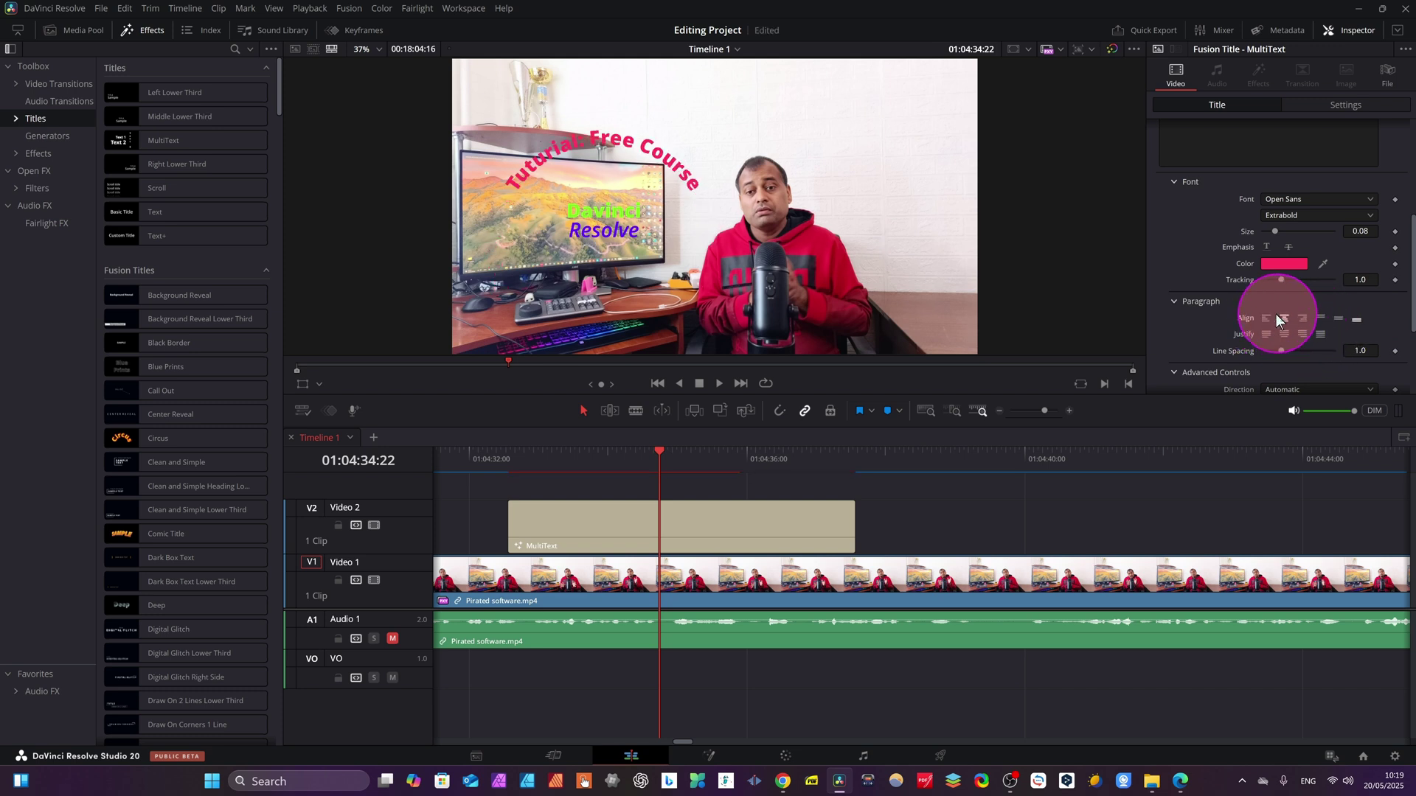
click(1298, 319)
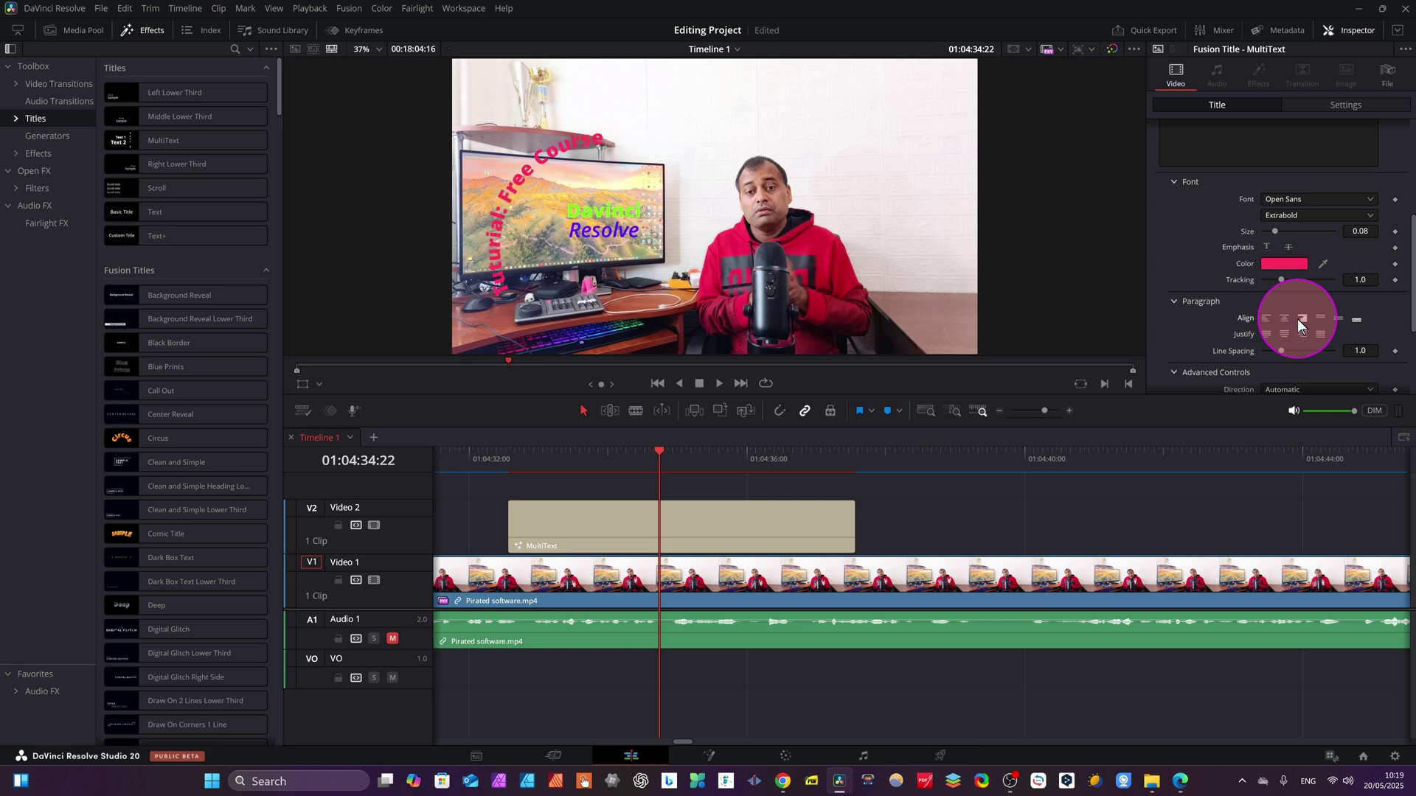
click(1284, 320)
- Try the Horizontal, Vertical, Reversed Horizontal and Reversed Vertical directions on the circular text, and return its direction to Automatic
scroll(1283, 321, down, 2)
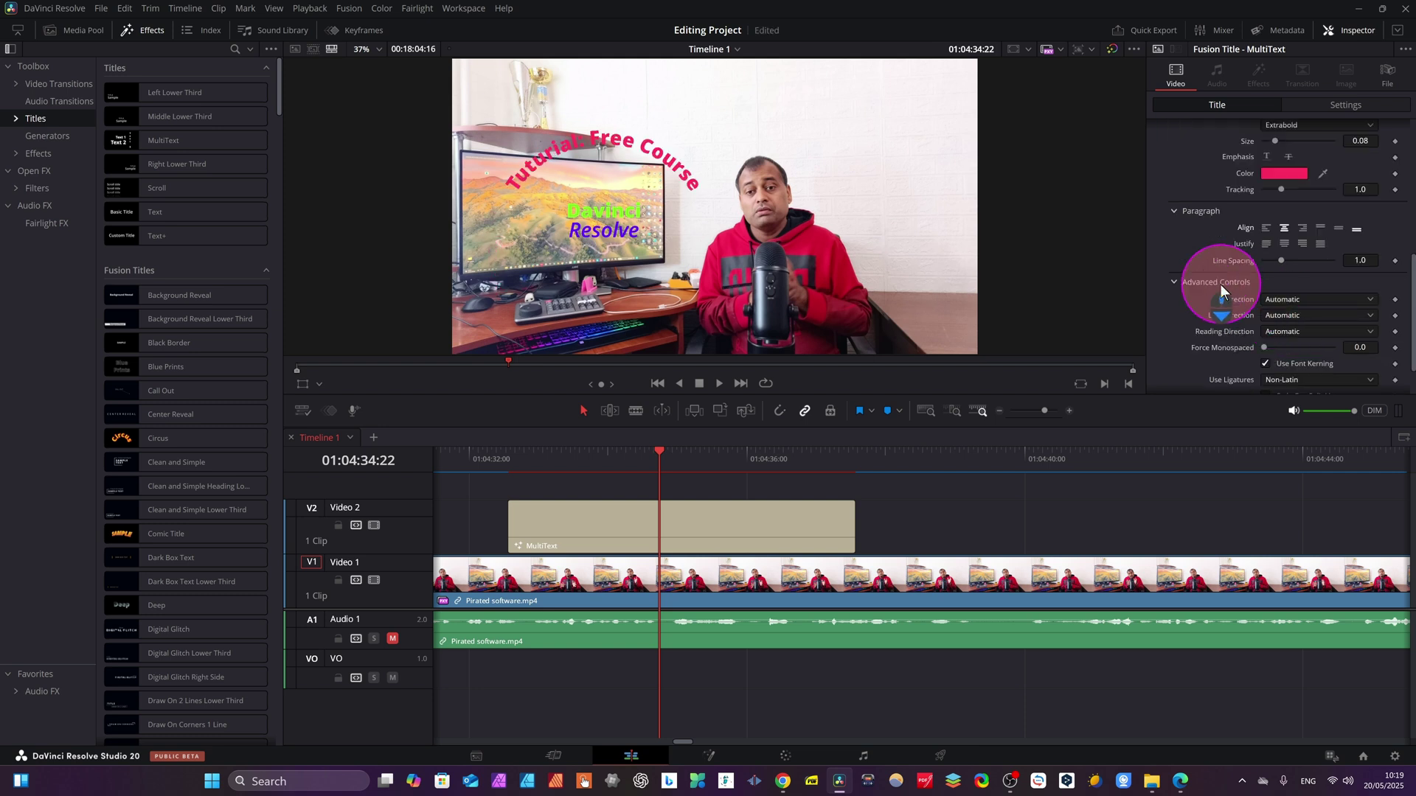
click(1364, 299)
click(1296, 330)
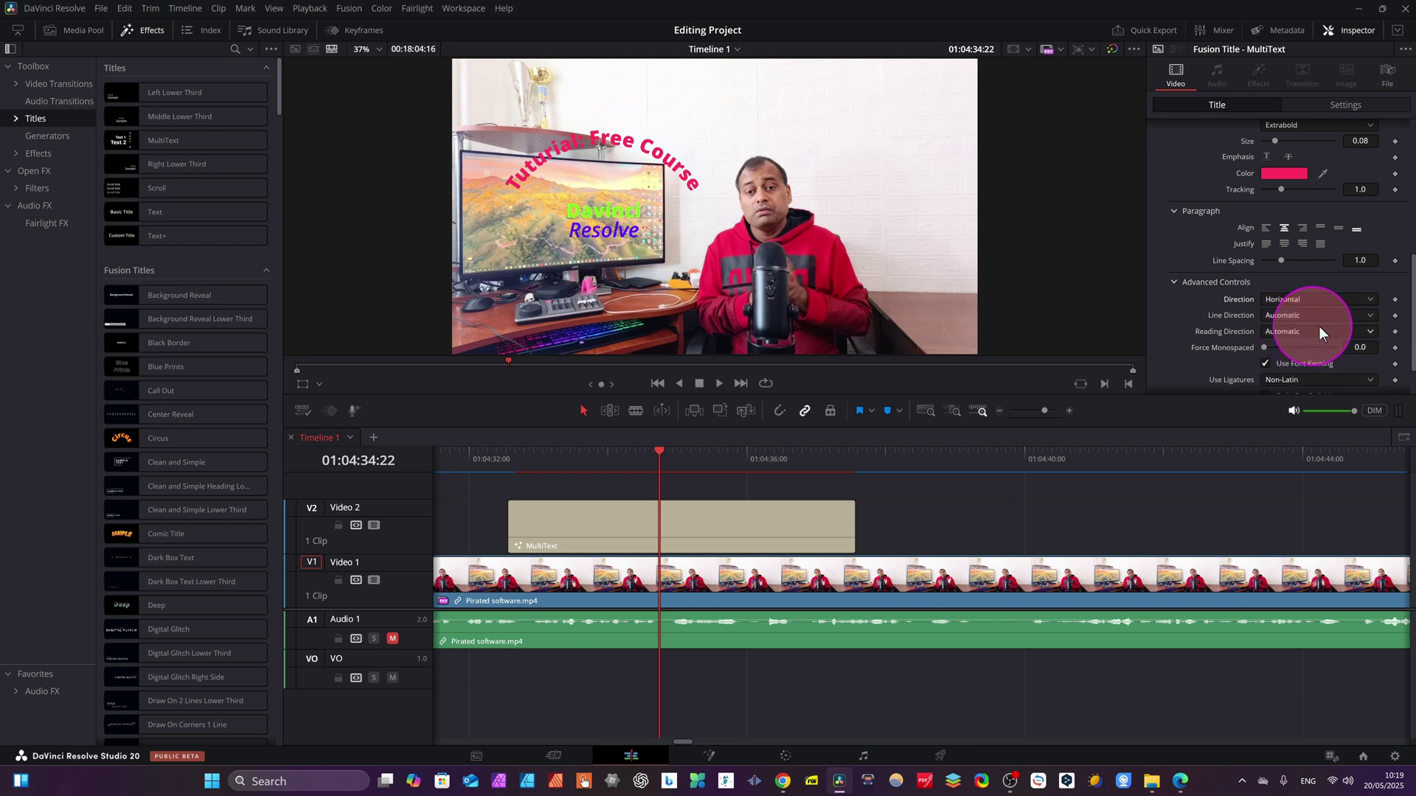
click(1373, 300)
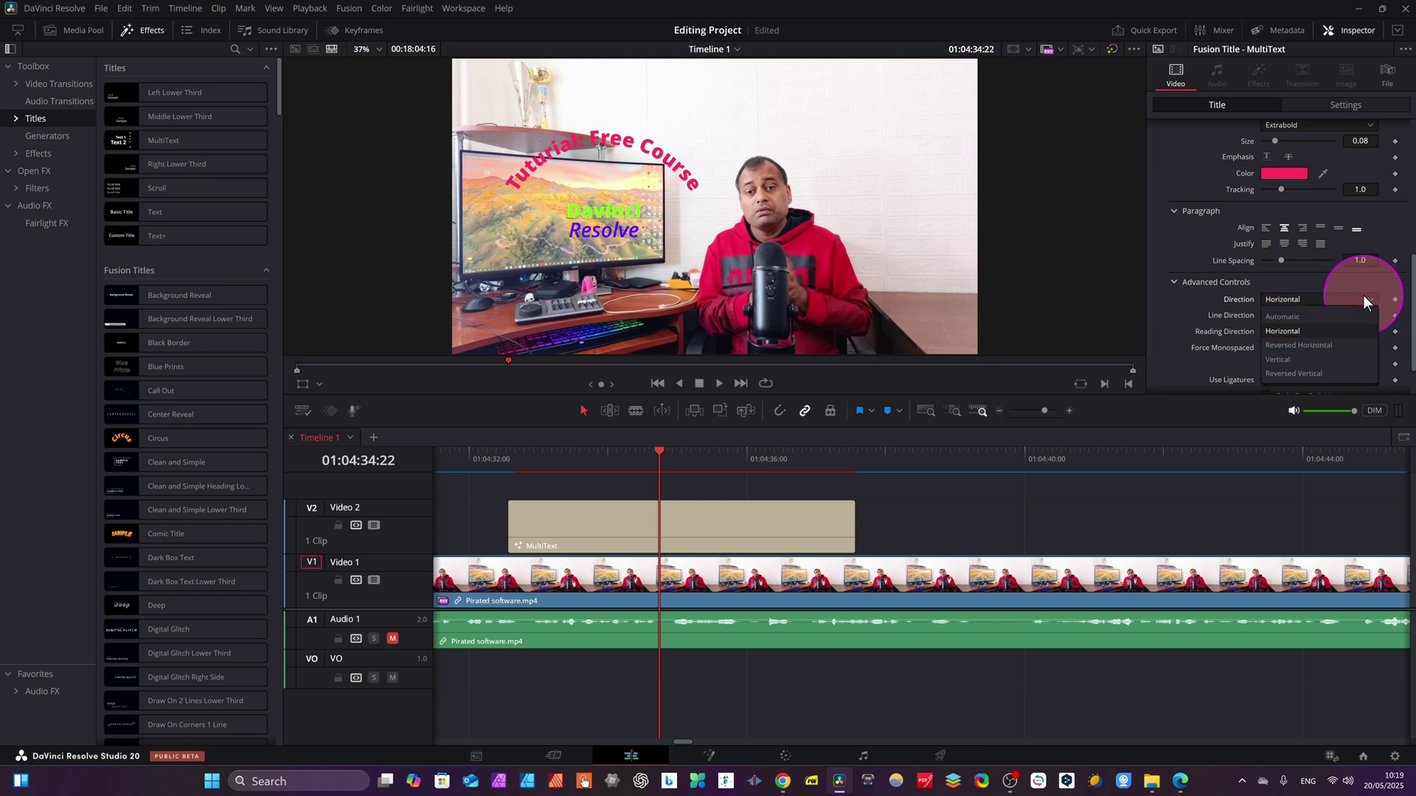
click(1286, 356)
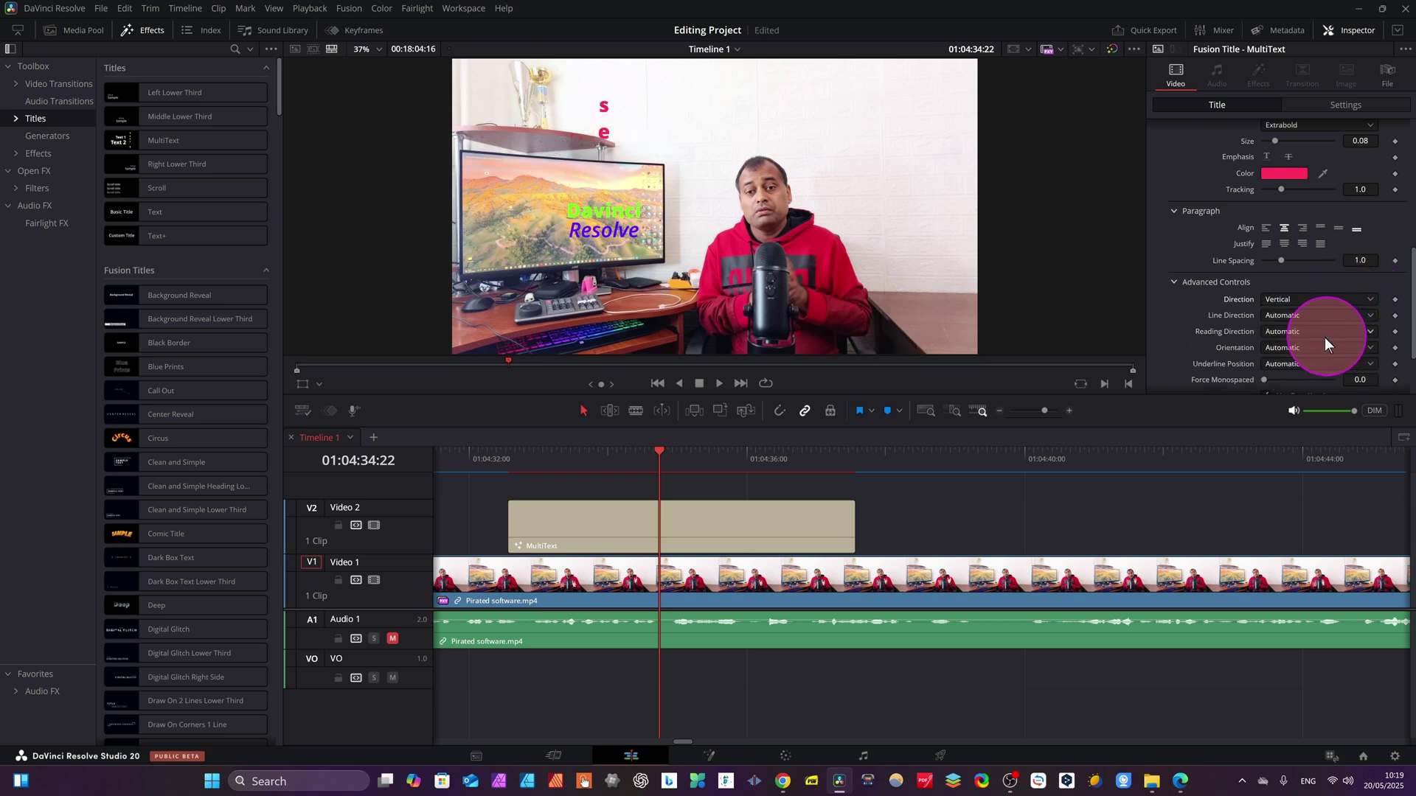
click(1372, 322)
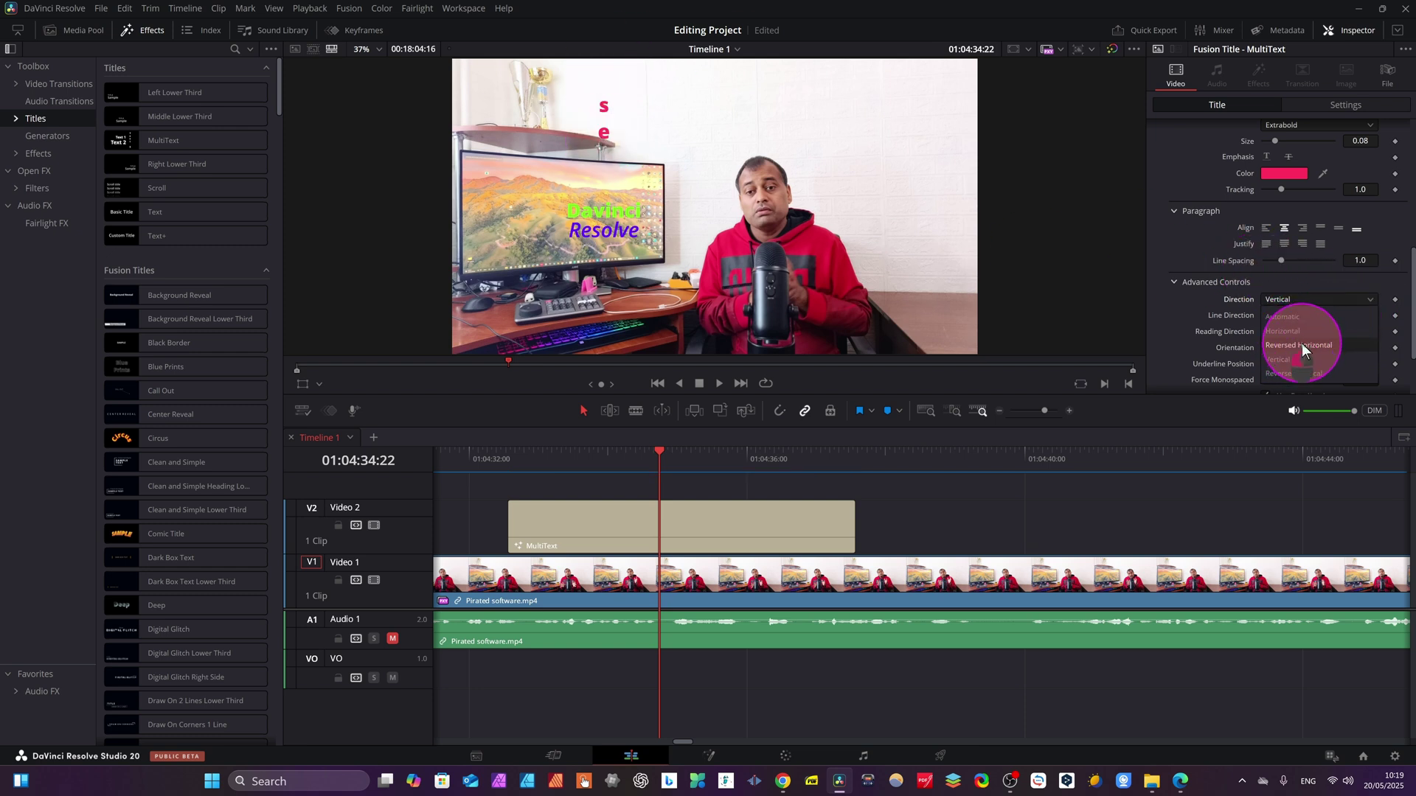
click(1298, 346)
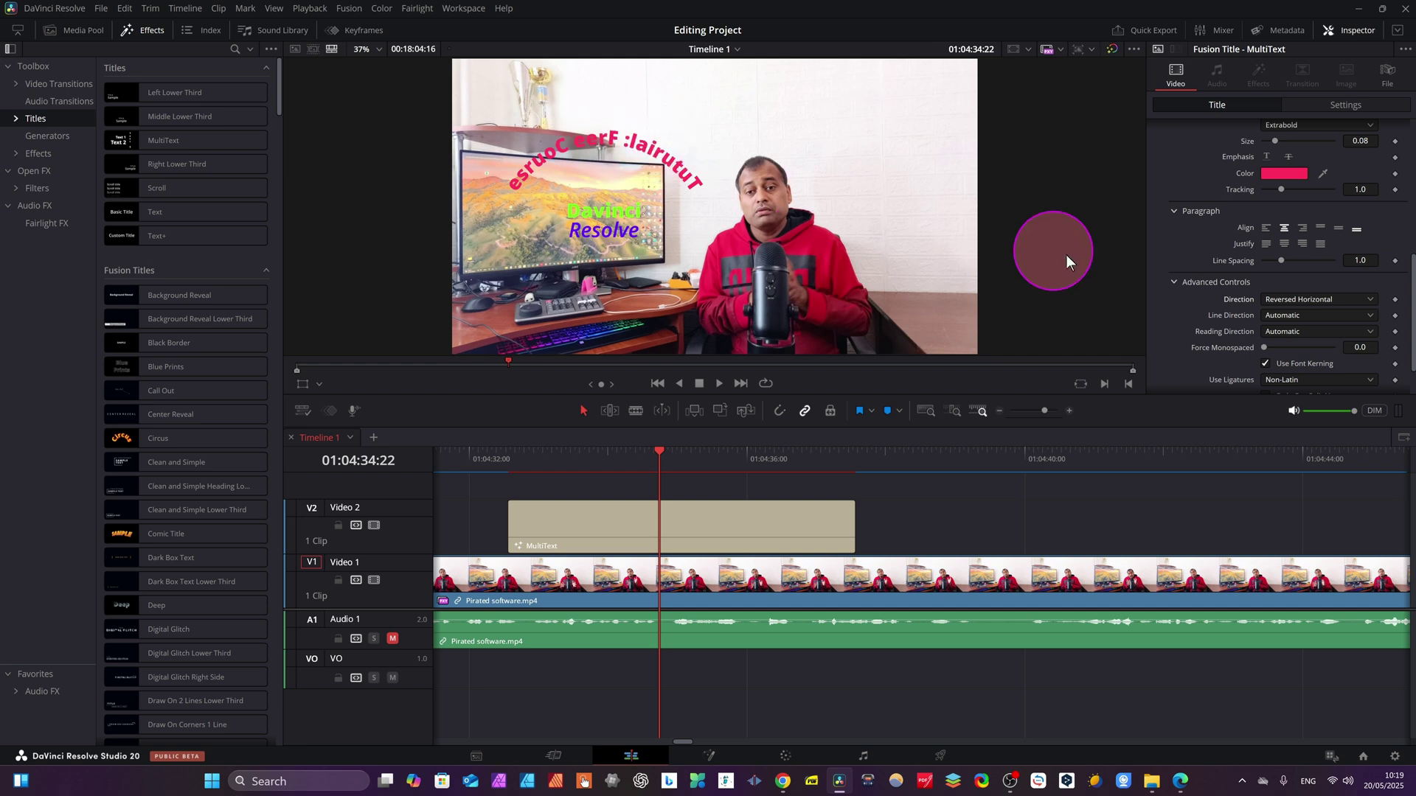
click(1360, 301)
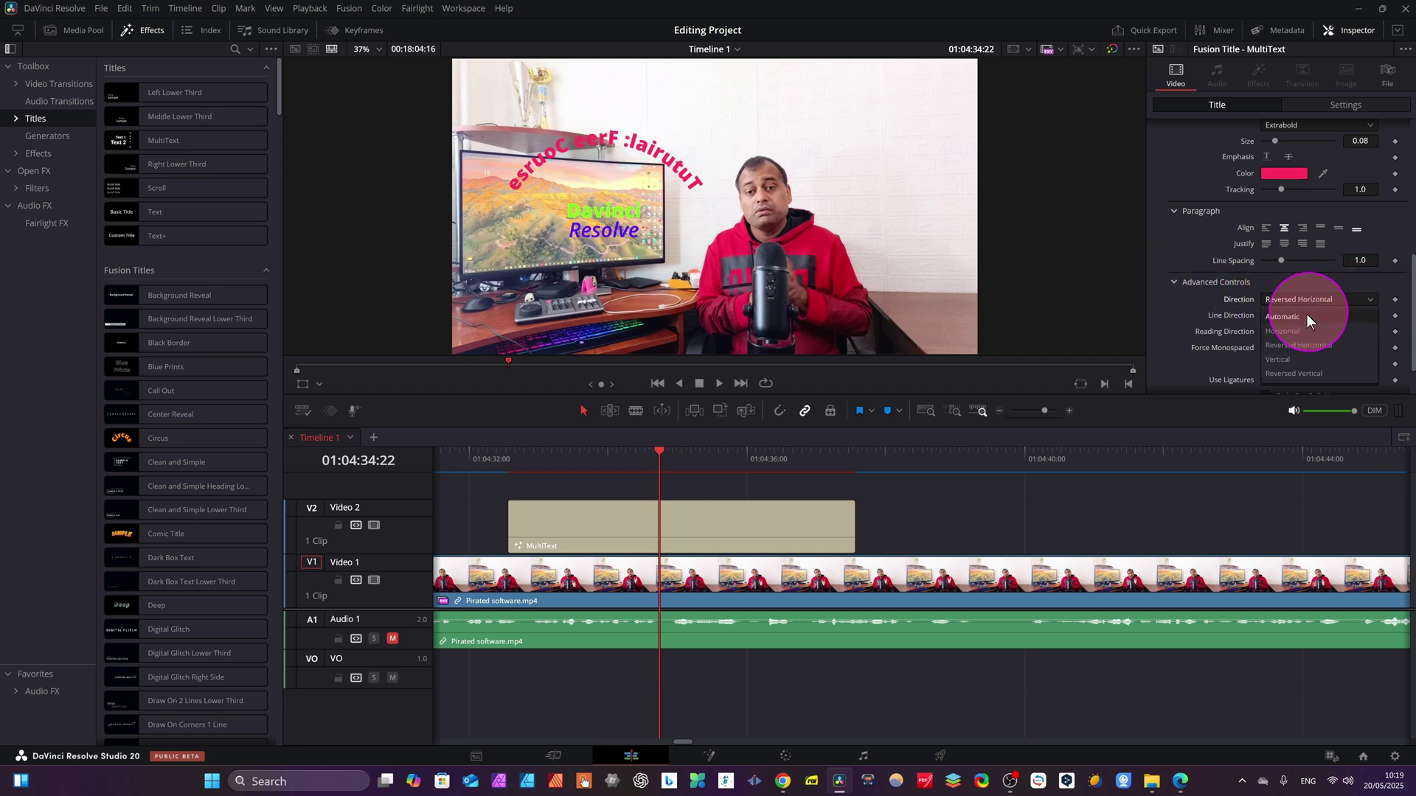
click(1294, 375)
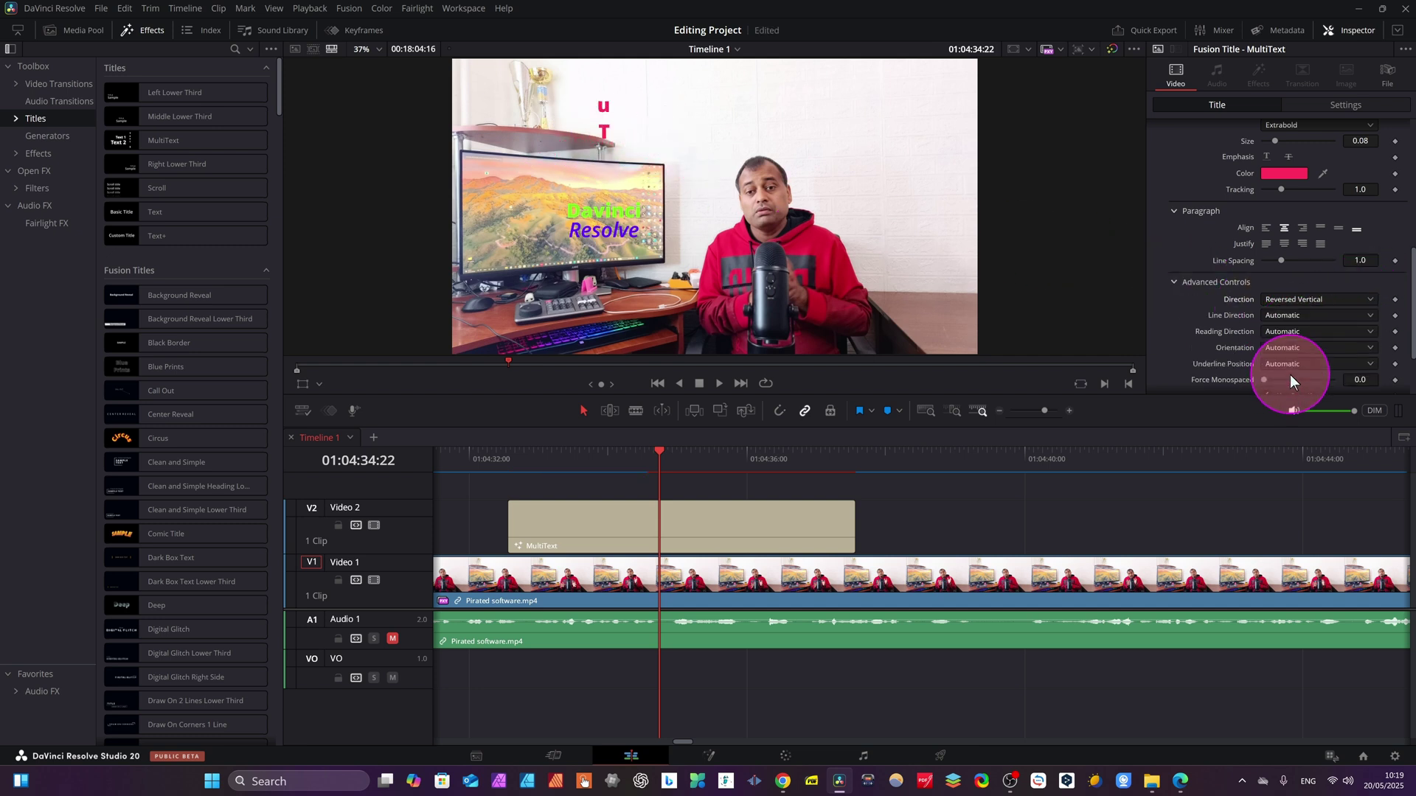
click(1360, 300)
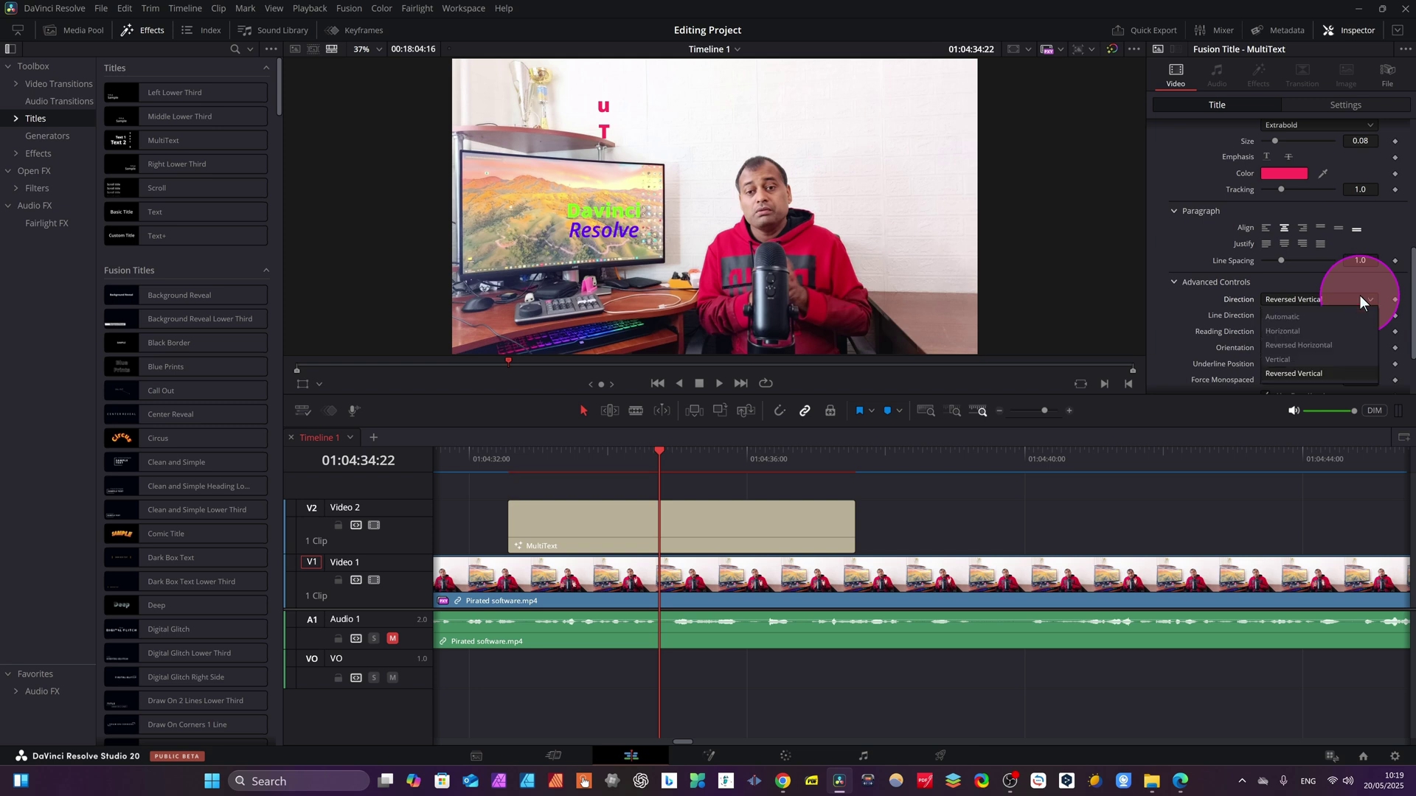
click(1289, 317)
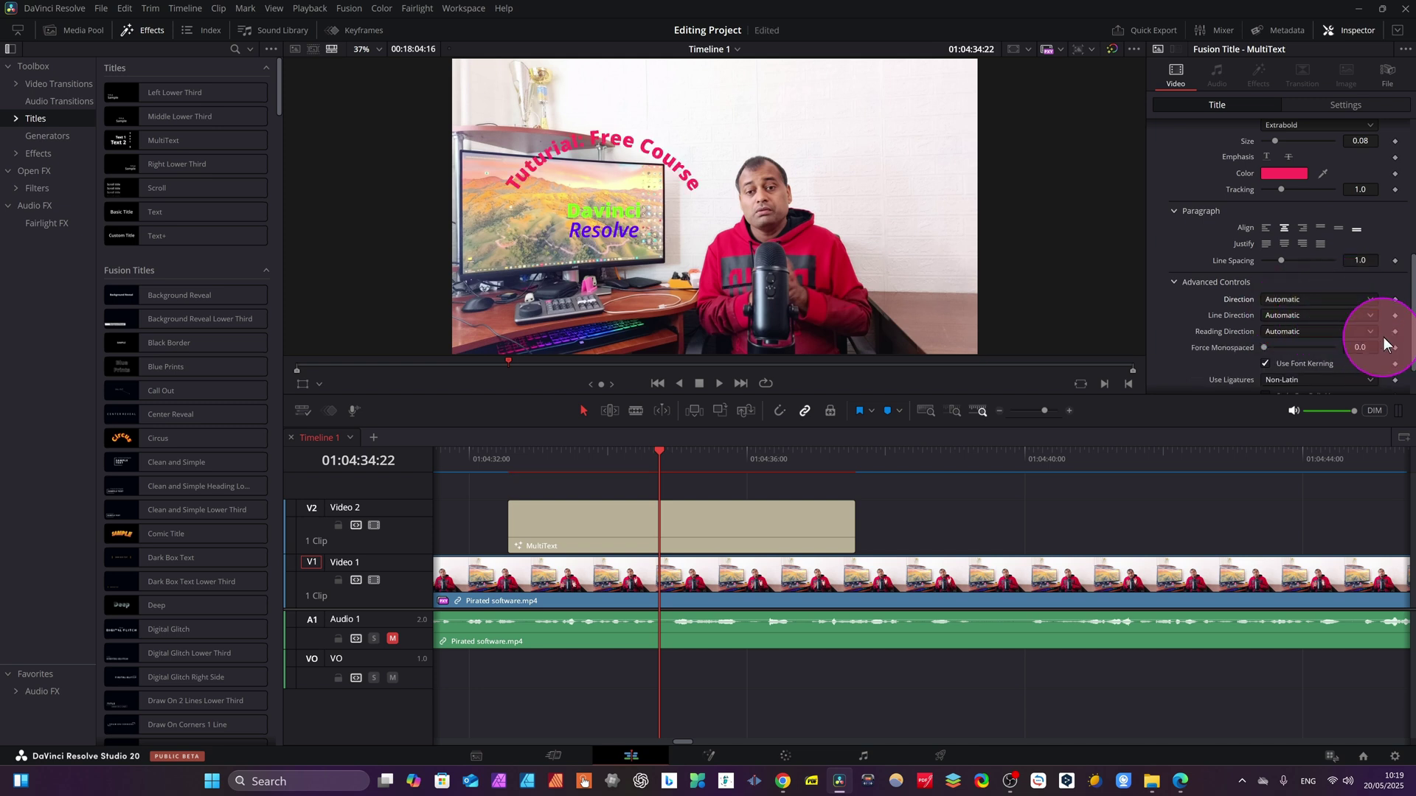
- Try the Left to Right and Right to Left reading directions on the circular text, and return its reading direction to Automatic
click(1360, 332)
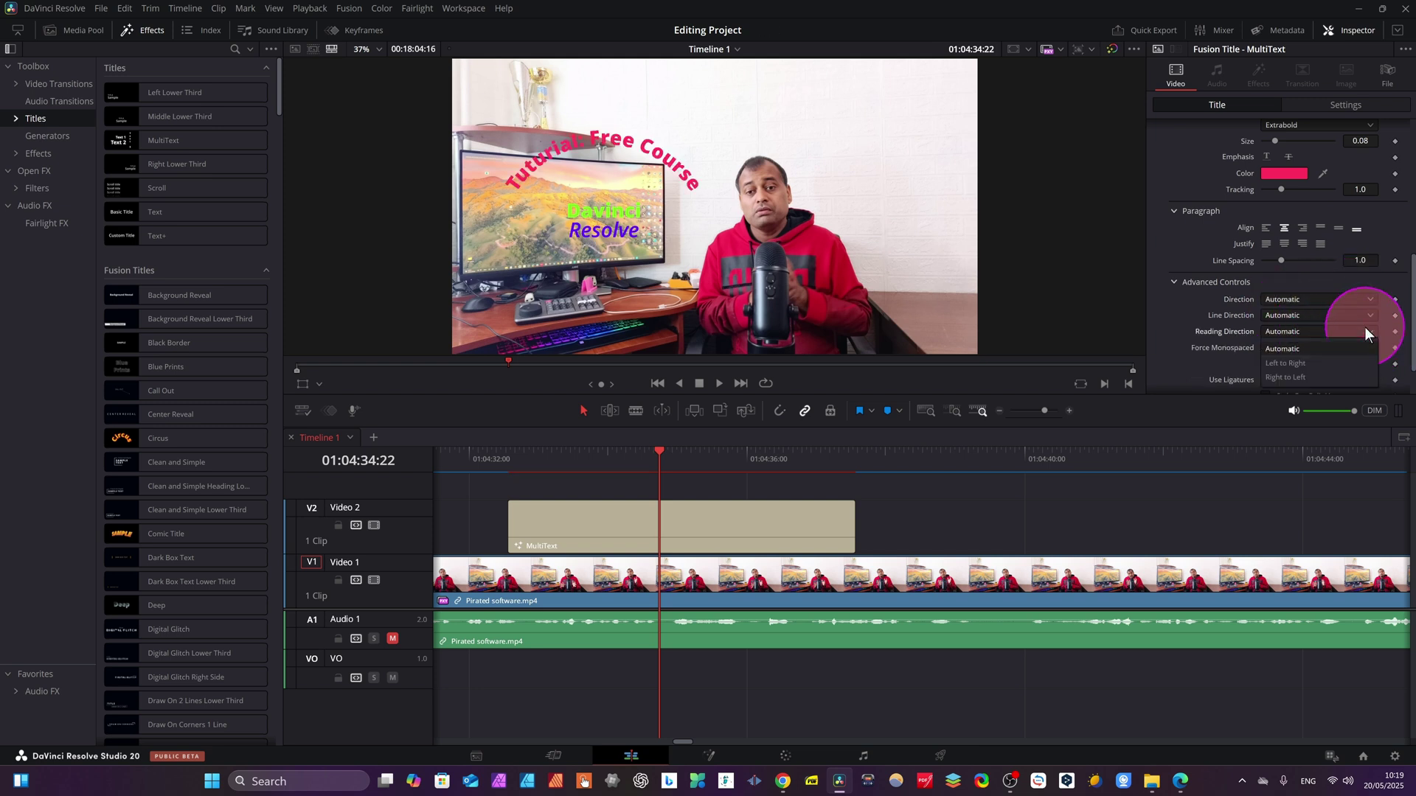
click(1297, 364)
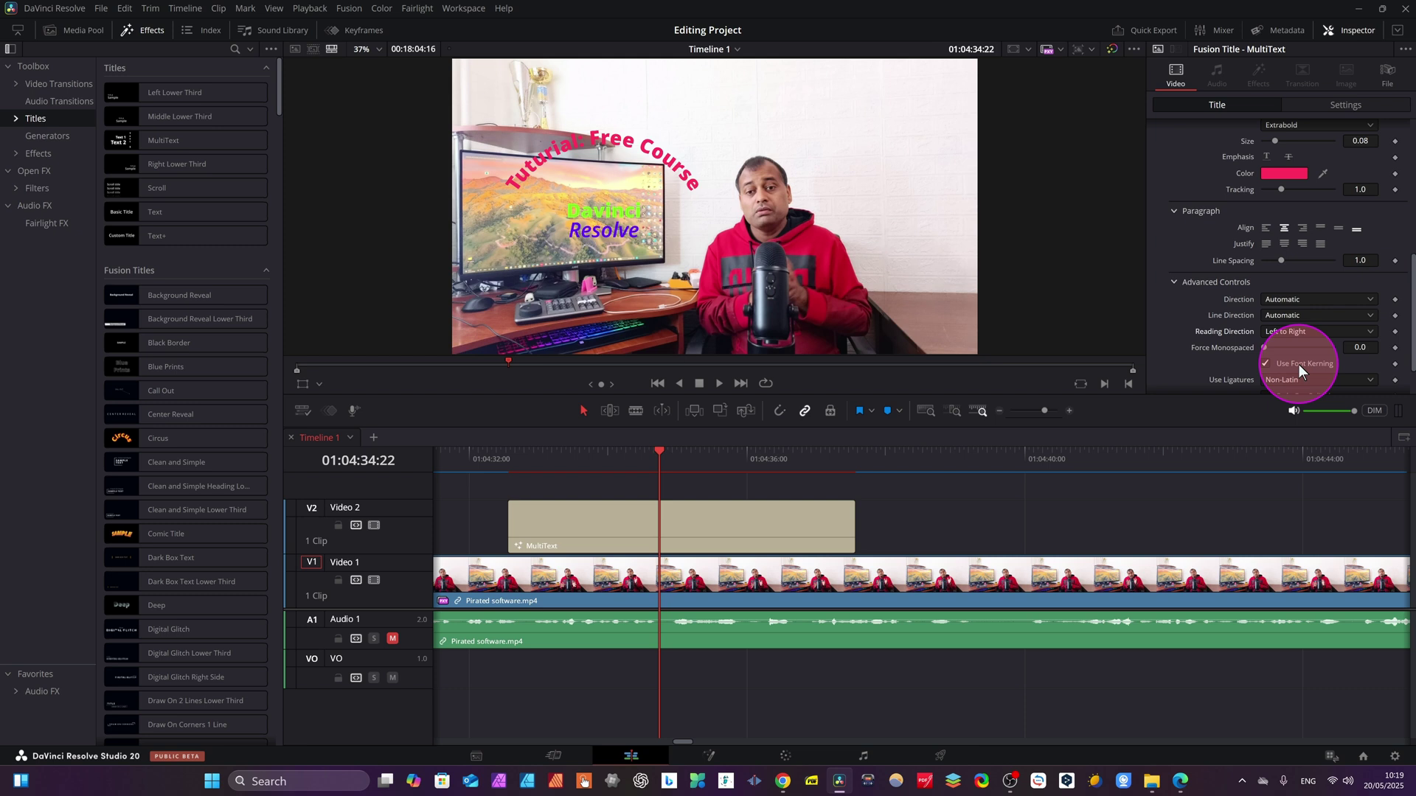
click(1354, 331)
click(1290, 368)
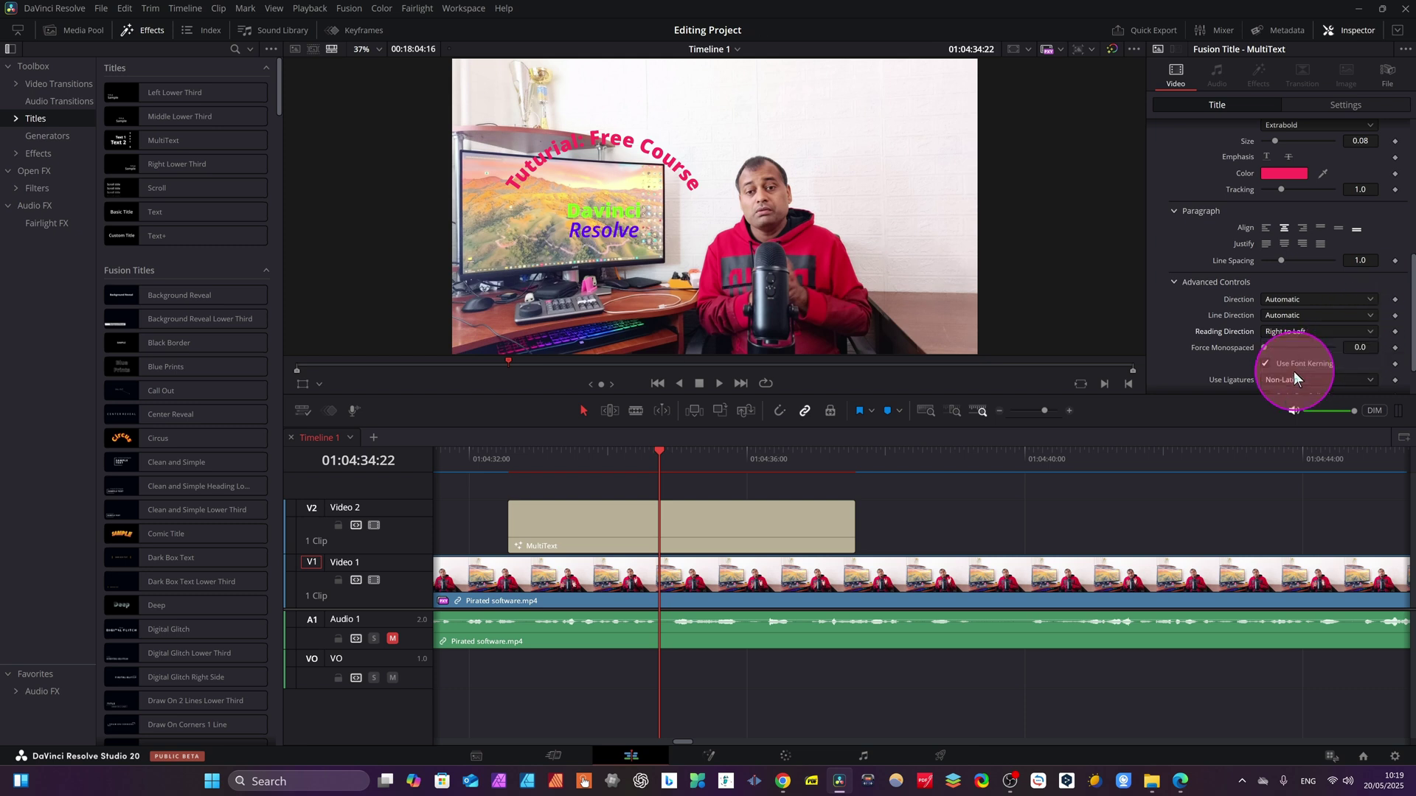
scroll(1375, 299, down, 1)
click(1362, 278)
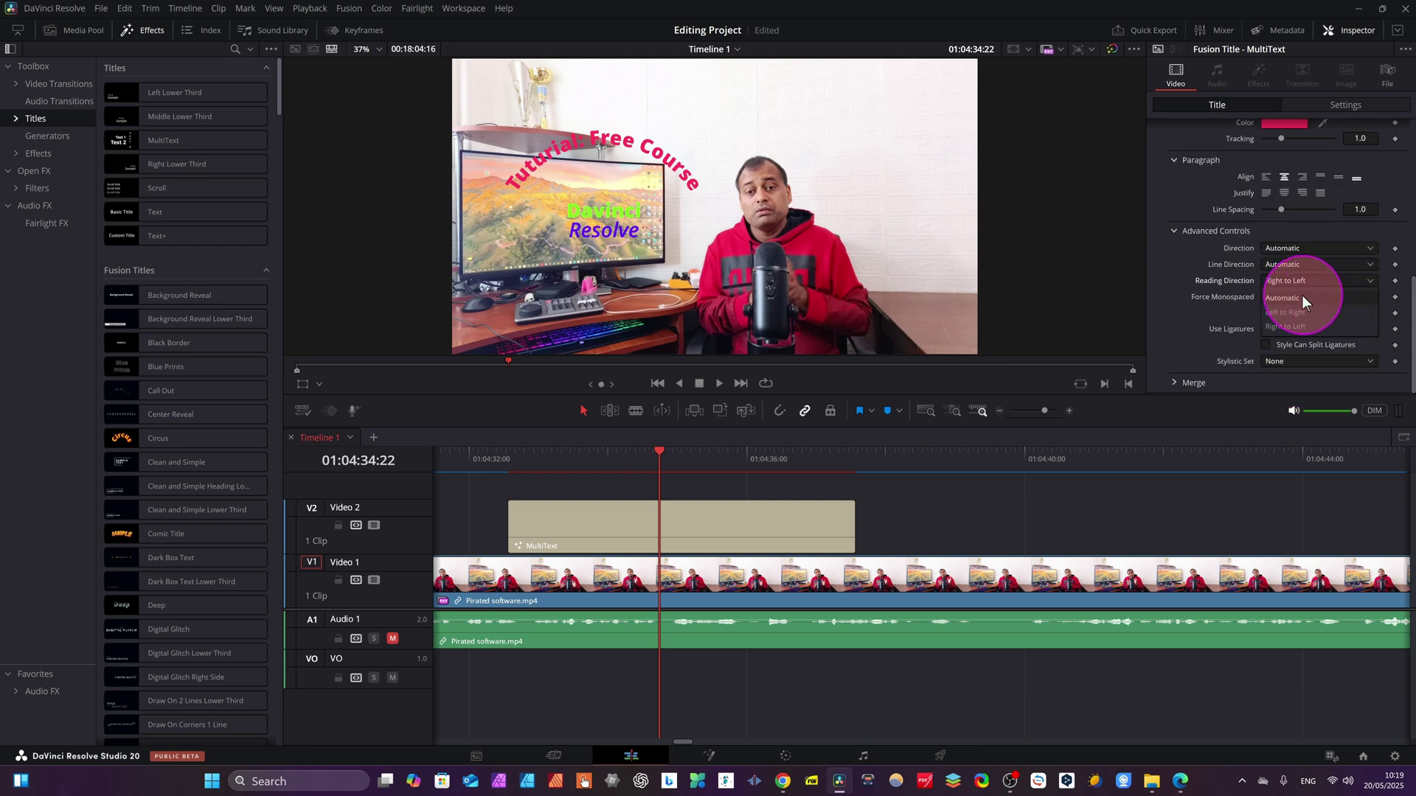
click(1302, 298)
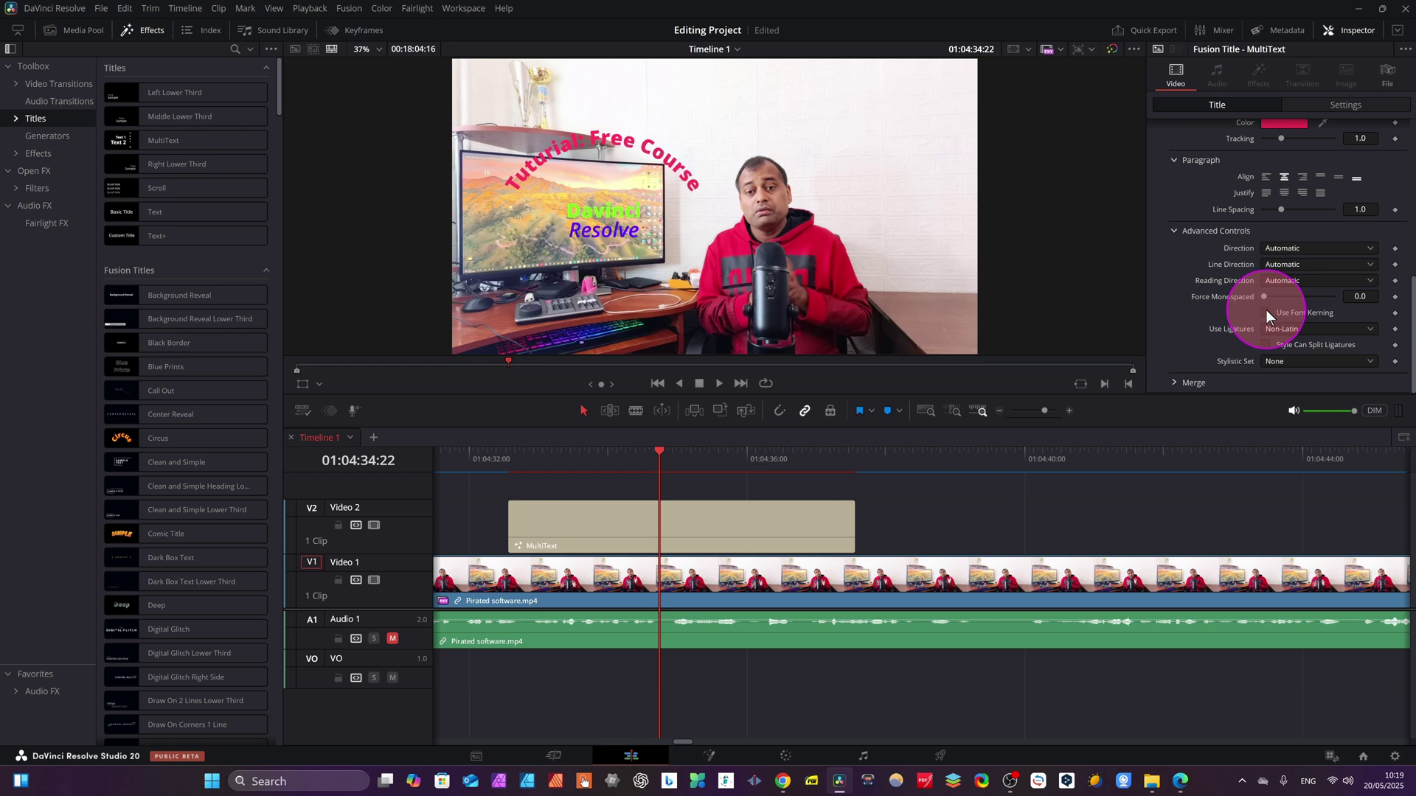
- Check the ligature options of the circular text and expand its Merge settings
click(1287, 329)
click(1284, 332)
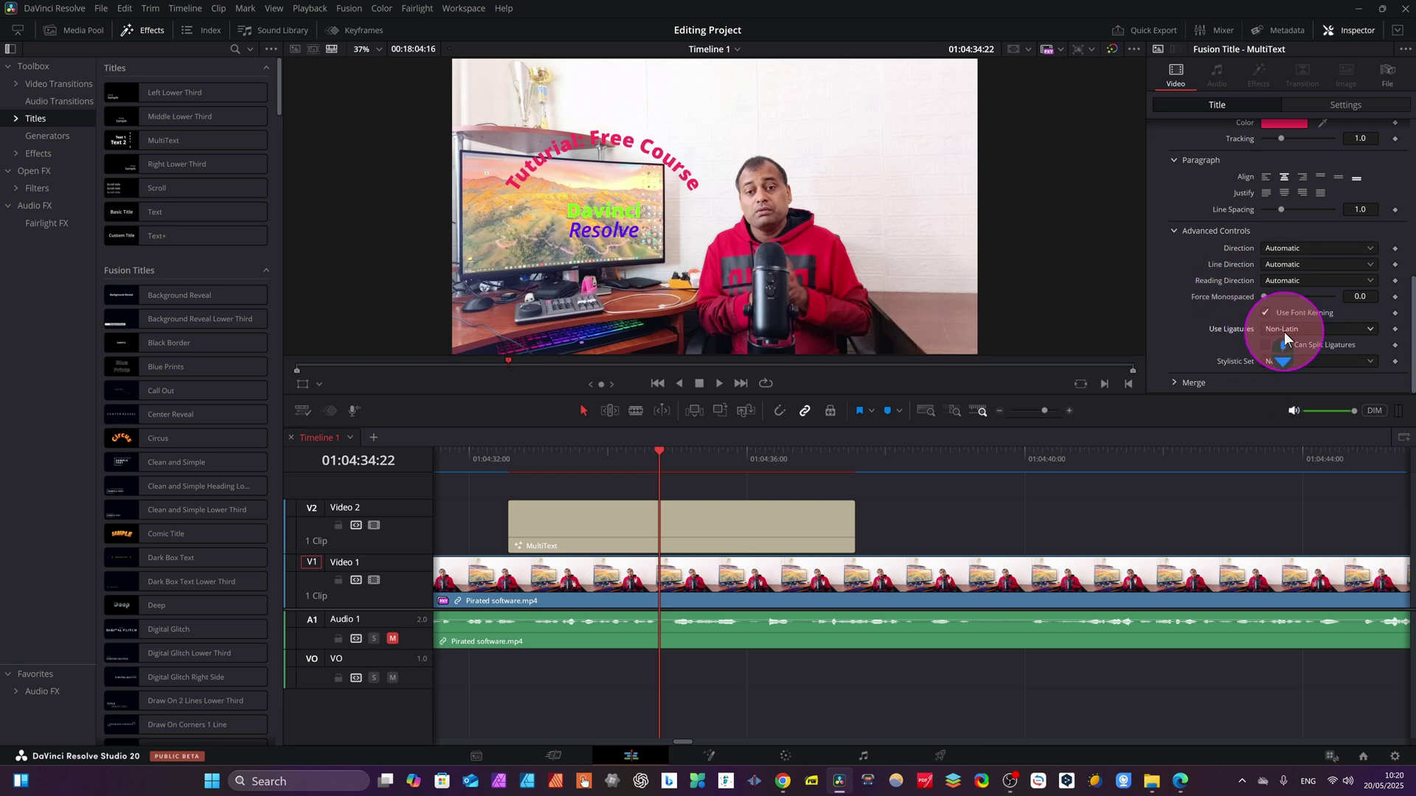
click(1171, 381)
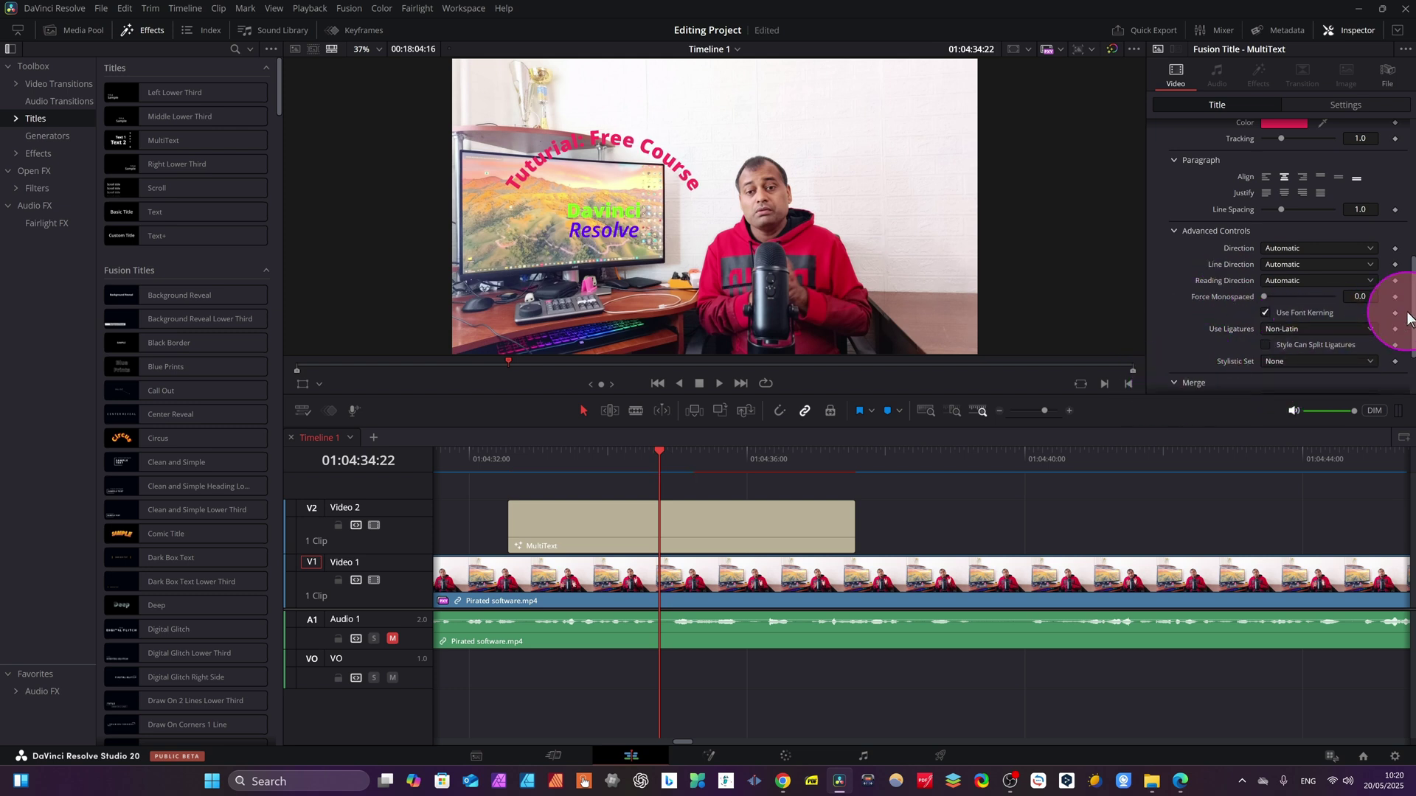
scroll(1342, 332, down, 2)
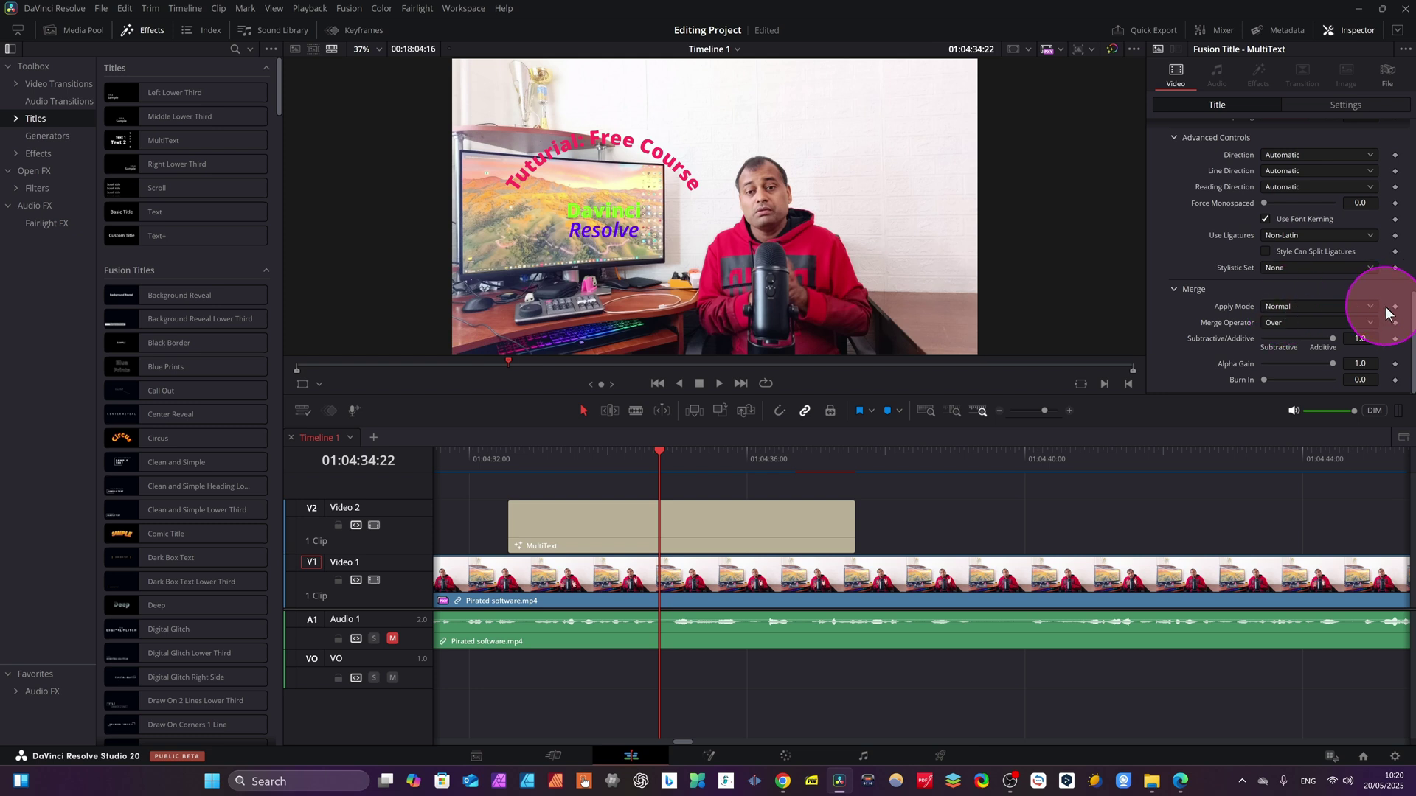
- Try the Screen, Darken and Color Burn apply modes on the circular text
click(1371, 306)
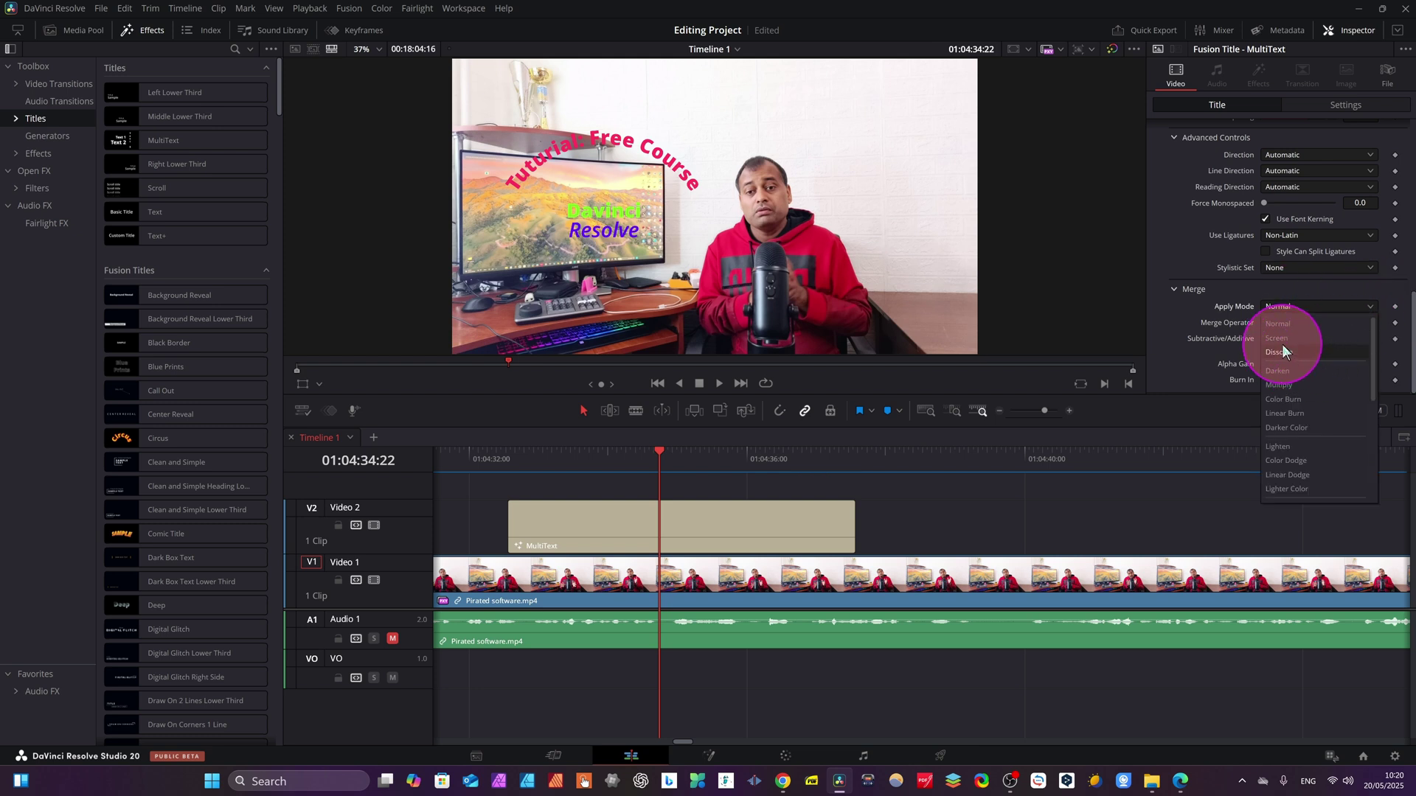
click(1281, 337)
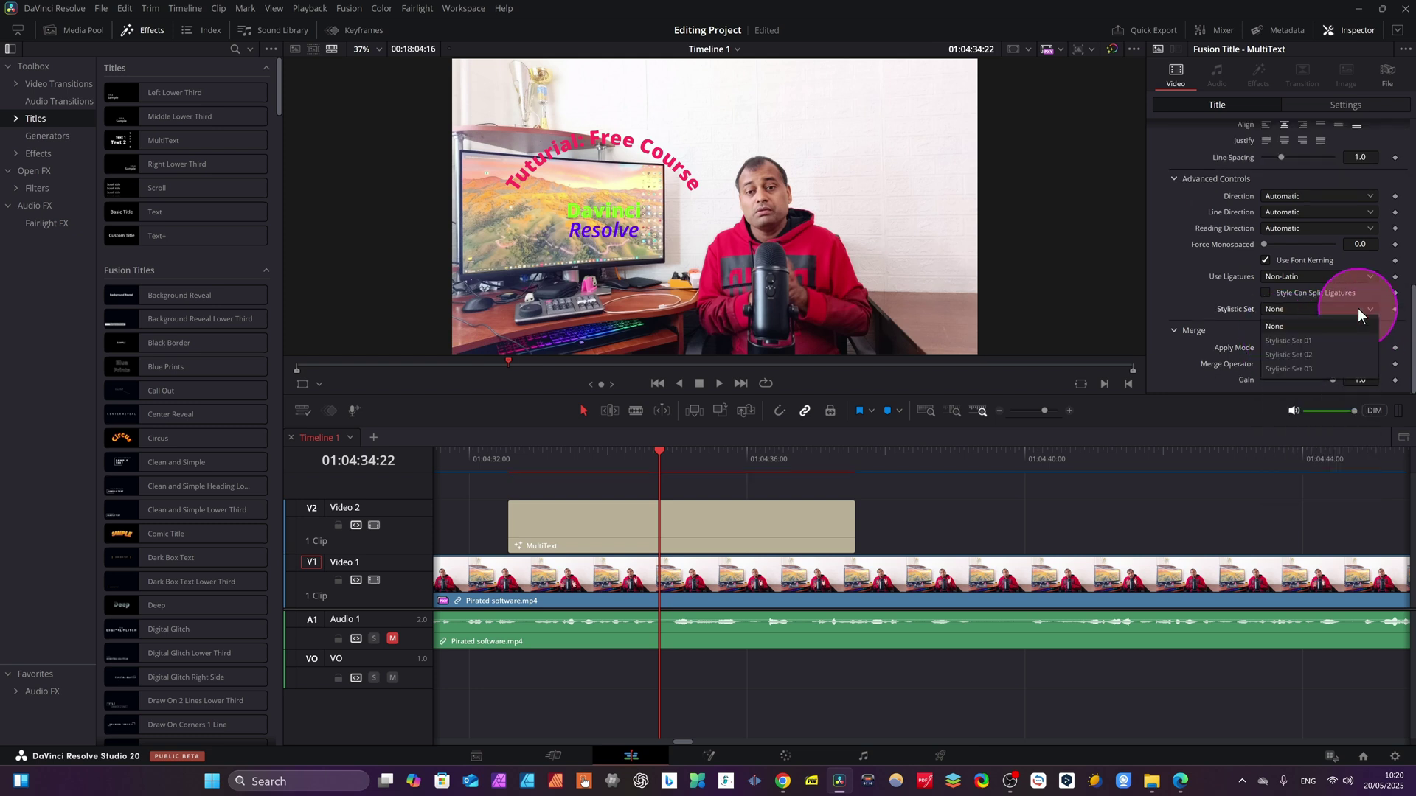
click(1366, 347)
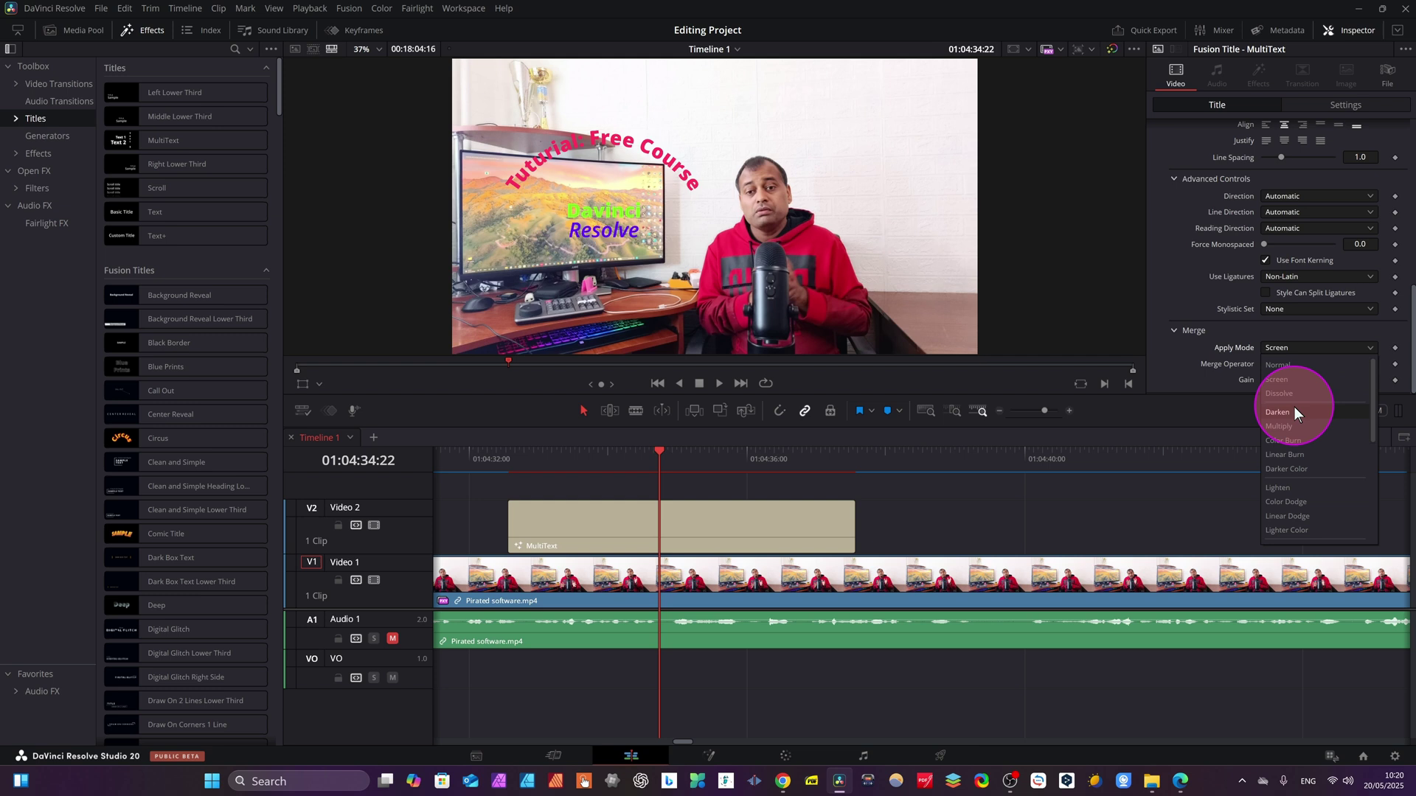
click(1292, 410)
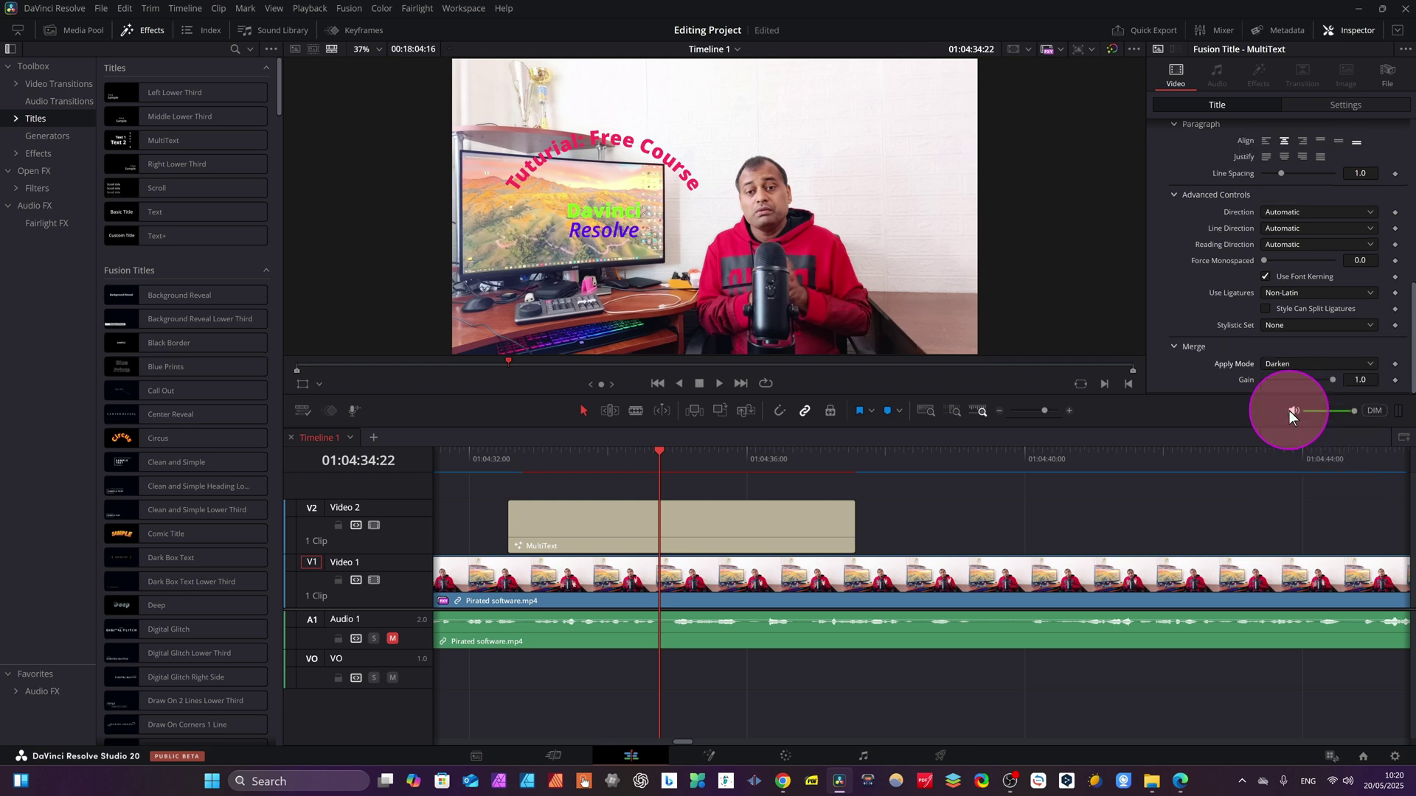
click(1359, 364)
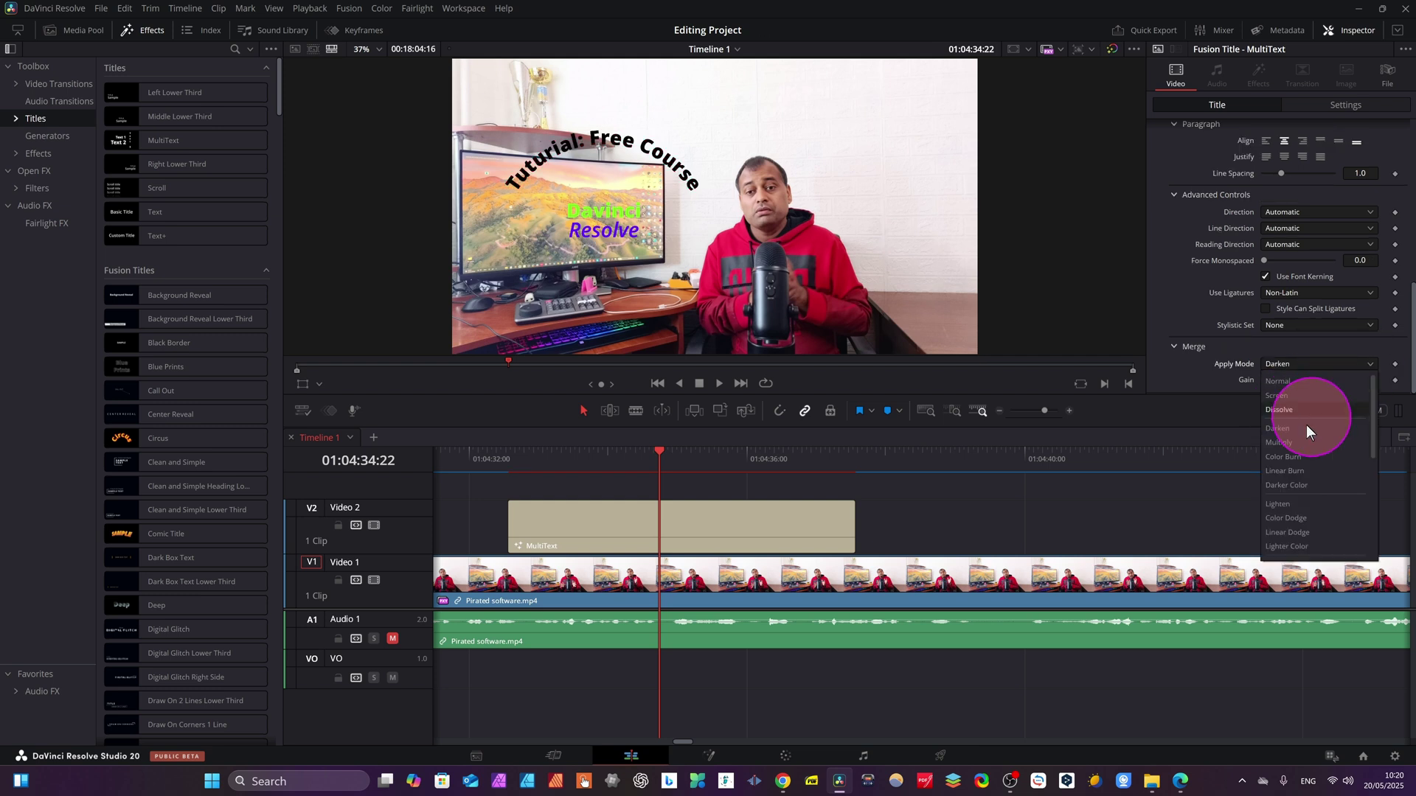
click(1286, 454)
- Try the Soft Light, Linear Light and Geometric apply modes on the circular text
click(1368, 364)
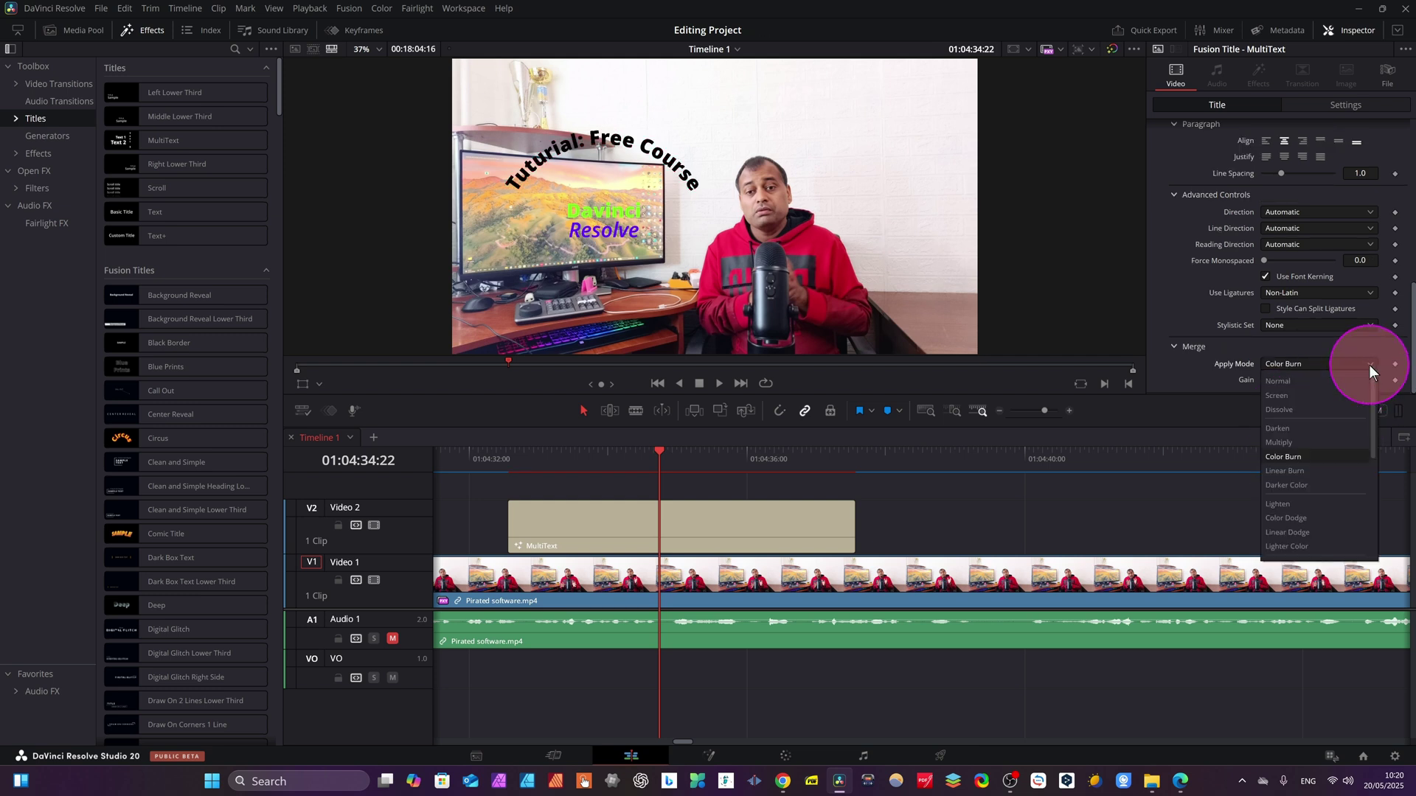
scroll(1280, 475, down, 2)
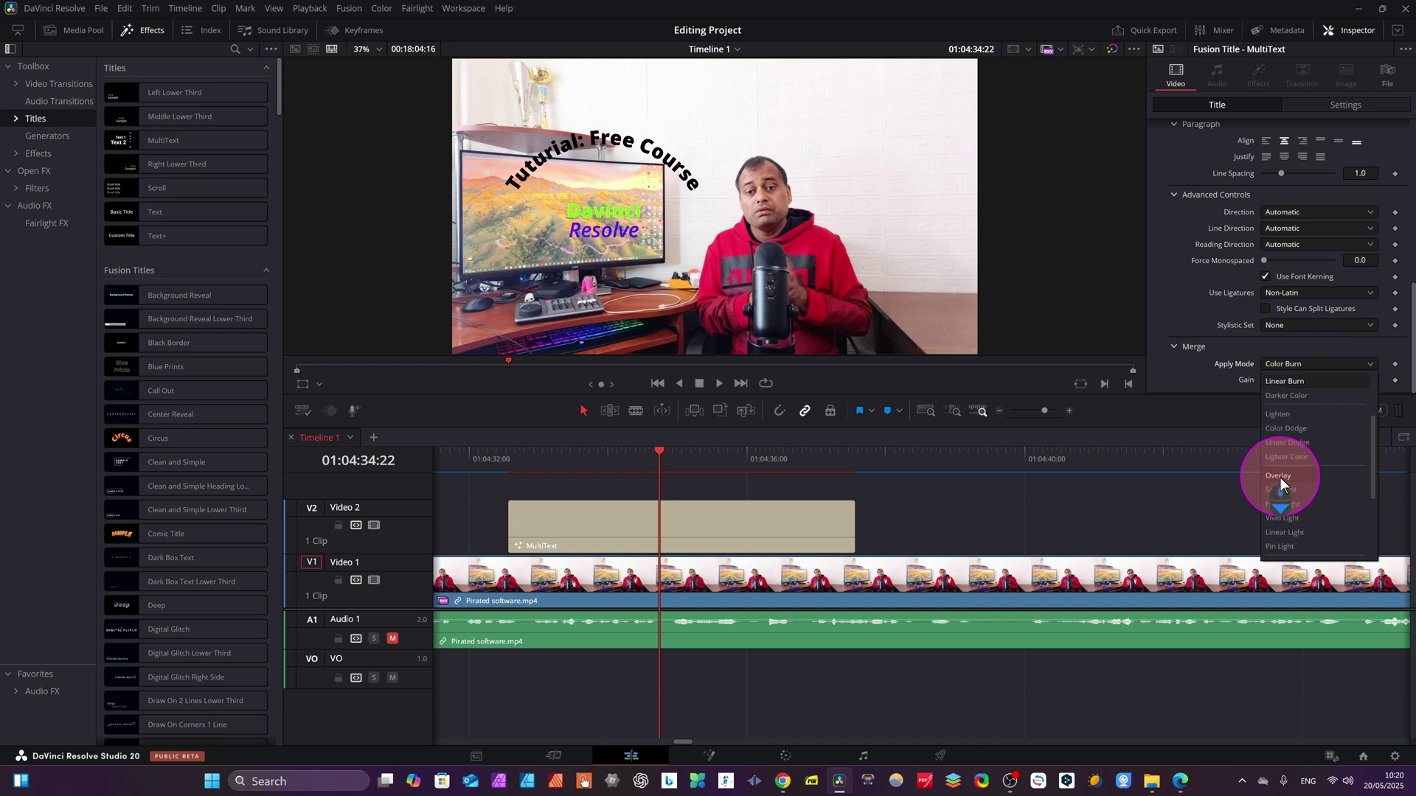
click(1280, 489)
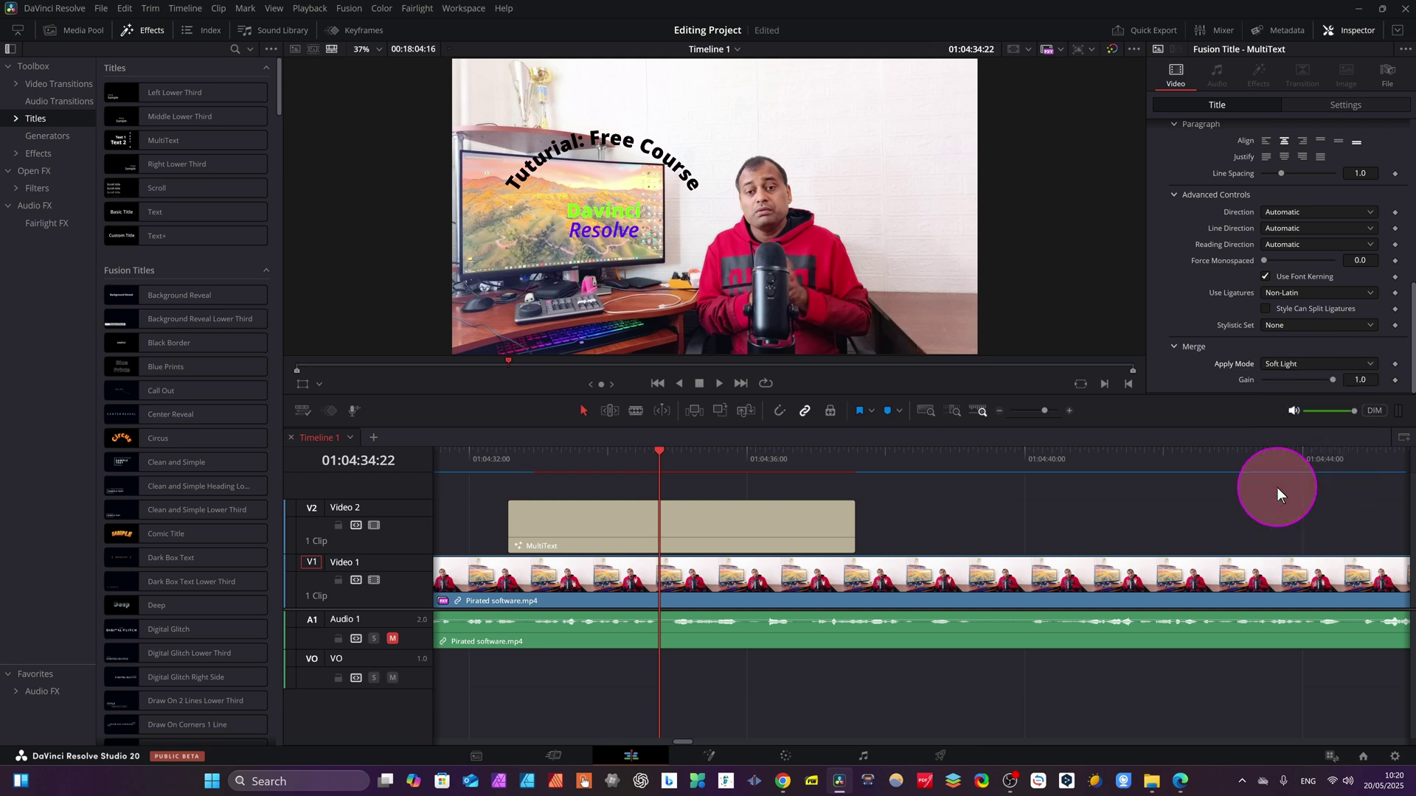
click(1373, 368)
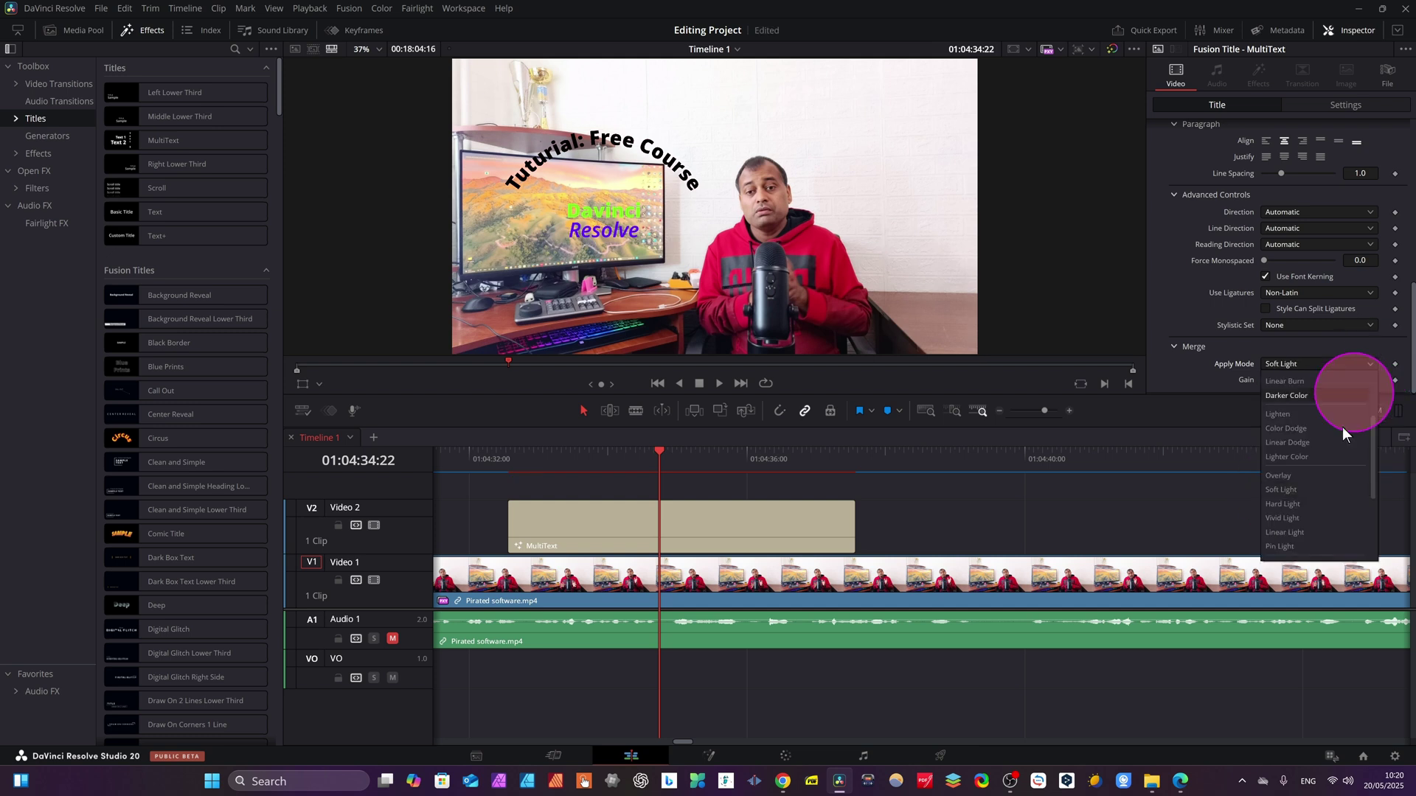
click(1284, 528)
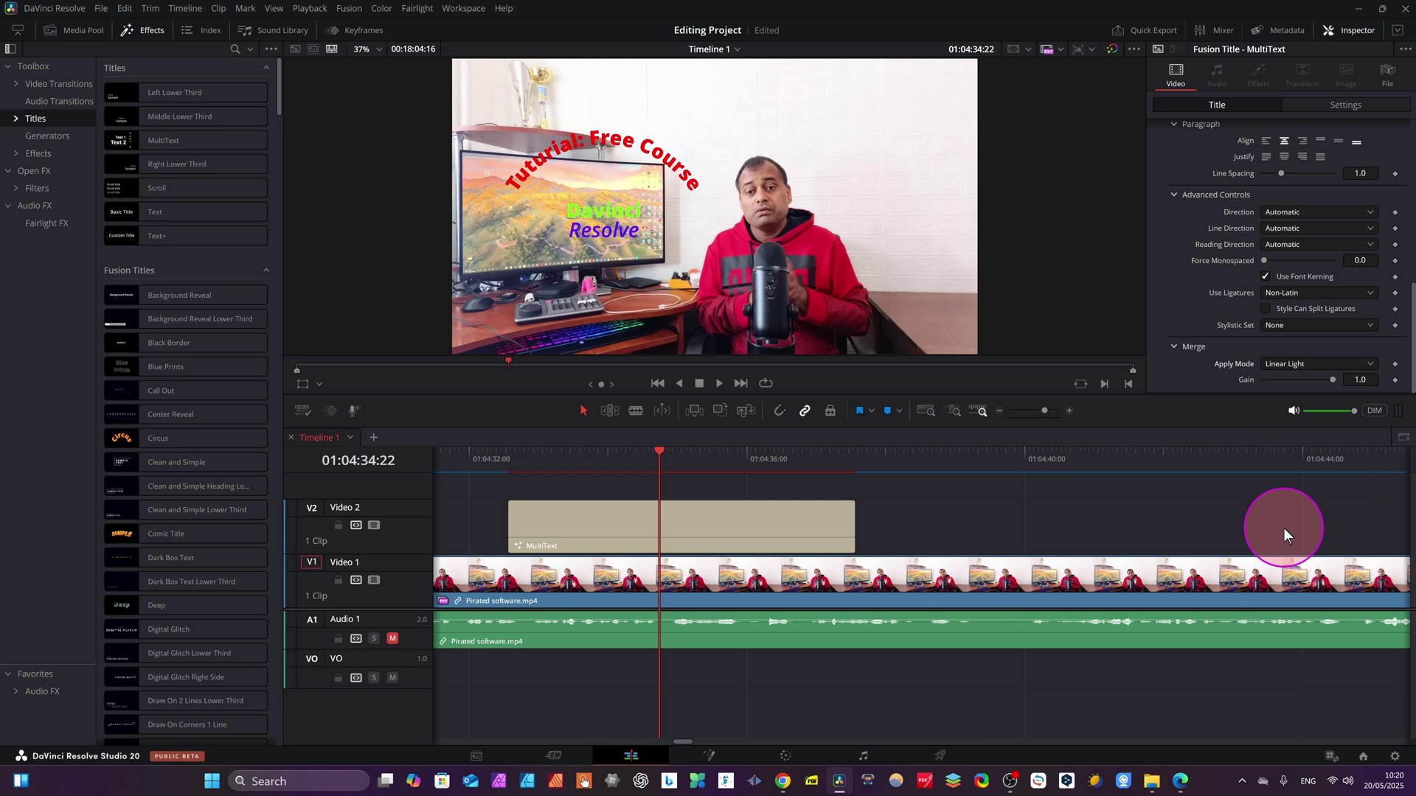
click(1367, 360)
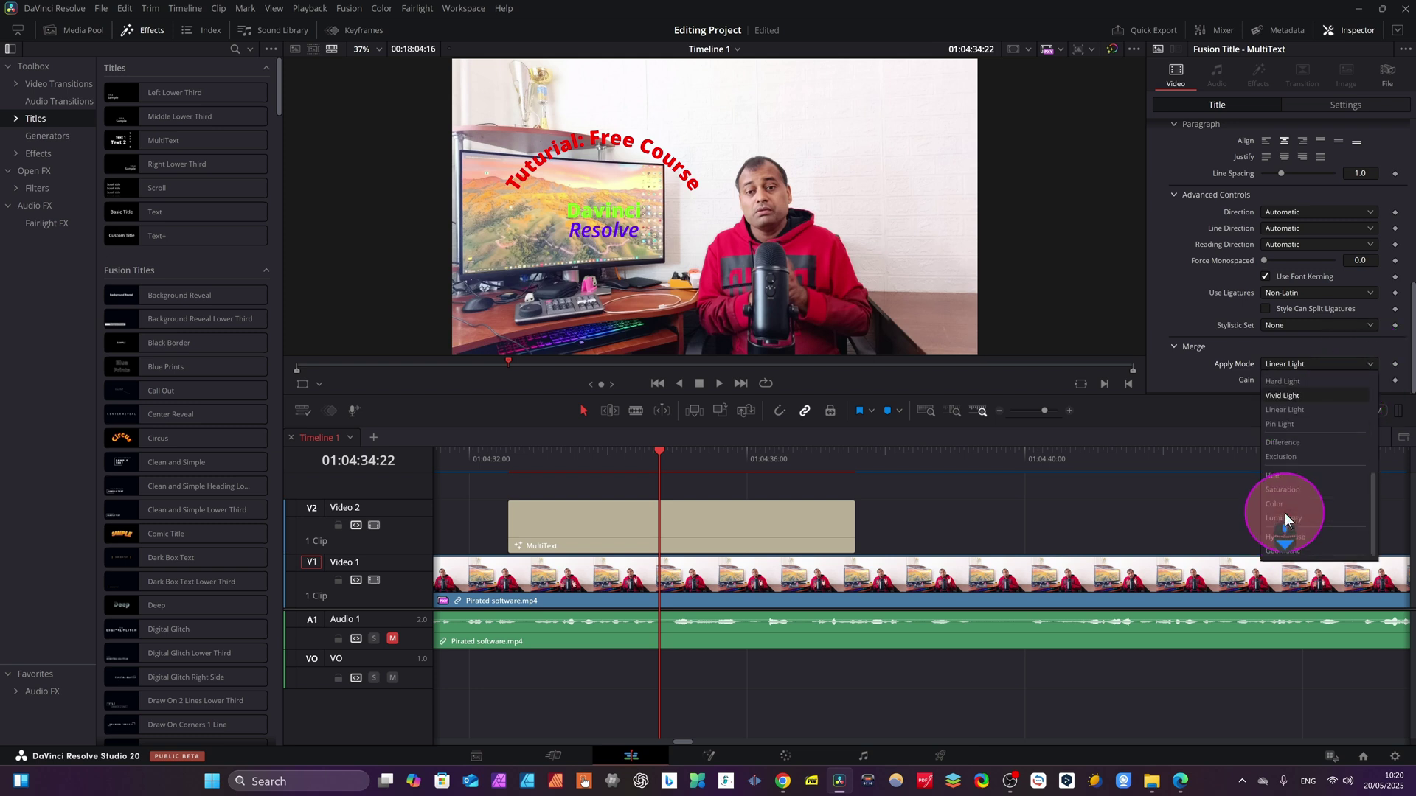
click(1295, 550)
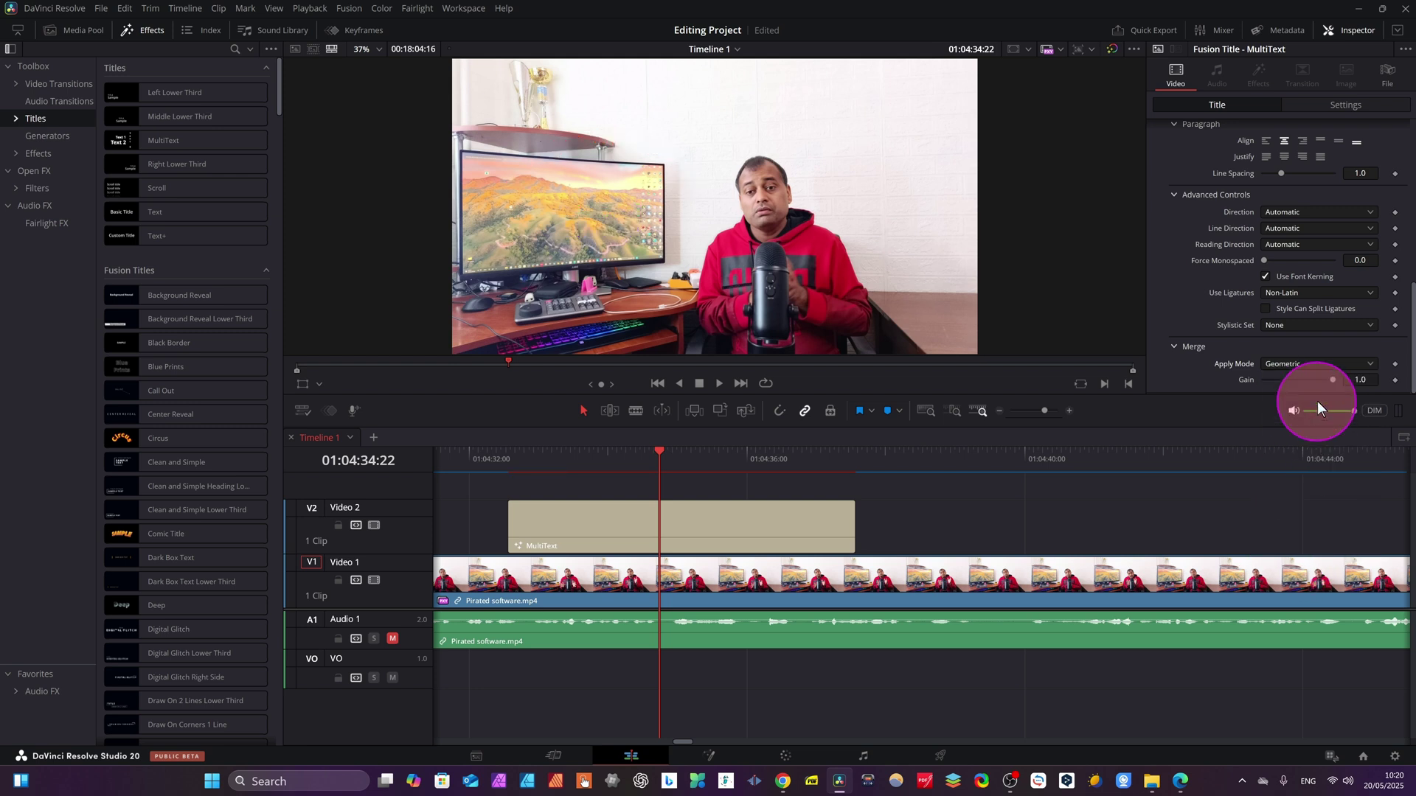
- Try the Luminosity, Saturation and Exclusion apply modes on the circular text
click(1370, 361)
click(1280, 520)
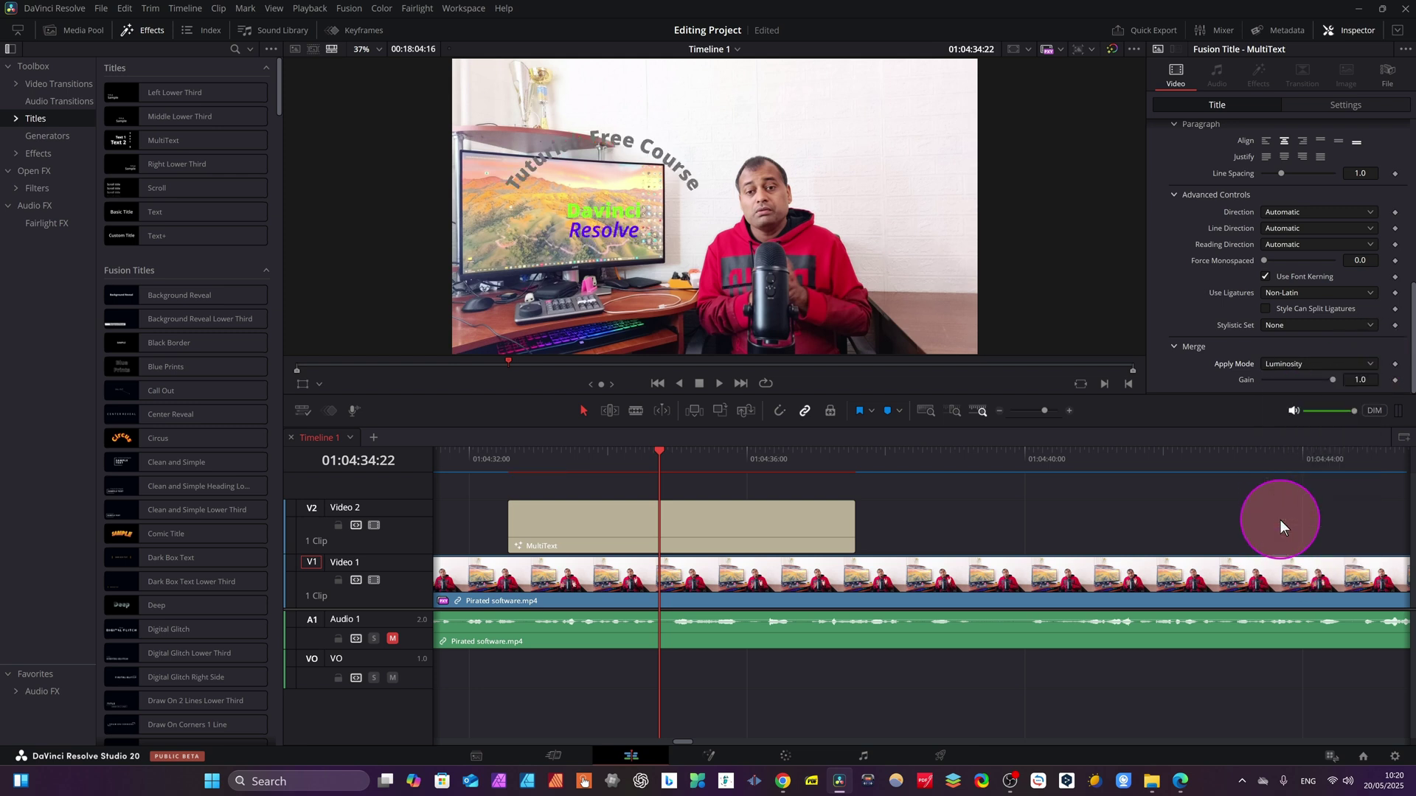
click(1364, 369)
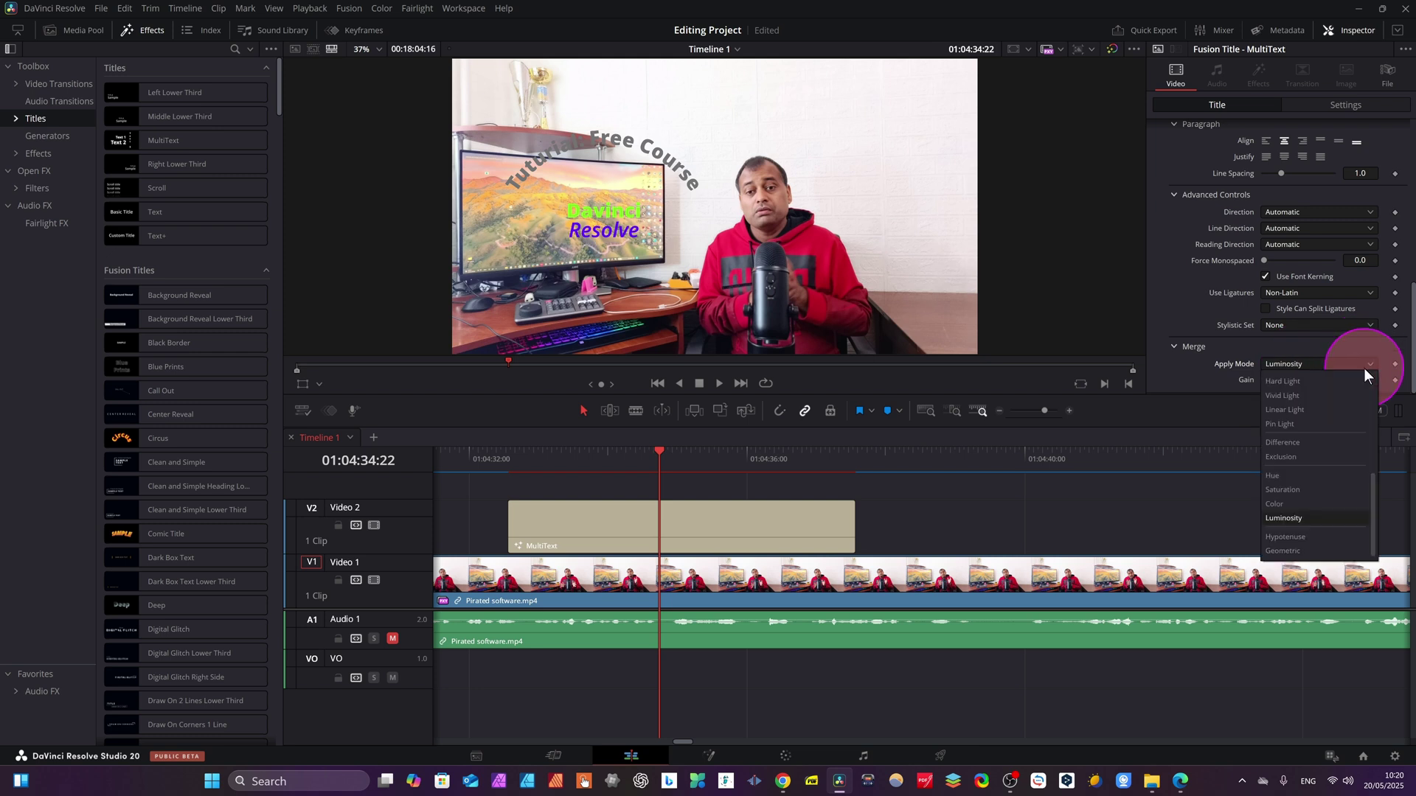
click(1282, 487)
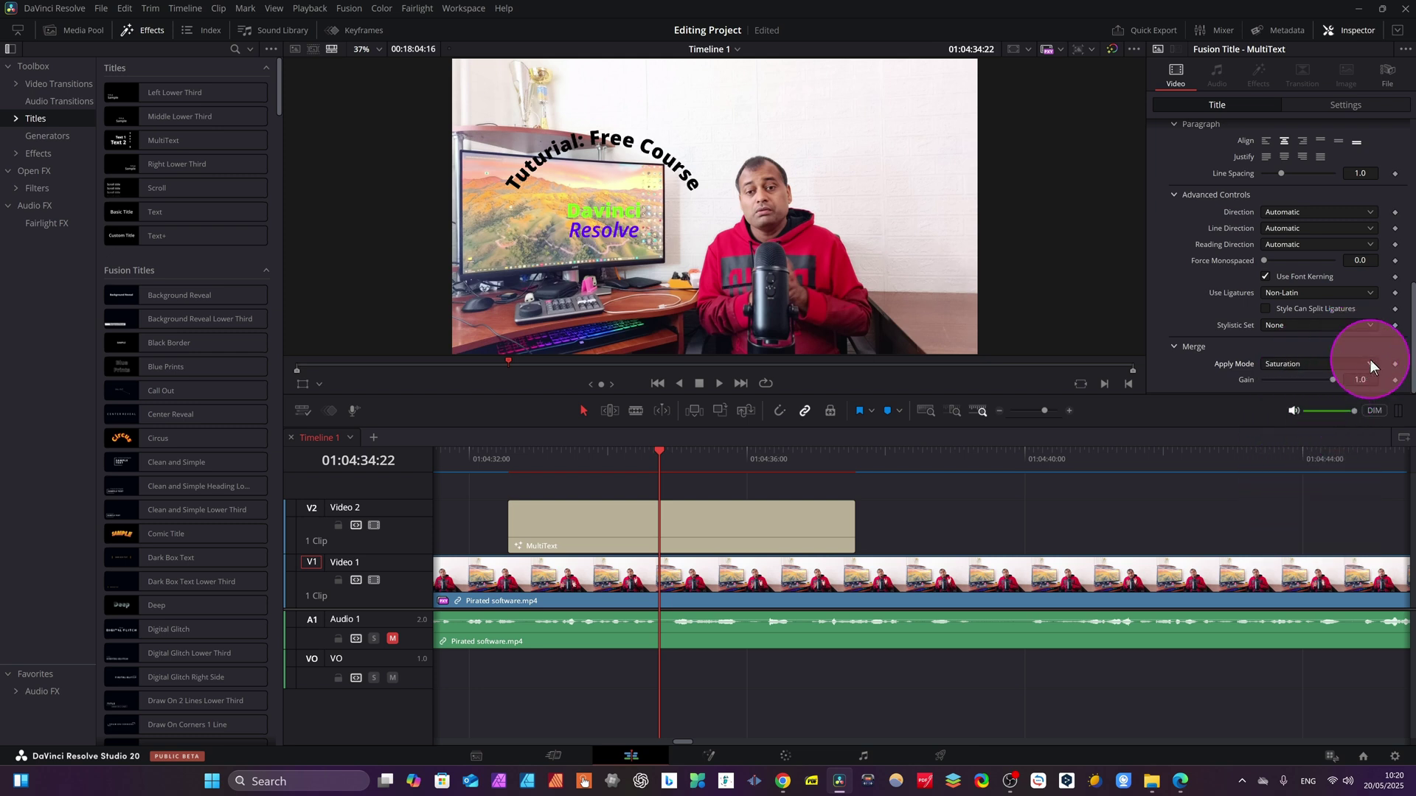
click(1369, 360)
click(1286, 453)
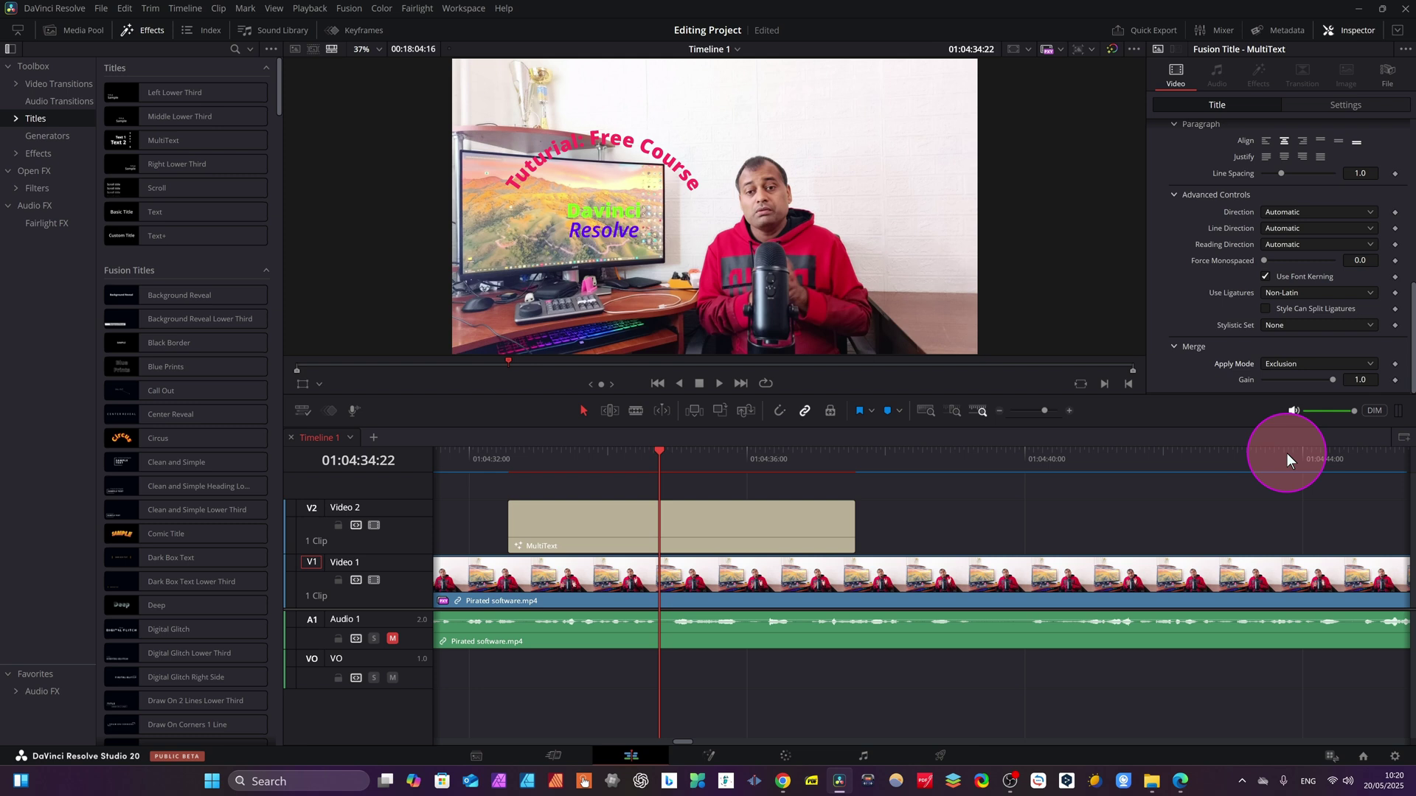
- Try the Difference apply mode on the circular text, followed by Linear Light
click(1368, 361)
scroll(1295, 404, up, 3)
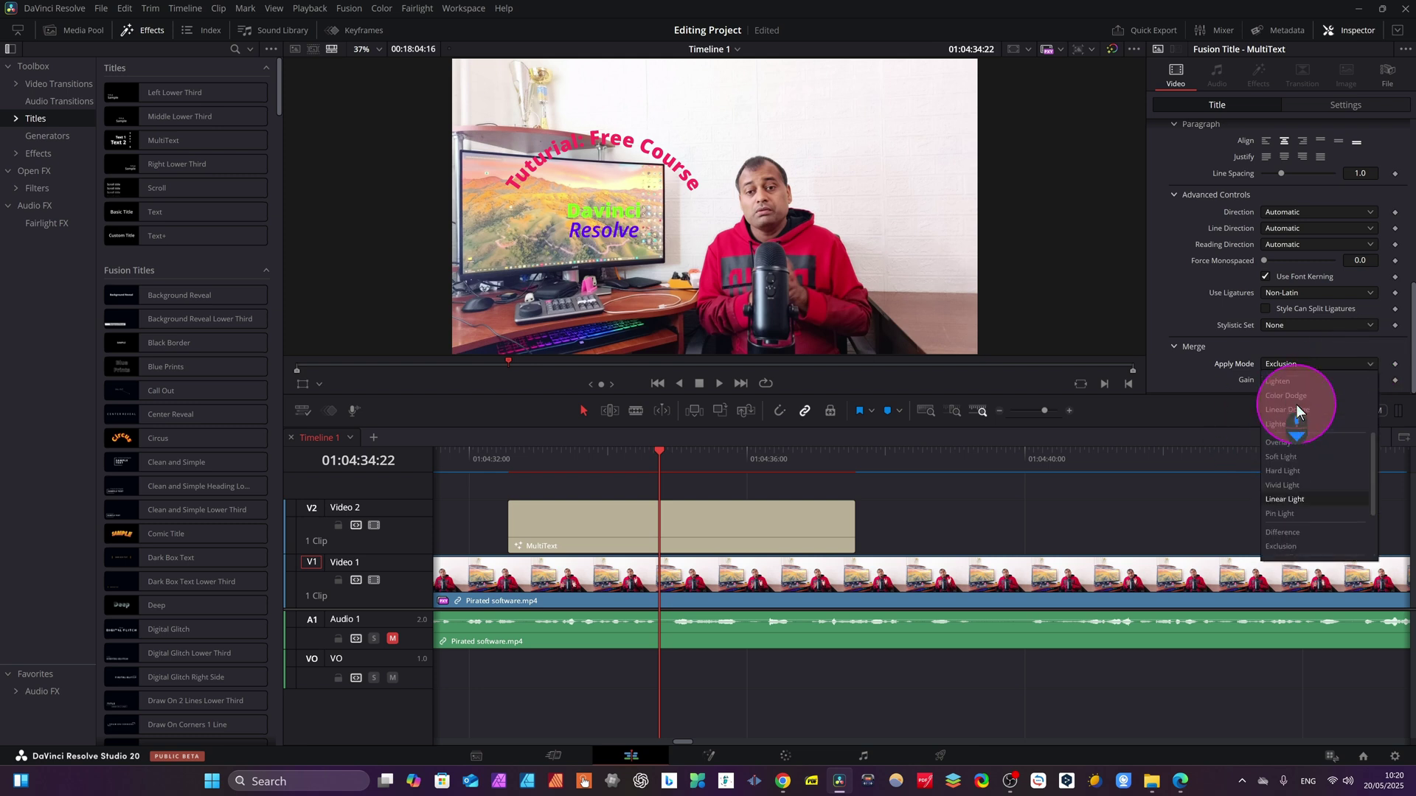
scroll(1295, 404, down, 3)
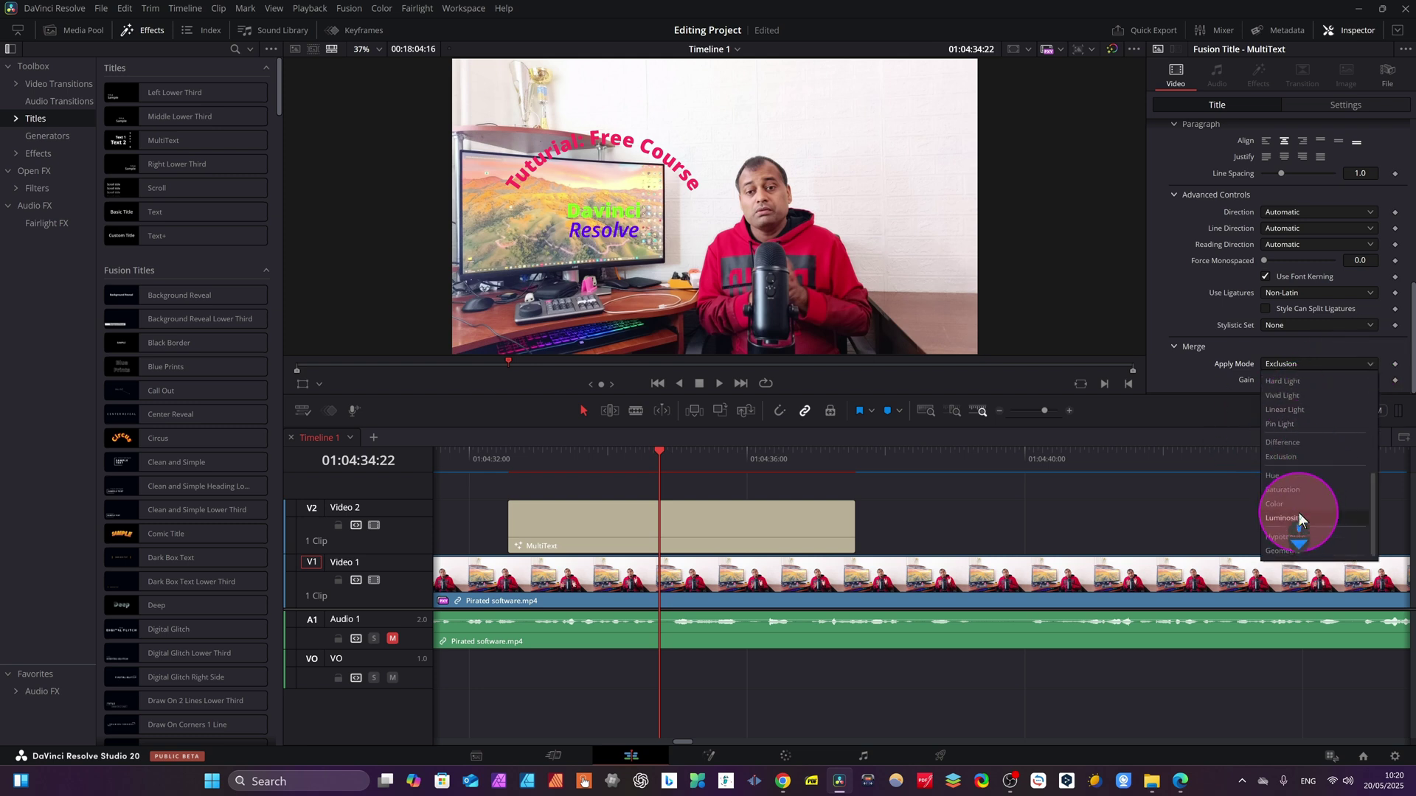
click(1282, 439)
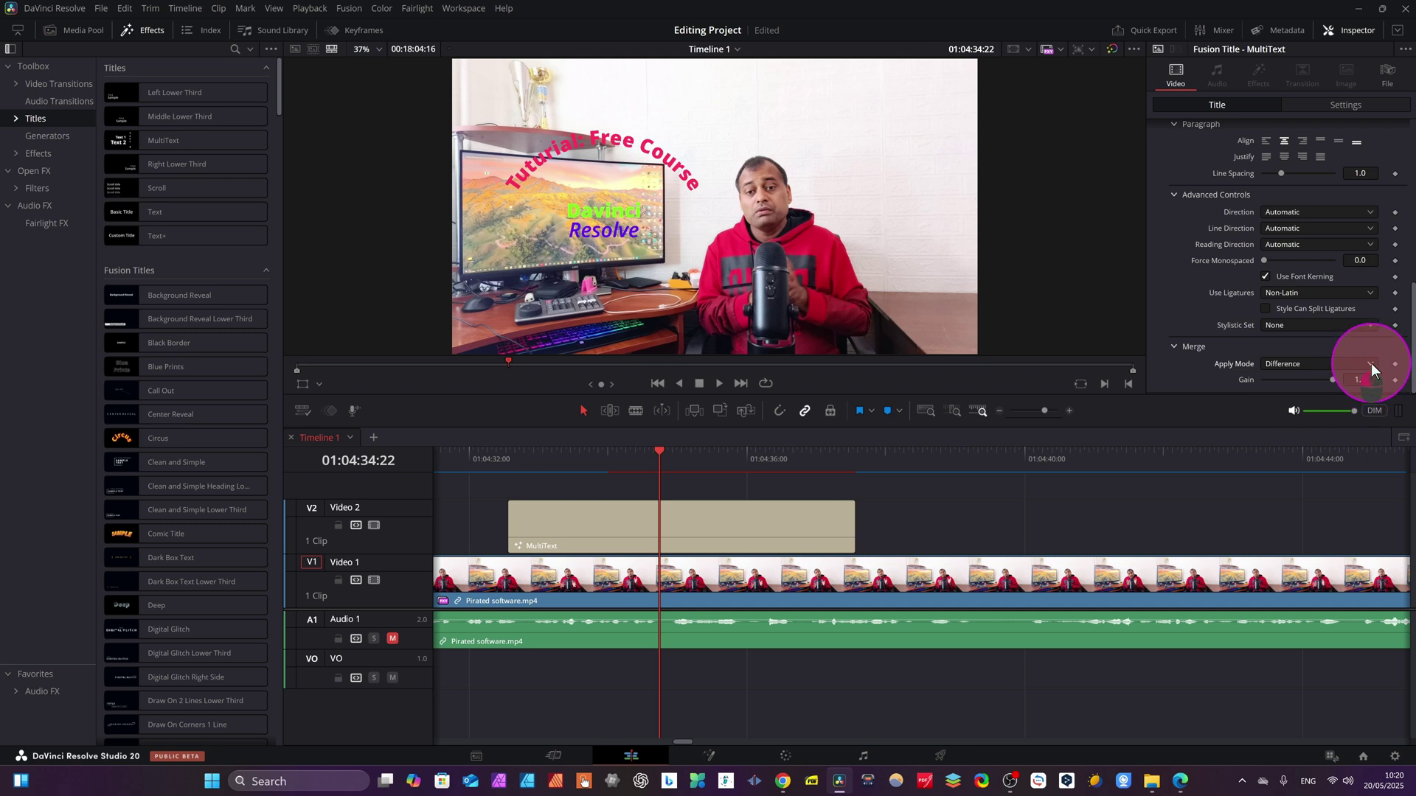
click(1370, 363)
click(1295, 409)
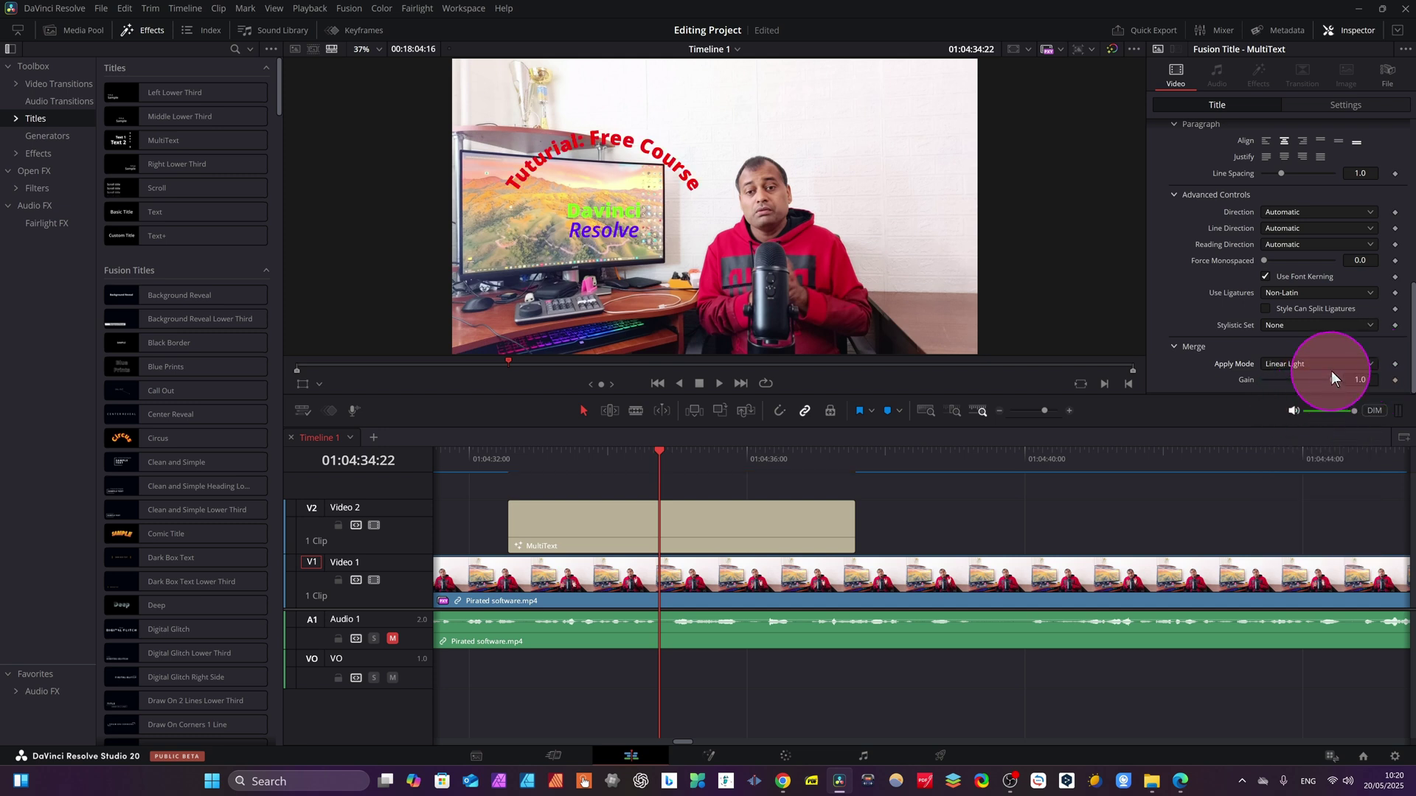
- Compare the Color Burn and Screen apply modes on the circular text, and return its apply mode to Normal
click(1372, 365)
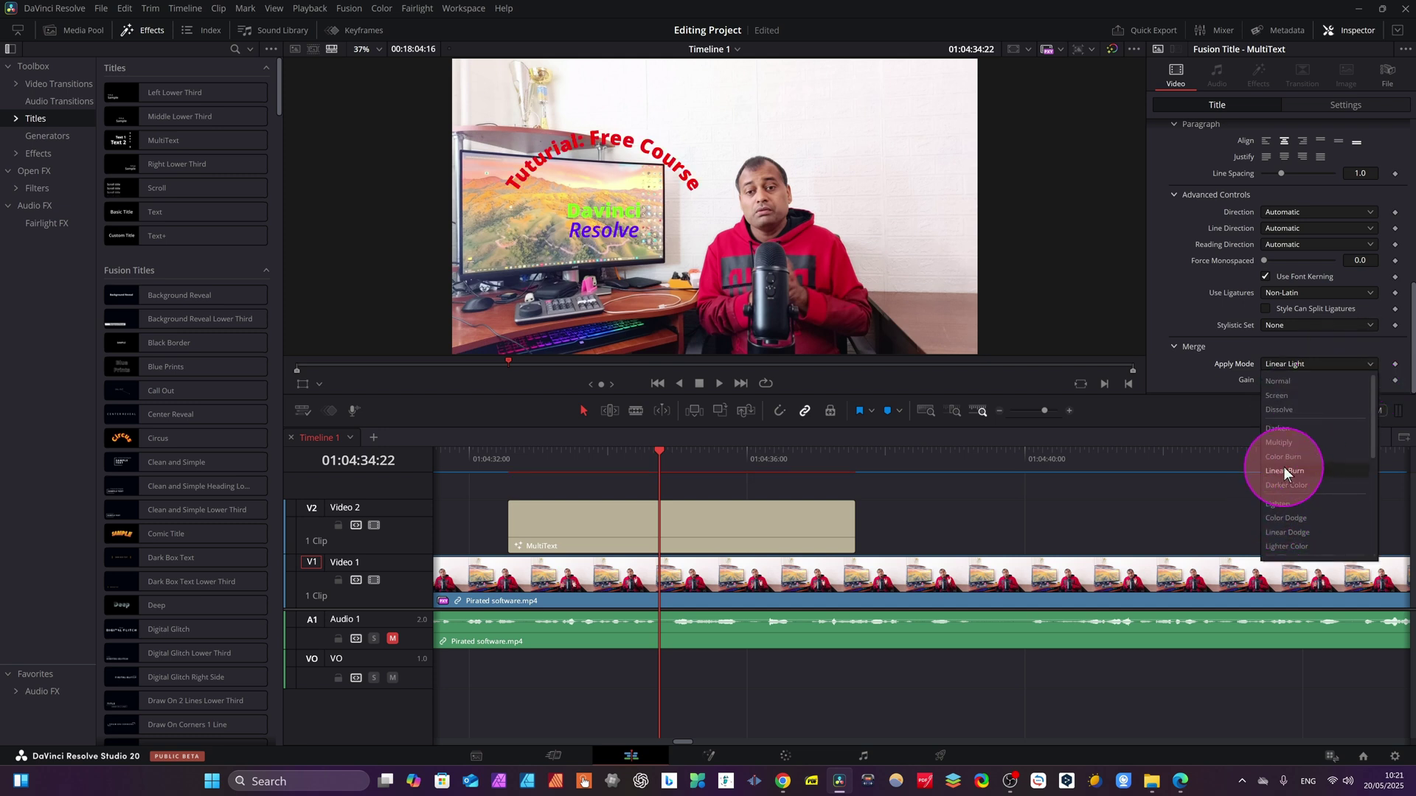
click(1286, 456)
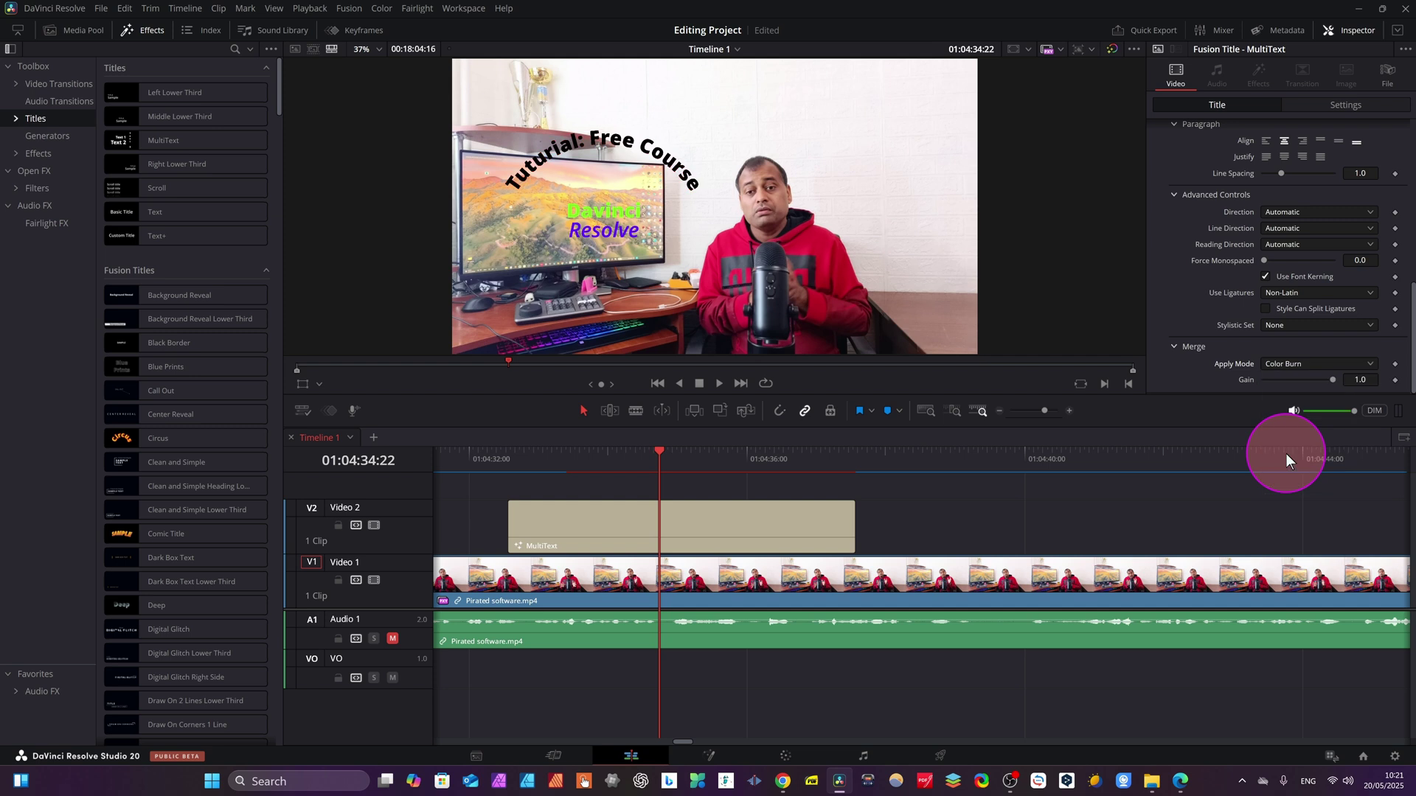
click(1369, 363)
click(1286, 395)
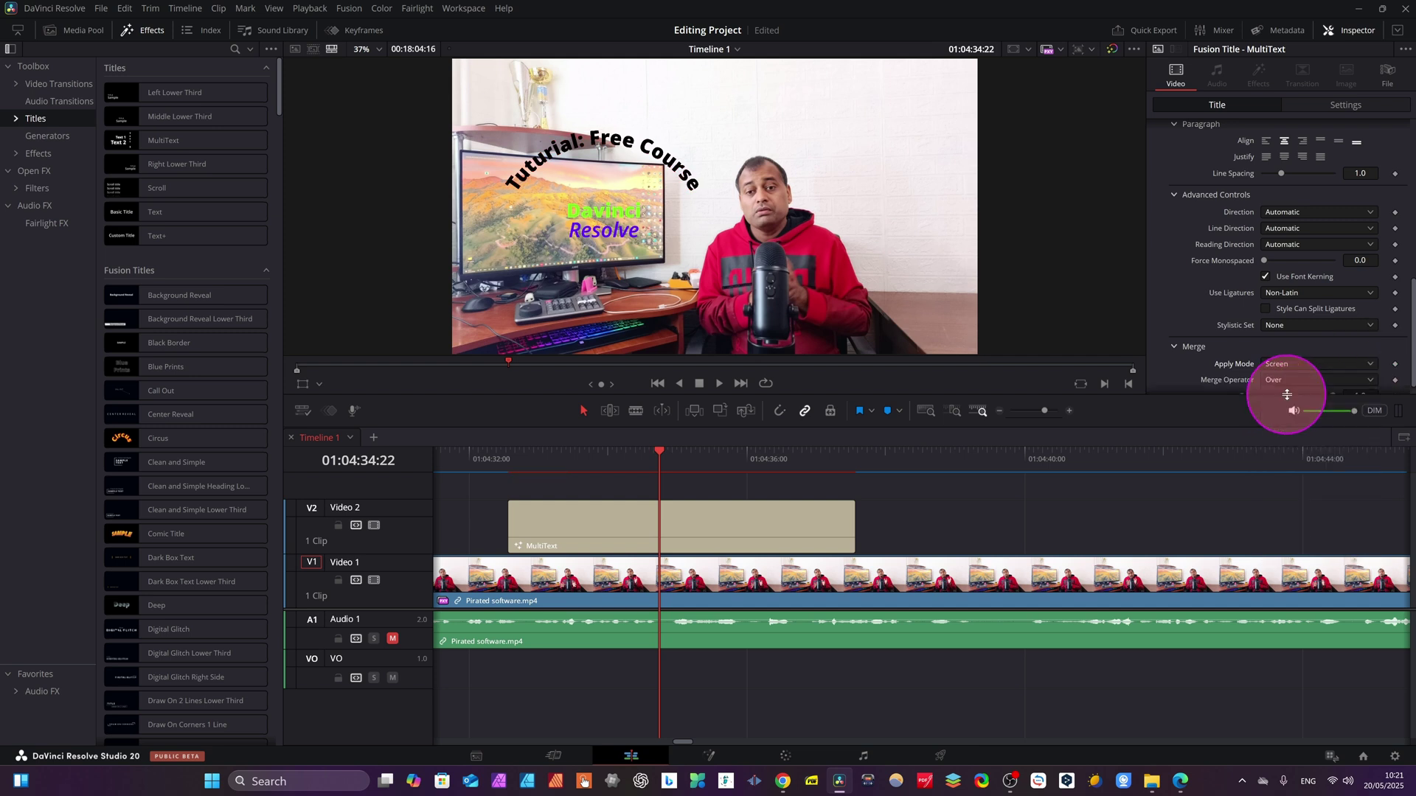
click(1361, 364)
click(1291, 379)
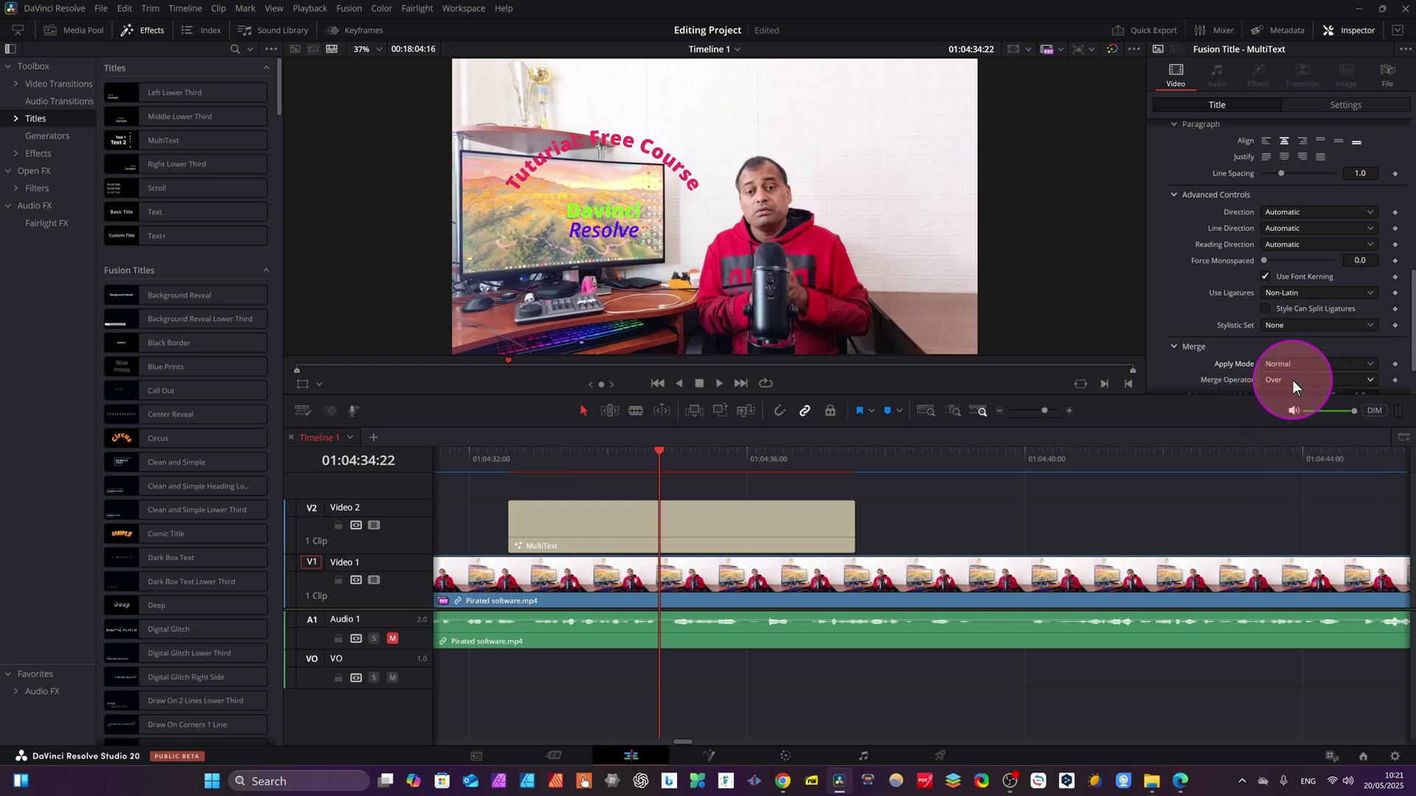
- Move the playhead past the end of the MultiText clip to 01:04:38:13
scroll(1316, 334, down, 2)
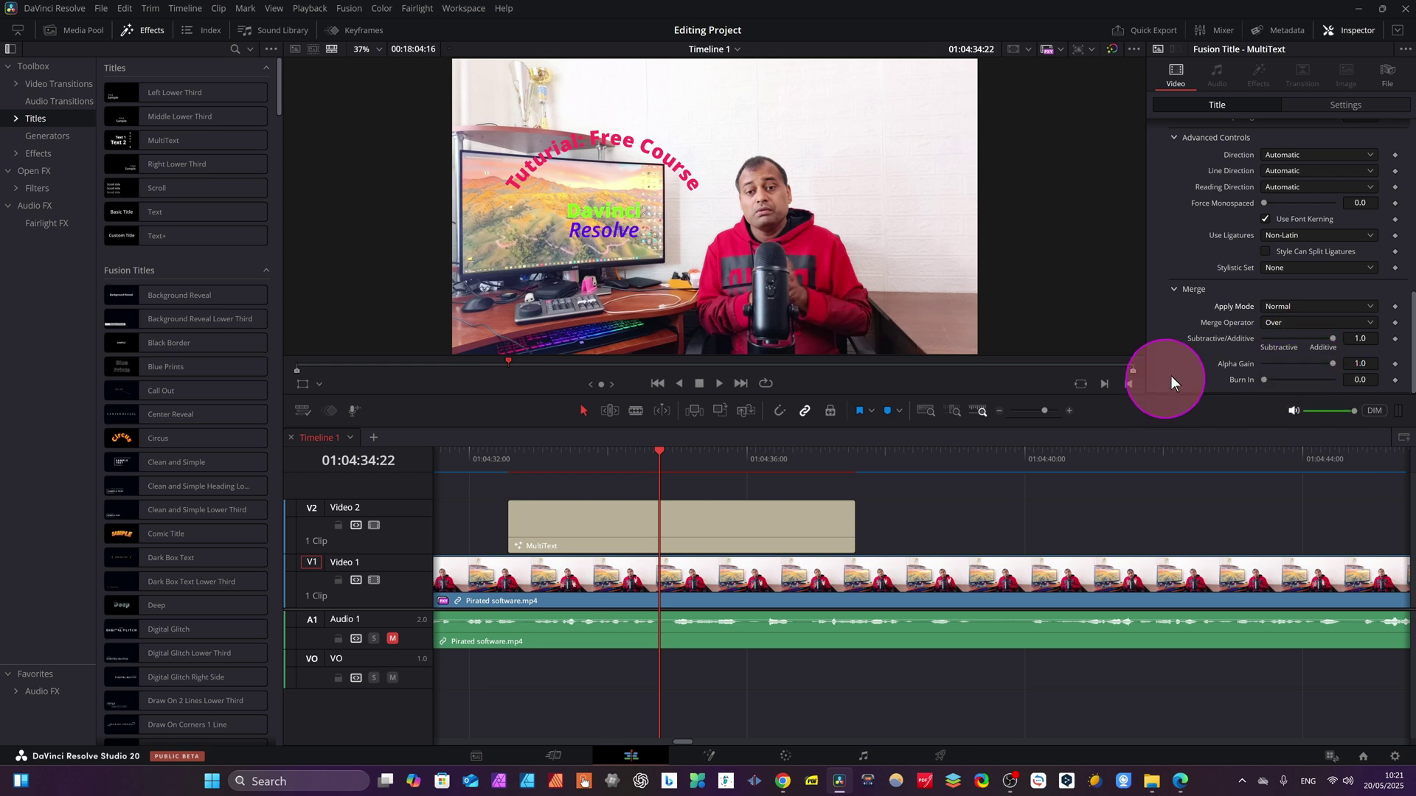
scroll(1298, 338, up, 8)
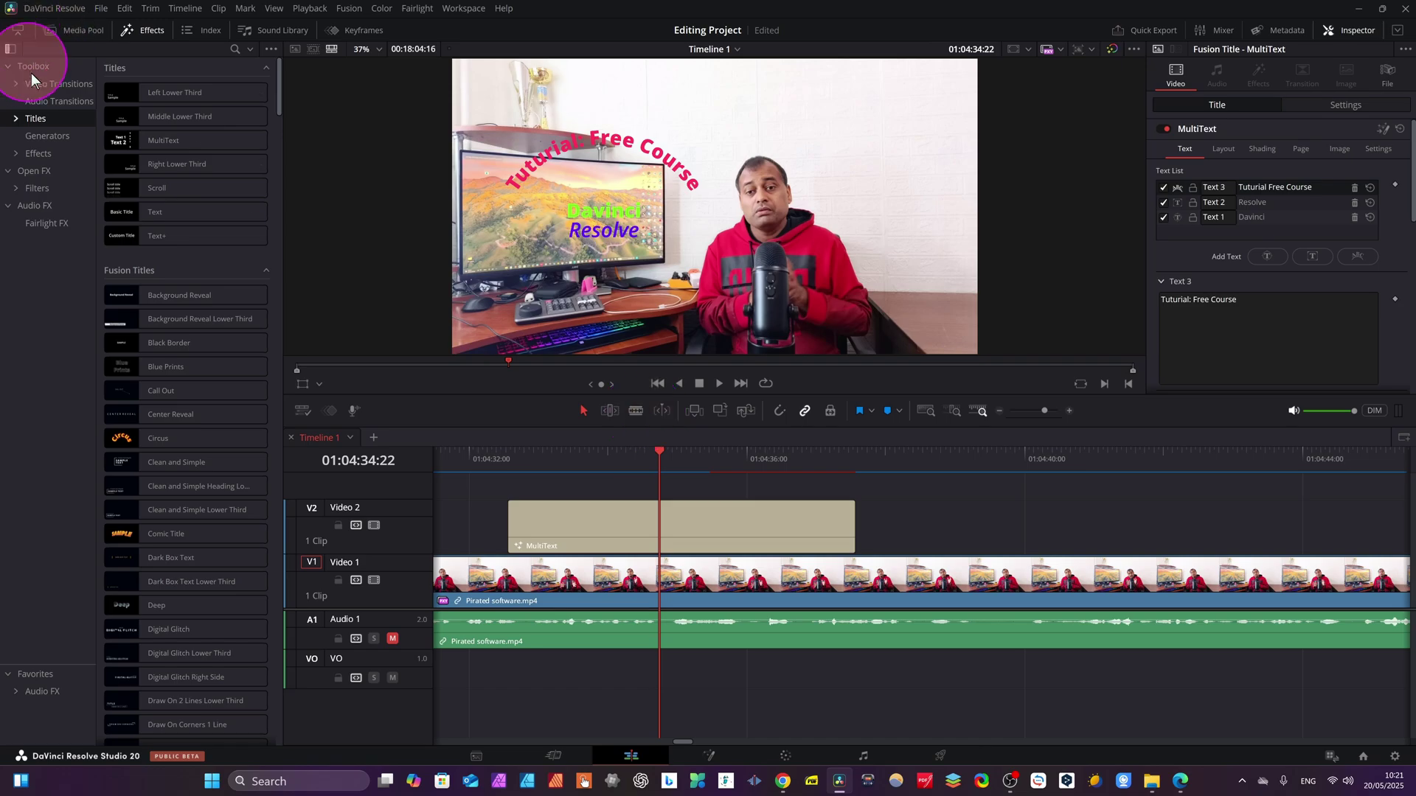
drag(658, 450, 931, 526)
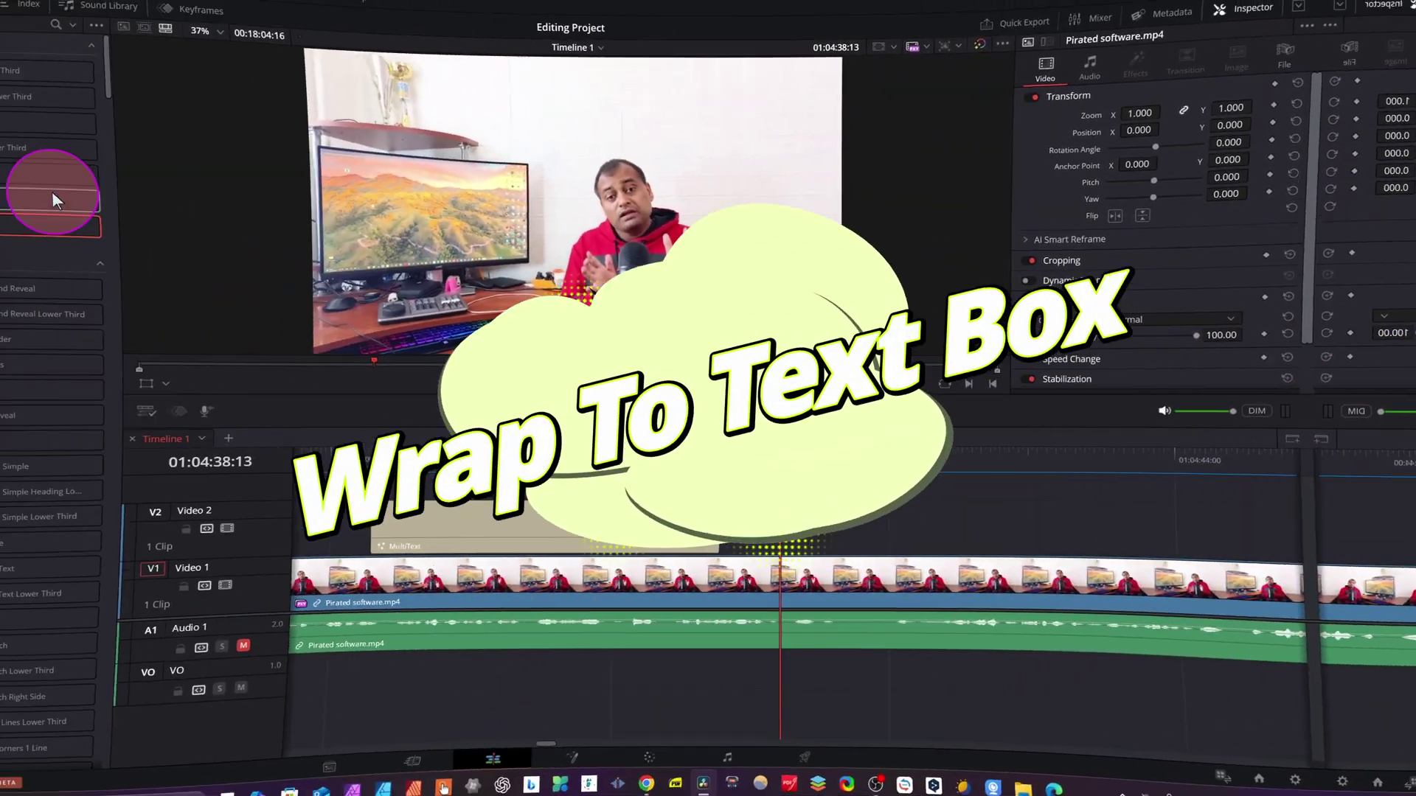
- Add a Text+ title to the Video 2 track, shortly after the end of the MultiText clip
click(407, 235)
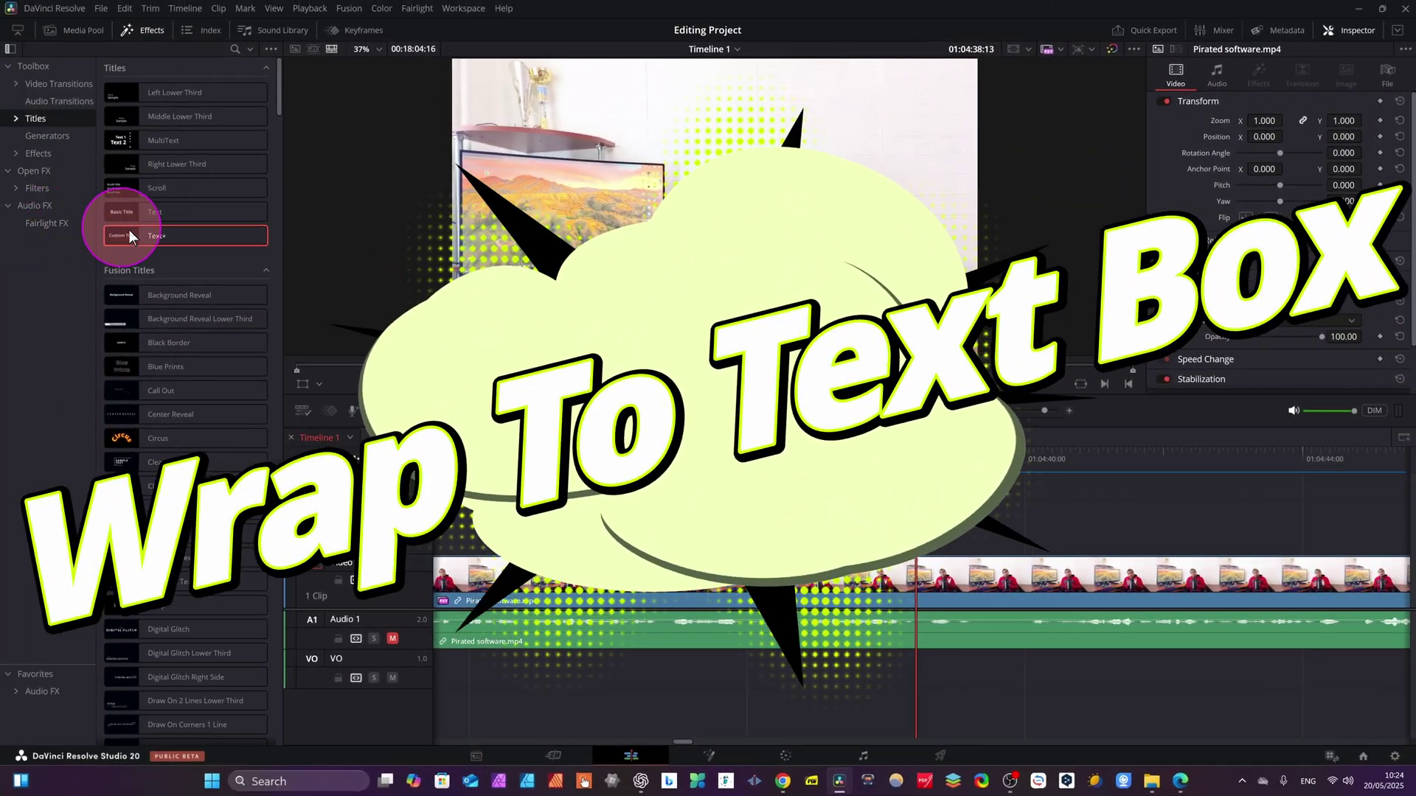
double_click(177, 234)
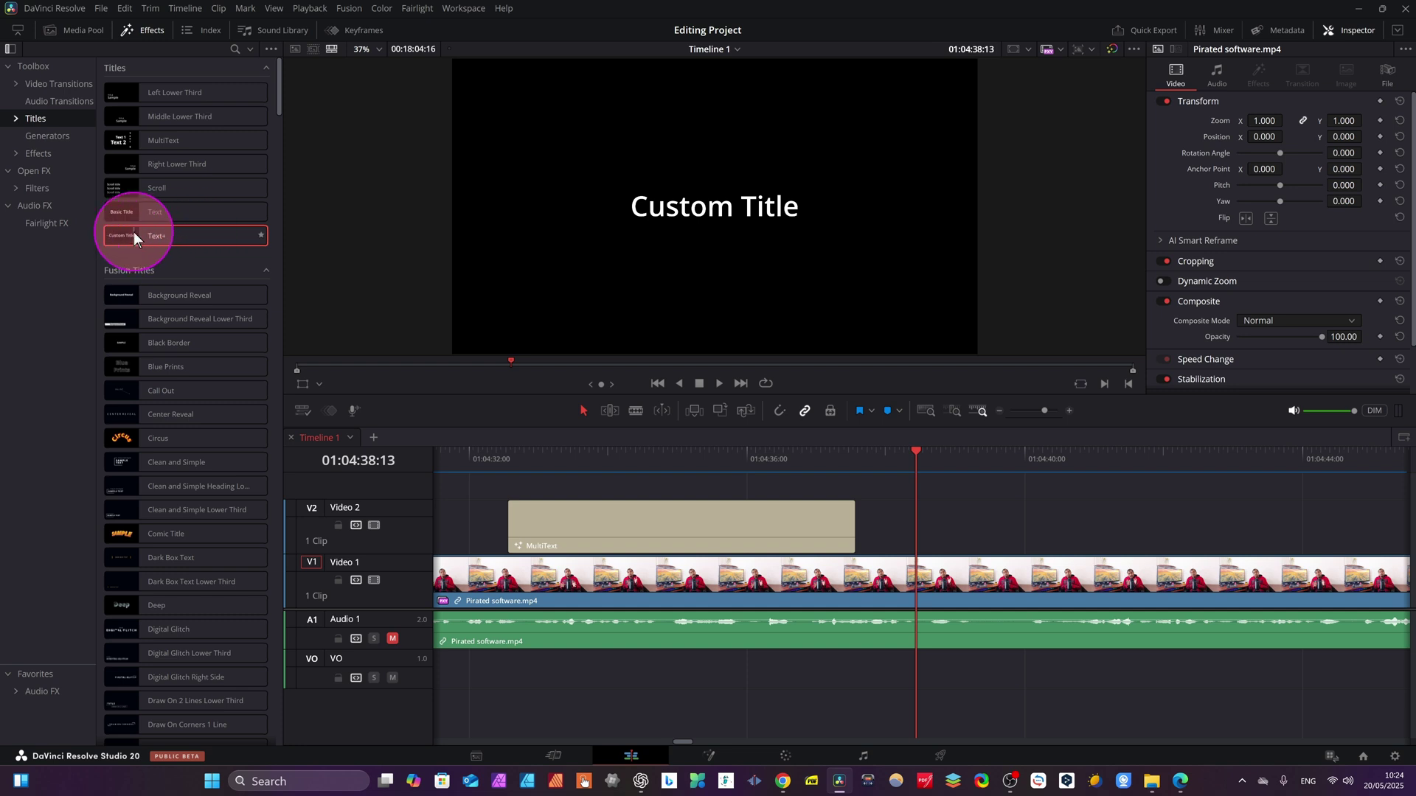
drag(134, 235, 896, 525)
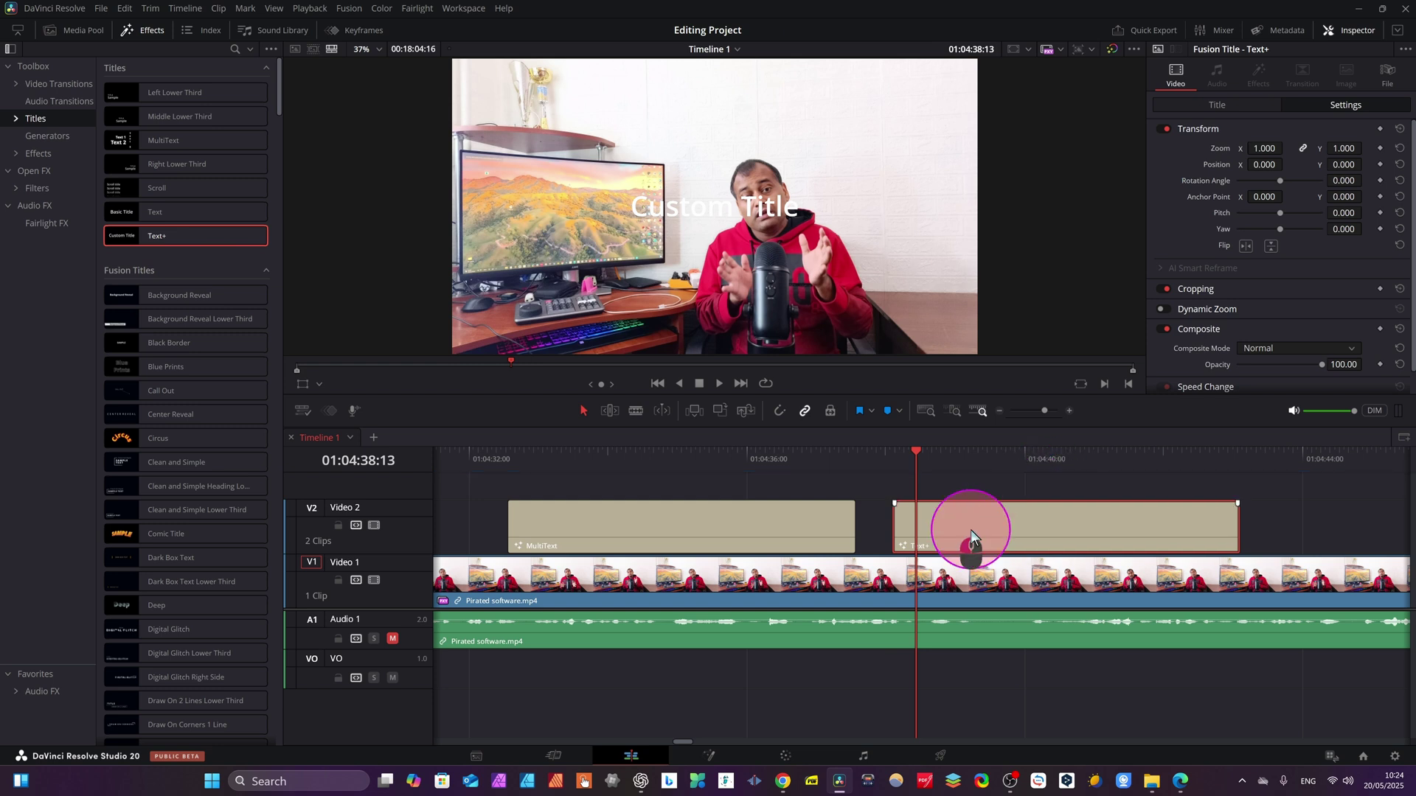
- Replace the Text+ wording with the "Welcome to the Blackmagic Design support center" paragraph from the Support Center page in the browser
click(1233, 107)
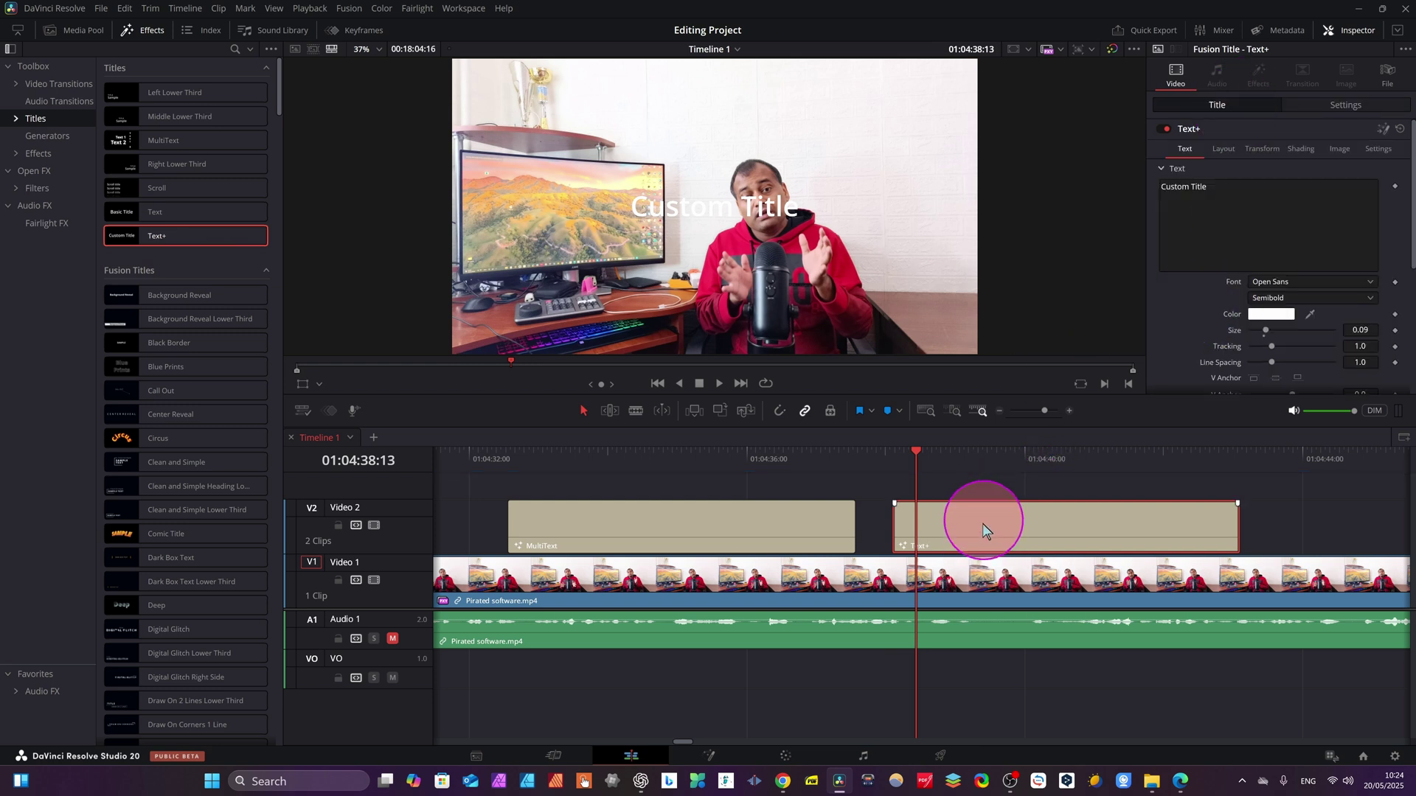
double_click(1191, 189)
triple_click(1191, 189)
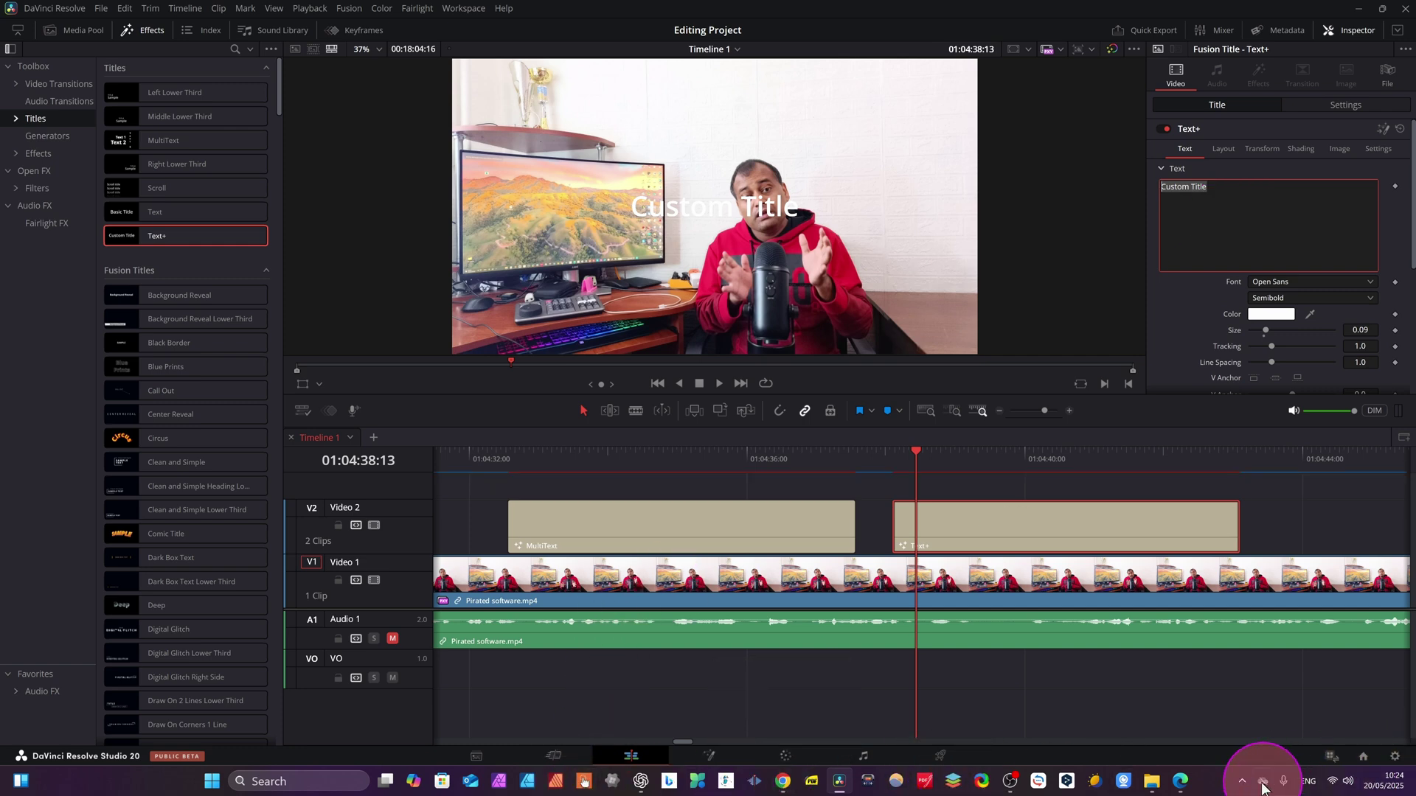
click(1202, 753)
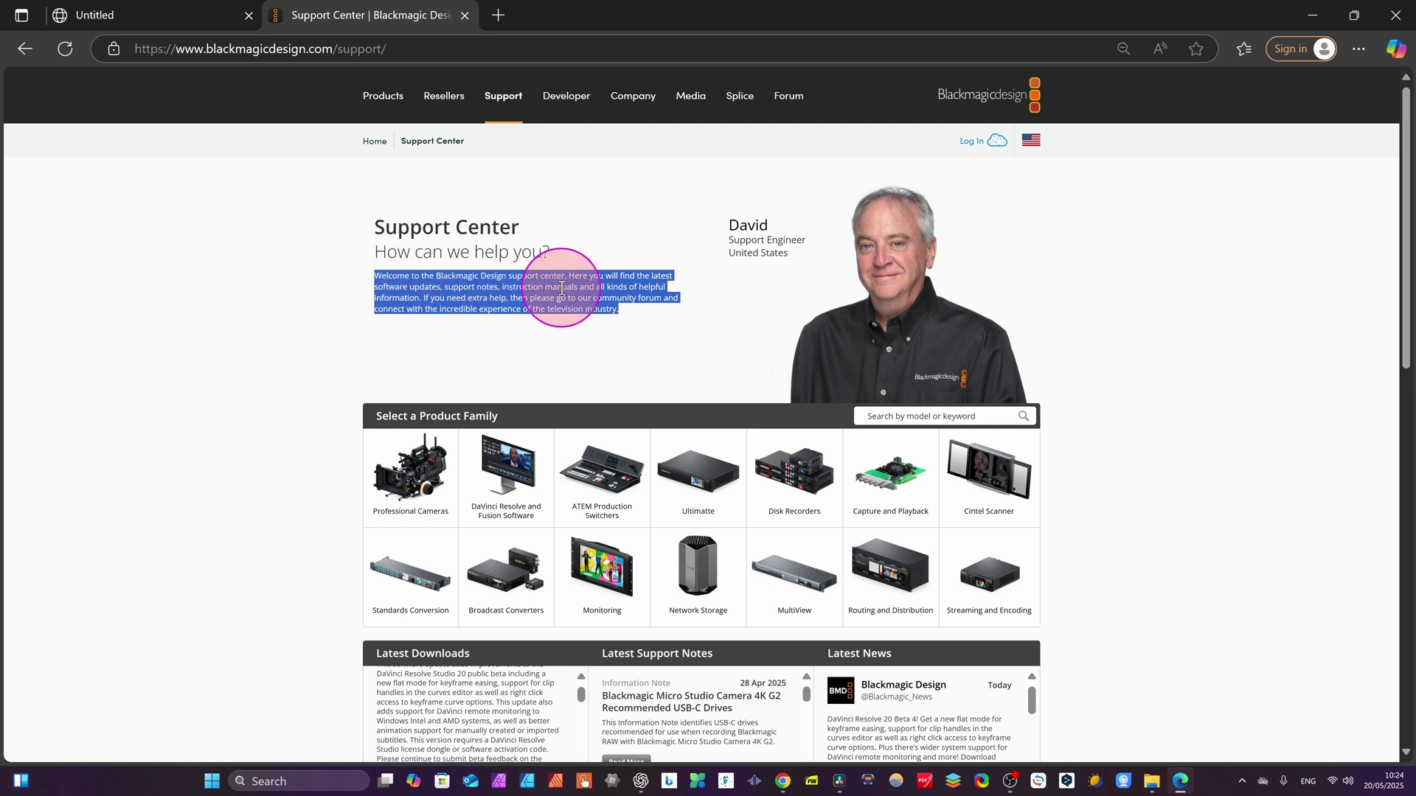
mouse_move(992, 790)
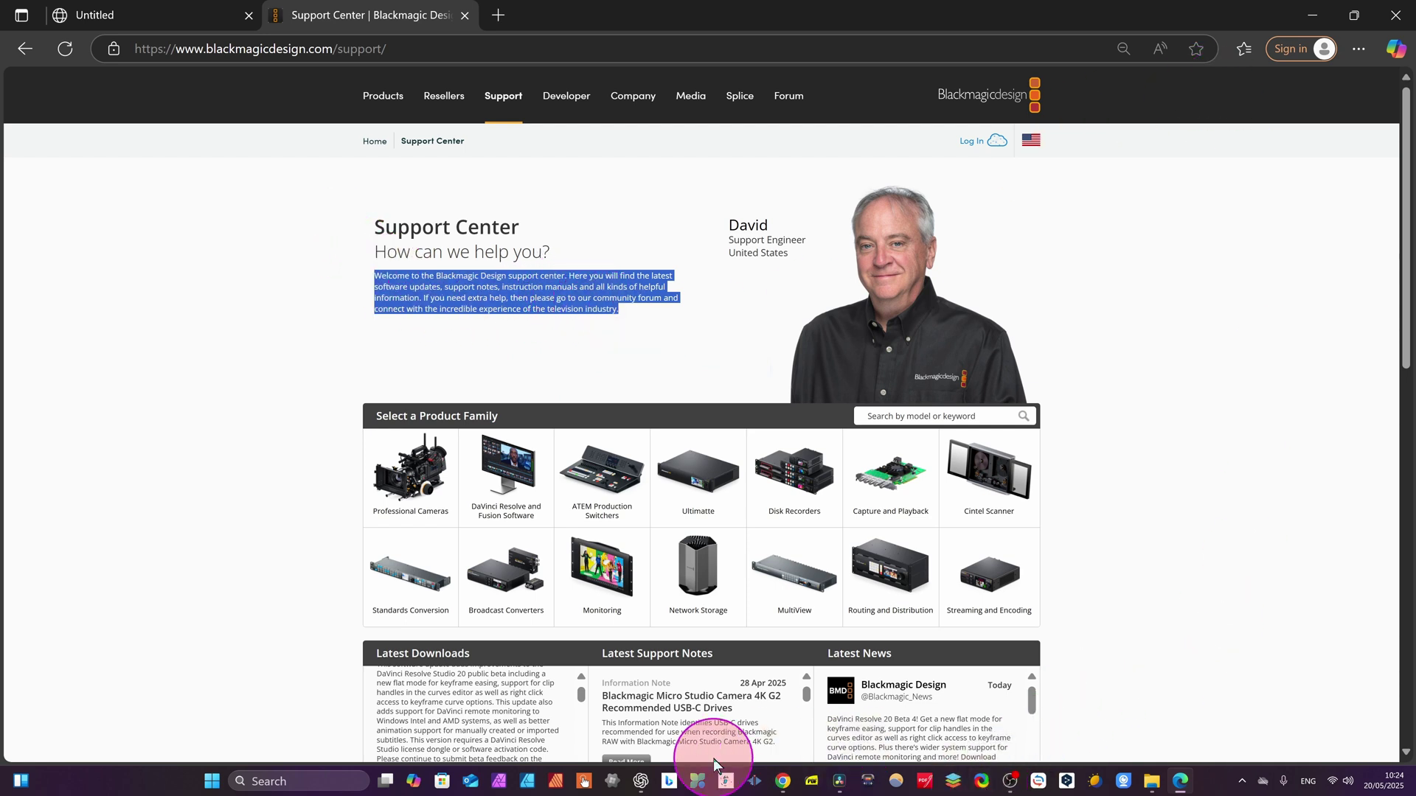
click(839, 781)
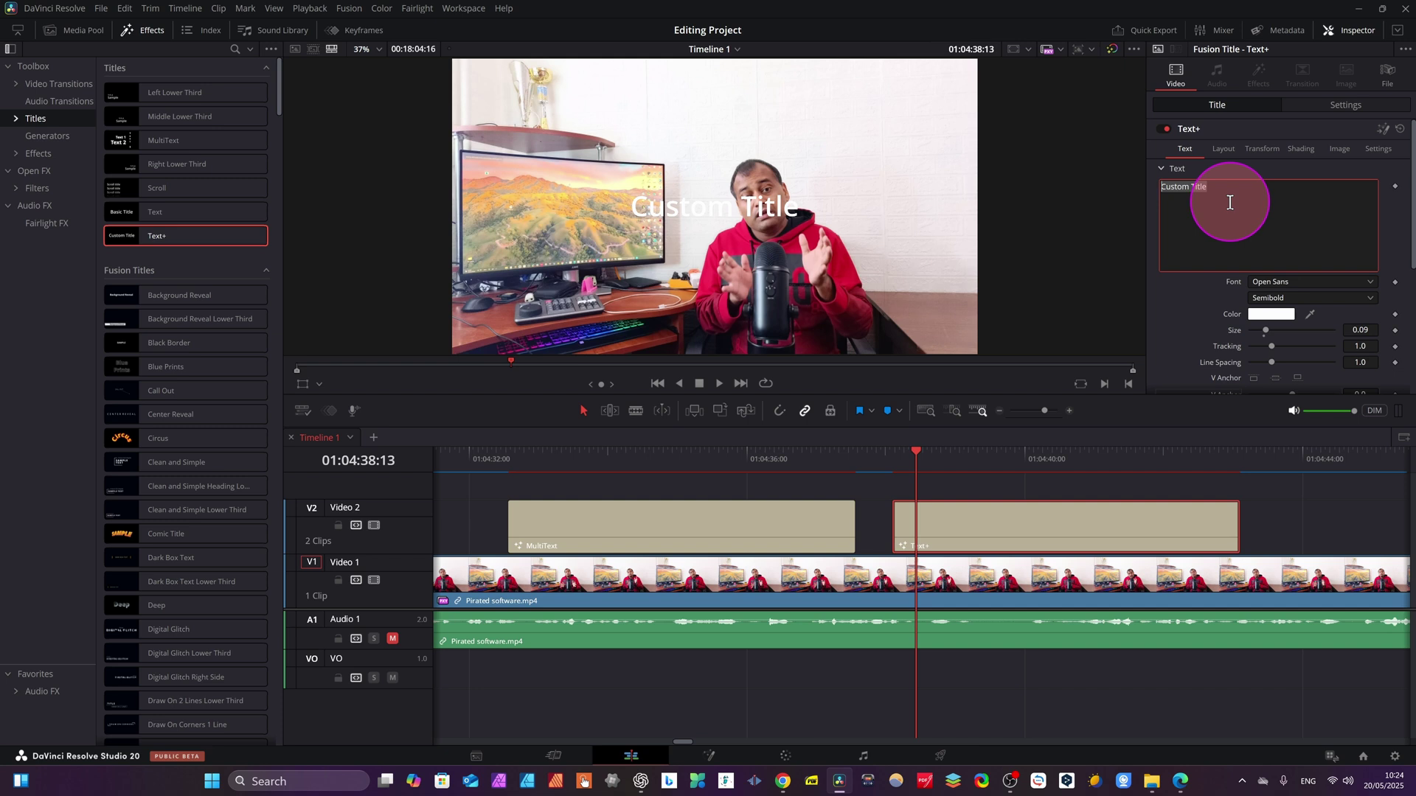
text(Welcome to the Blackmagic Design support center. Here you will find the latest software updates, support notes, instruction manuals and all kinds of helpful information. If you need extra help, then please go to our community forum and connect with the incredible experience of the television industry.)
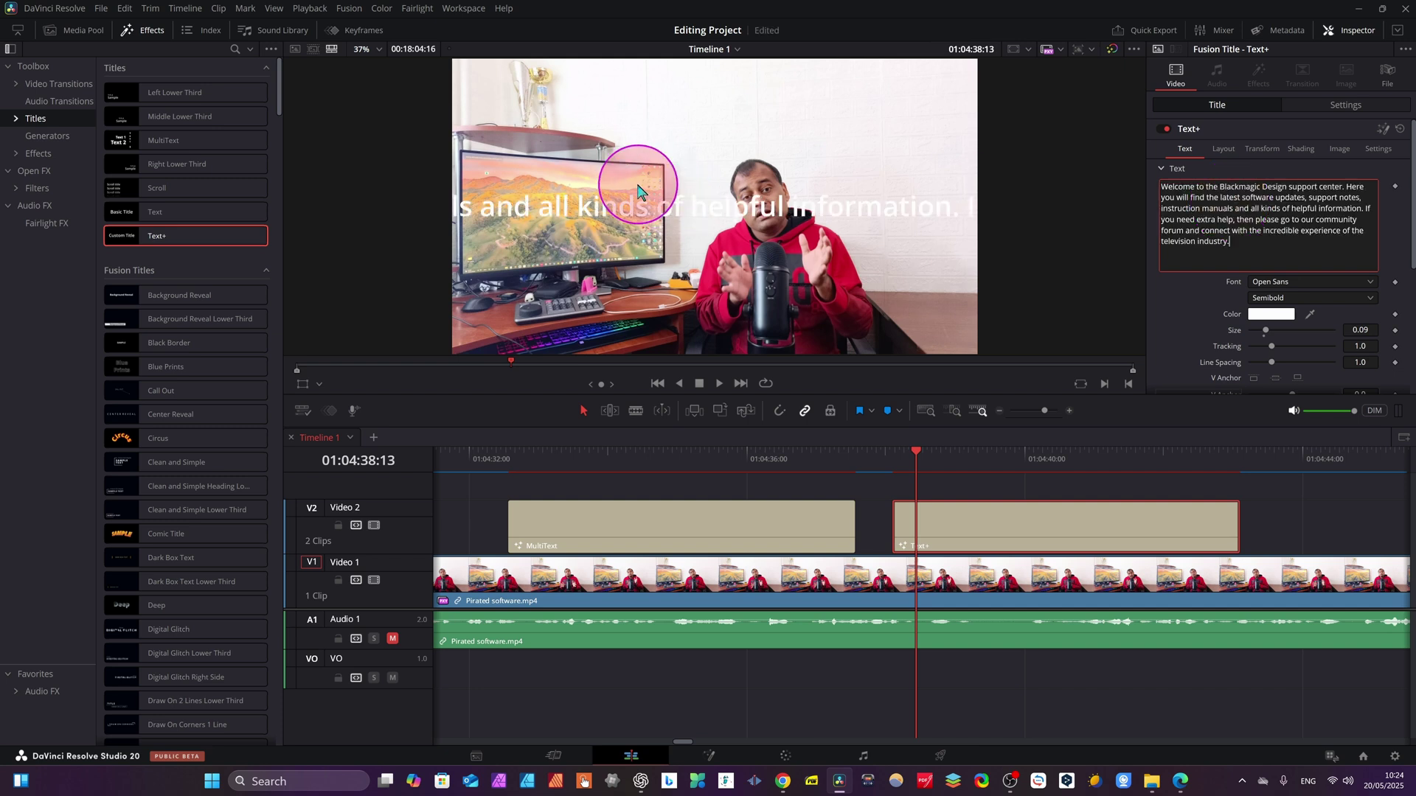
- Set the color of the support center paragraph to pink #ff13a1
click(1277, 317)
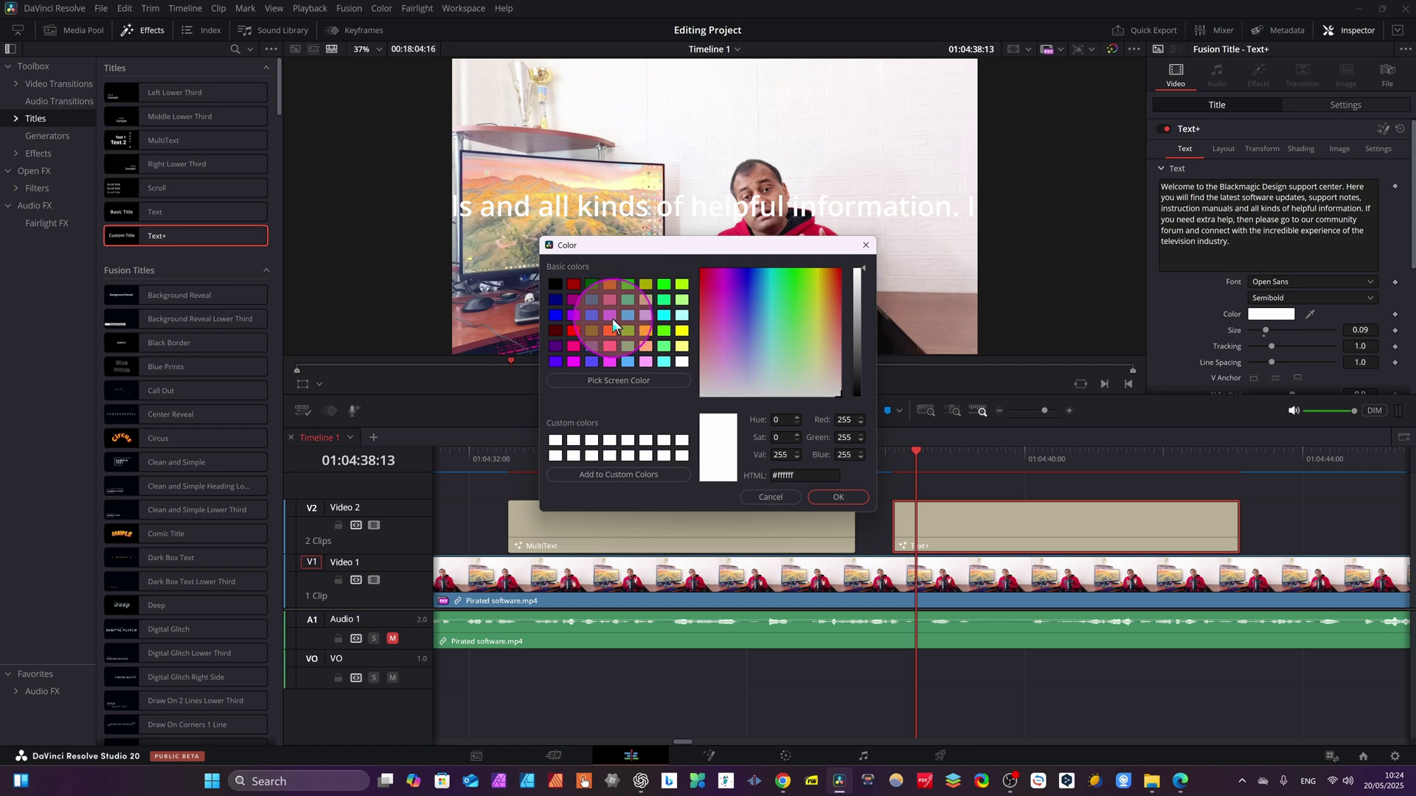
click(712, 277)
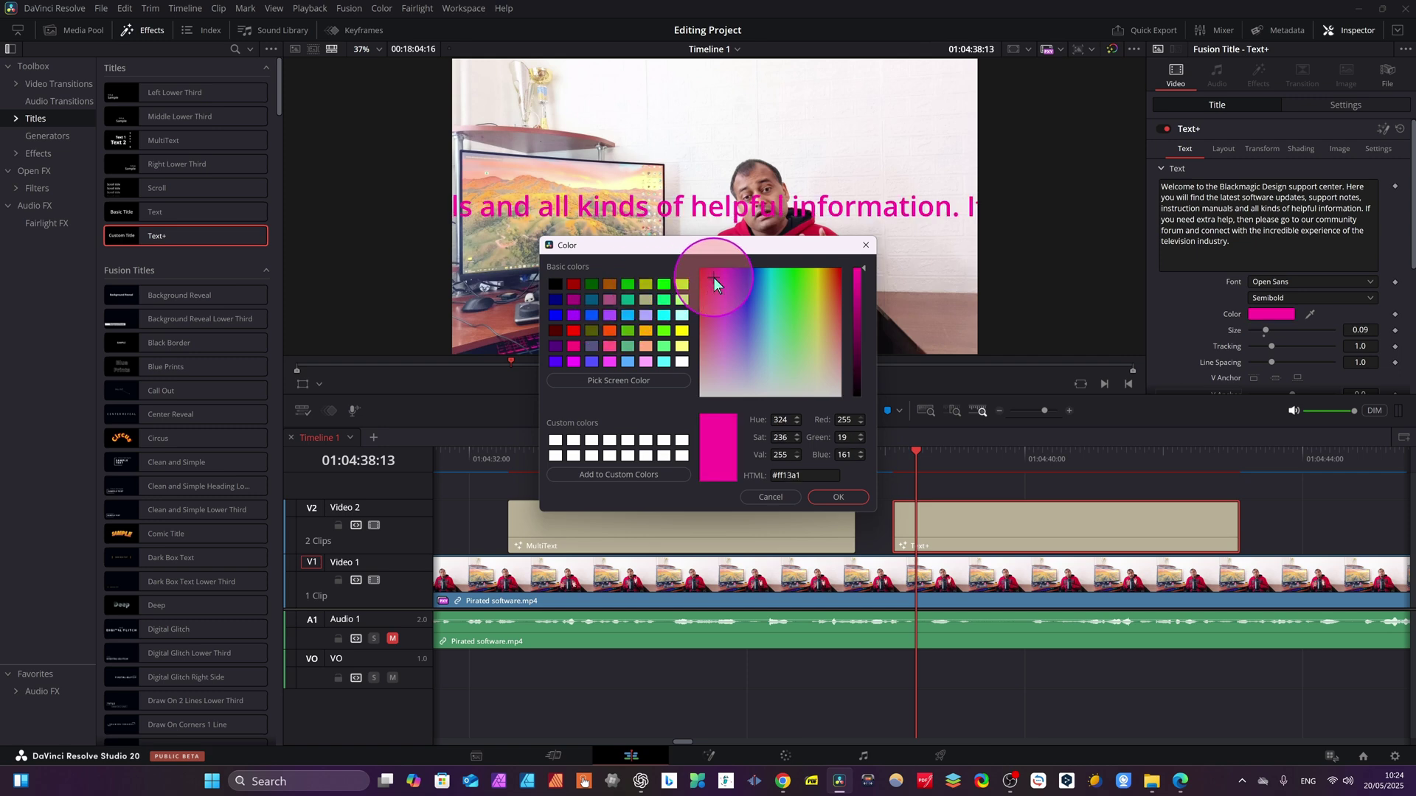
click(828, 495)
click(1363, 286)
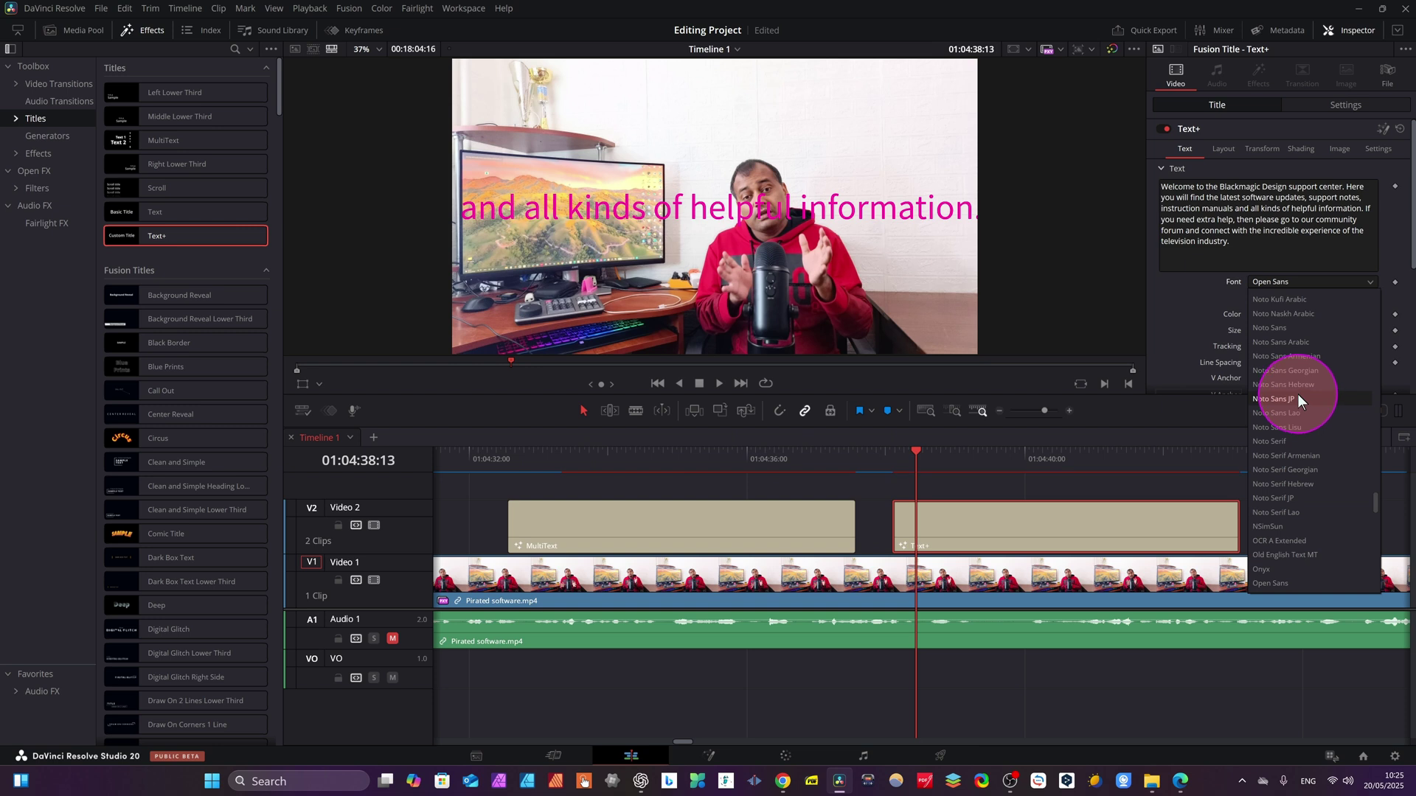
click(1183, 307)
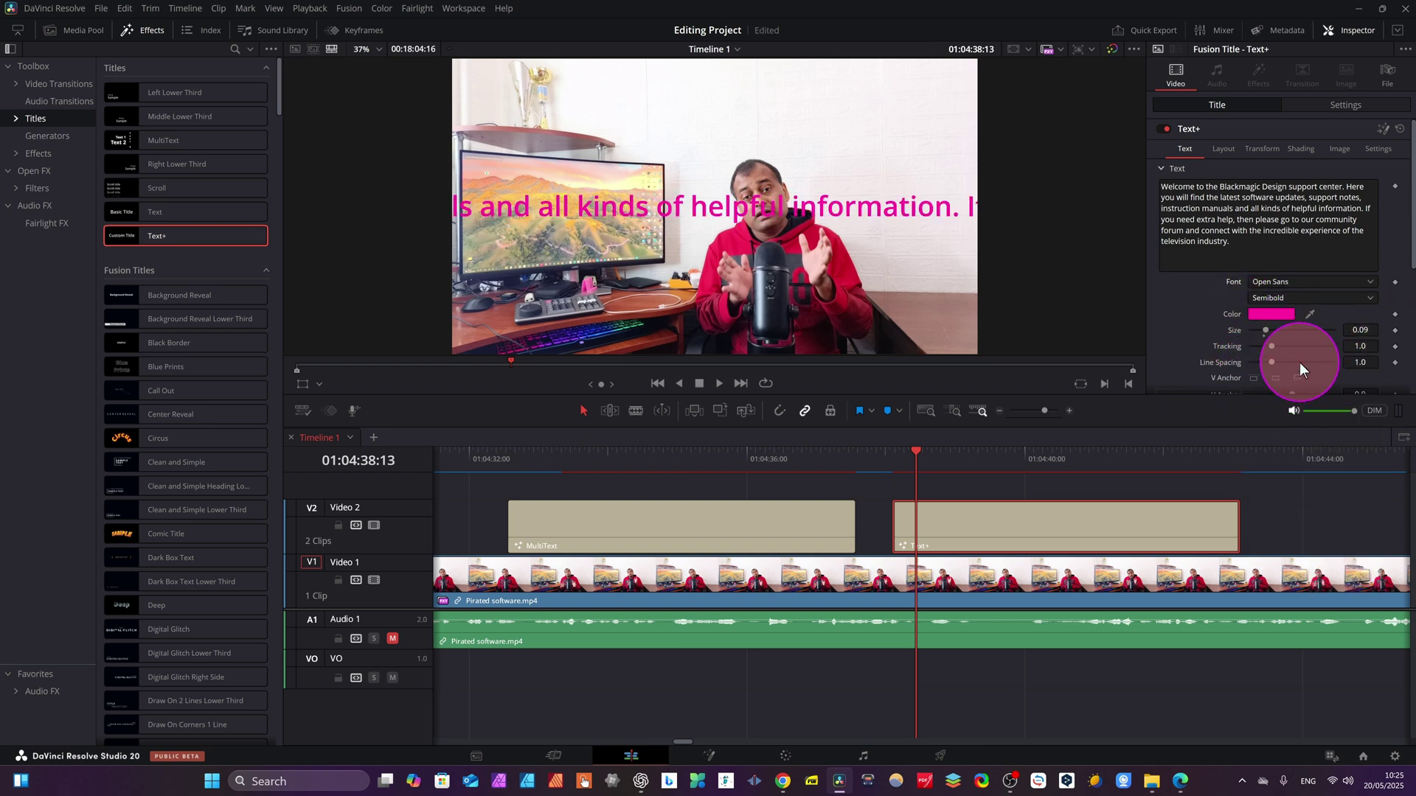
scroll(1299, 362, down, 3)
scroll(1299, 361, up, 3)
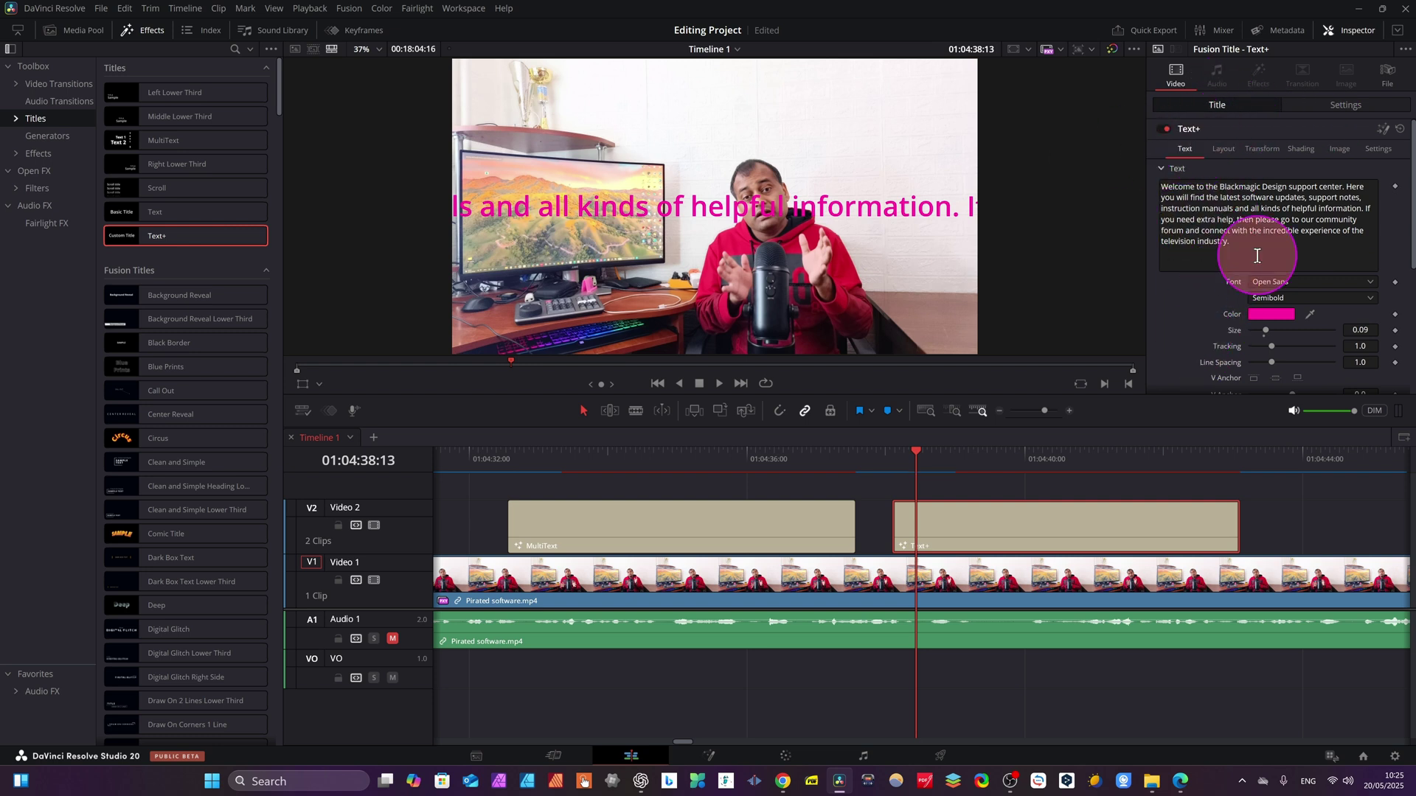
- Set the paragraph's layout type to Text Box and enable Wrap to Text Box, leaving Clip to Text Box off
click(1229, 148)
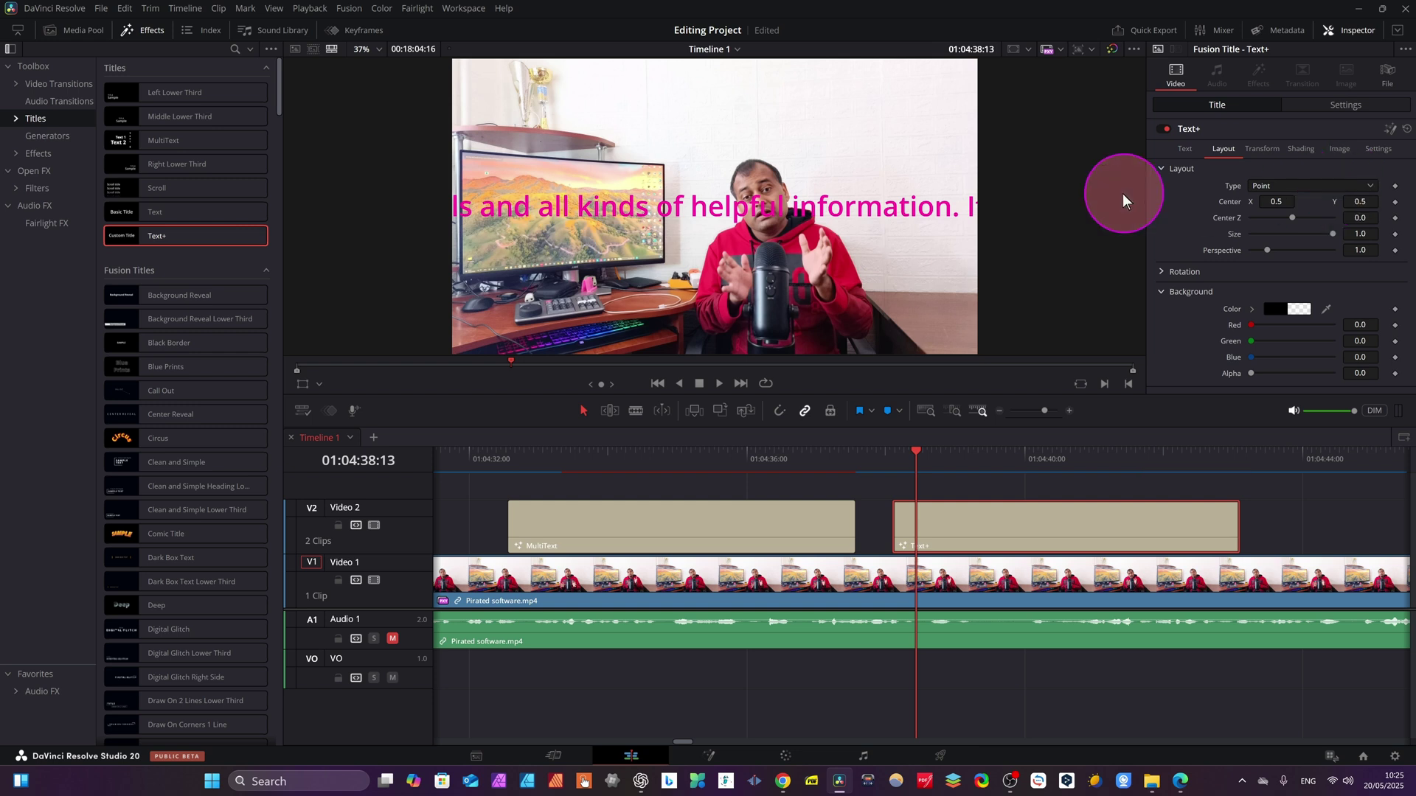
click(1362, 189)
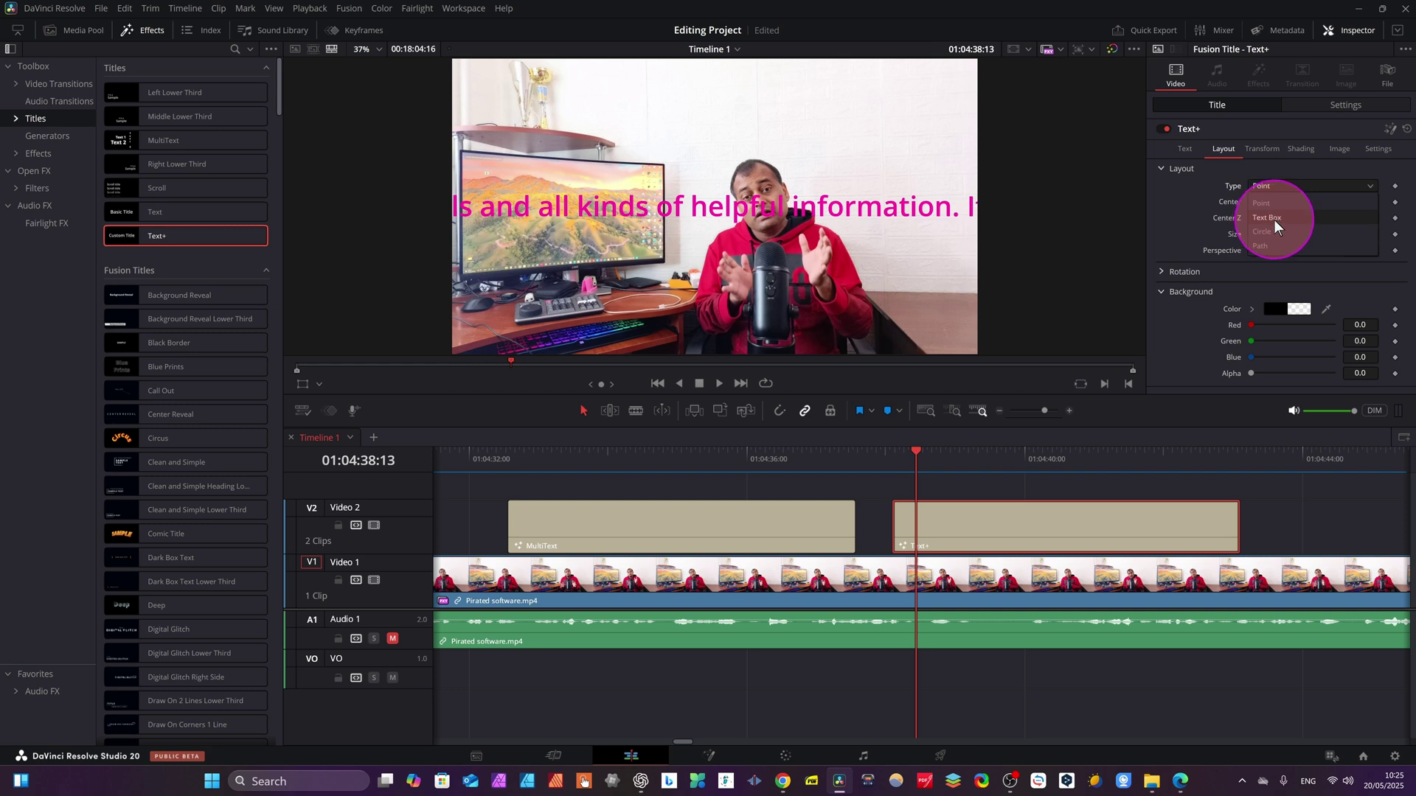
click(1277, 219)
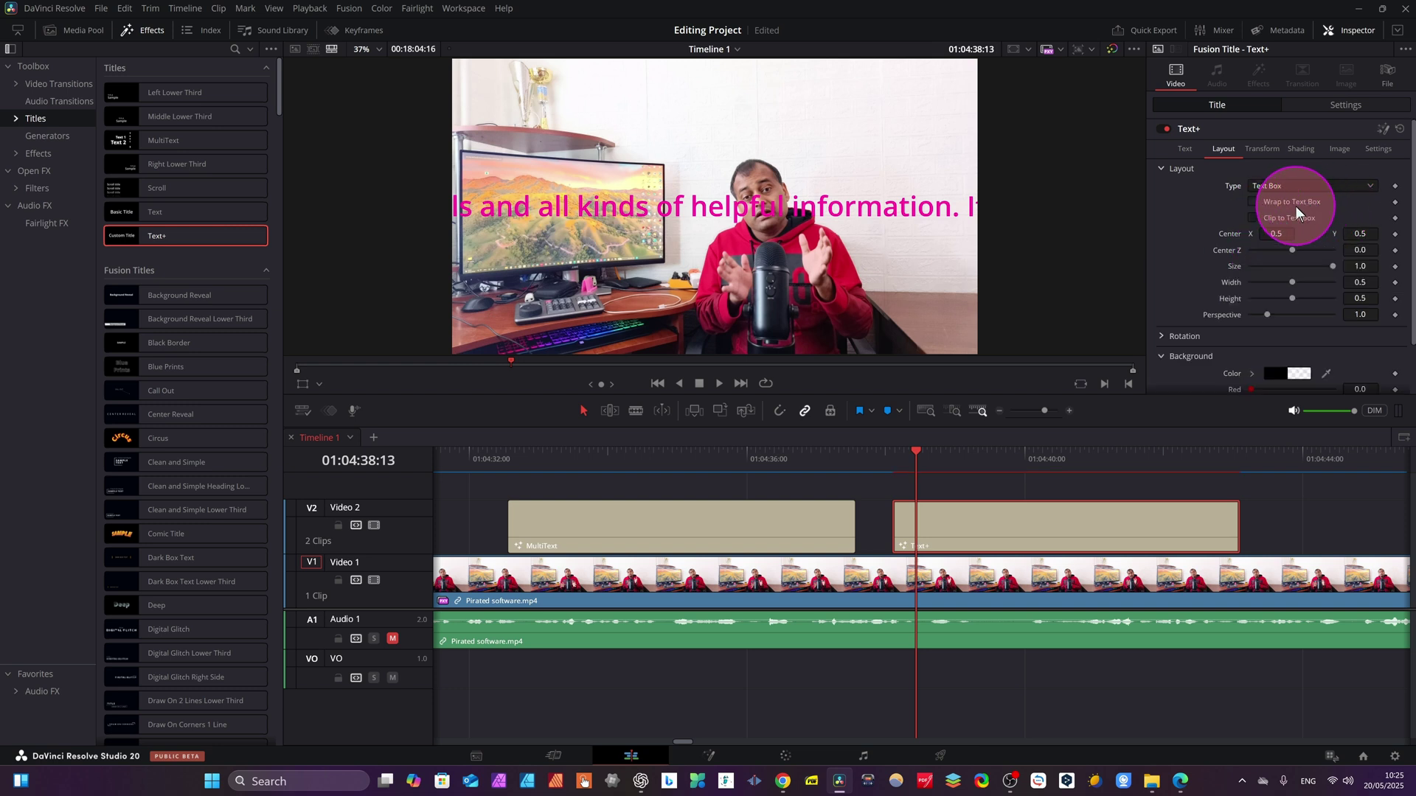
click(1252, 218)
click(1252, 218)
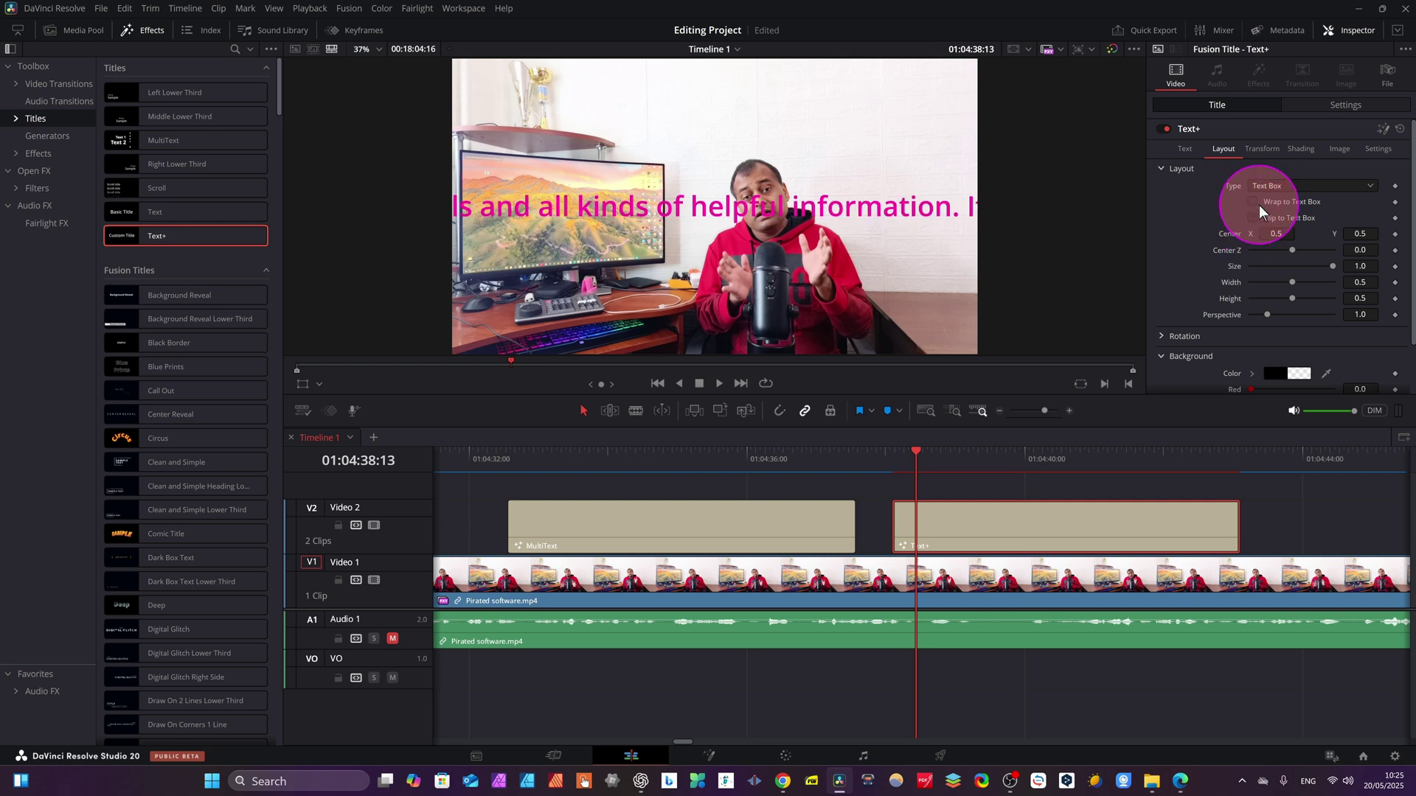
click(1252, 202)
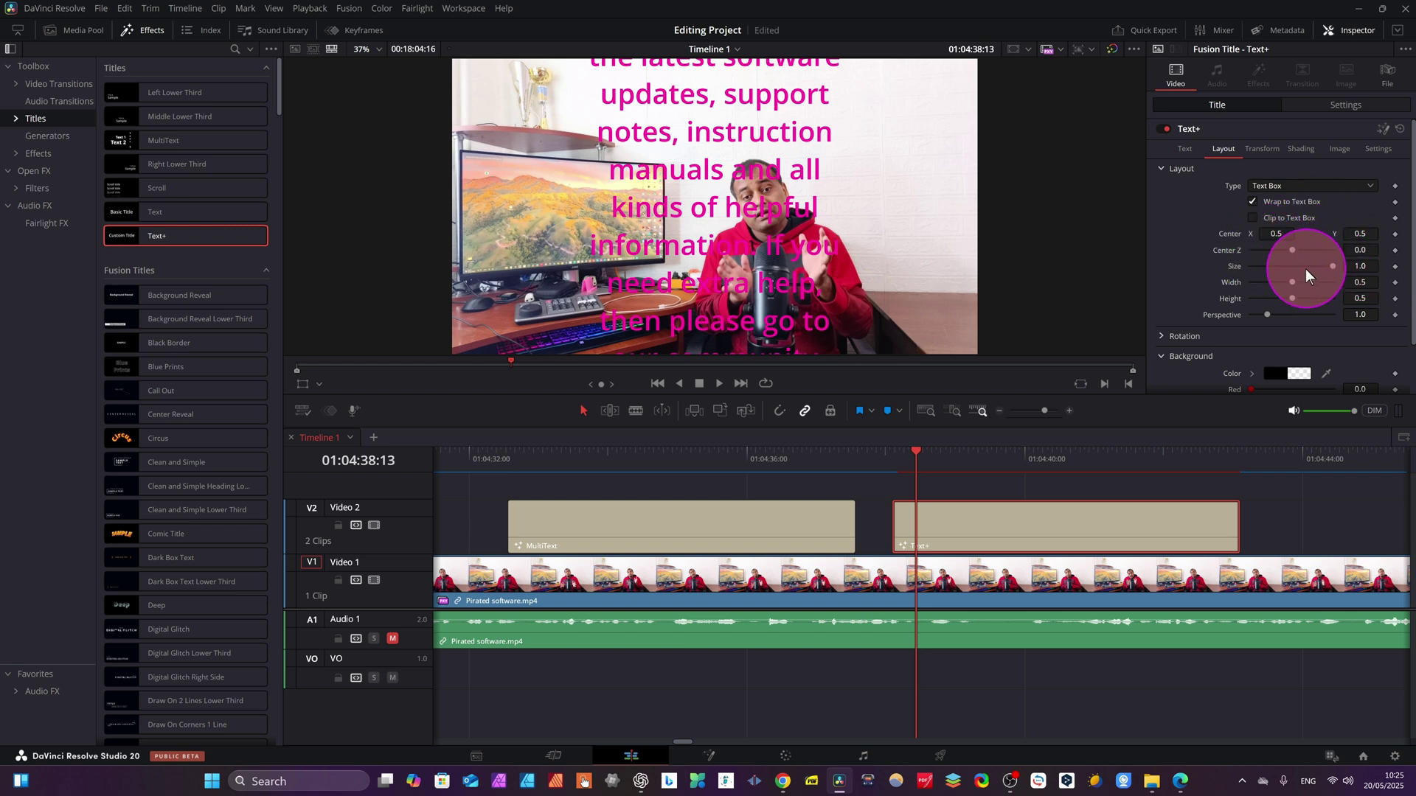
- Reduce the wrapped text's layout size to 0.377 and shift the title horizontally to a Position X of -1175
drag(1352, 269, 949, 341)
click(1367, 235)
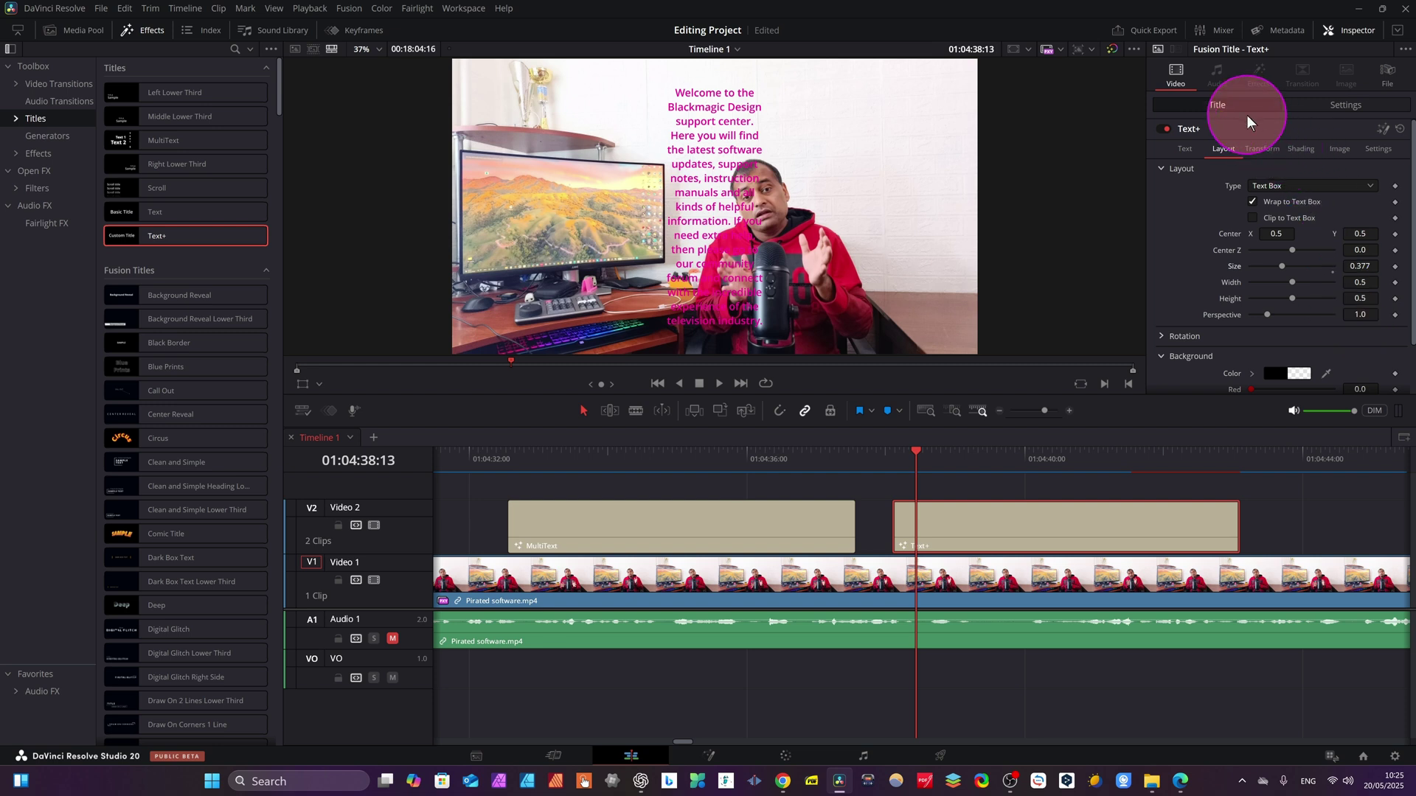
click(1185, 149)
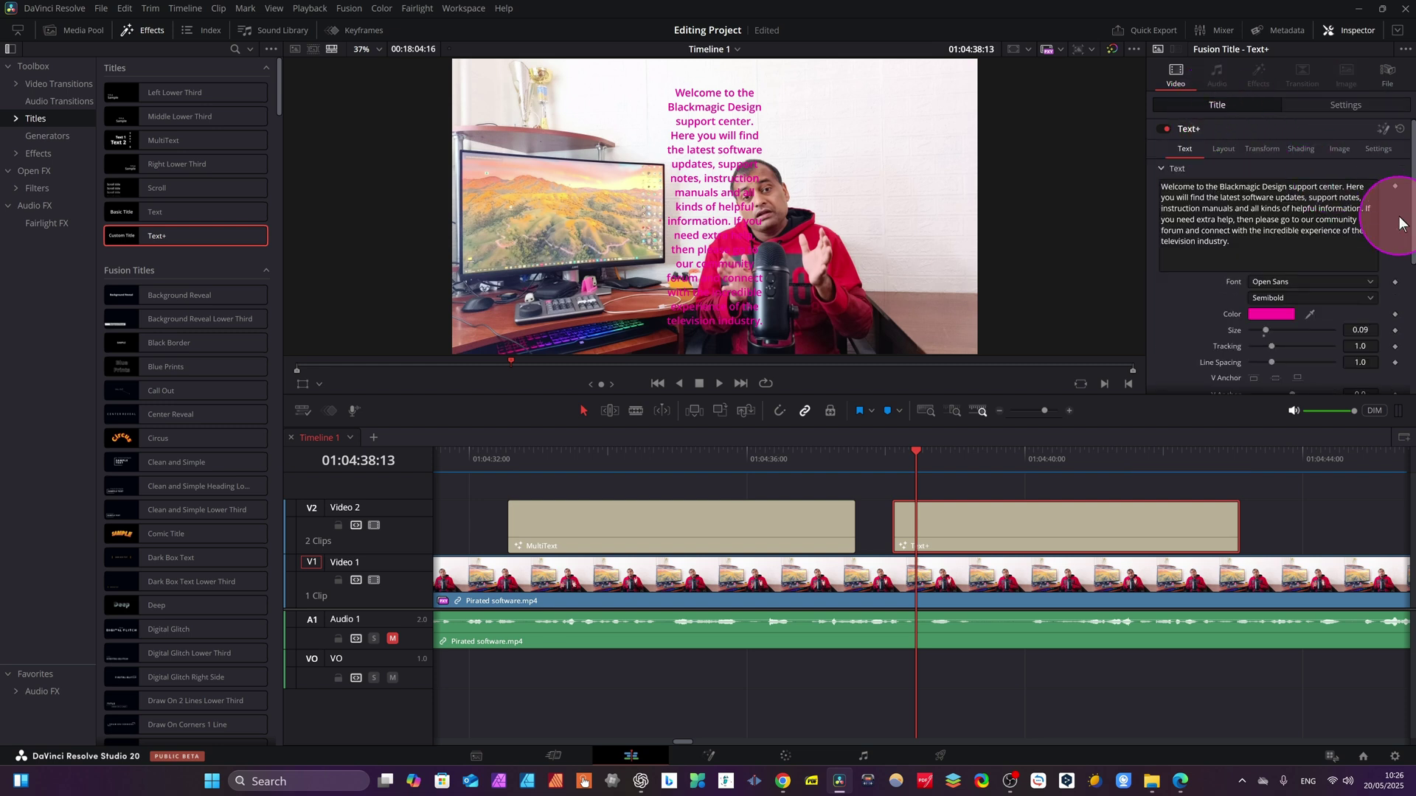
scroll(1320, 323, down, 2)
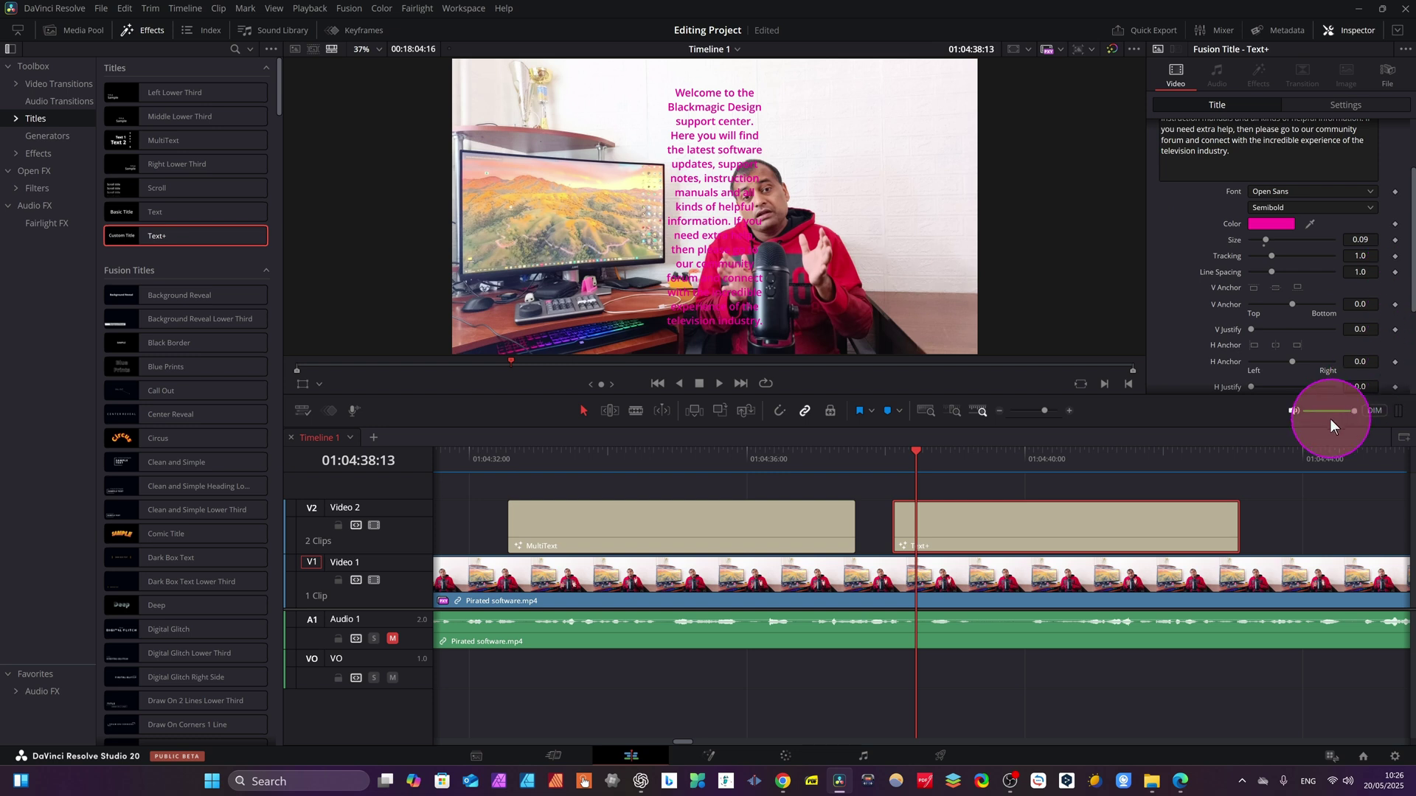
click(1350, 104)
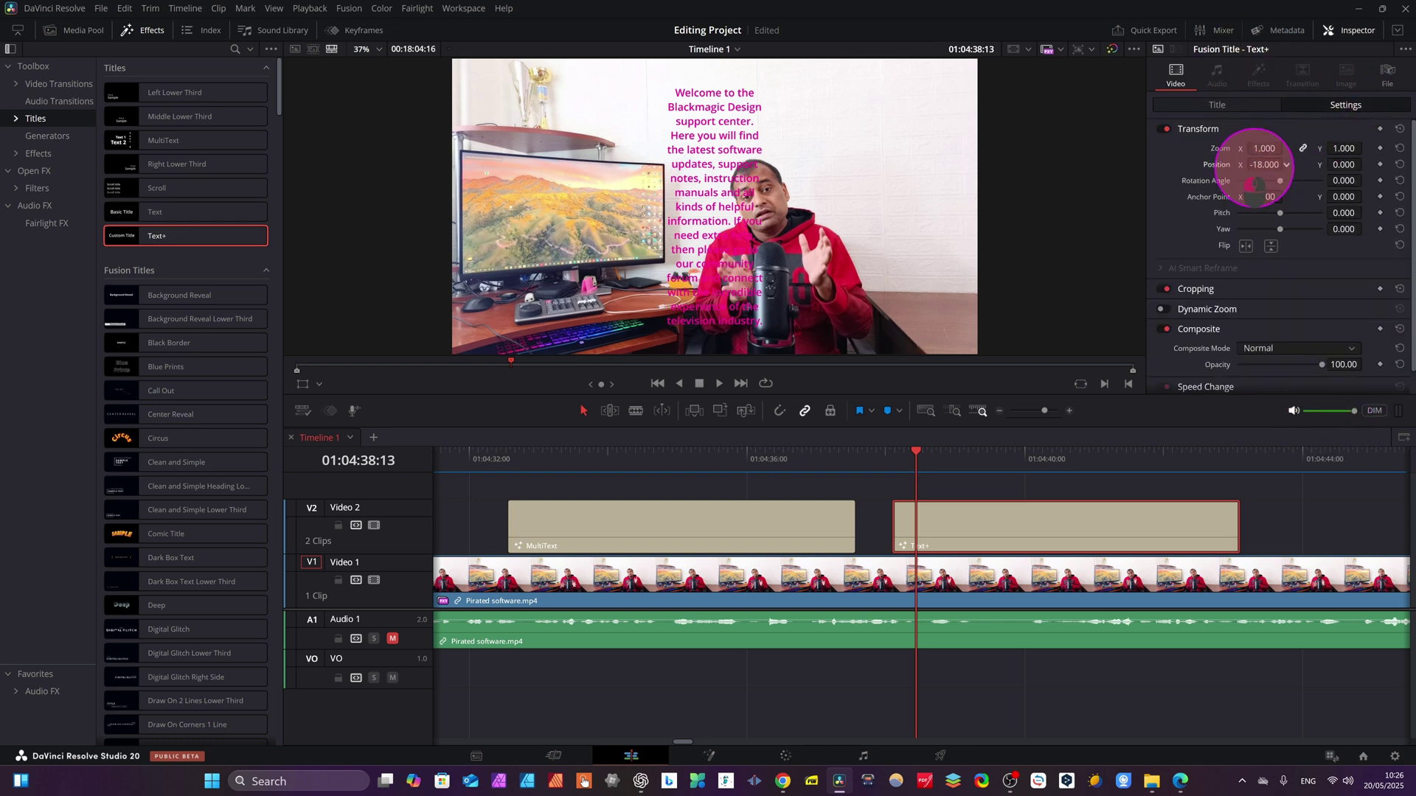
drag(1257, 166, 507, 204)
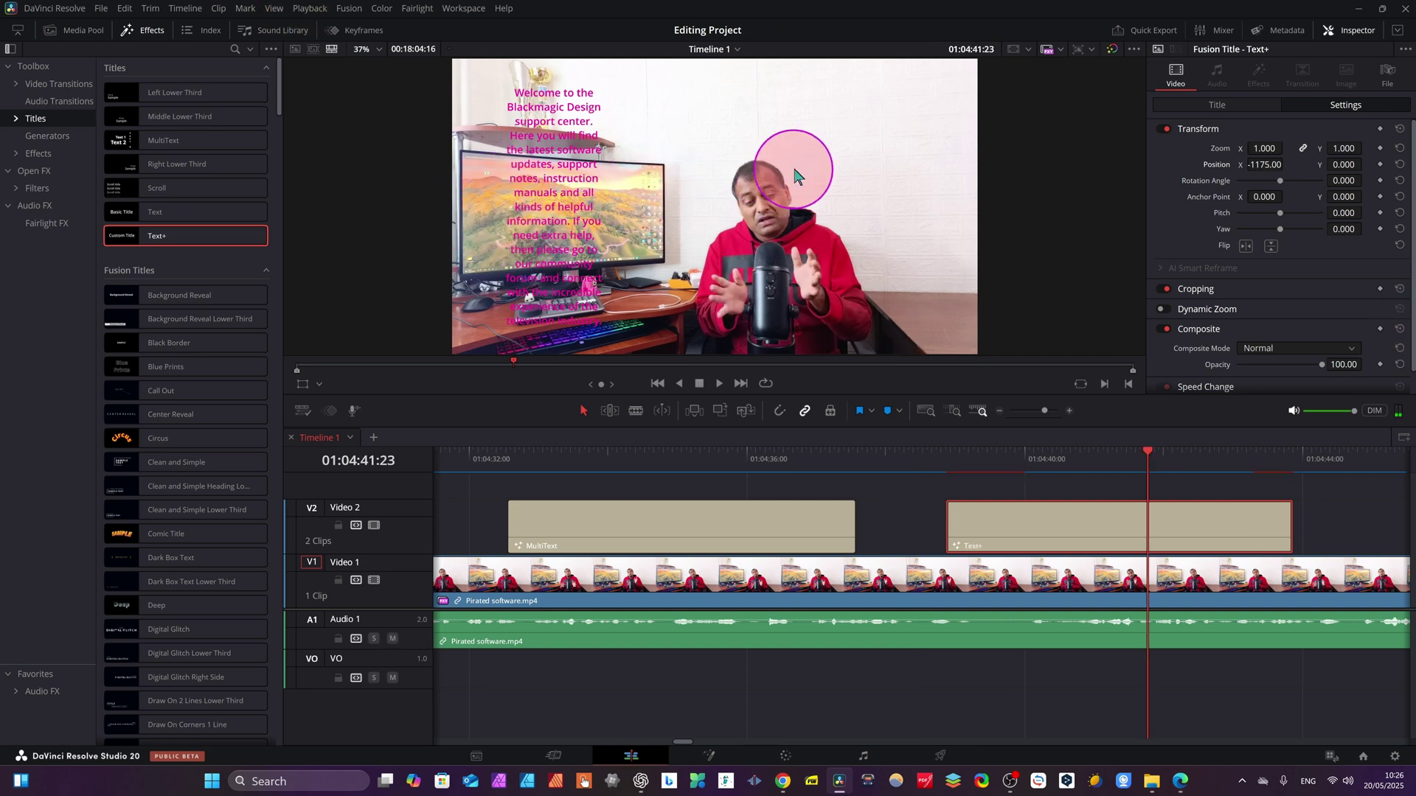
- Add another Text+ title on the Video 2 track after the wrapped text clip, covering the playhead at 01:04:45:06, and select it
click(154, 223)
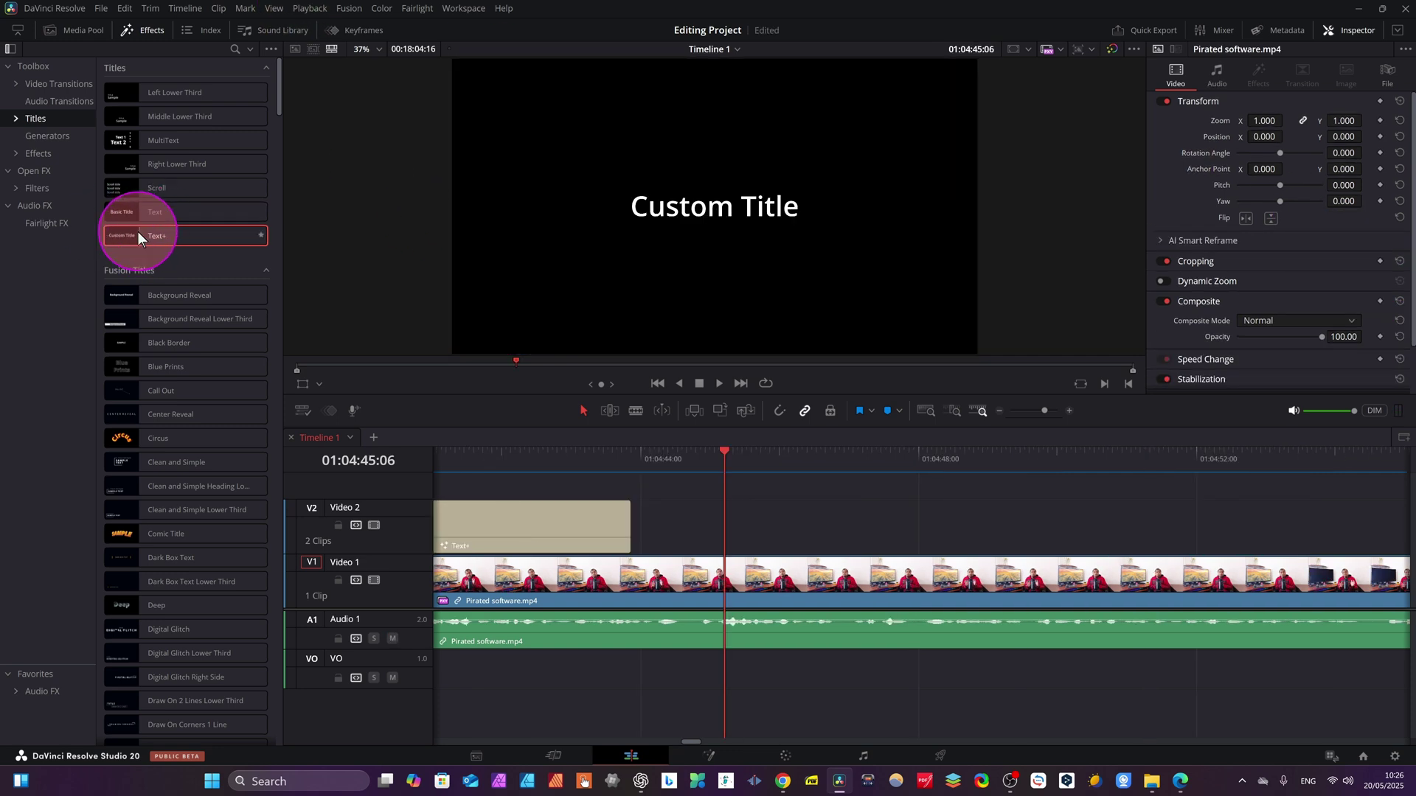
drag(139, 233, 686, 528)
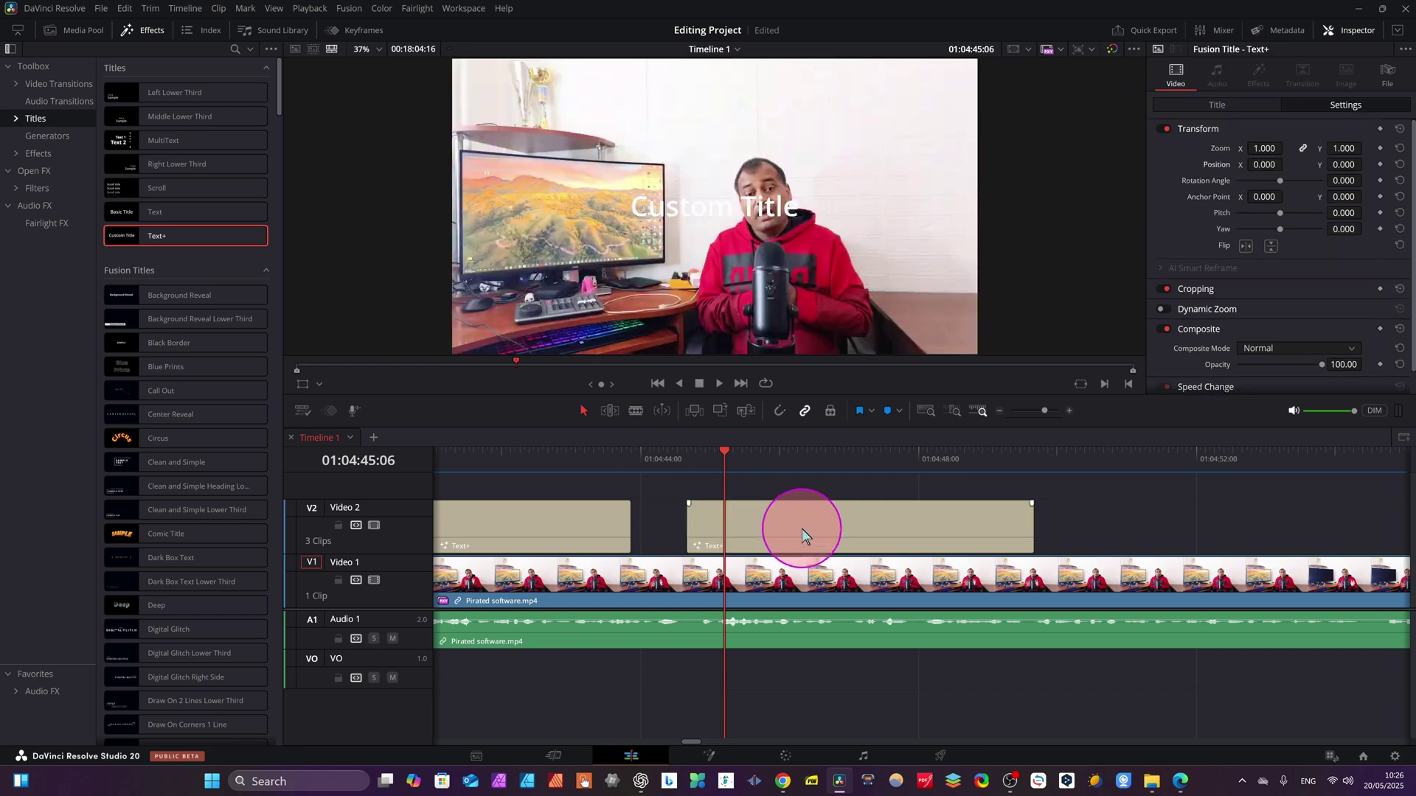
click(755, 548)
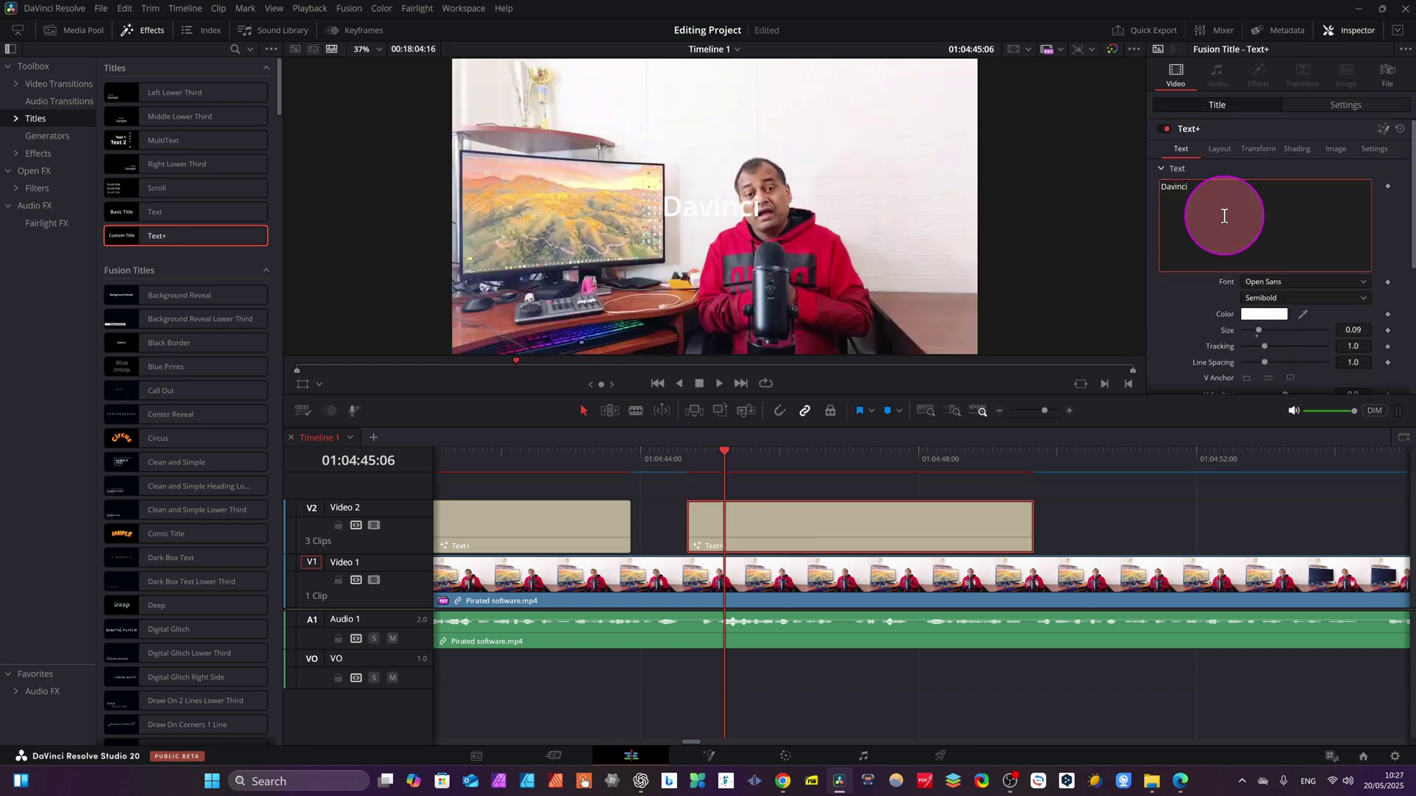
- Set the new title's text to "Davinci Resolve Tutorial For you"
text(ve Rutorial For you)
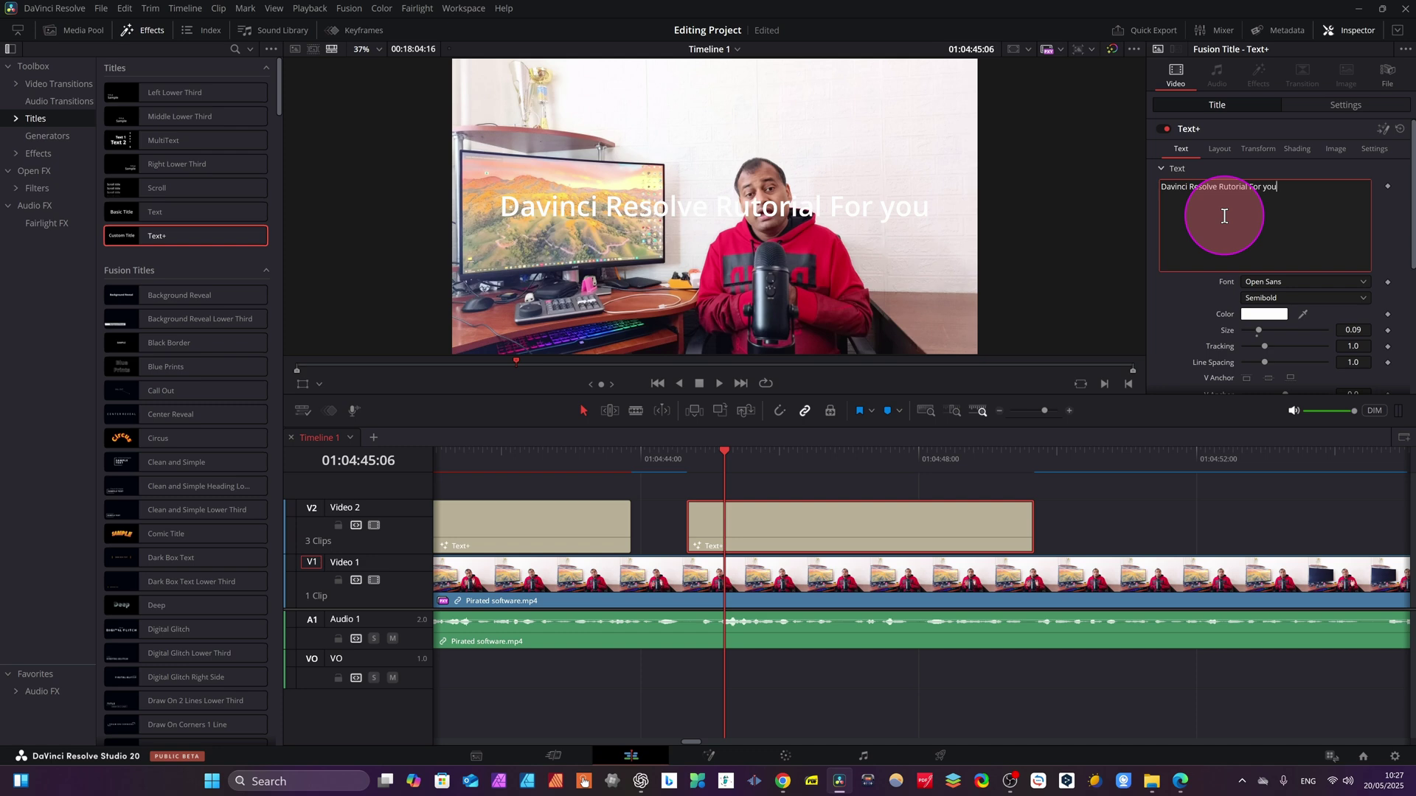
click(1224, 179)
key(BackSpace)
text(T)
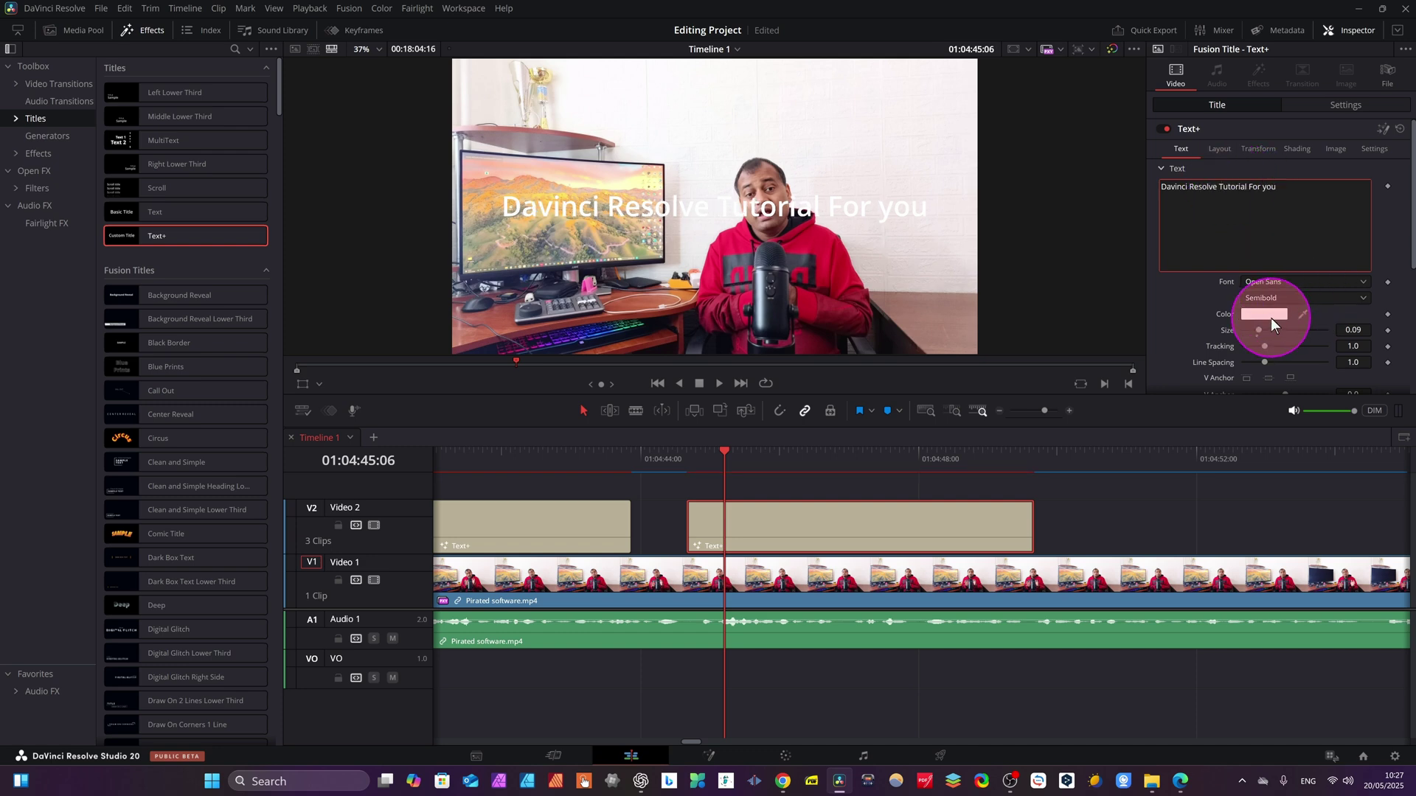
- Set the tutorial title's text color to pink #ff1e83
click(1270, 317)
click(710, 283)
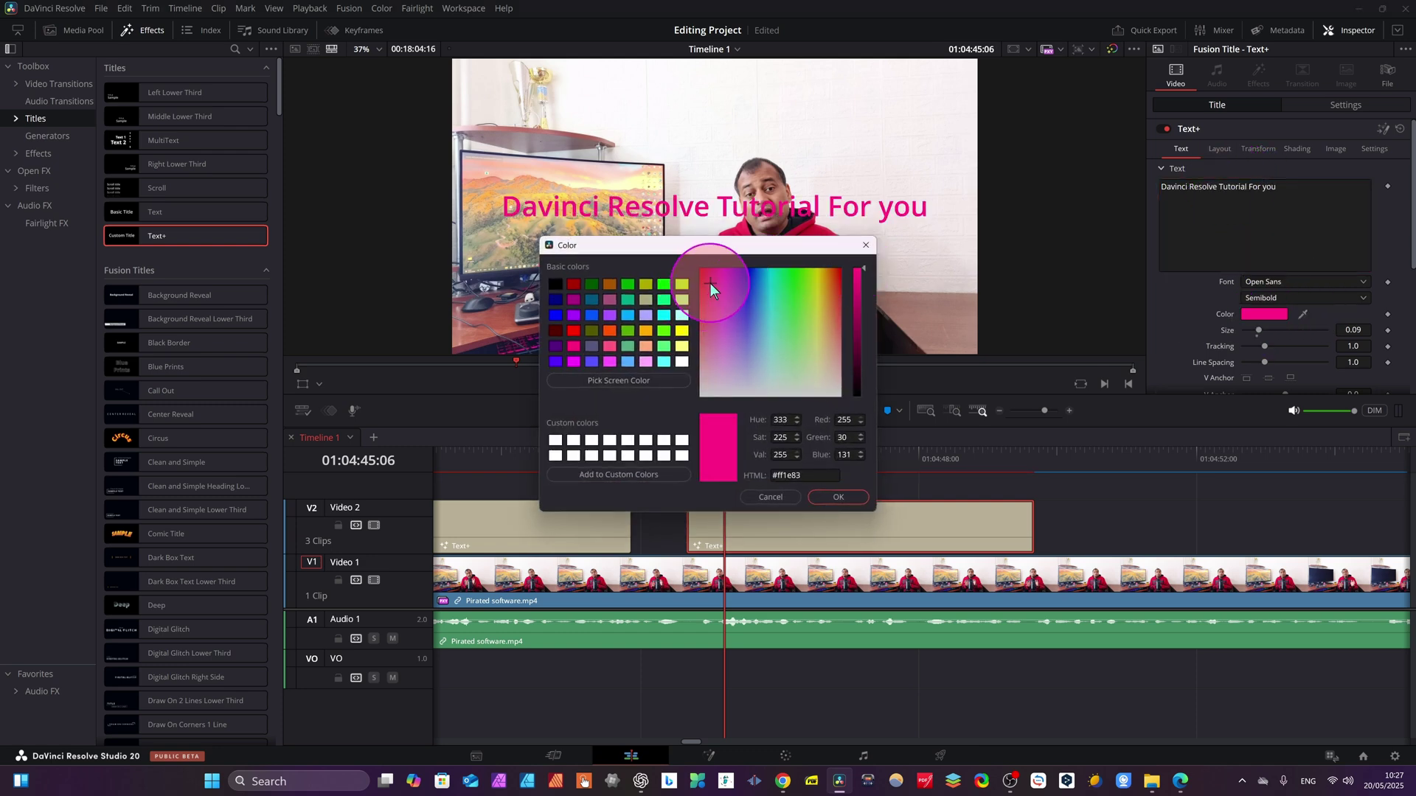
click(841, 495)
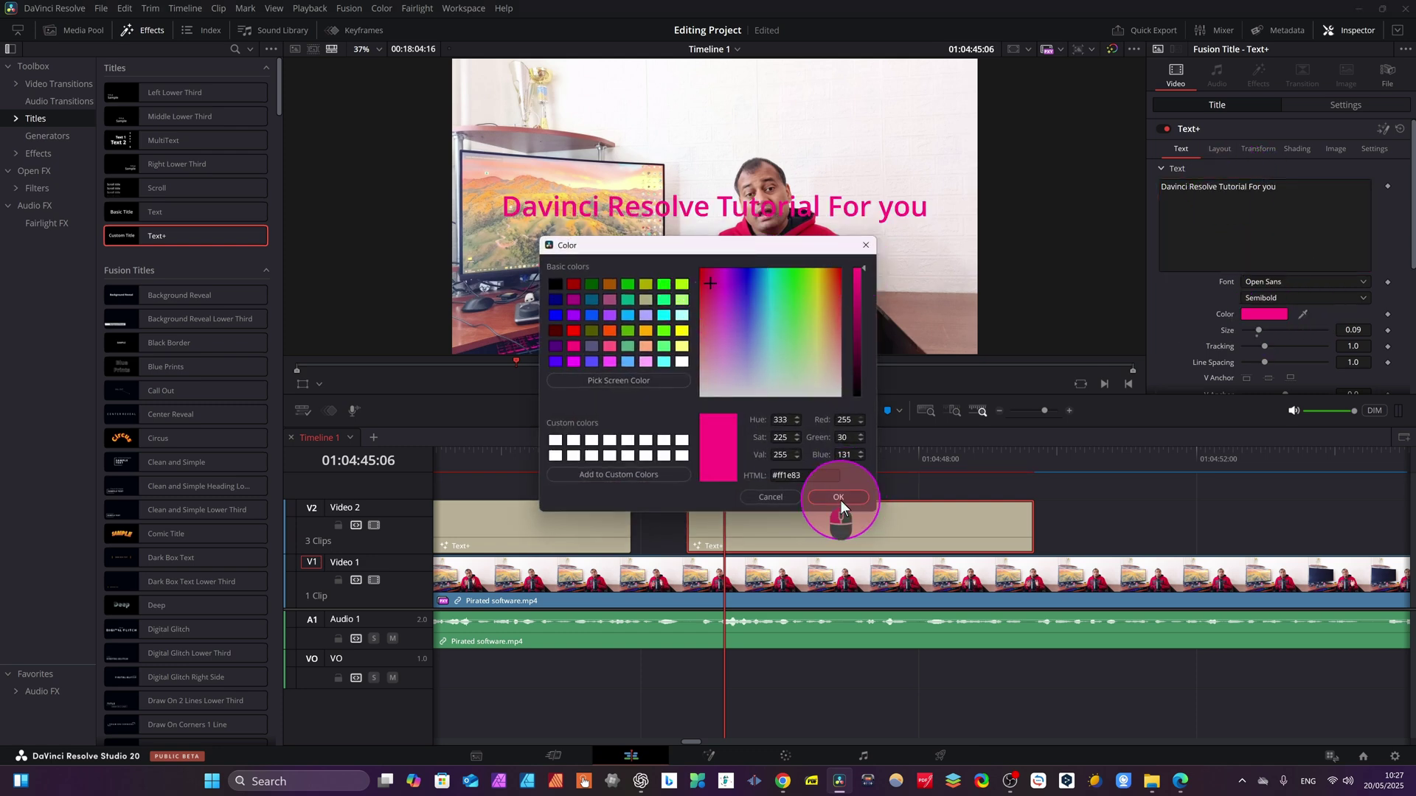
- Change the tutorial title's layout type from Point to Circle
click(1221, 149)
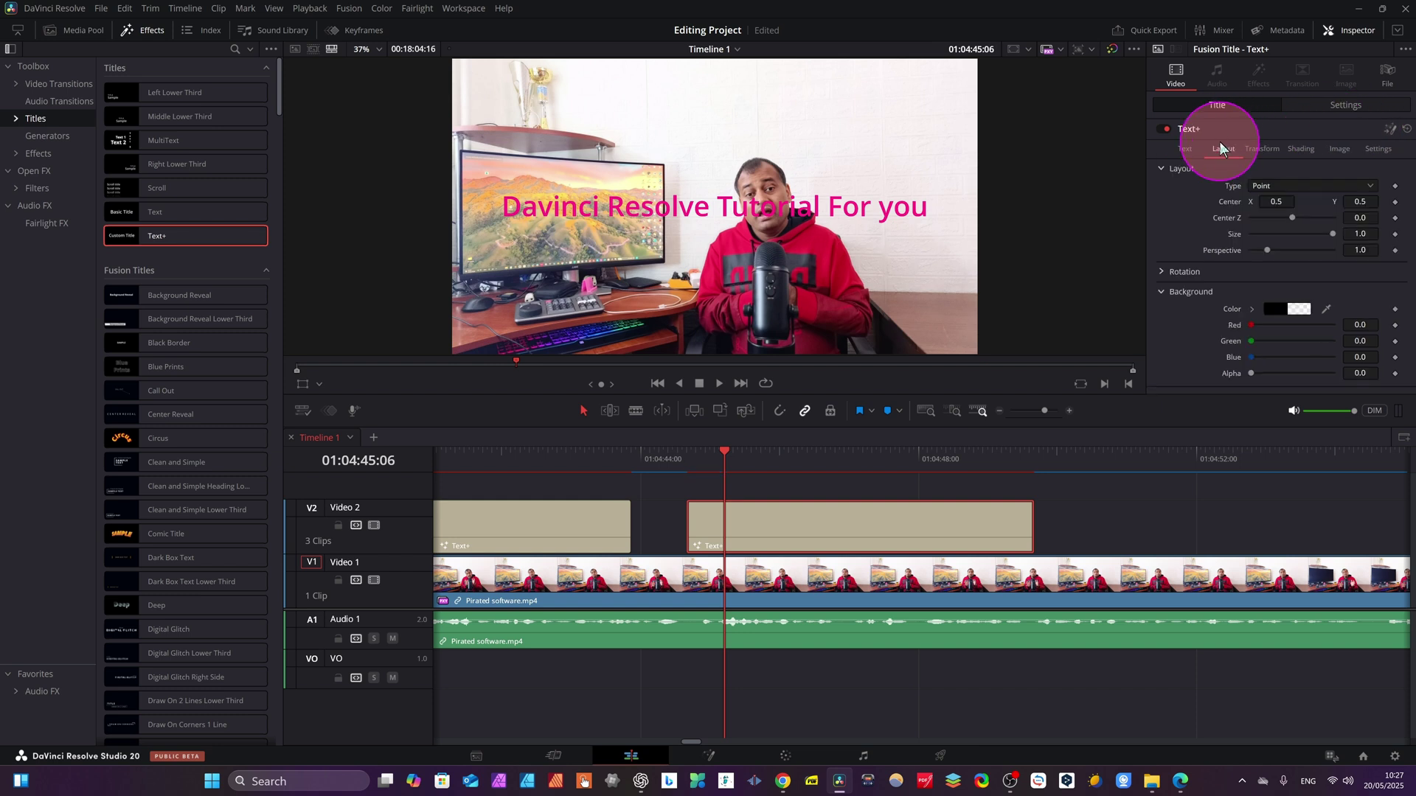
click(1370, 185)
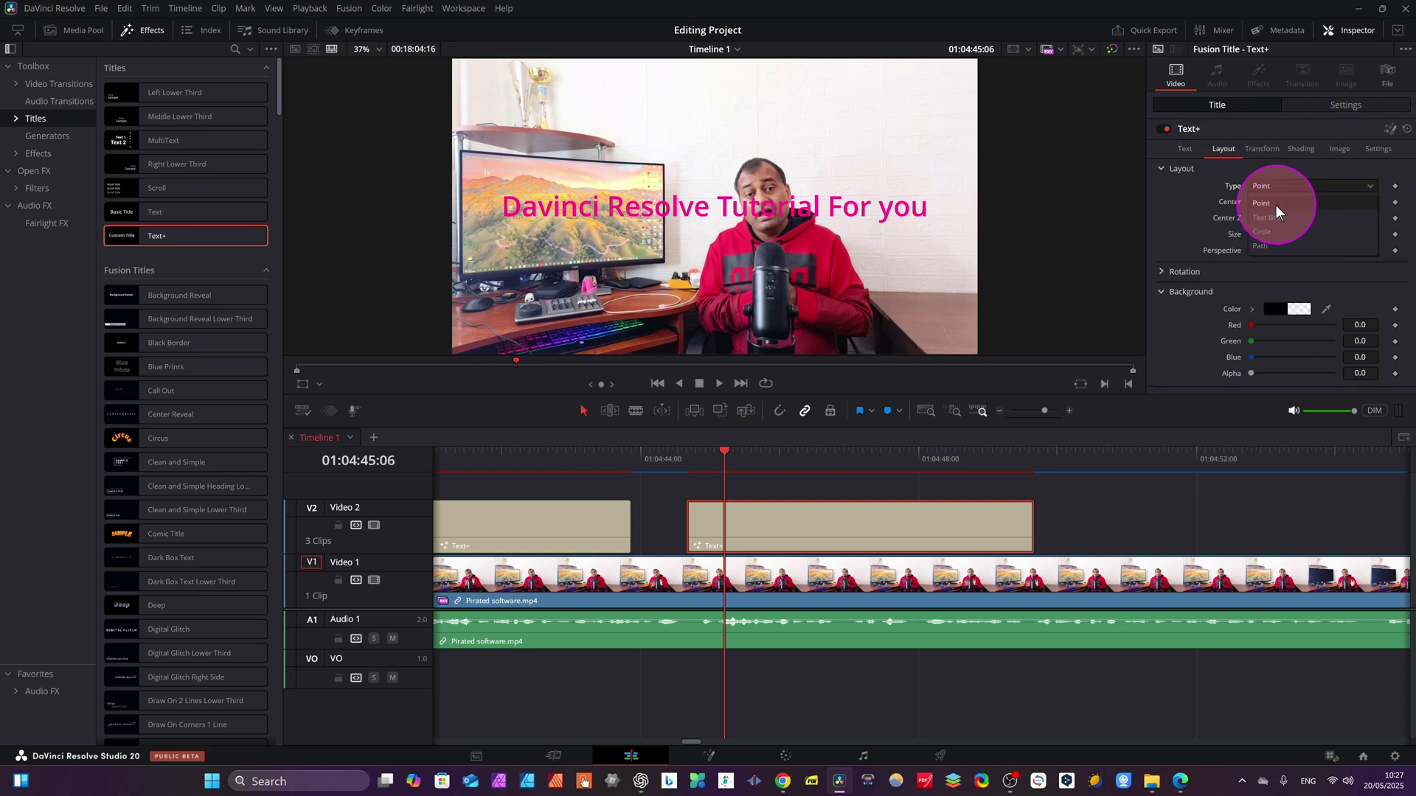
click(1263, 231)
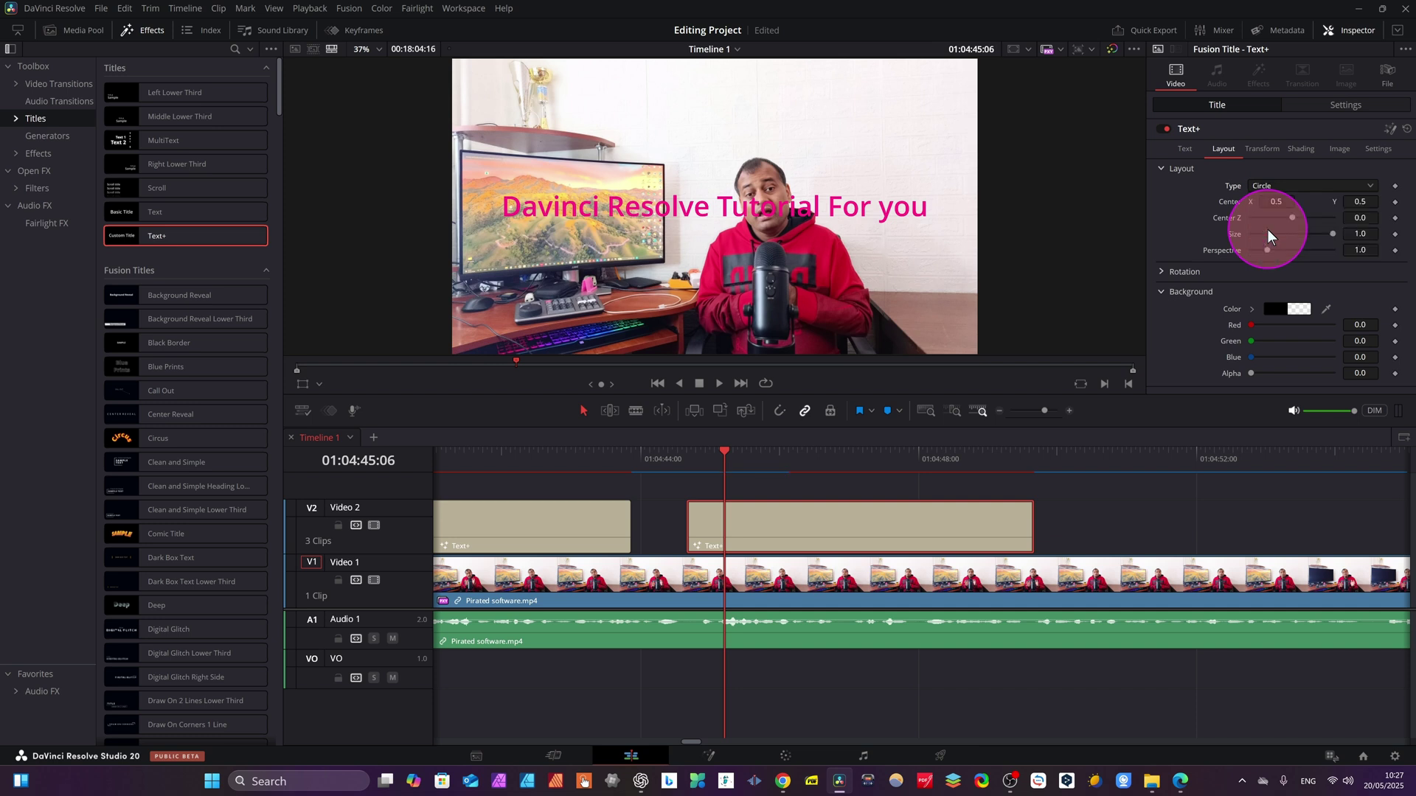
- Shift the circular title horizontally to a Position X of 411 and play it back over the video
click(1343, 108)
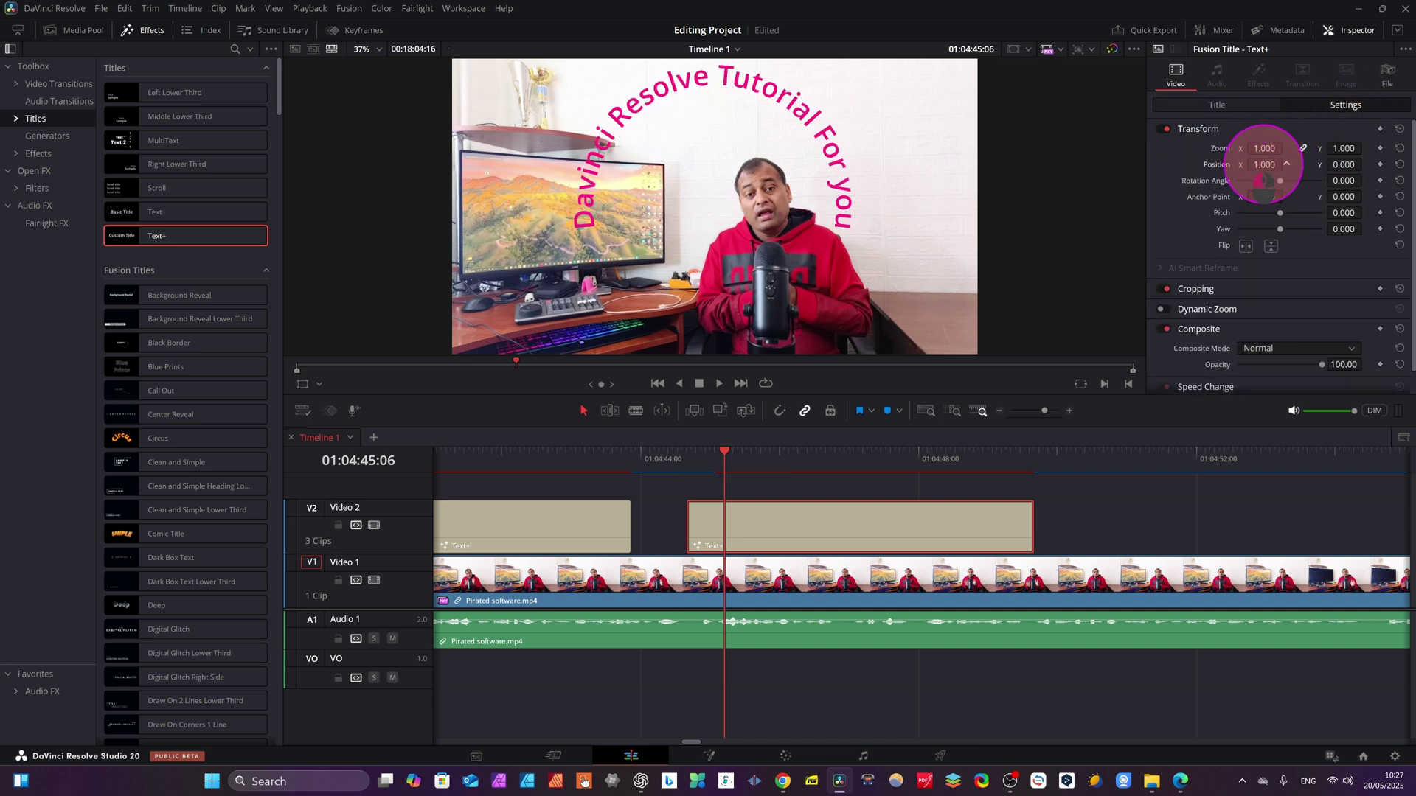
drag(1264, 165, 1354, 166)
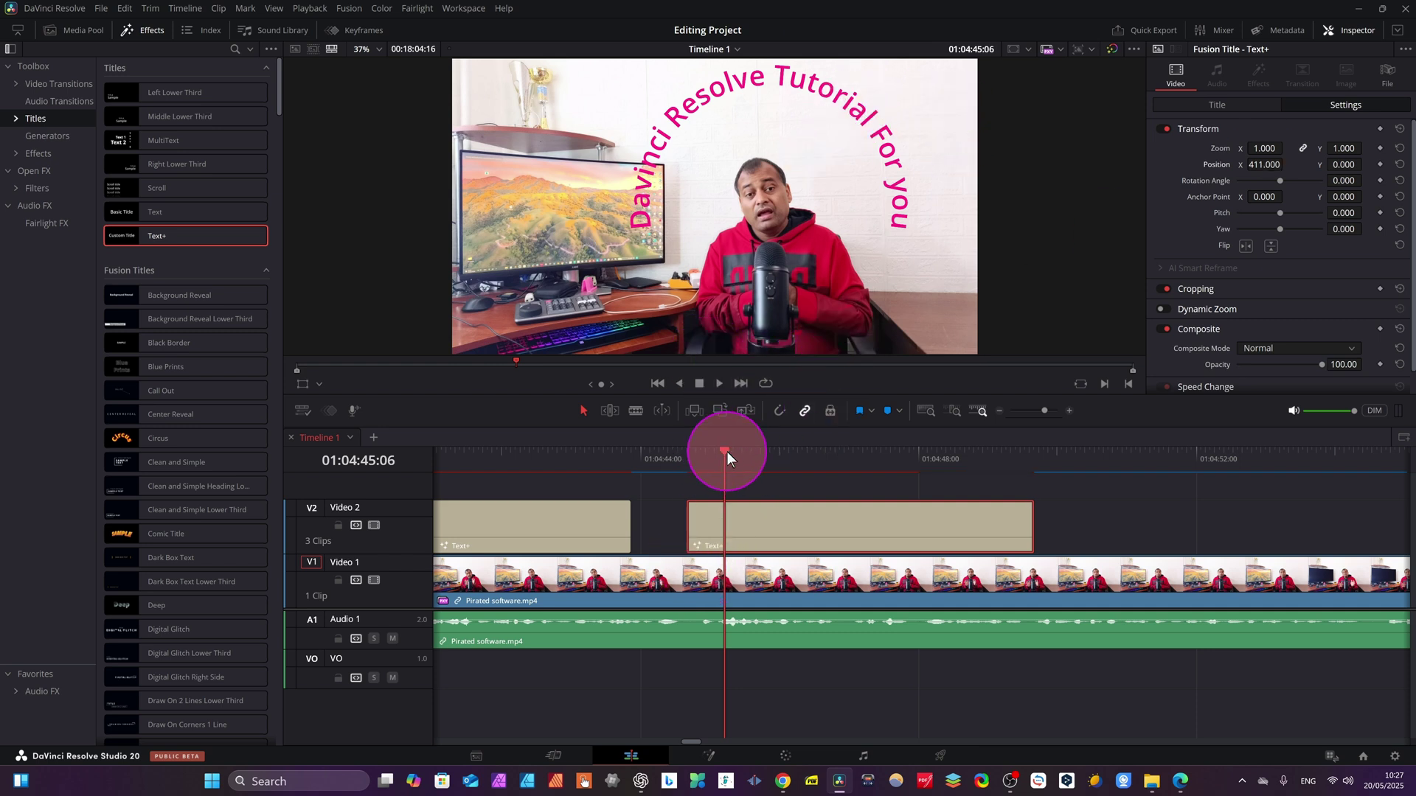
drag(727, 452, 713, 444)
key(space)
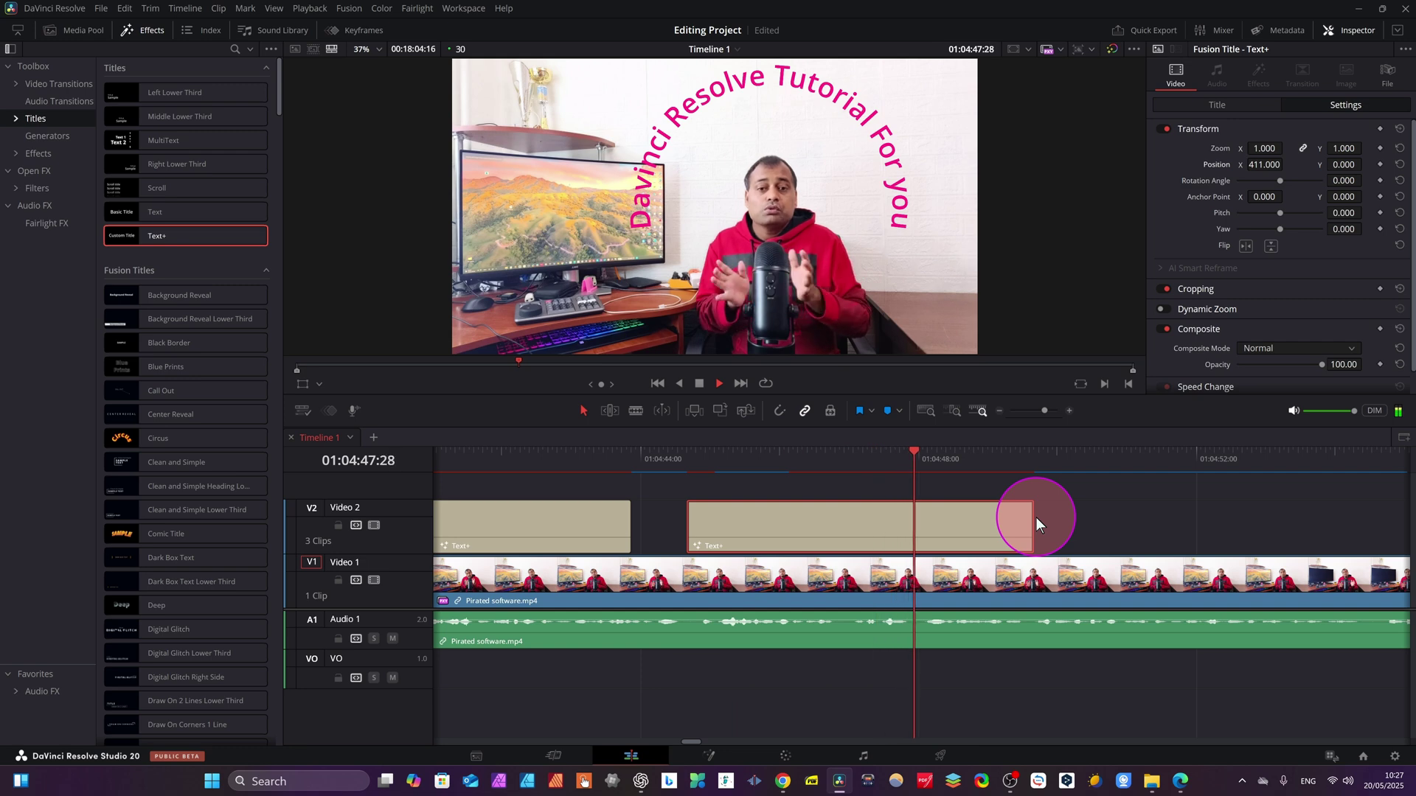
key(space)
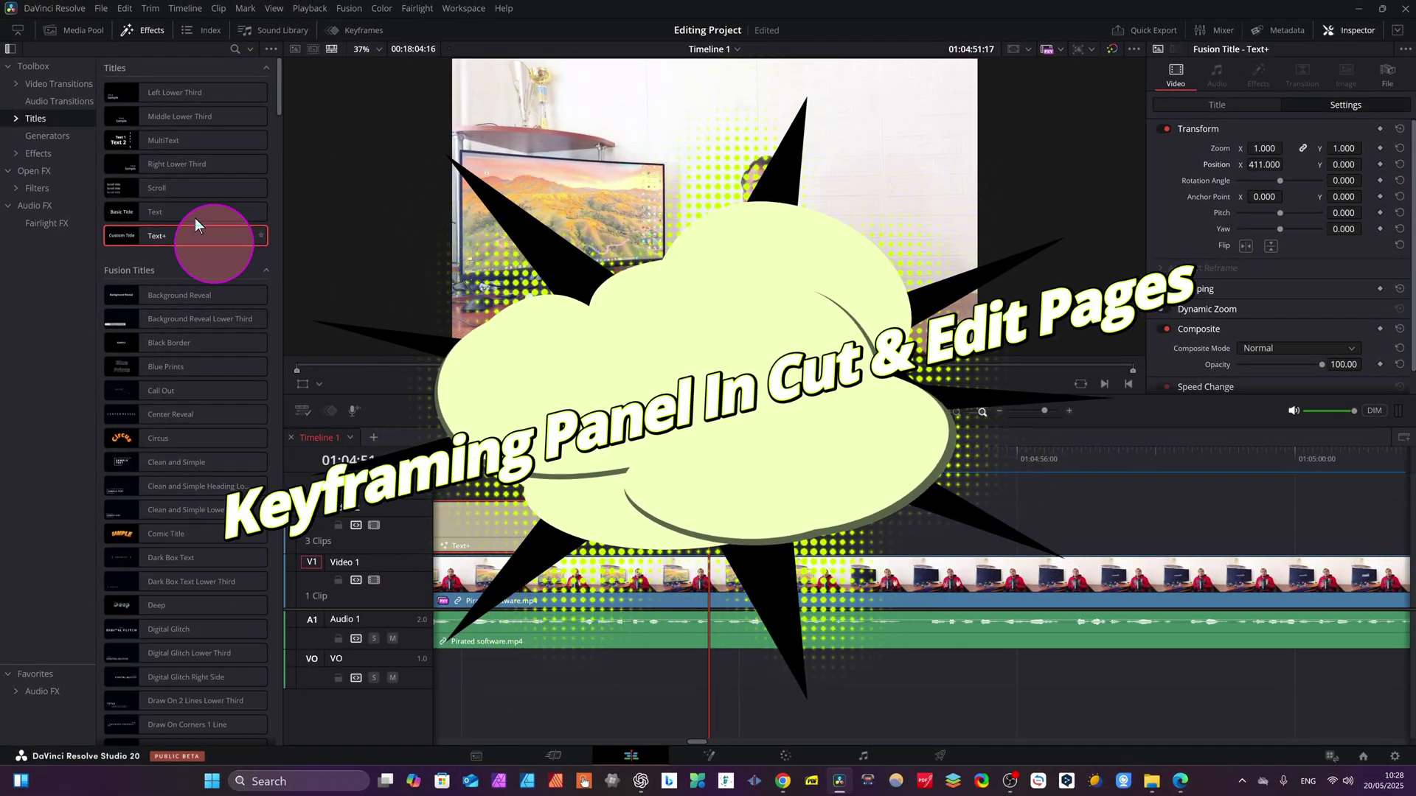
- Place Affinity photo HSL.jpg from the media pool on Video 2 across the playhead at 01:04:51:17 and show its keyframes
click(65, 25)
drag(213, 100, 645, 511)
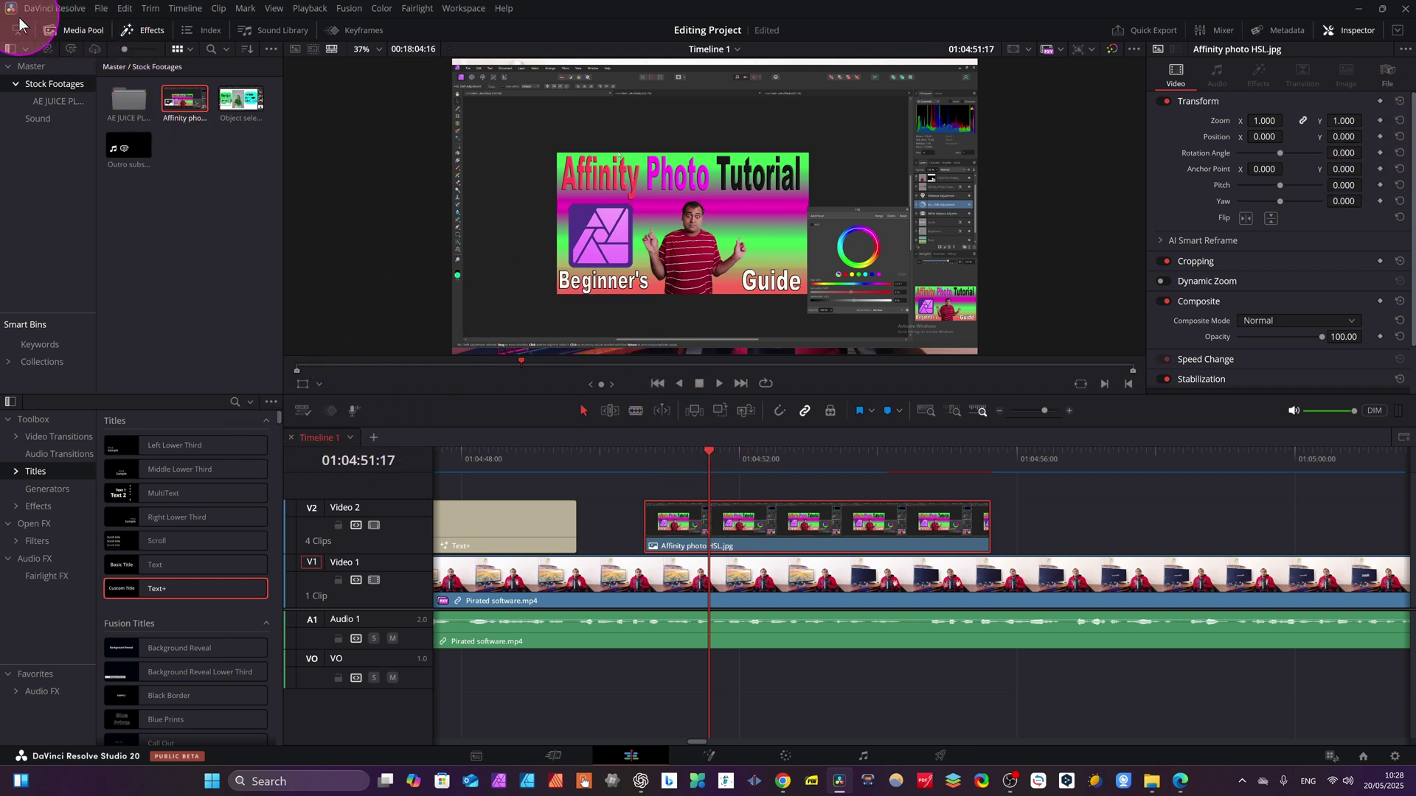
click(334, 29)
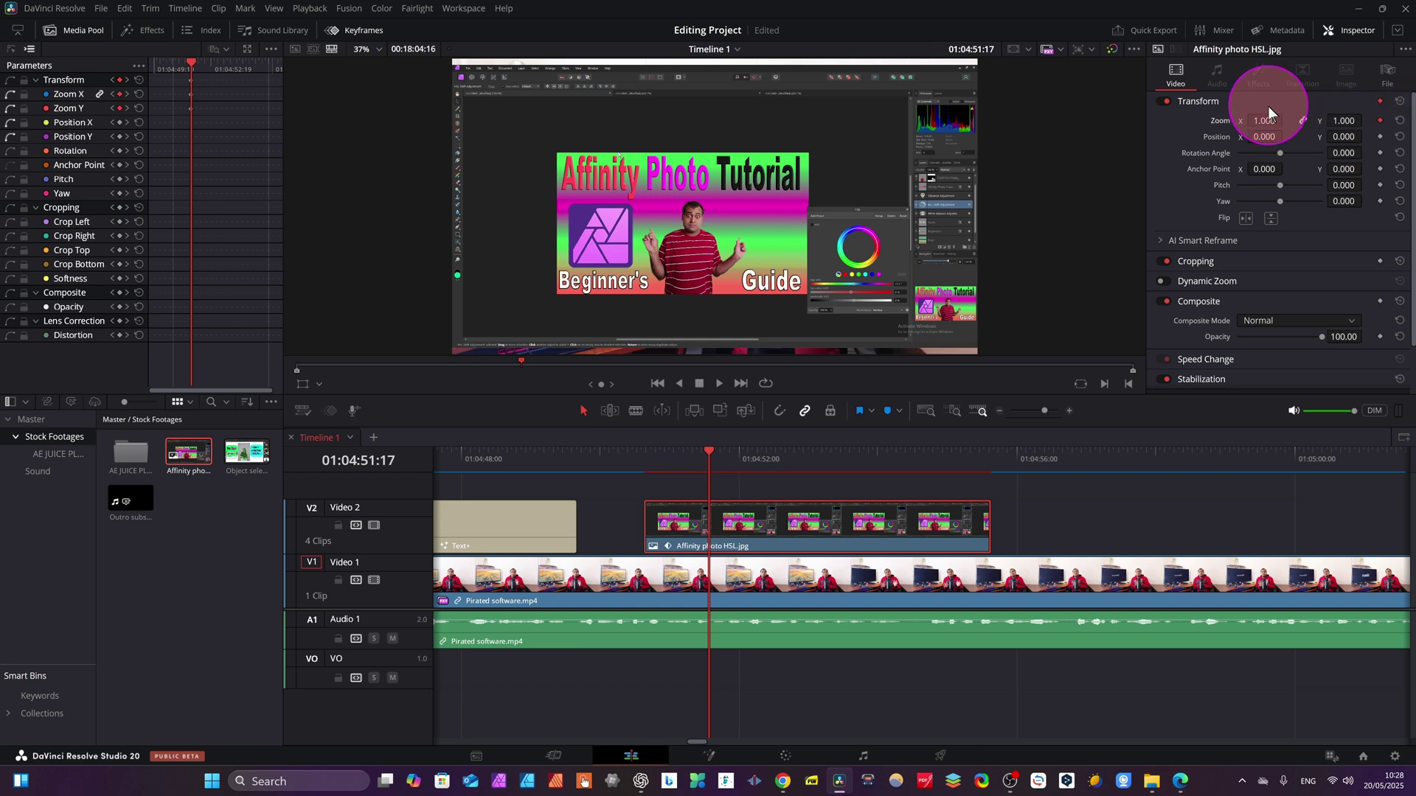
- Keyframe the image clip's linked zoom at 0.600 at 01:04:51:17 and 0.770 at 01:04:52:23
drag(1261, 120, 1233, 133)
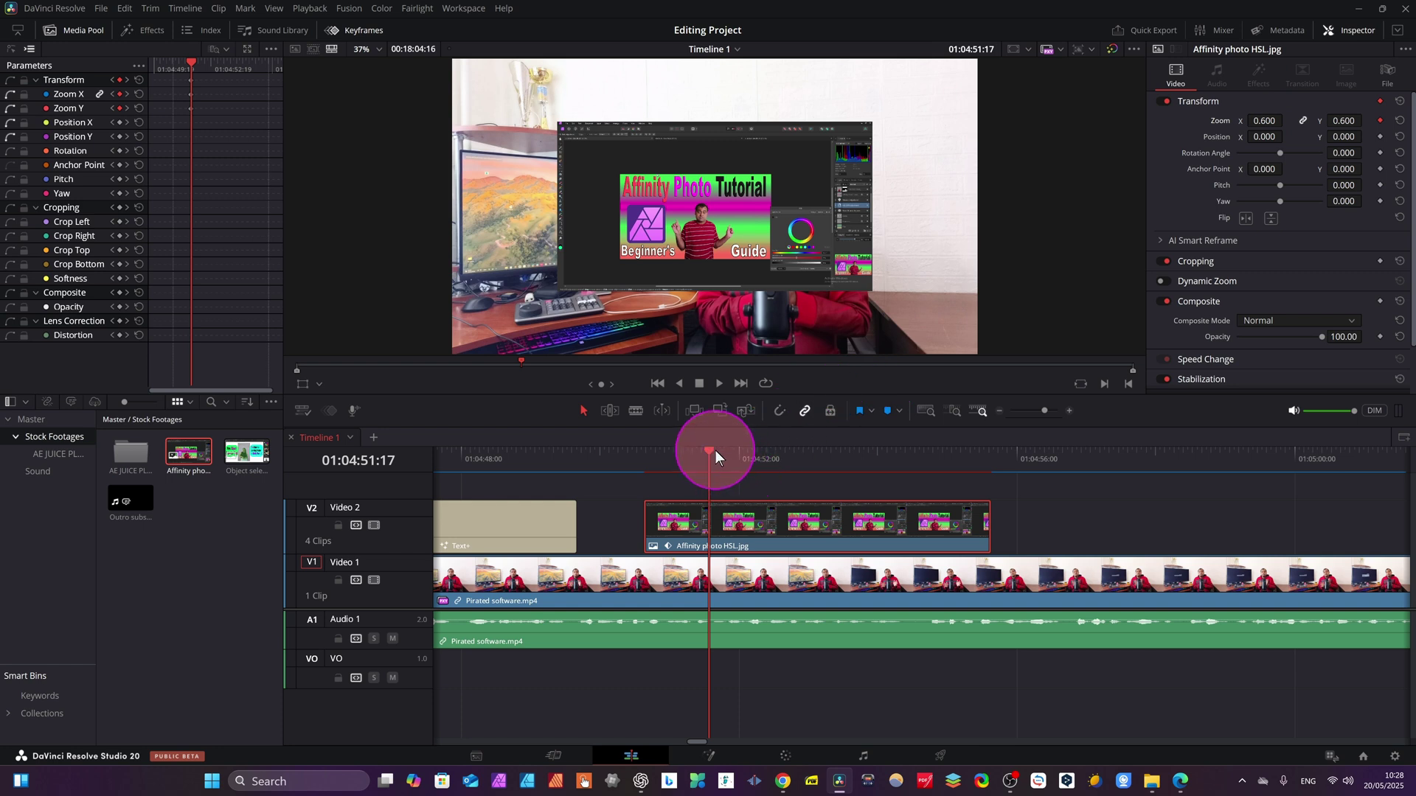
drag(715, 450, 795, 451)
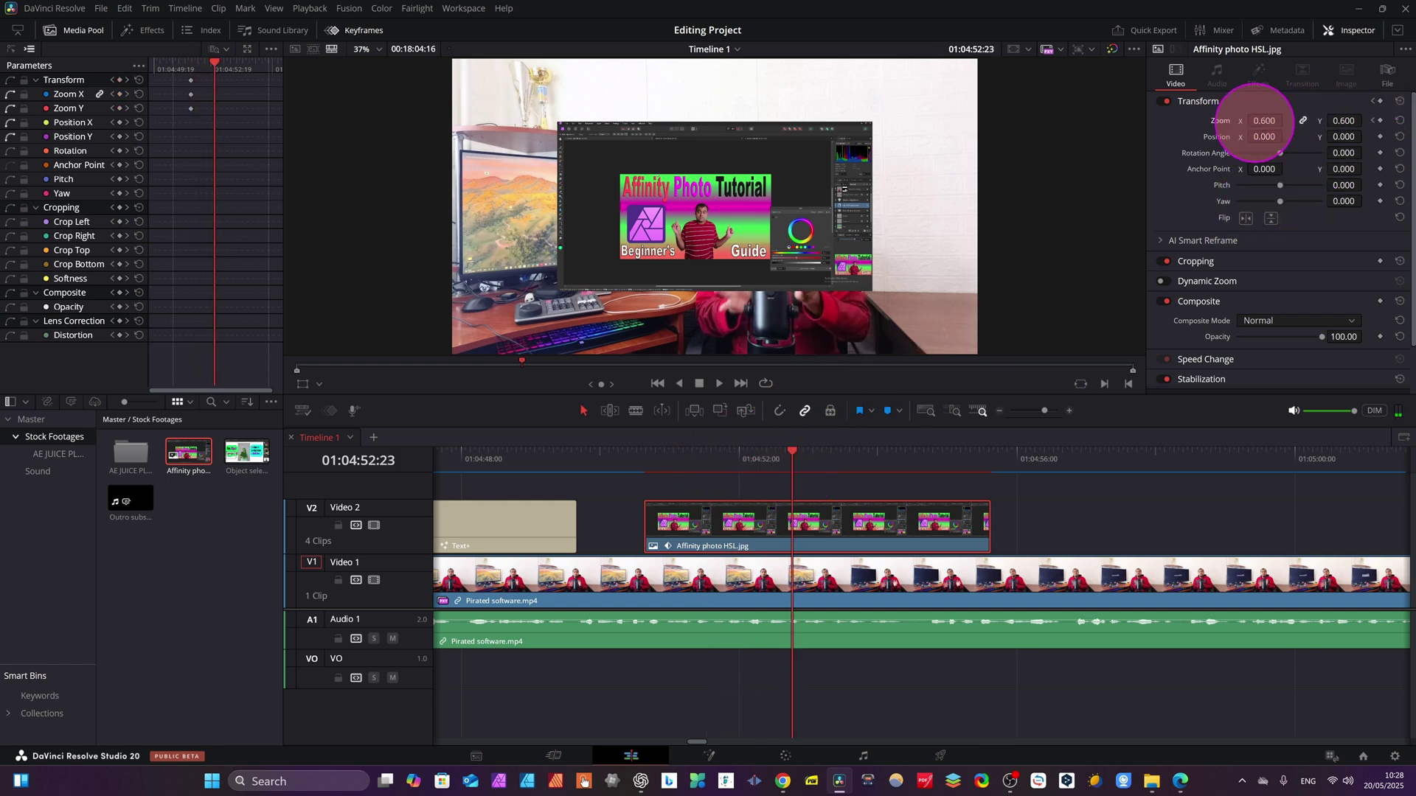
drag(1254, 122, 1265, 129)
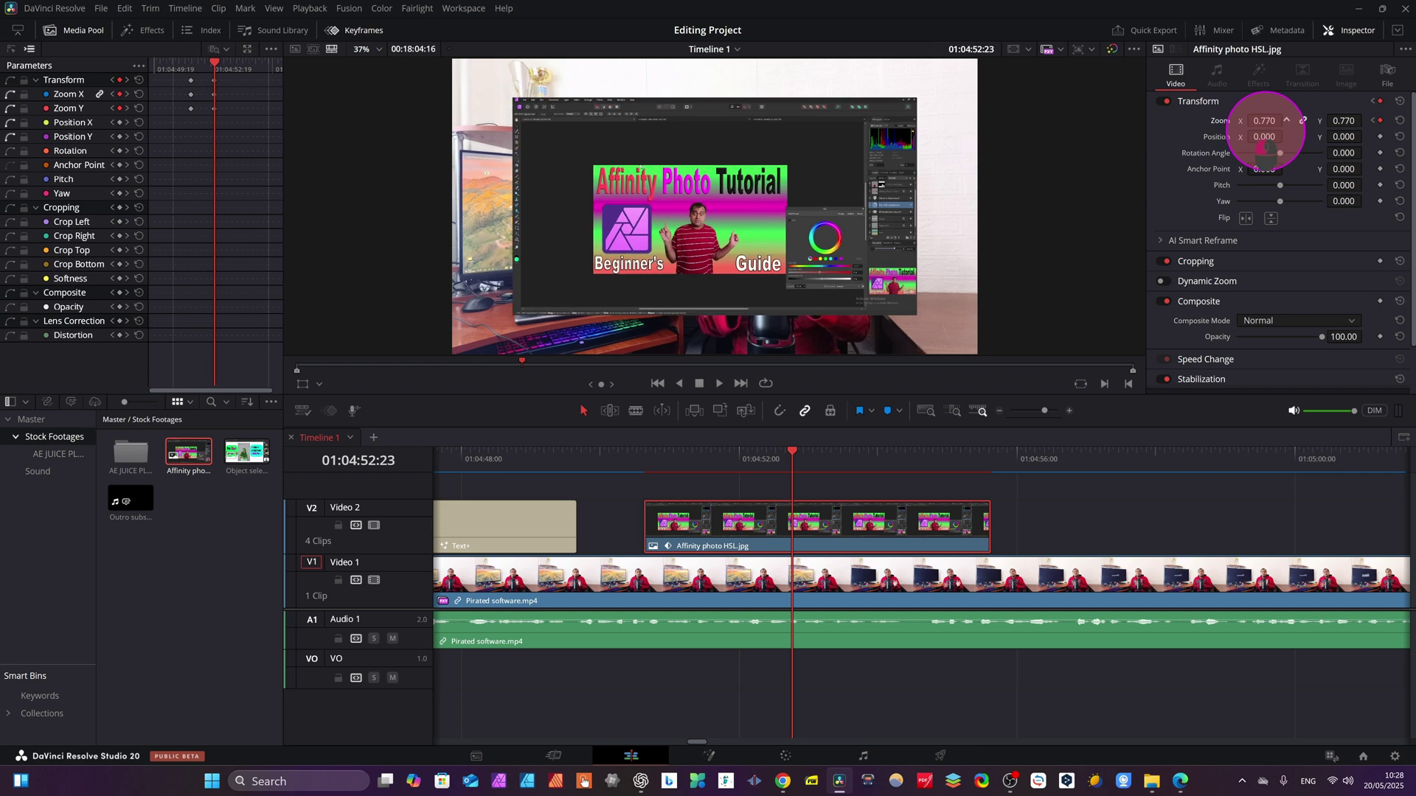
- Add a rotation keyframe at 01:04:54:07 on the image clip and set its Rotation Angle to 82
drag(792, 457, 893, 475)
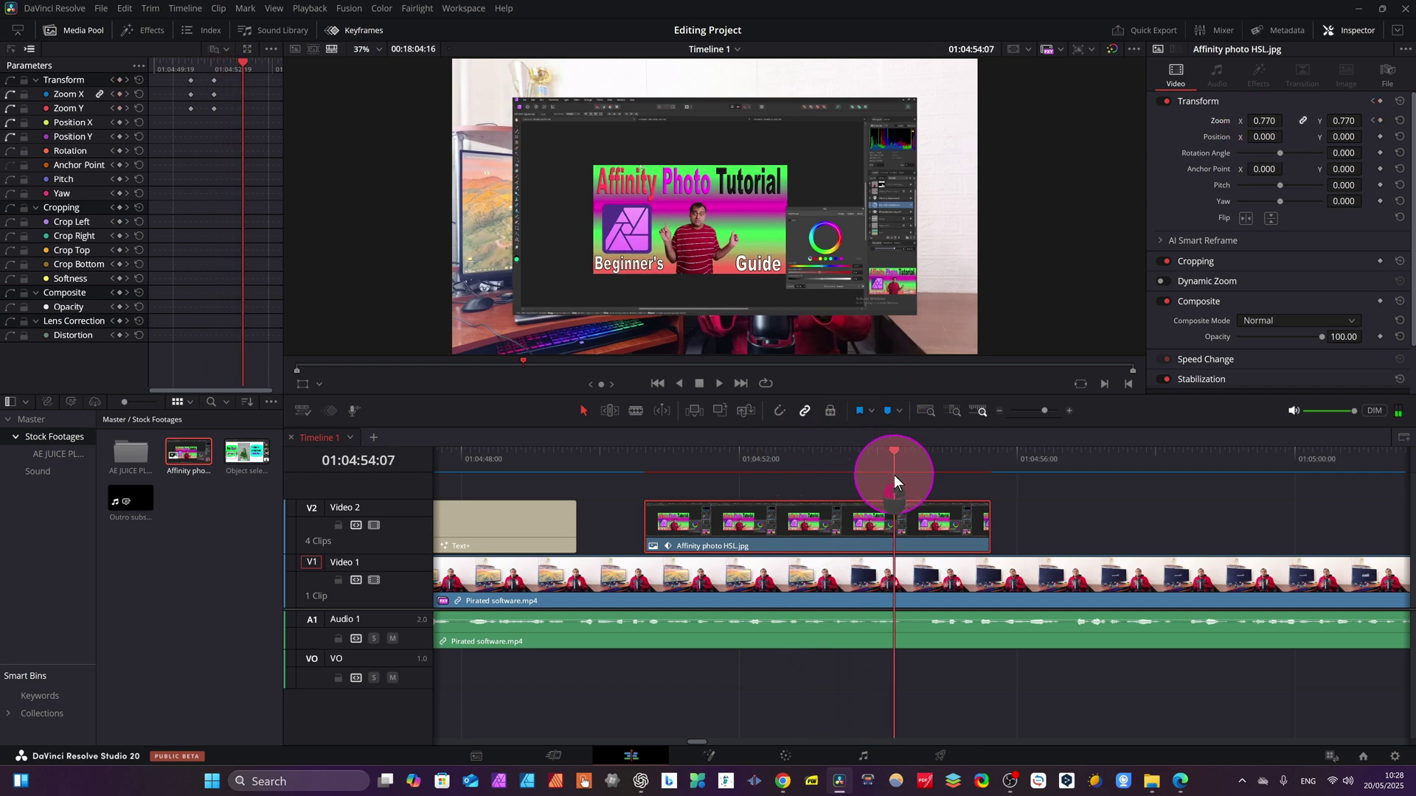
click(1379, 153)
drag(1344, 154, 1172, 470)
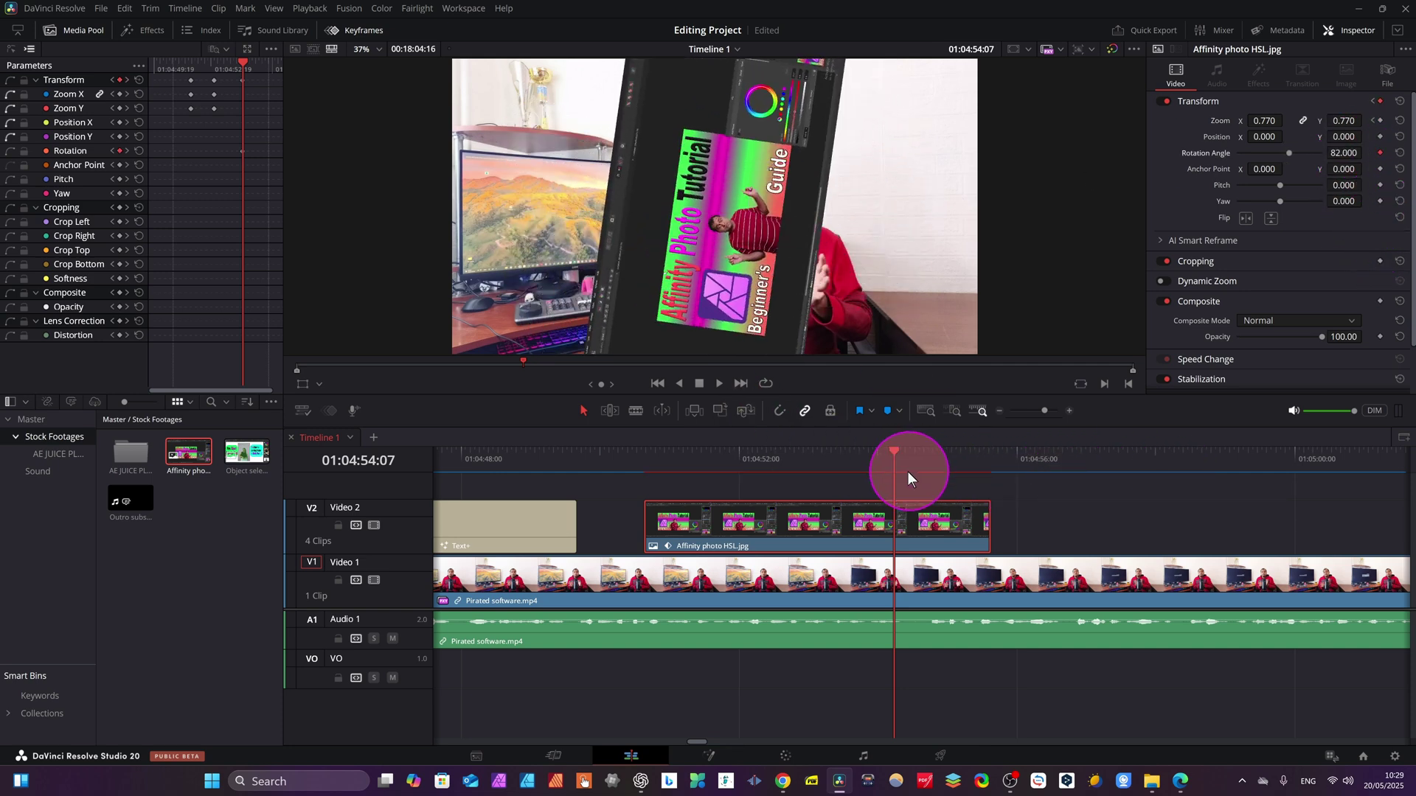
- Add two further rotation keyframes from 01:04:54:21 onward, turning the image to 359.100 and setting its anchor point Y to 35
drag(892, 452, 927, 456)
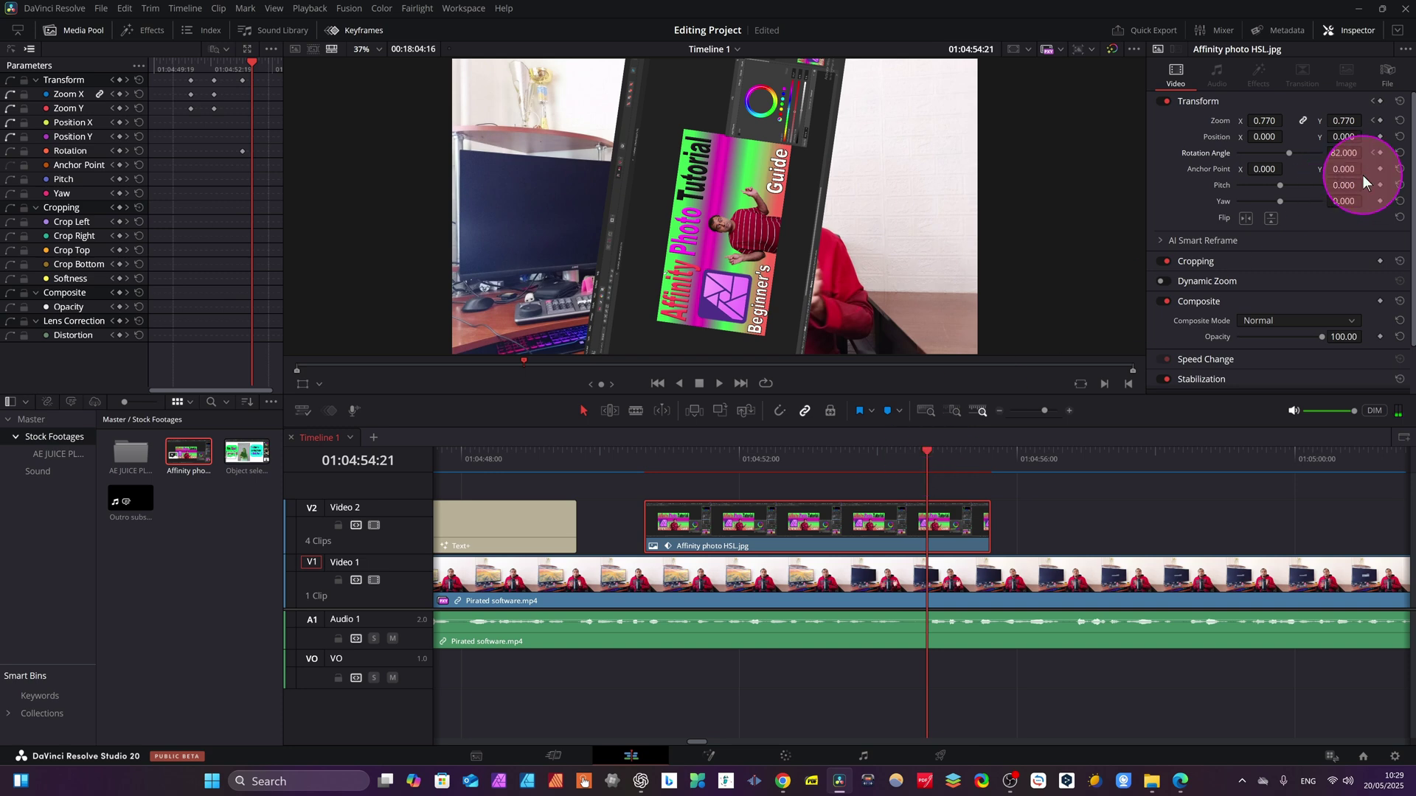
drag(1338, 153, 792, 300)
drag(922, 460, 947, 456)
mouse_move(1368, 171)
mouse_down()
mouse_move(1342, 184)
mouse_move(1356, 171)
mouse_up()
drag(1349, 153, 870, 426)
- Keyframe the image clip's zoom at 0.900 at 01:04:55:09 and play back the whole animation
drag(936, 458, 968, 453)
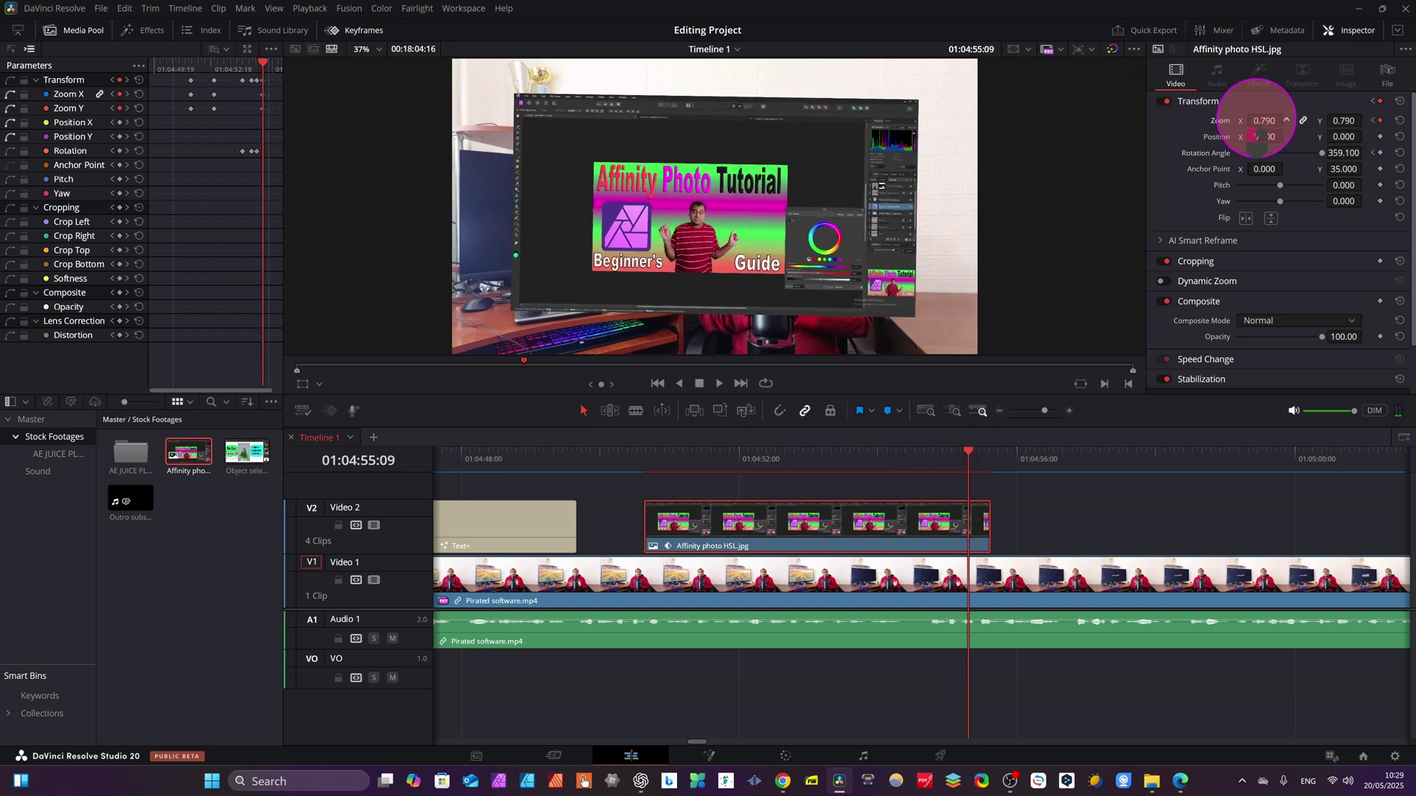
drag(1253, 134, 1261, 138)
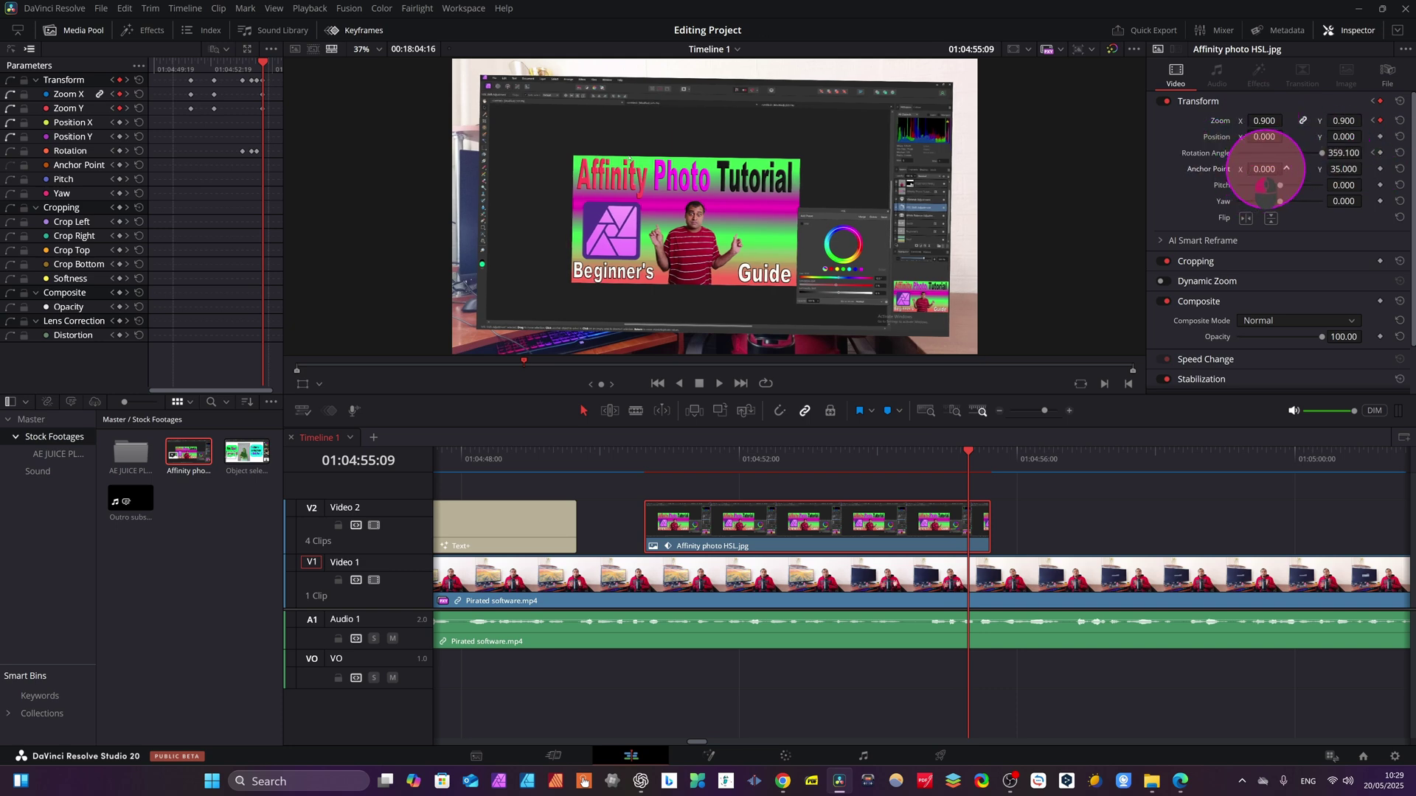
drag(967, 458, 657, 474)
key(space)
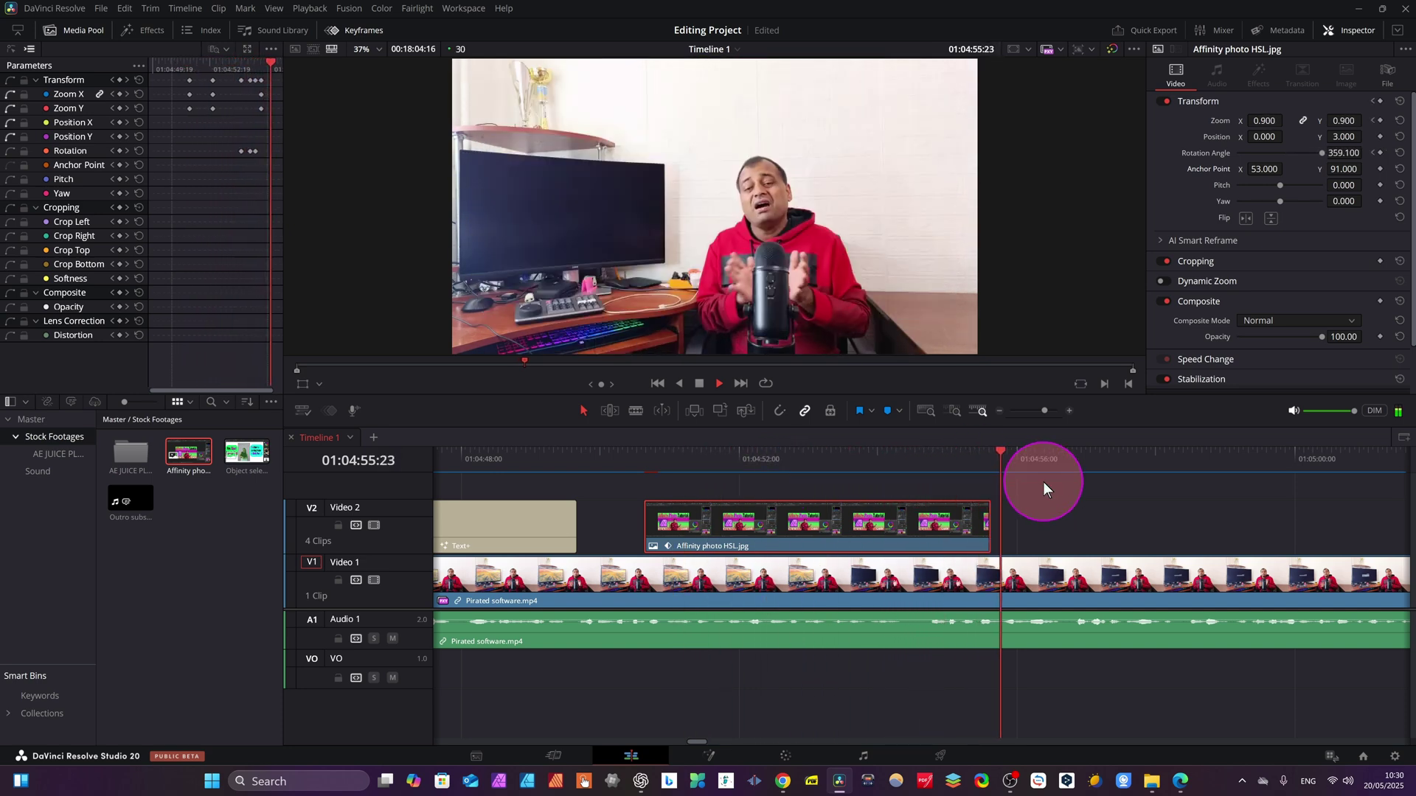
key(space)
- Go to the first zoom keyframe at 01:04:51:17 and switch the keyframe display to curves
drag(1007, 450, 755, 479)
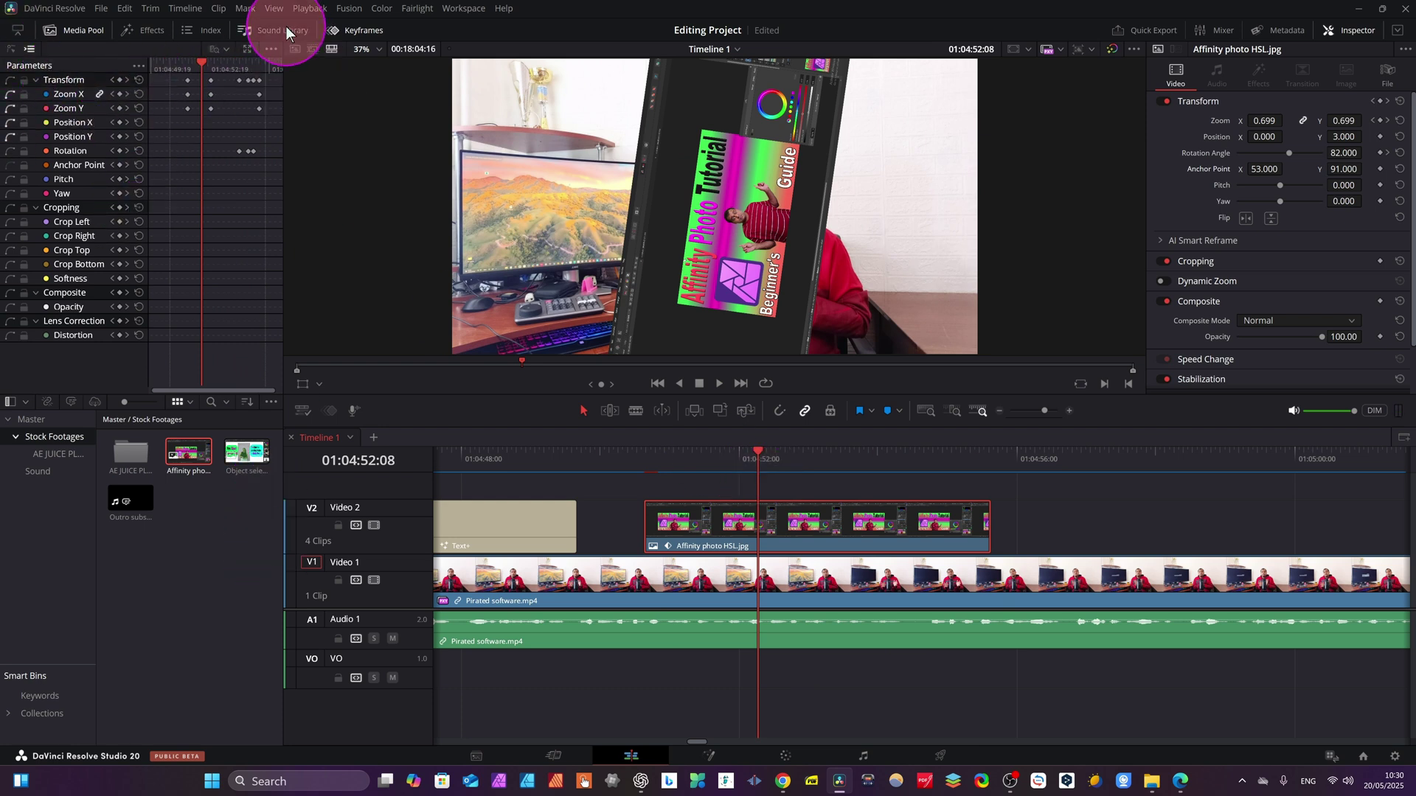
click(332, 30)
click(334, 31)
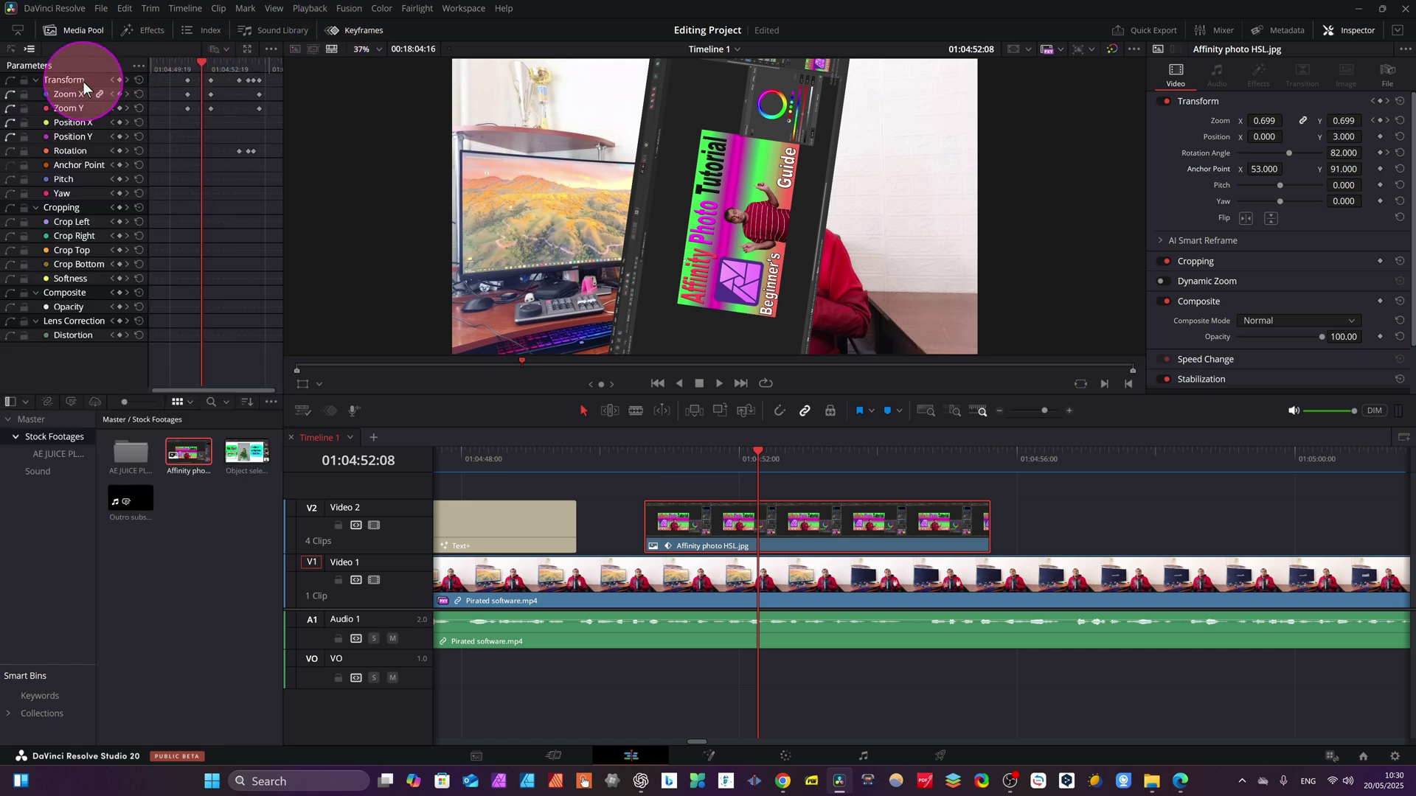
click(186, 81)
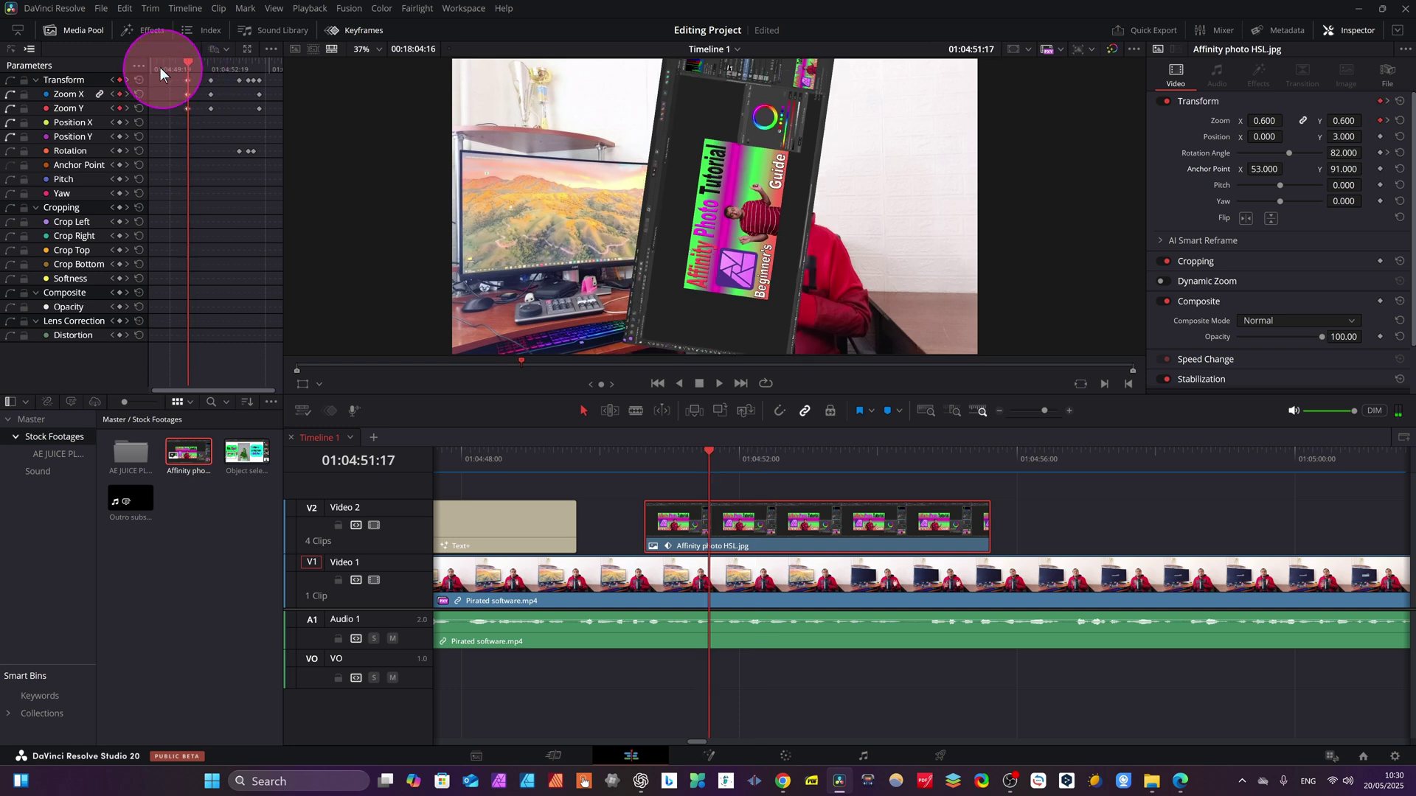
click(12, 49)
- Lower the first Zoom keyframe on the curve to 0.521
click(114, 282)
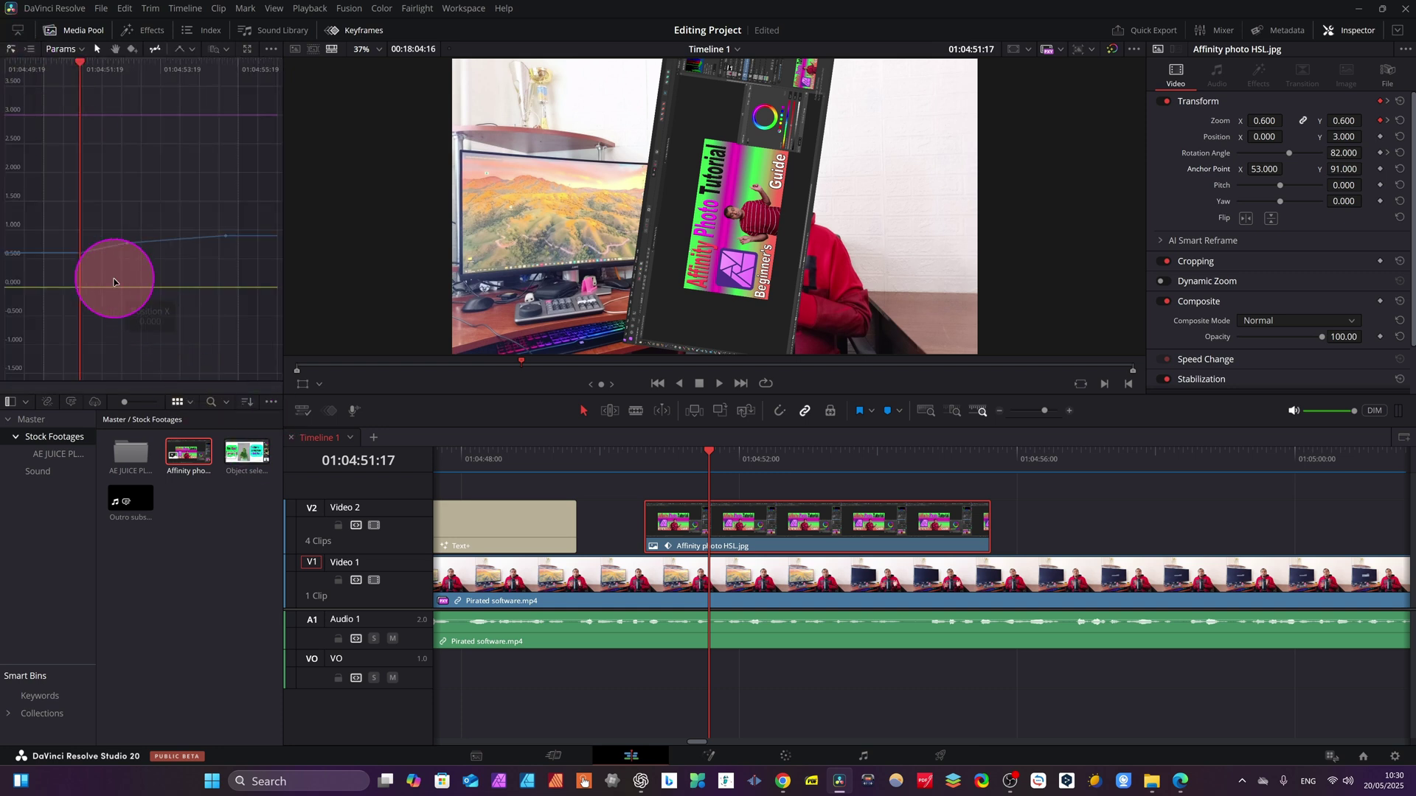
click(84, 258)
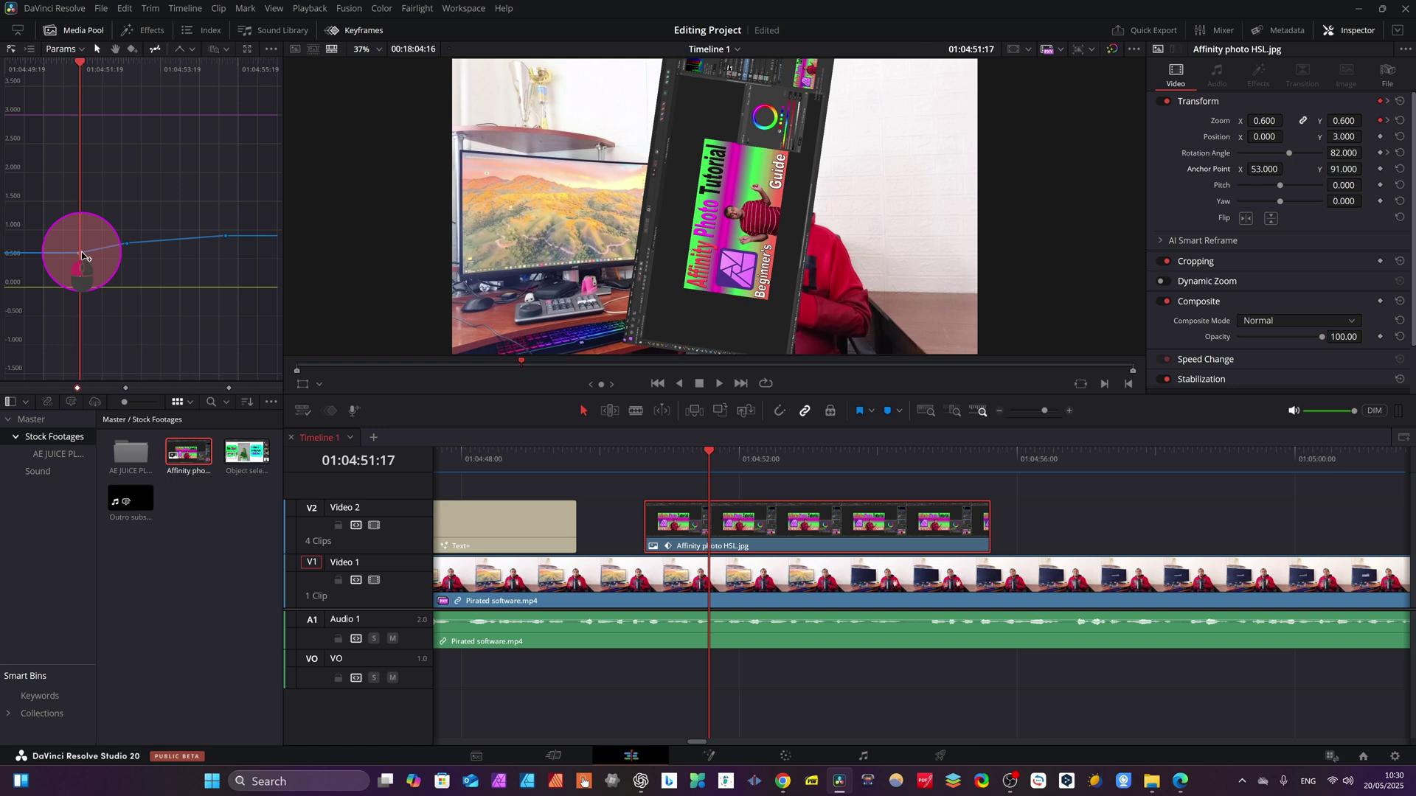
drag(82, 256, 85, 254)
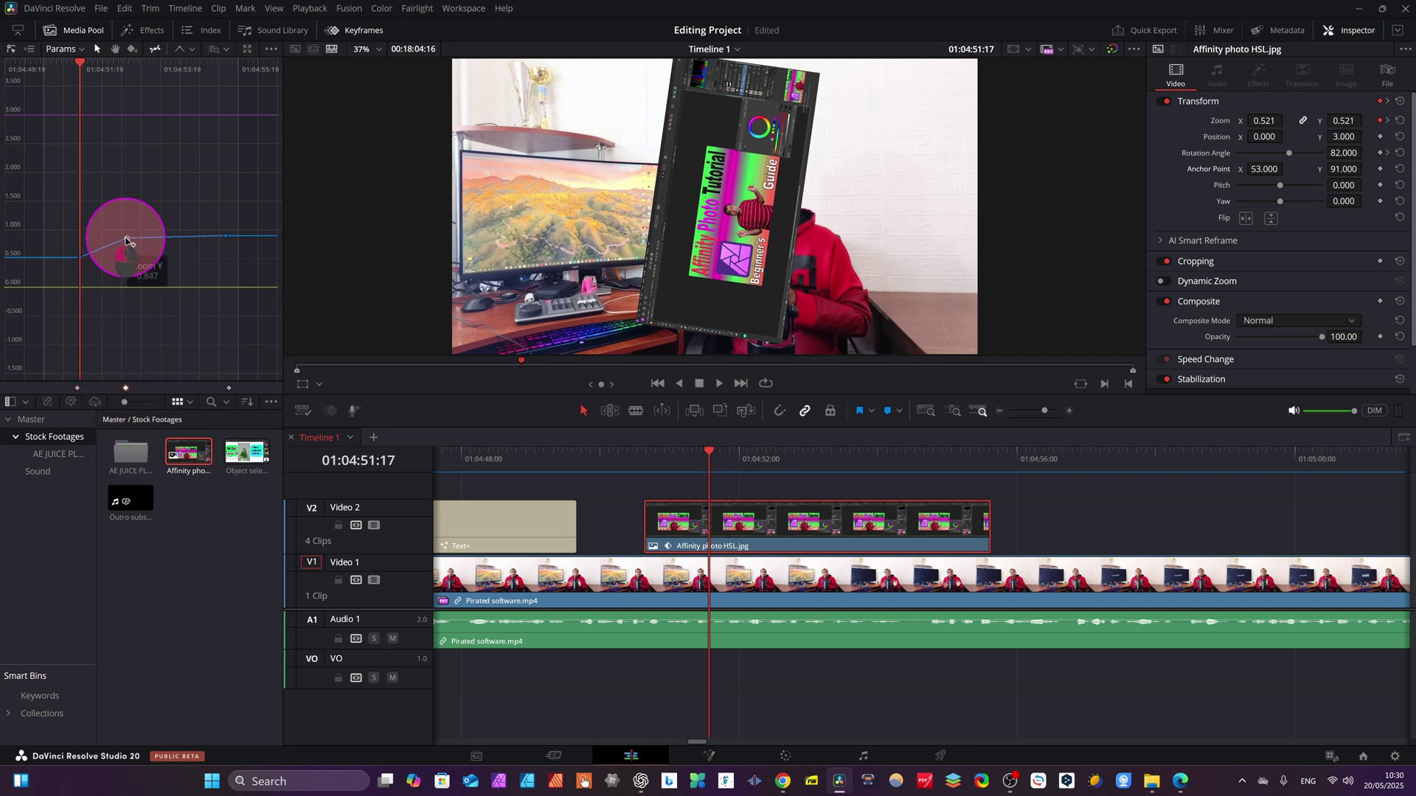
- Move the second Zoom keyframe later and lower on the curve, and raise the last one to about 0.959
mouse_move(126, 242)
mouse_down()
mouse_move(122, 200)
mouse_move(149, 284)
mouse_move(142, 257)
mouse_up()
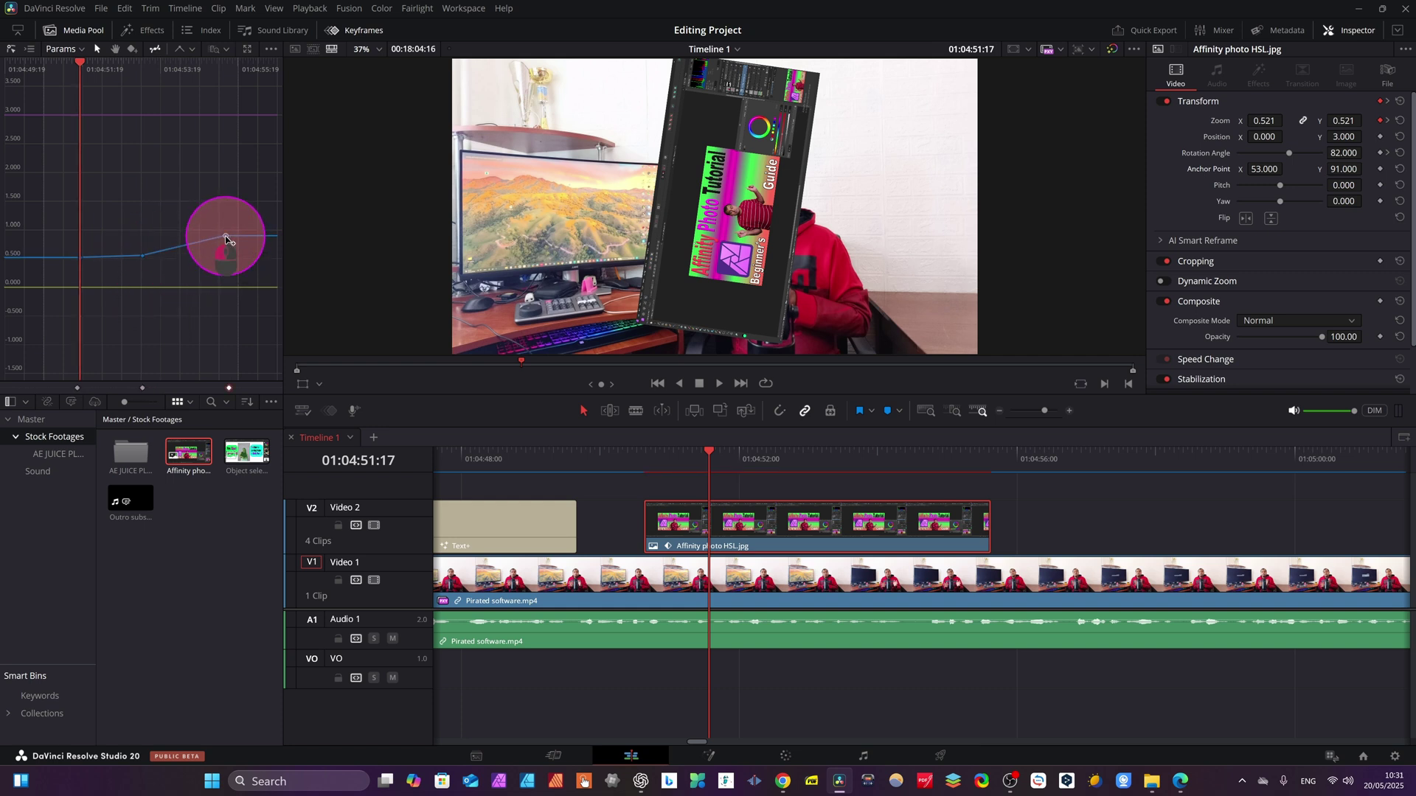
mouse_move(225, 236)
mouse_down()
mouse_move(237, 264)
mouse_move(228, 233)
mouse_up()
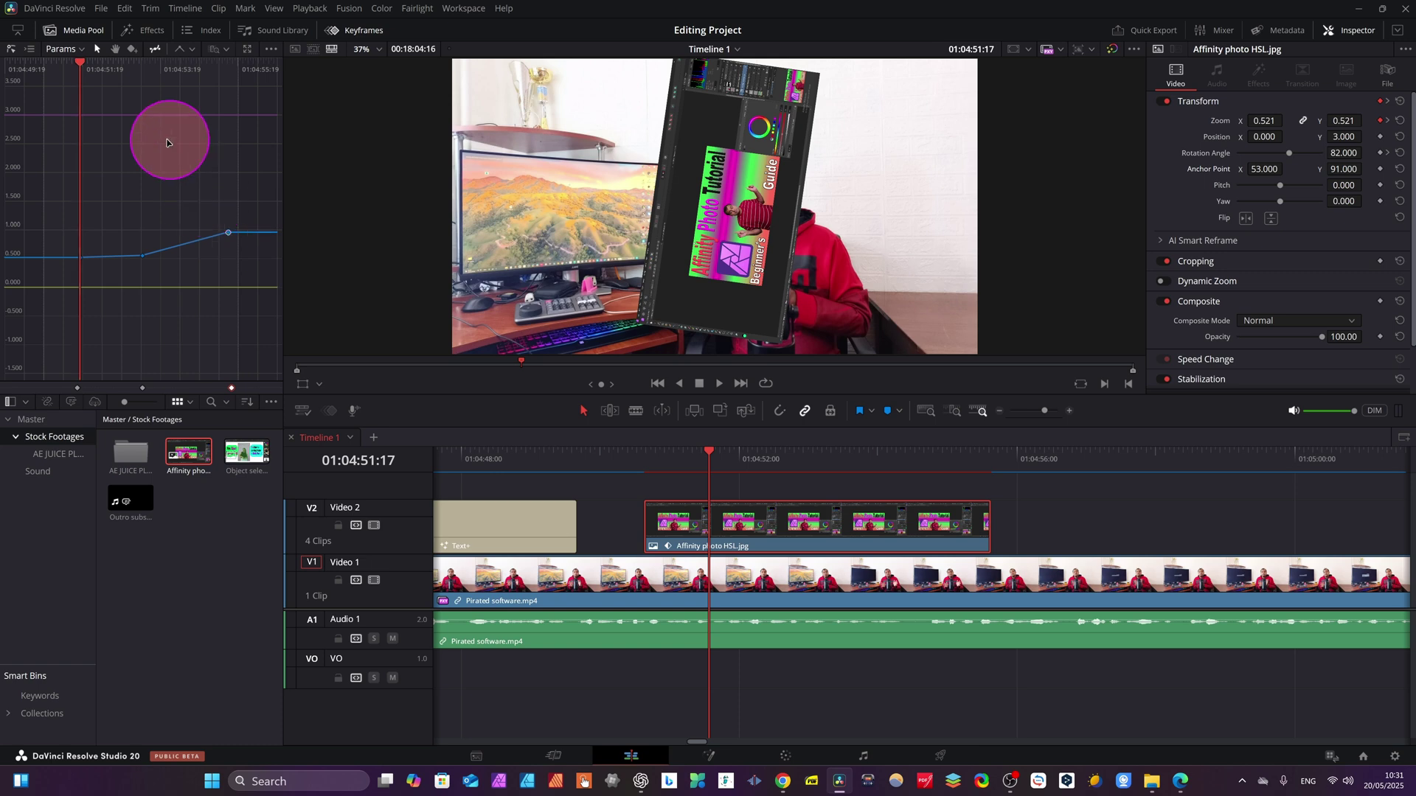
drag(79, 60, 226, 117)
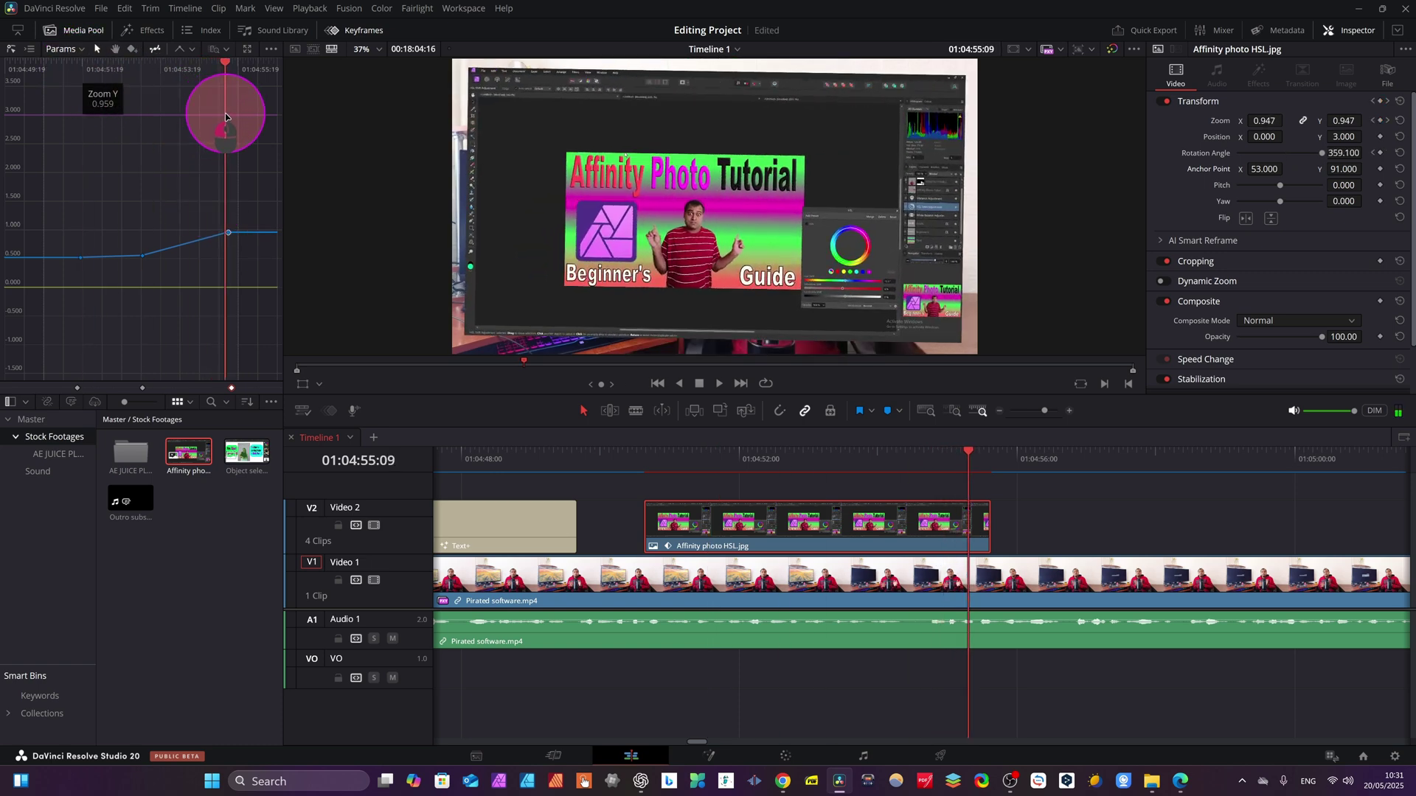
click(231, 230)
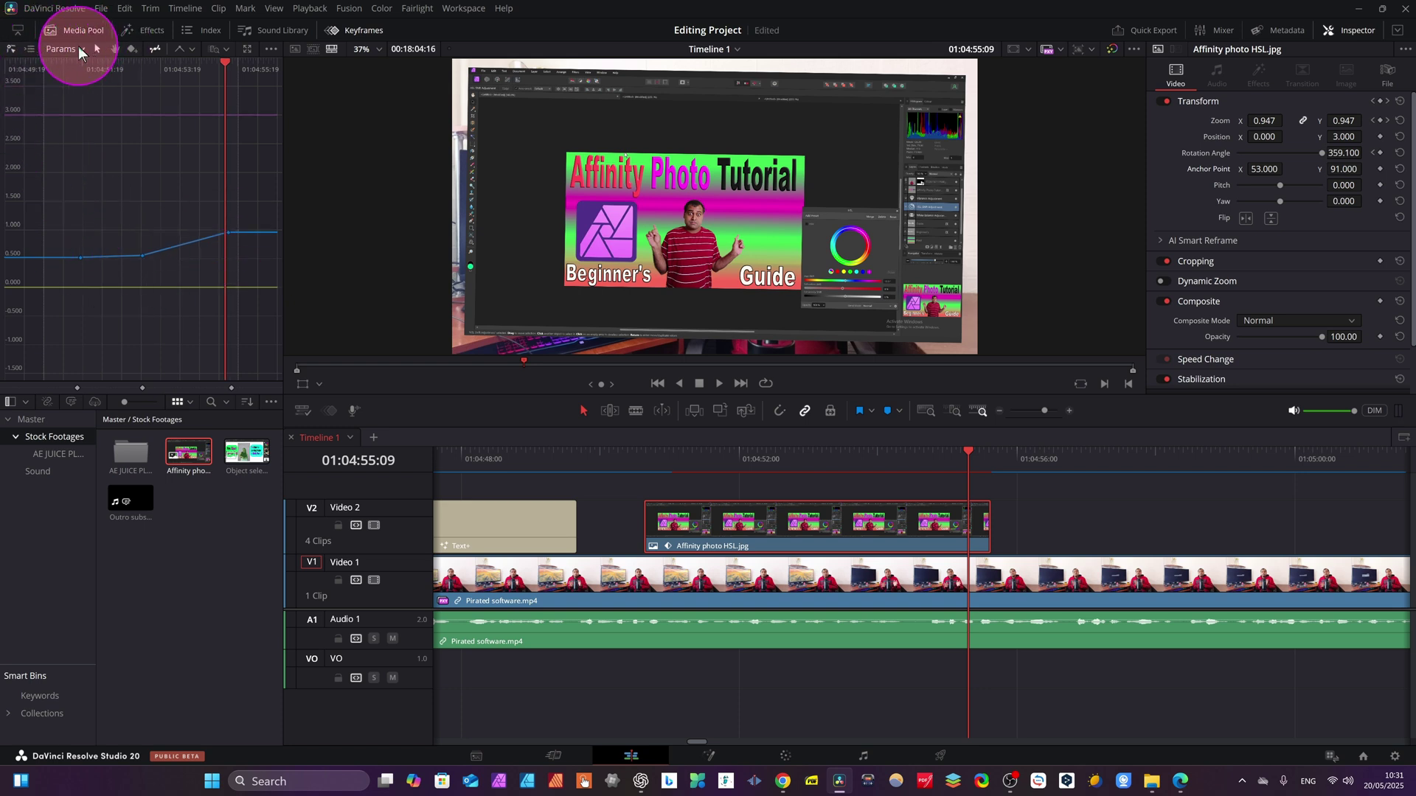
- Detach the Keyframe Editor into a floating window, enlarge it in height and width, and reposition it over the workspace
click(245, 50)
drag(588, 221, 175, 157)
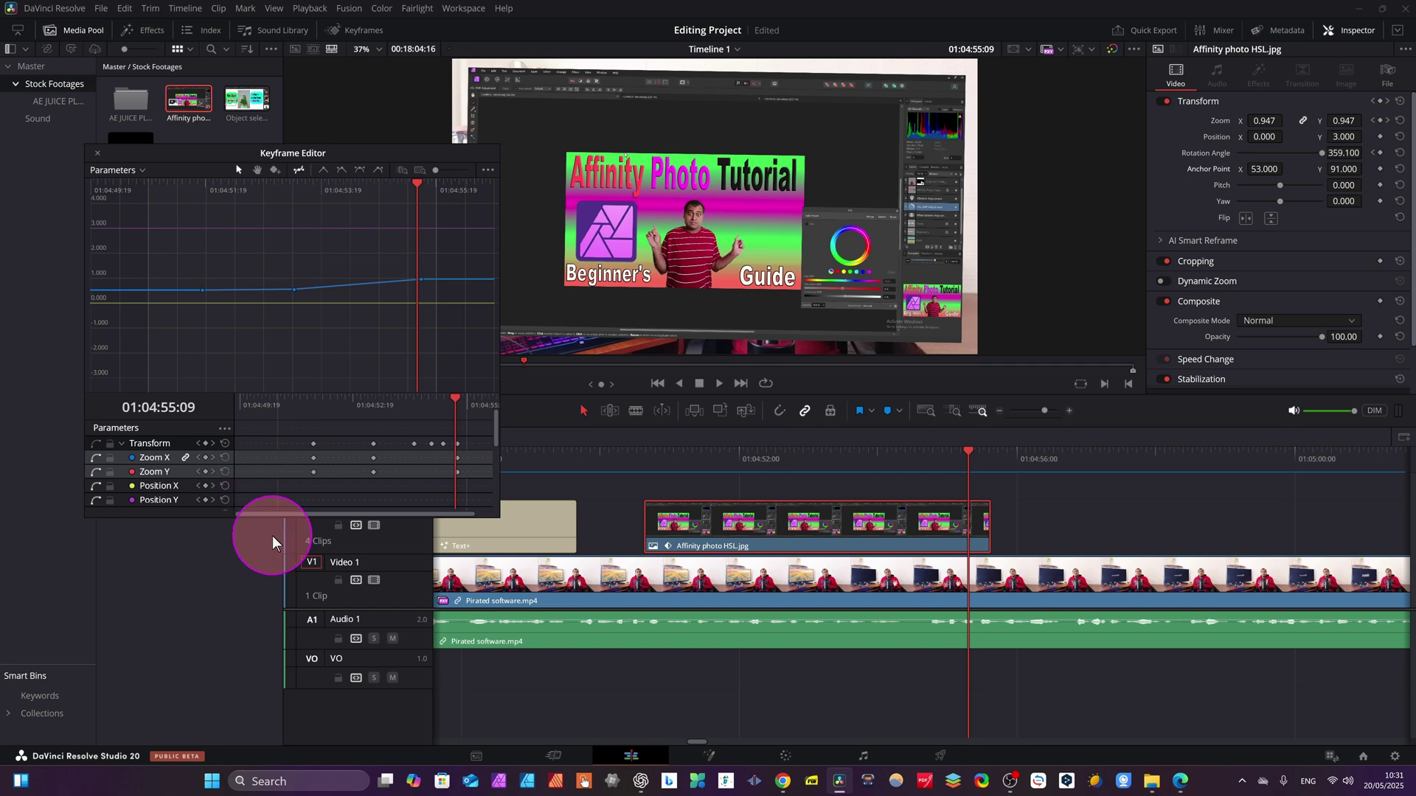
drag(273, 515, 281, 606)
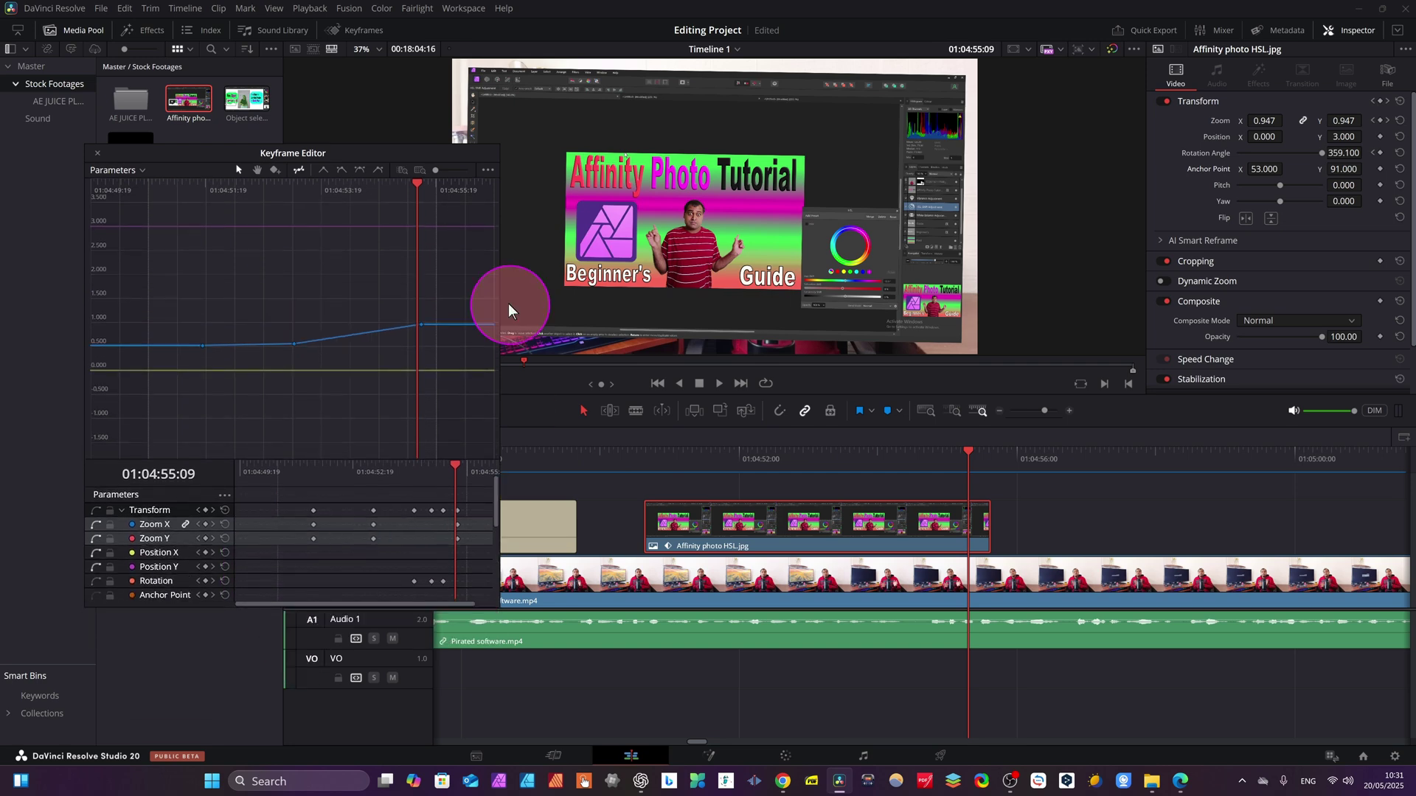
drag(496, 294, 949, 332)
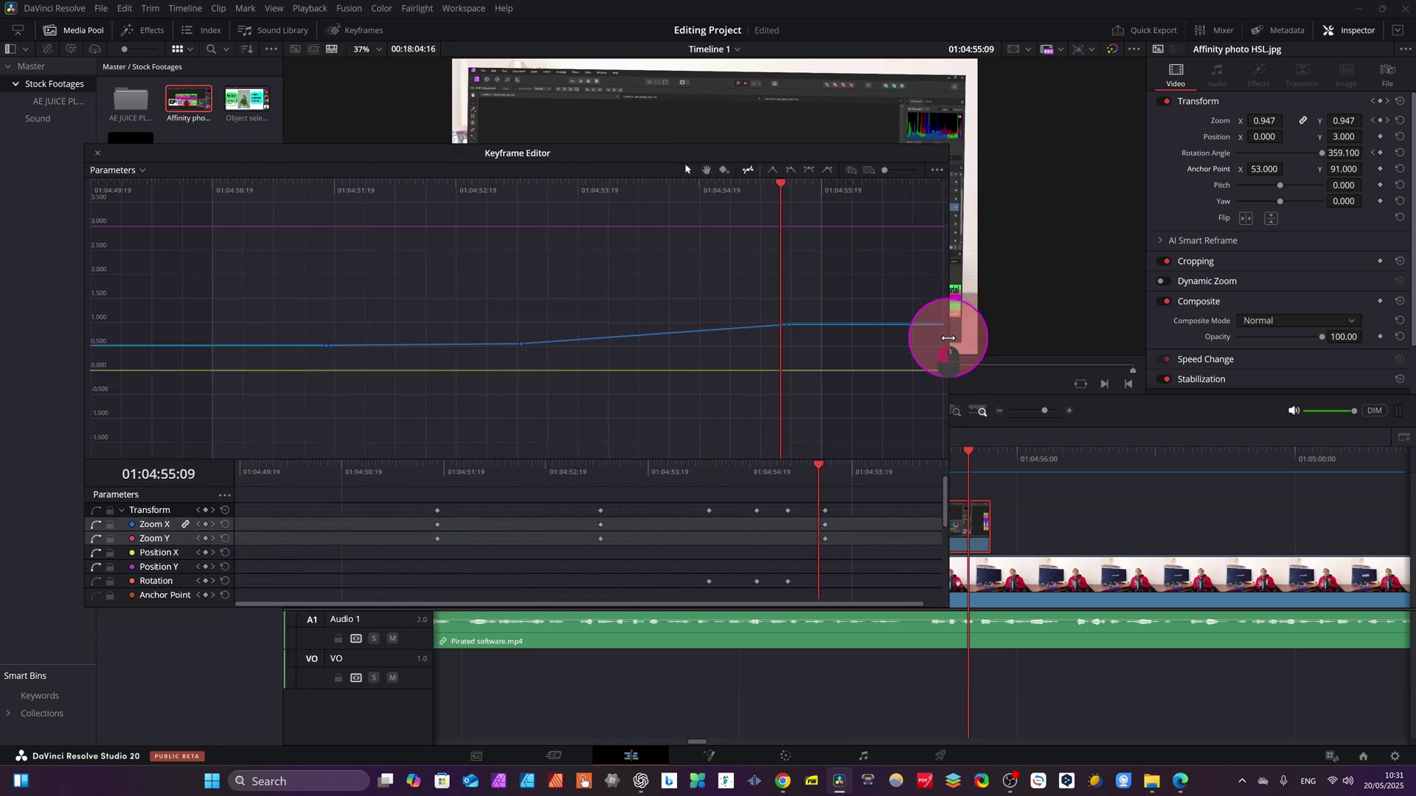
drag(411, 163, 351, 135)
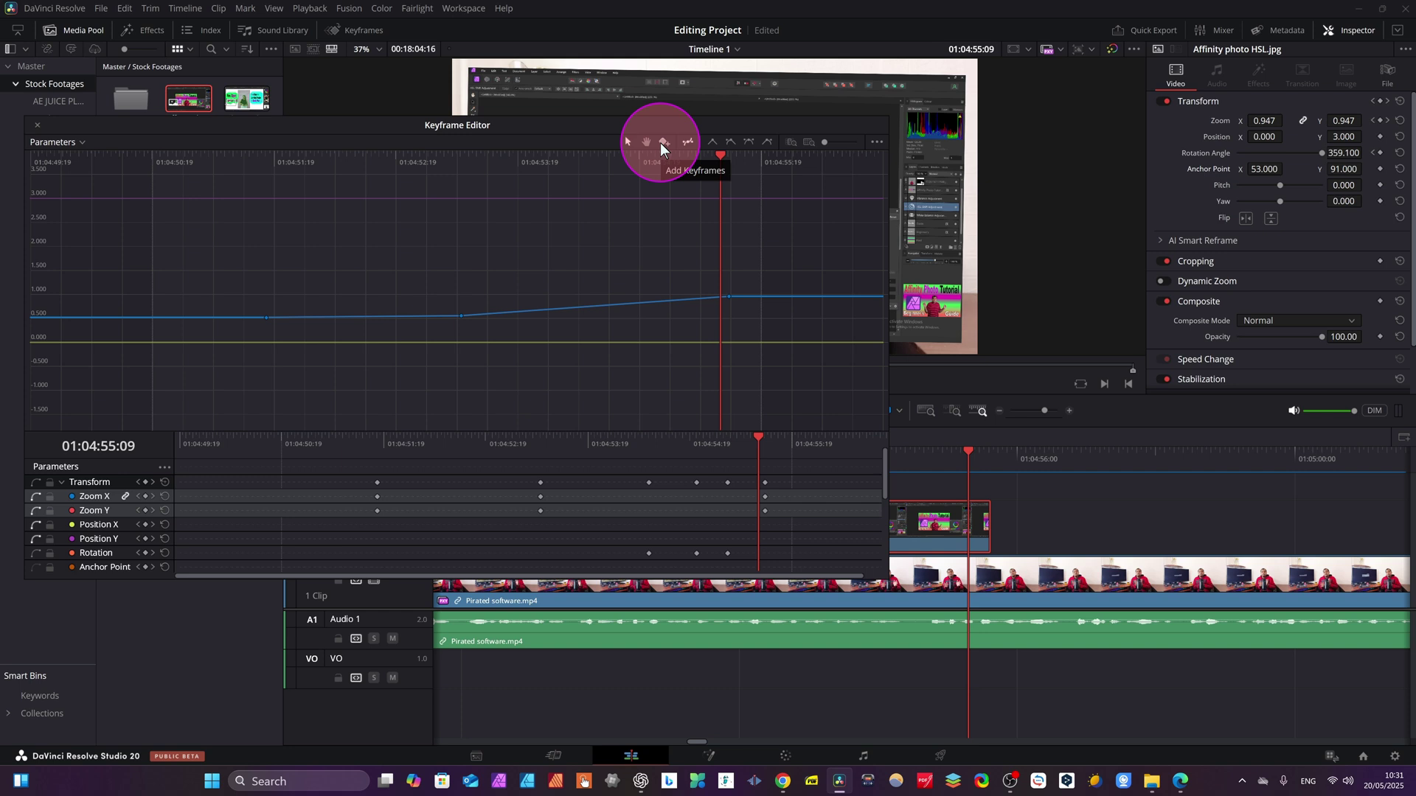
- Add new keyframes on the Zoom curve around 01:04:54:06 and shape them into a steep rise
drag(721, 157, 586, 199)
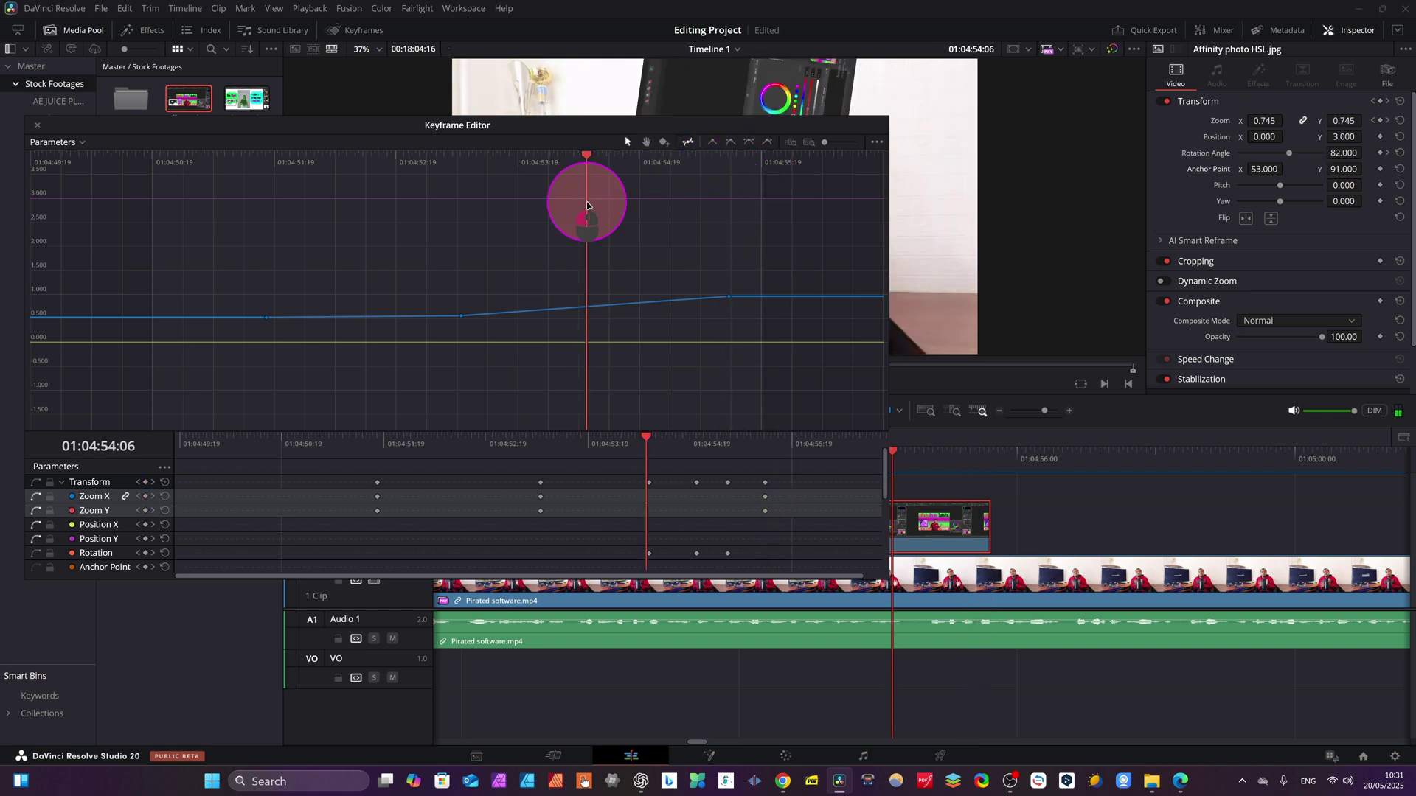
click(662, 144)
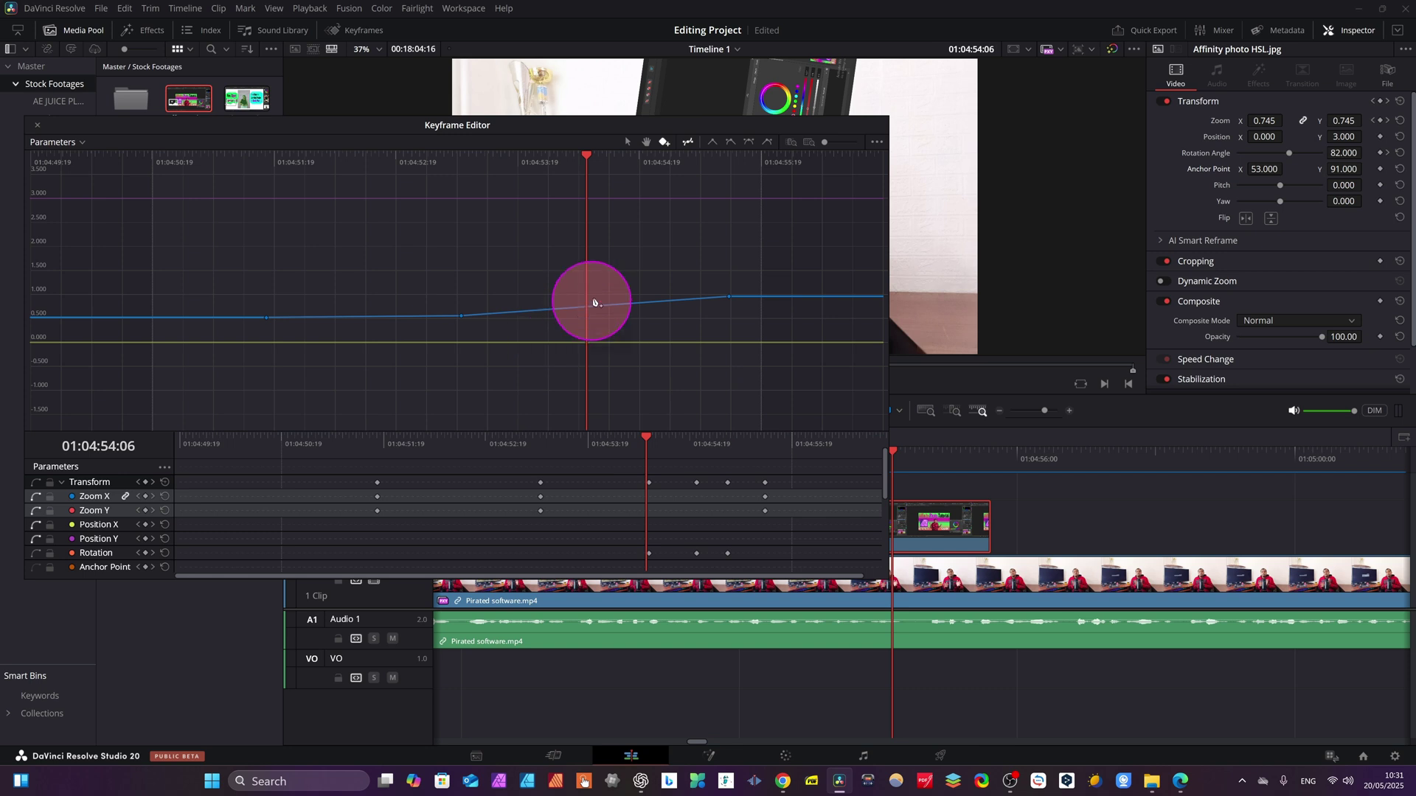
mouse_move(596, 310)
mouse_down()
mouse_move(598, 356)
mouse_move(595, 318)
mouse_up()
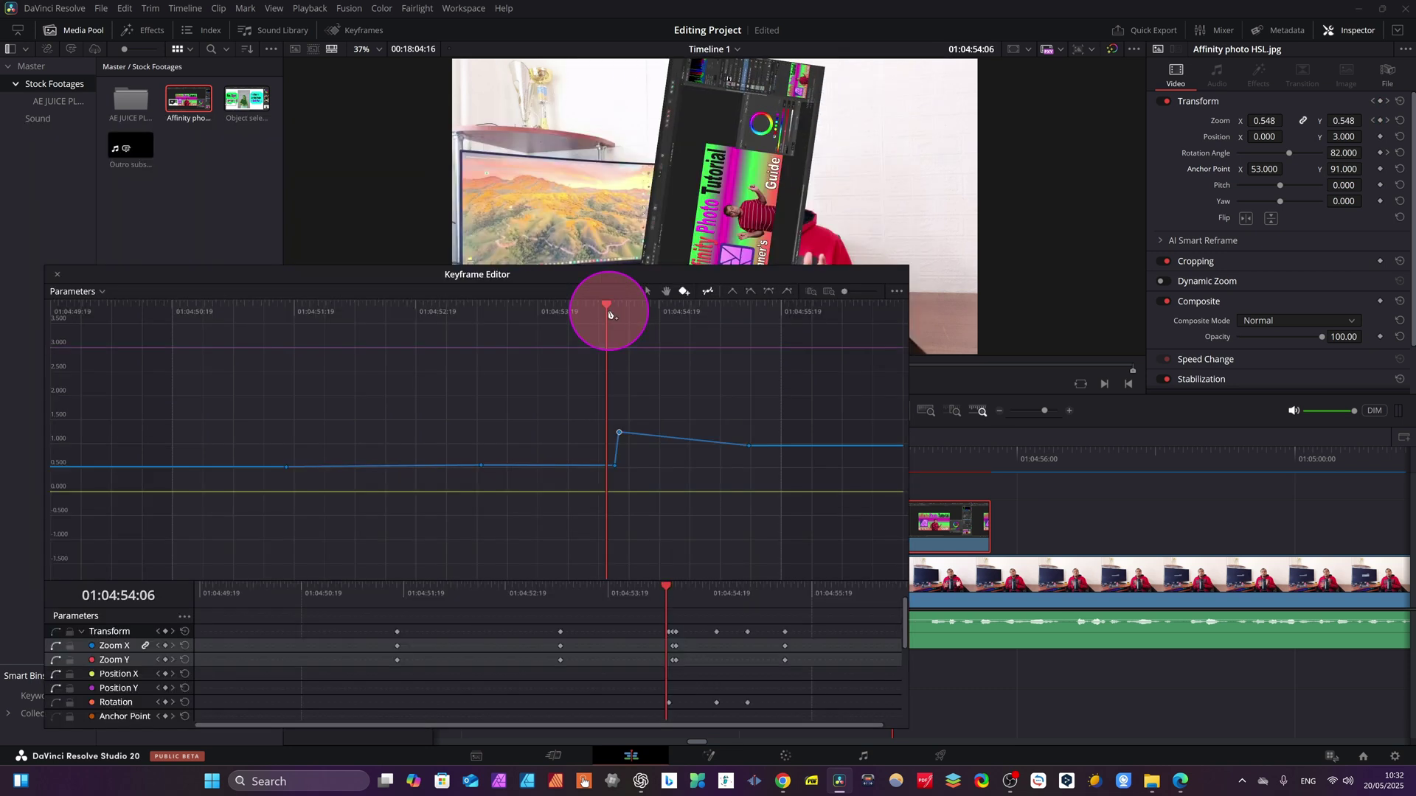
- Add keyframes at 01:04:50:23 on the Zoom and Position X curves and adjust the image's horizontal position
drag(609, 313, 189, 331)
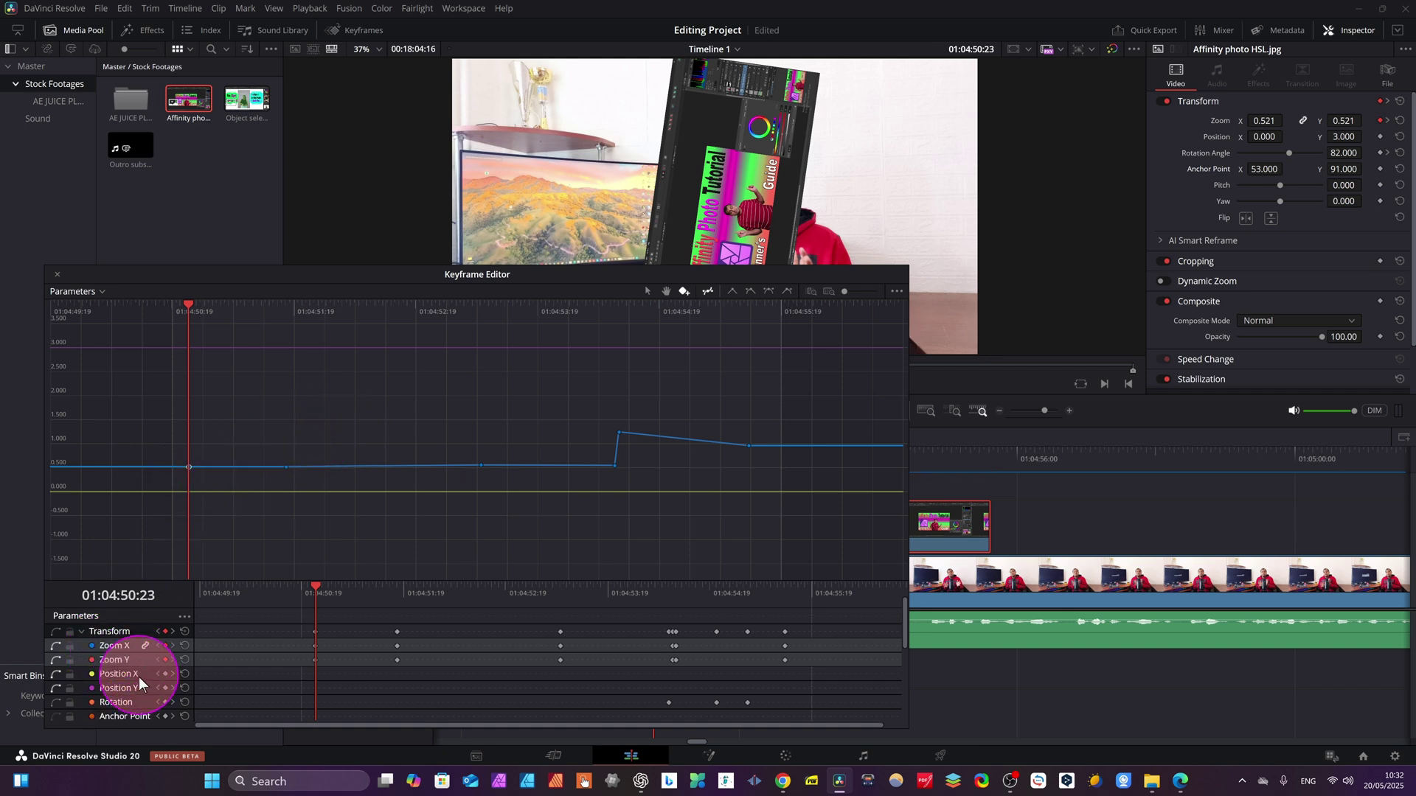
click(122, 673)
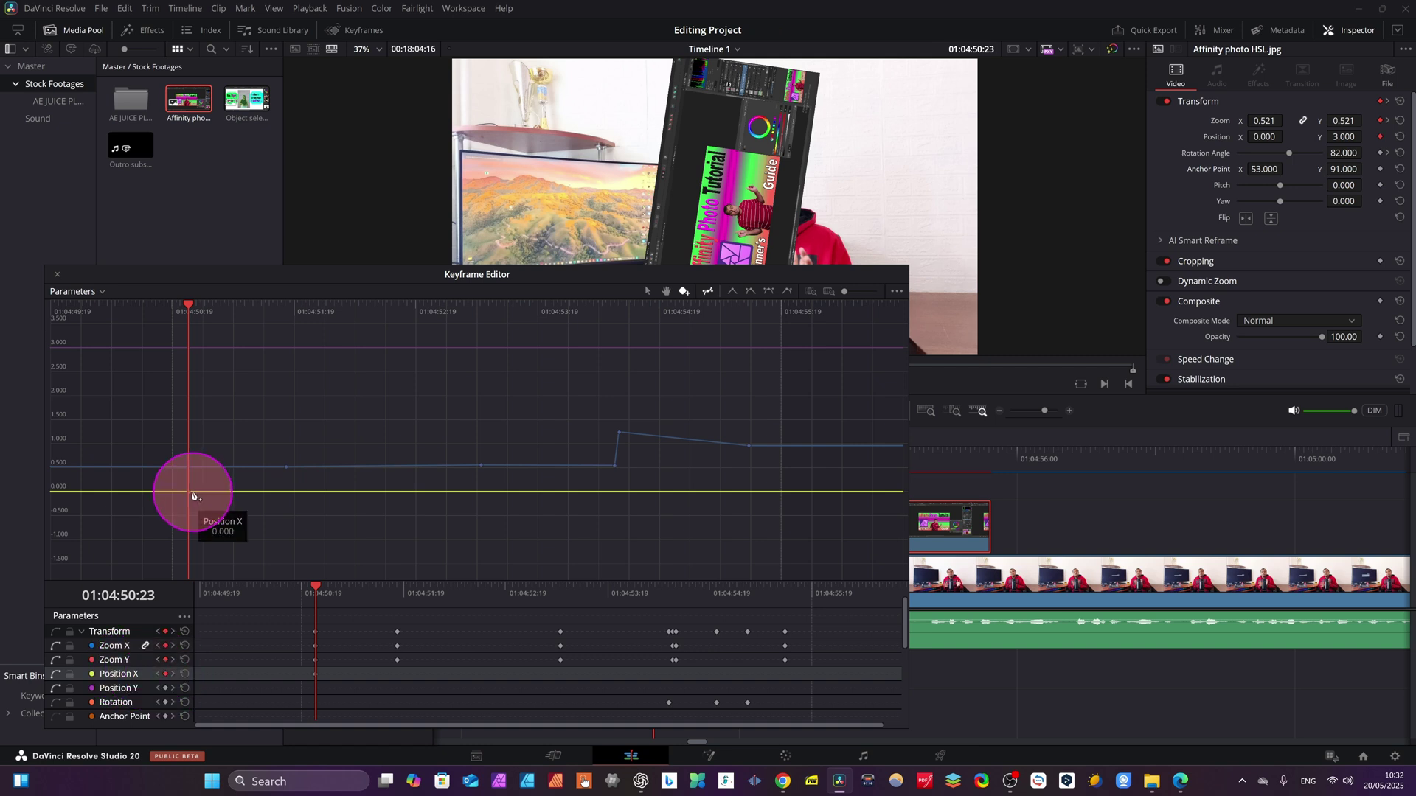
drag(1258, 137, 1257, 134)
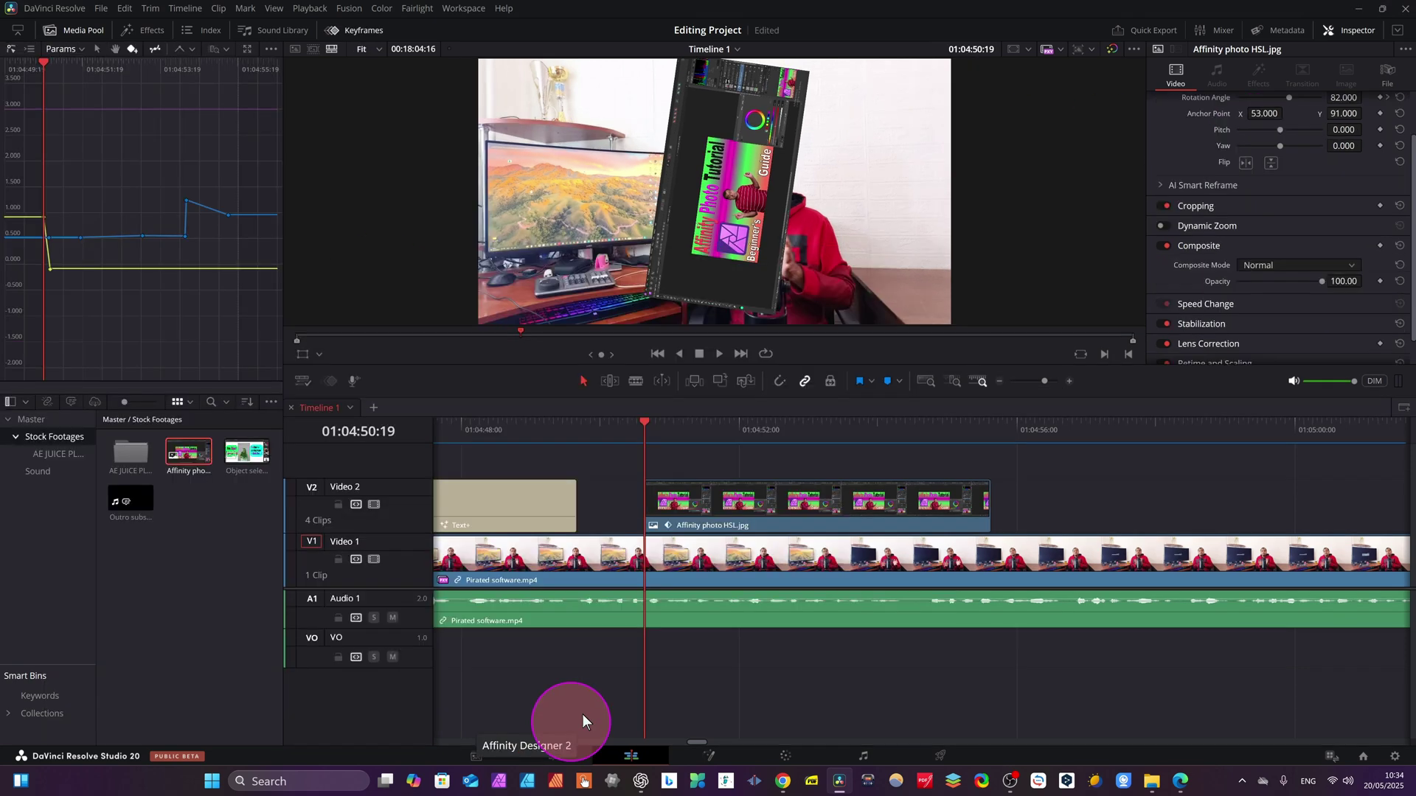
- Switch to the Cut page and display the image clip's keyframes both below the timeline and in the Keyframes panel
click(543, 754)
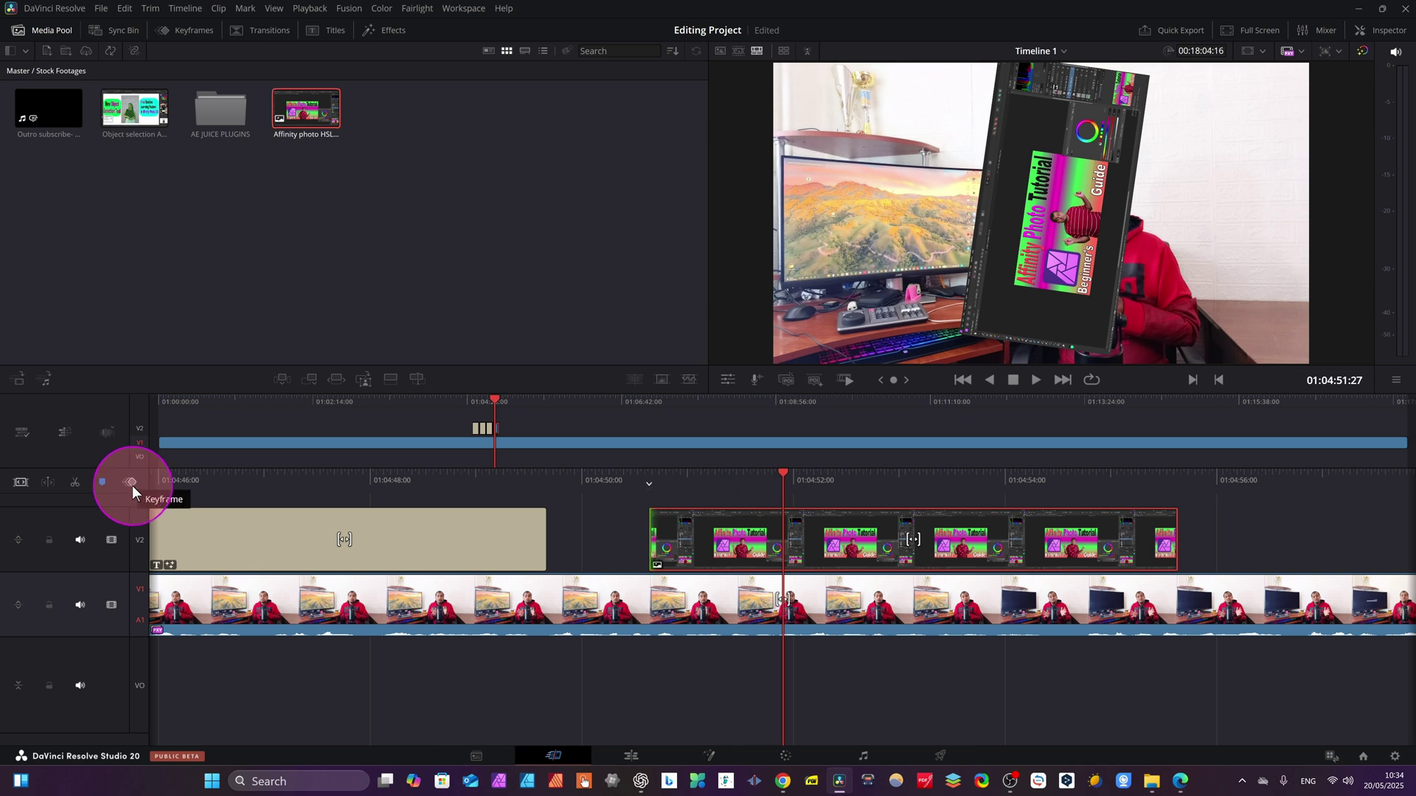
click(127, 481)
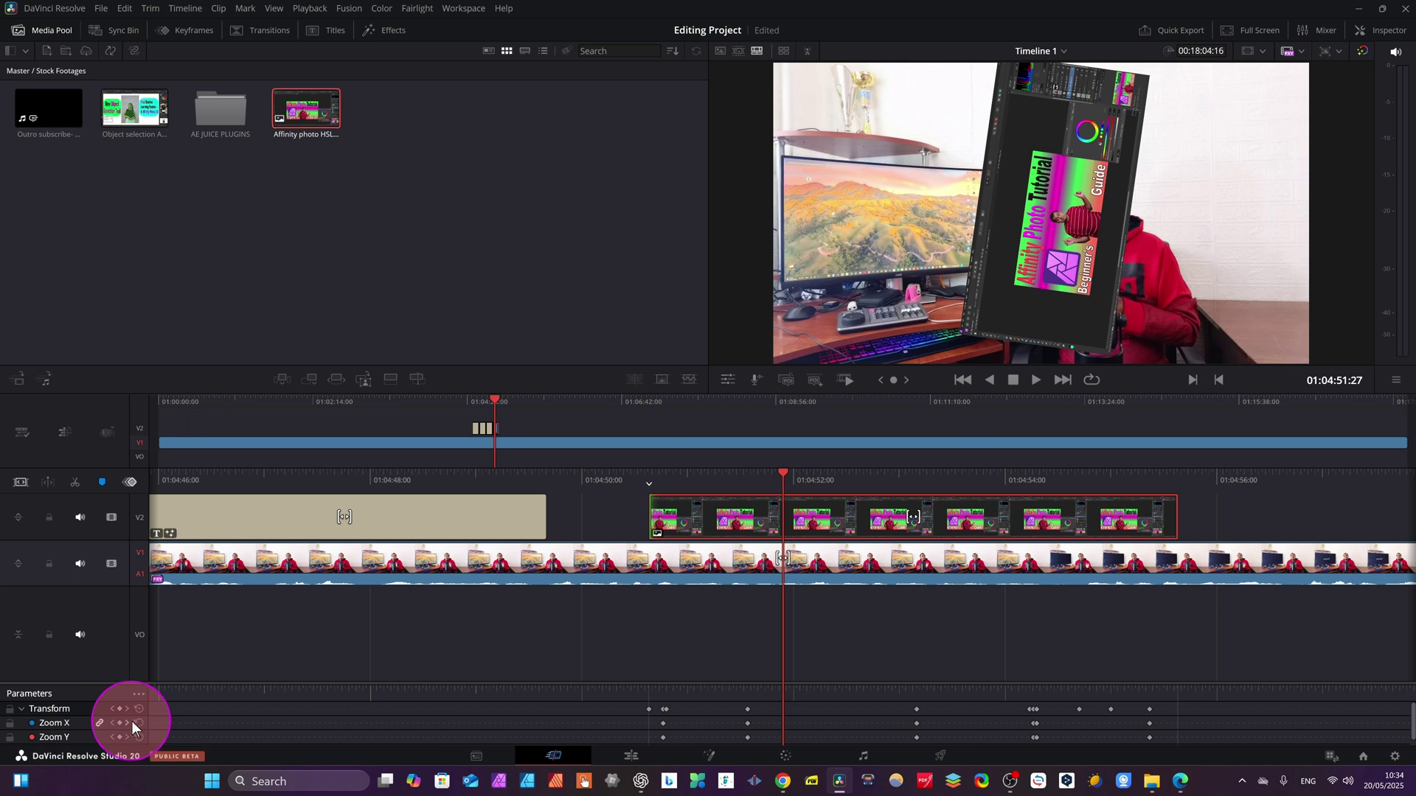
click(66, 736)
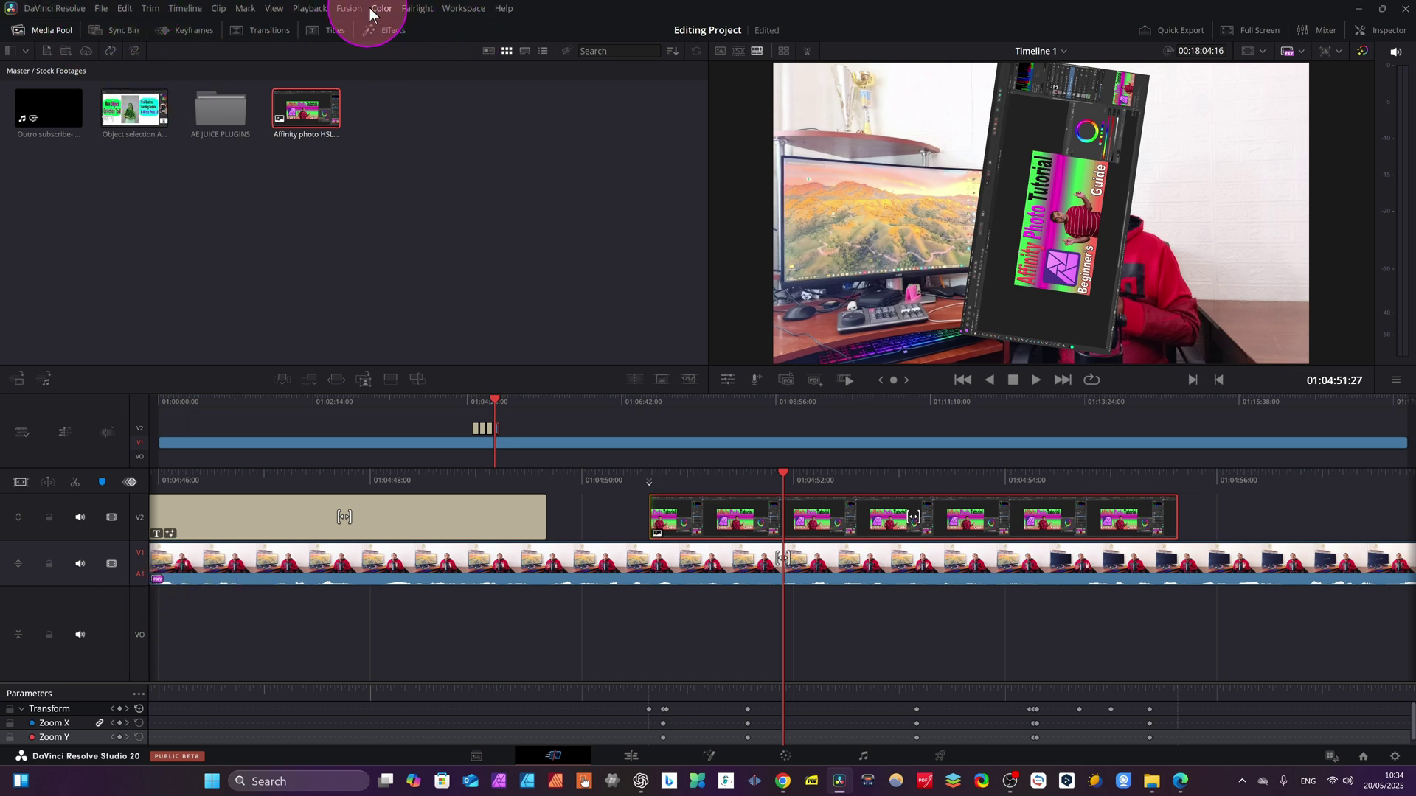
click(181, 30)
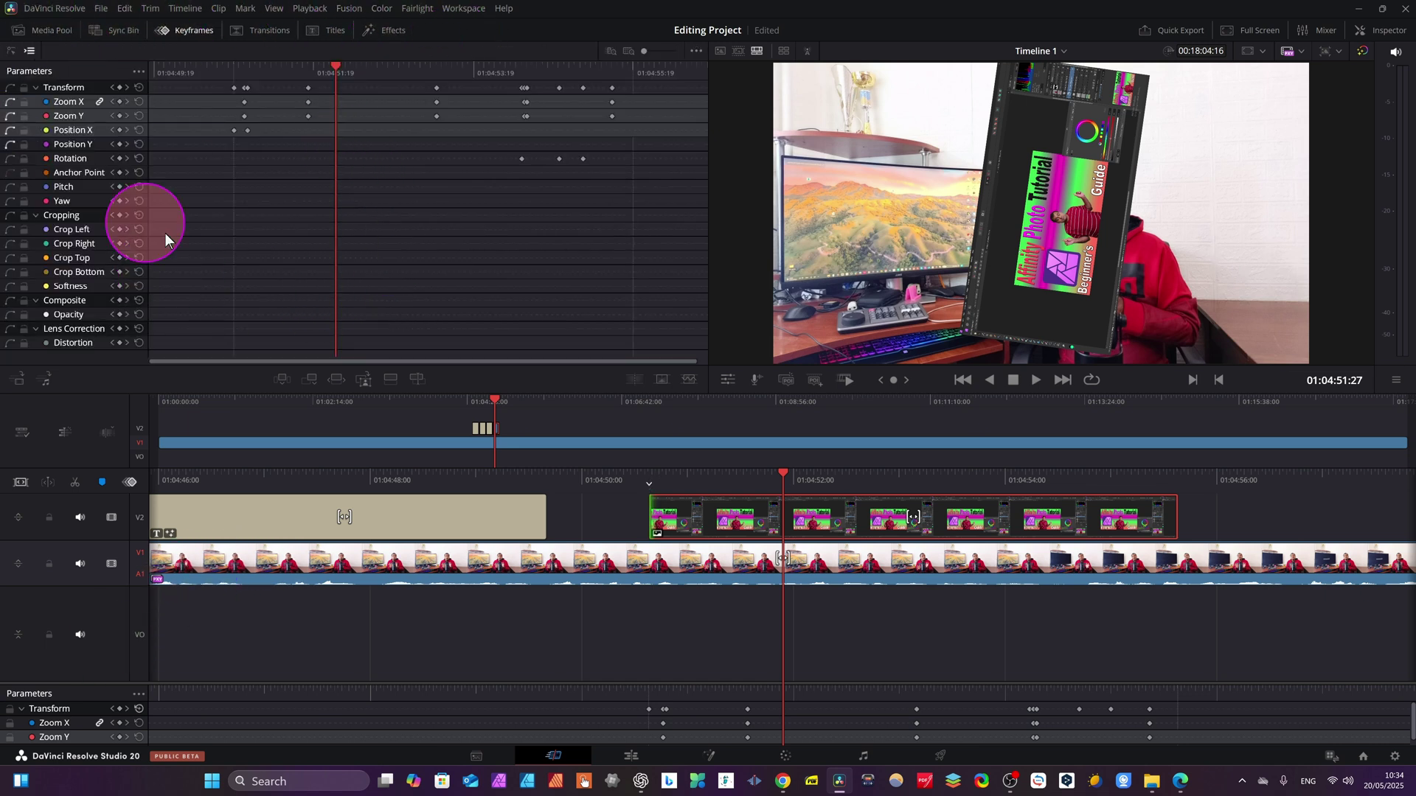